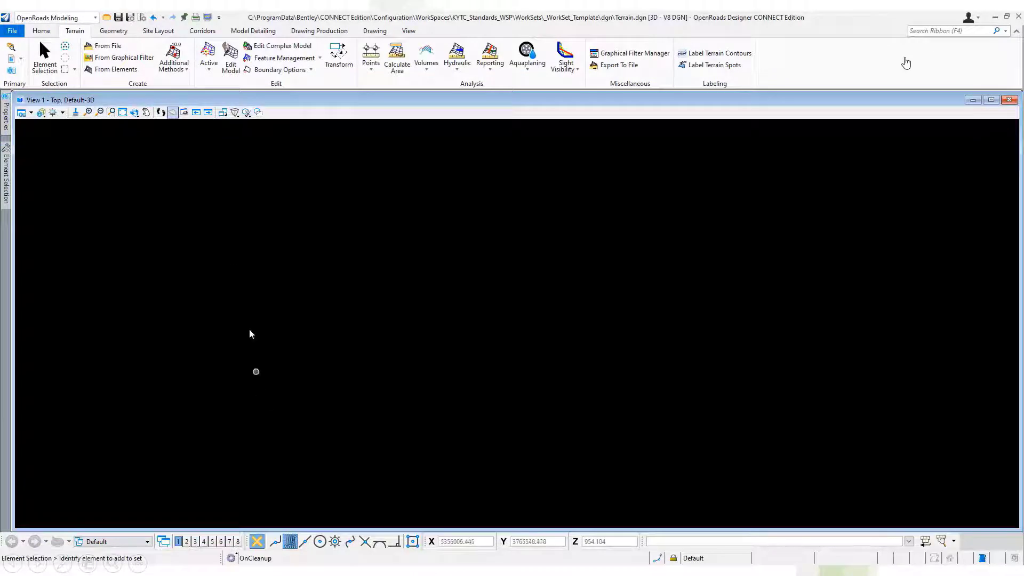
Start a terrain import from file and choose Combined Existing Surveys.dtm as the source.
left_click(108, 47)
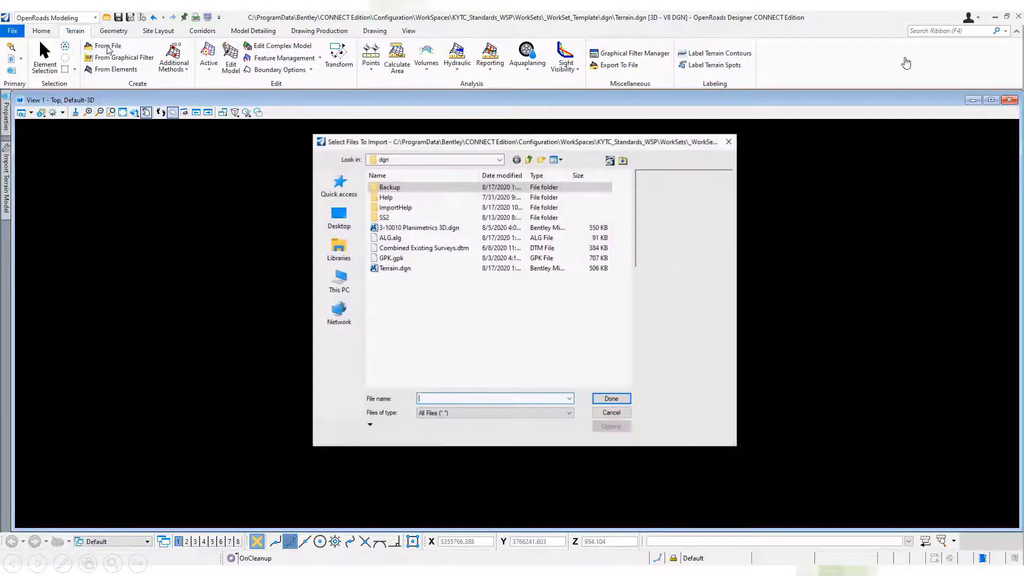
left_click(414, 253)
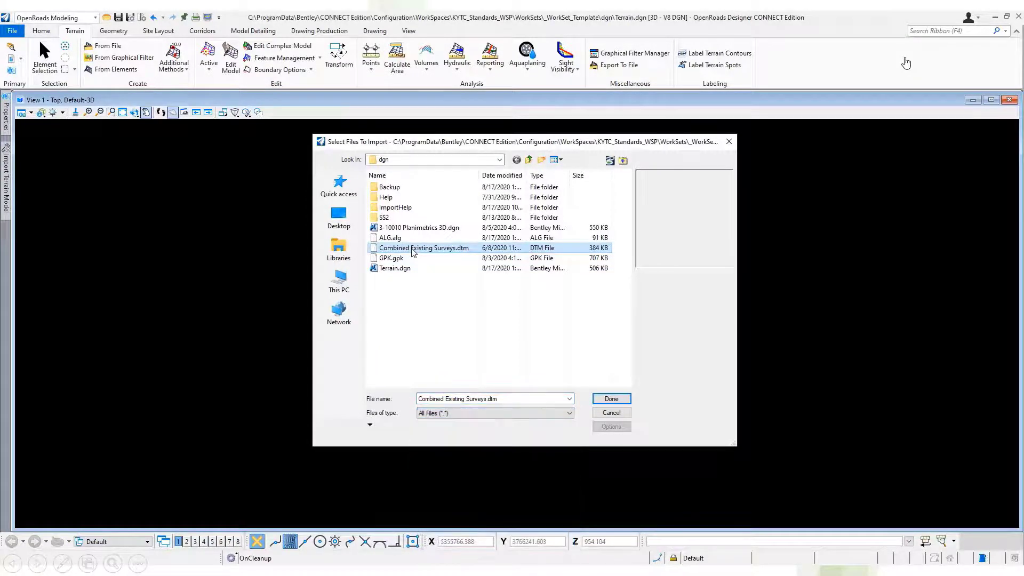
left_click(611, 399)
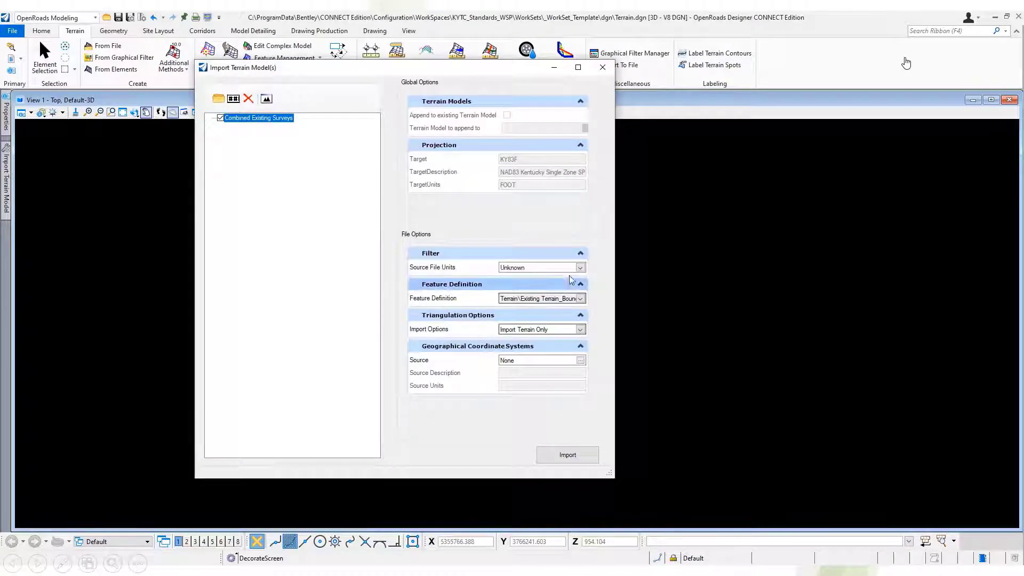
Import the terrain only, using US Survey Feet and the Existing Terrain_Show Contours and Triangles_20Scale feature definition, and close the import window.
left_click(580, 268)
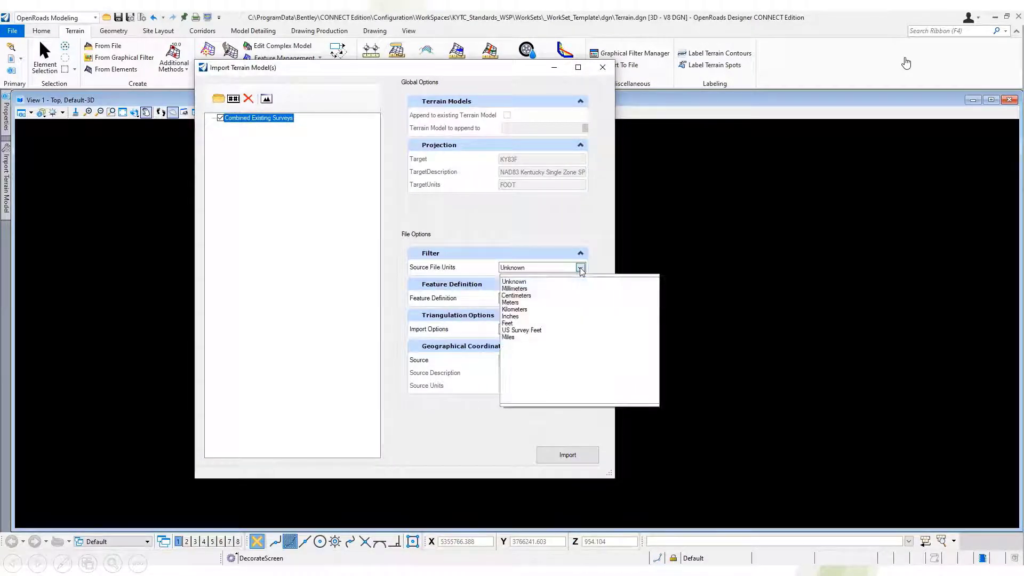
left_click(535, 331)
left_click(580, 299)
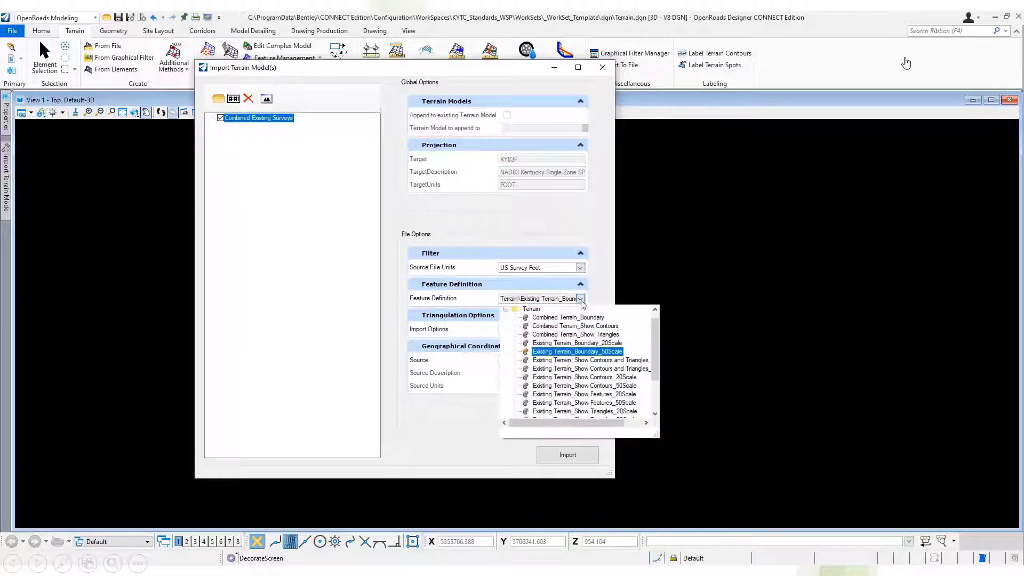
left_click(591, 360)
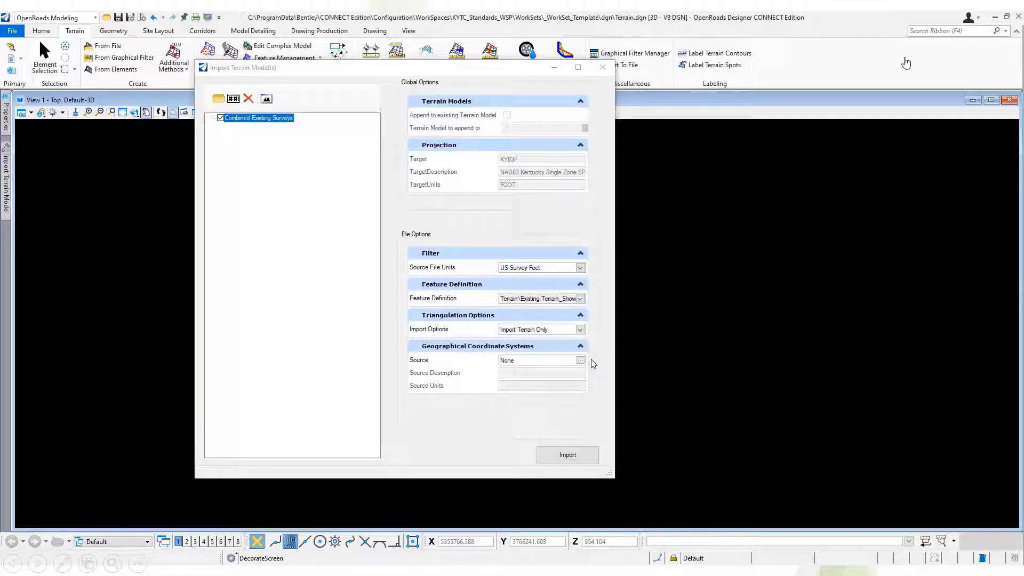
left_click(580, 330)
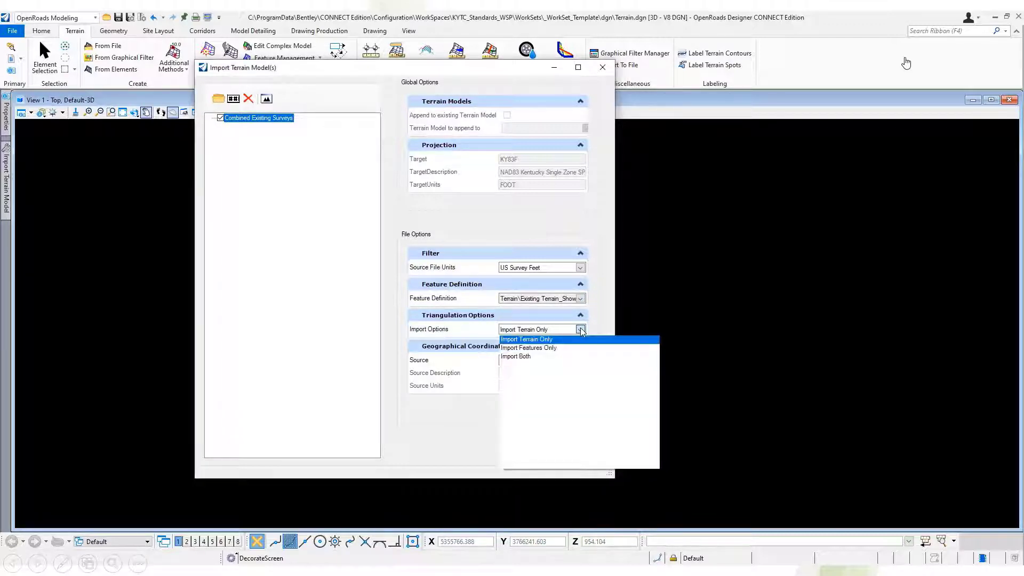
left_click(582, 341)
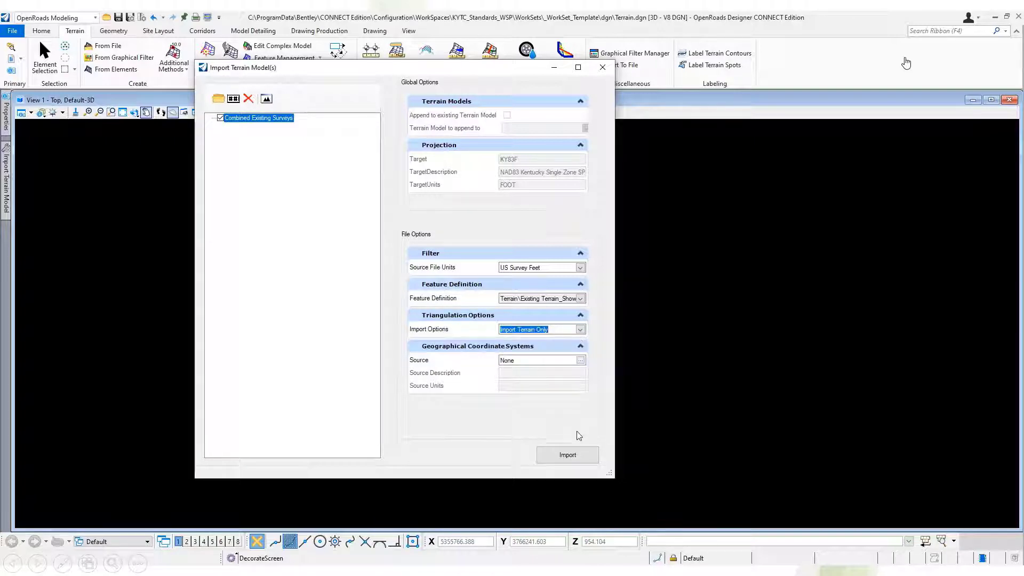
left_click(581, 457)
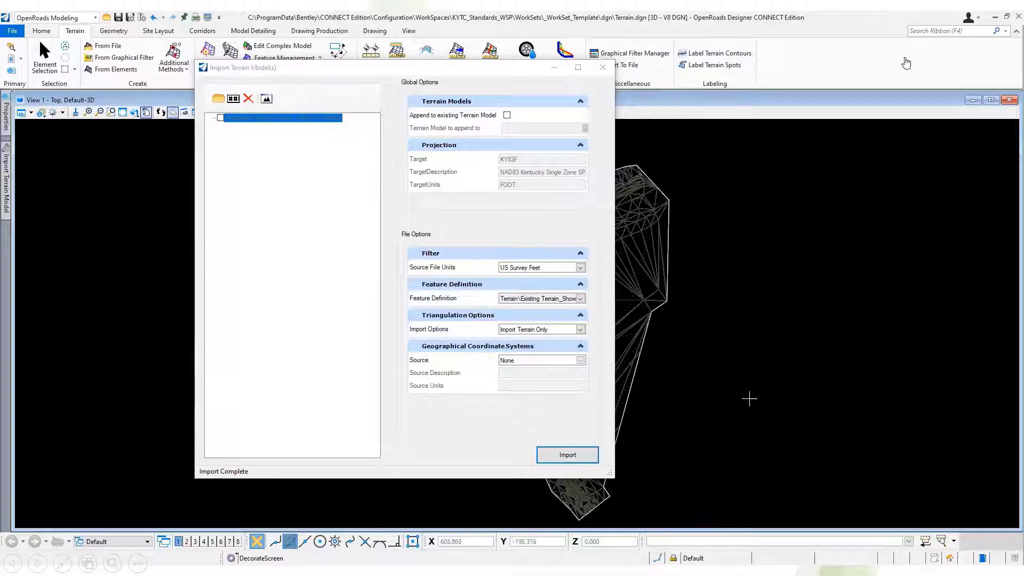
left_click(603, 67)
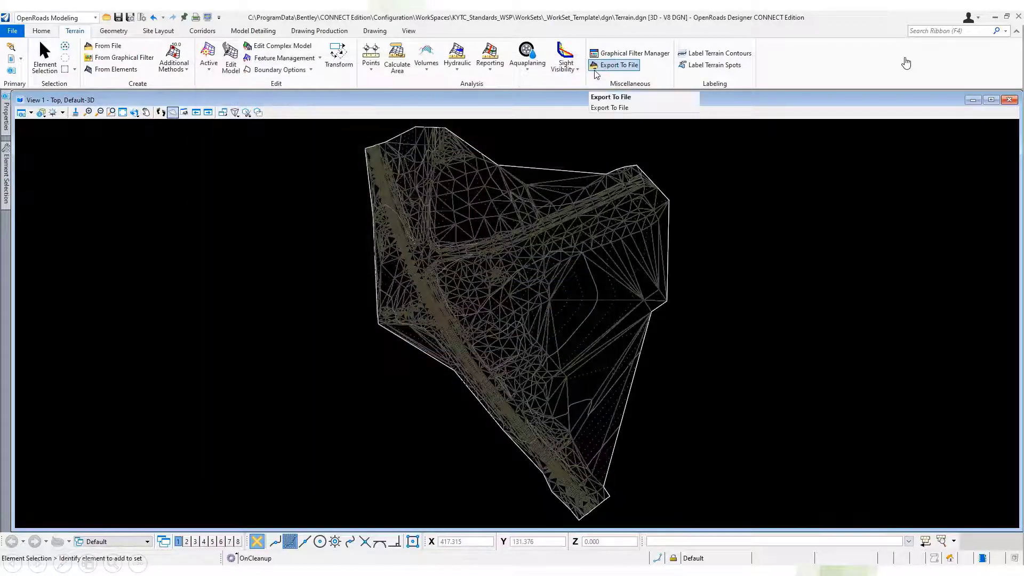
Rotate the view to inspect the imported terrain's triangles and contours in 3D.
scroll(493, 255, "up", 4)
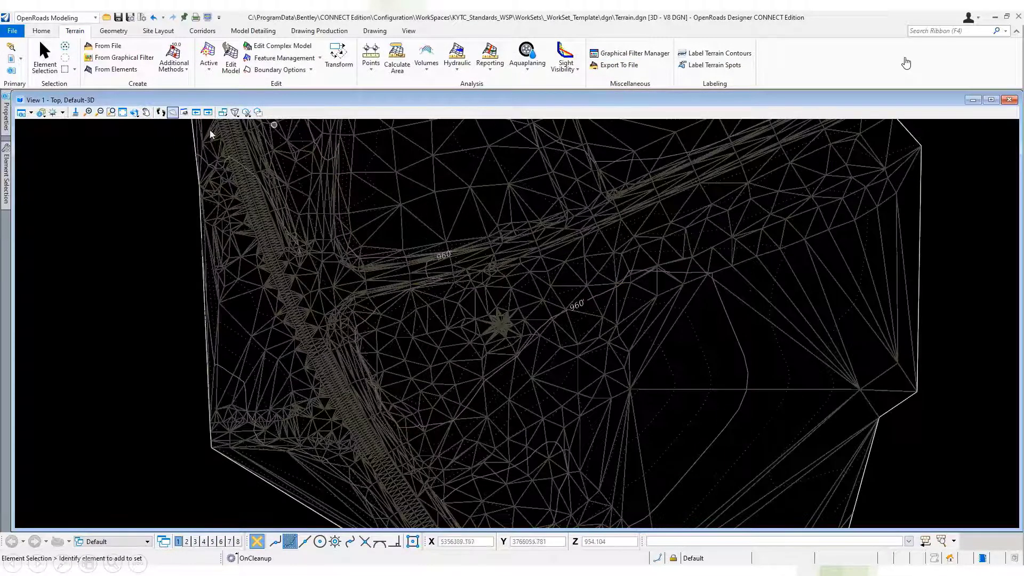
left_click(137, 114)
left_click(152, 125)
left_click(541, 395)
left_click(587, 251)
left_click(45, 57)
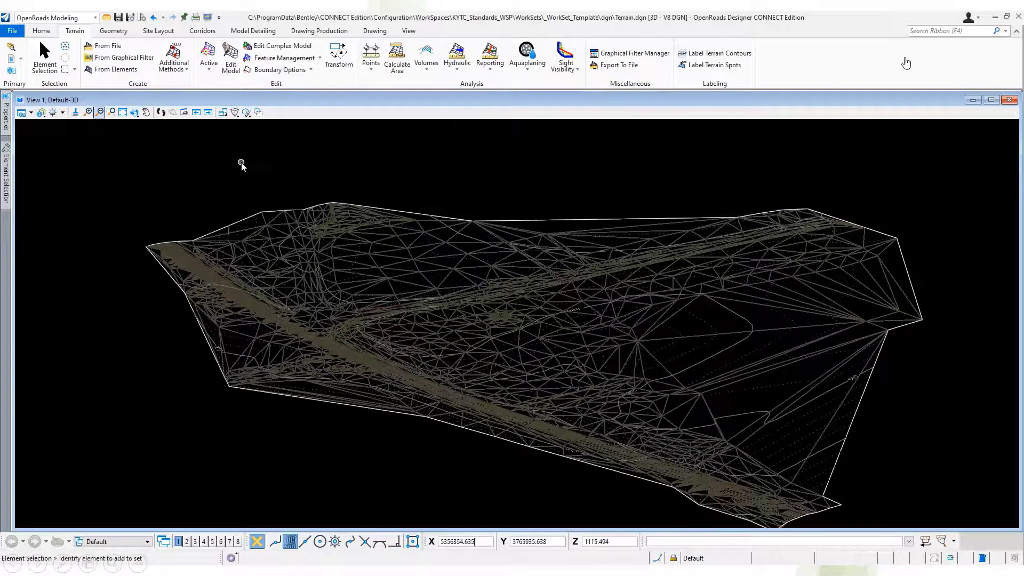
Create a new design file named Terrain_Features.dgn in the dgn folder using the KYTC_ORD_3D_Seed.dgn seed file.
left_click(13, 31)
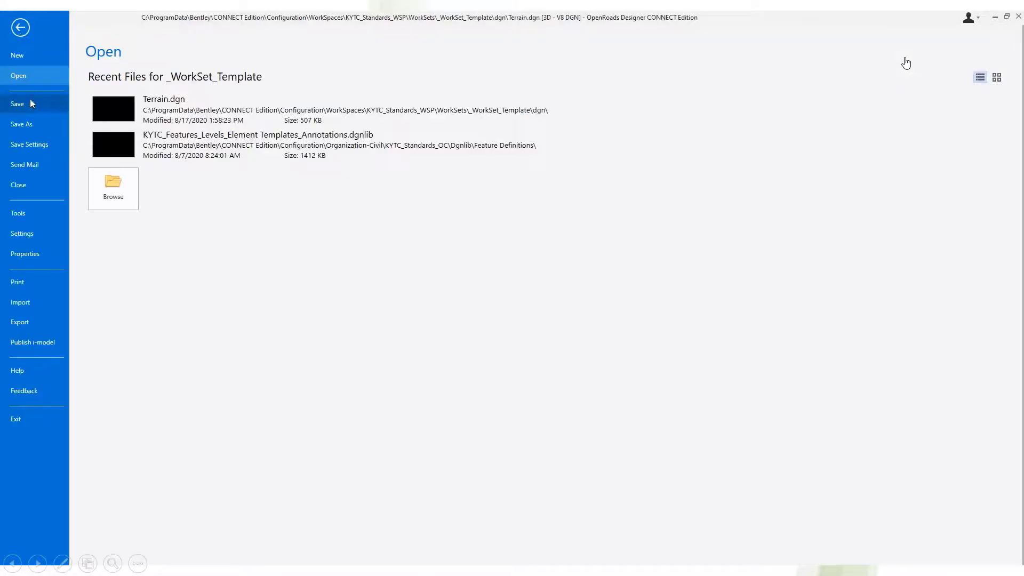
left_click(16, 27)
left_click(12, 31)
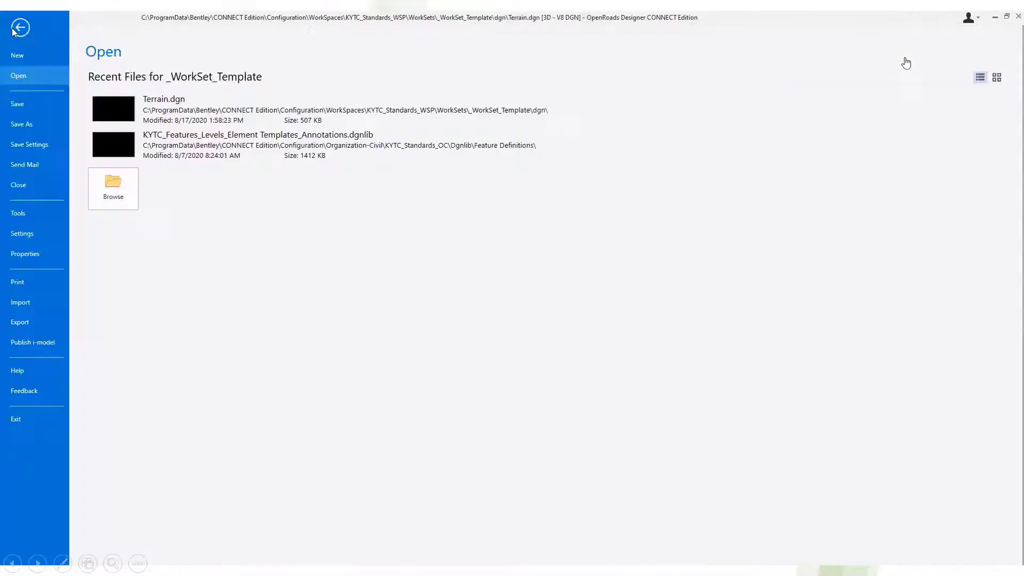
left_click(20, 56)
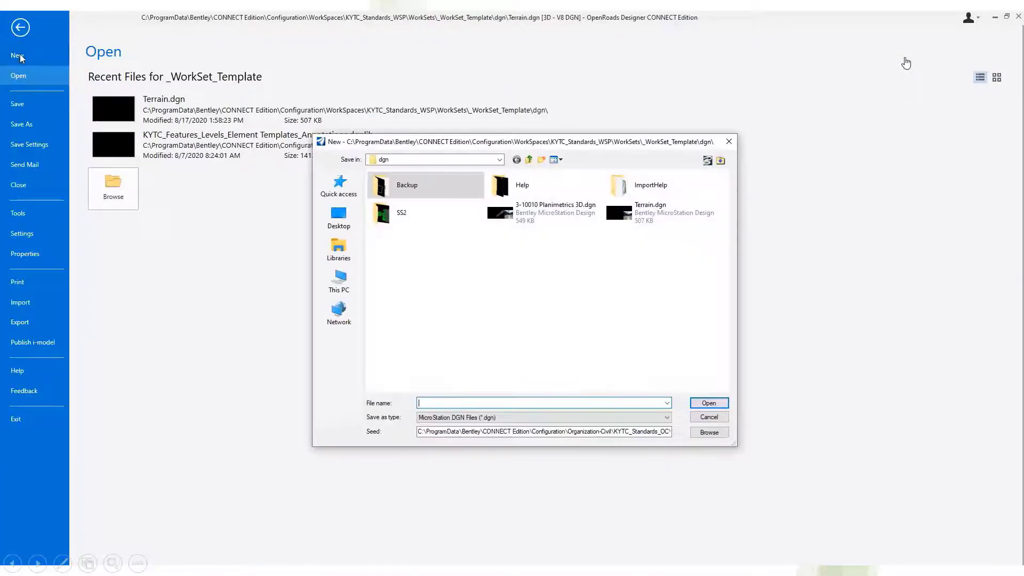
left_click(651, 211)
double_click(438, 405)
left_click(437, 404)
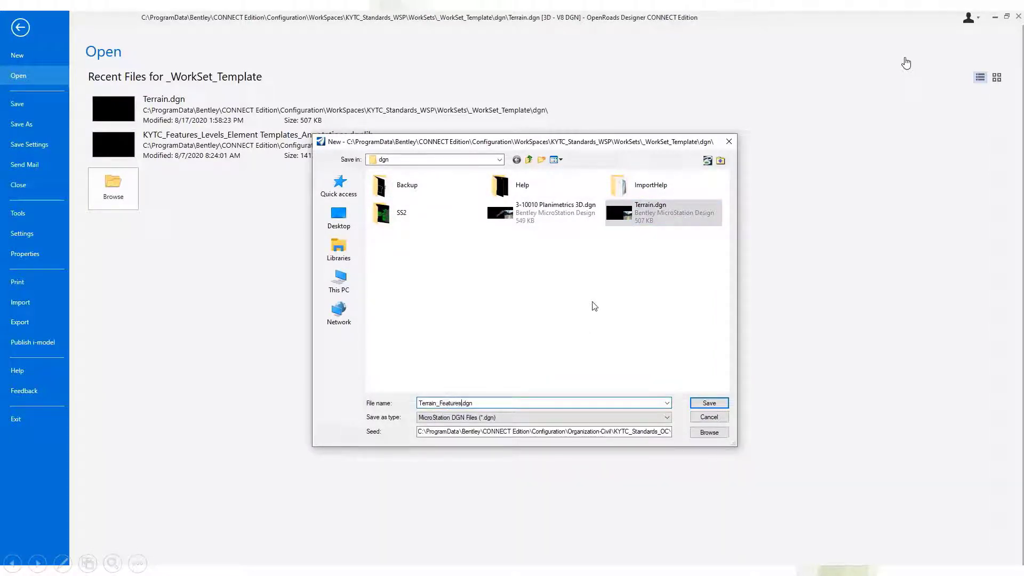
left_click(710, 432)
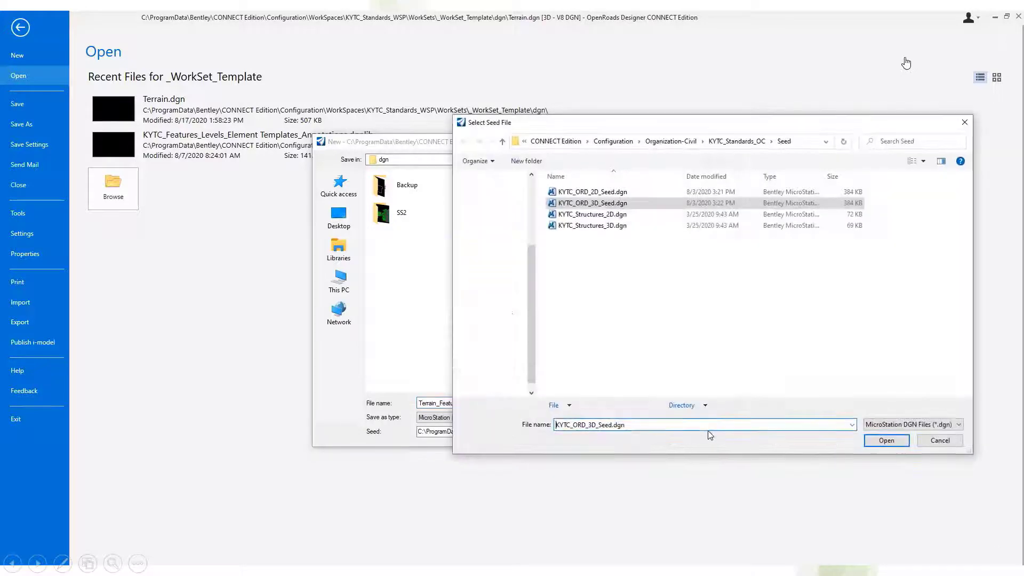
left_click(900, 440)
left_click(710, 403)
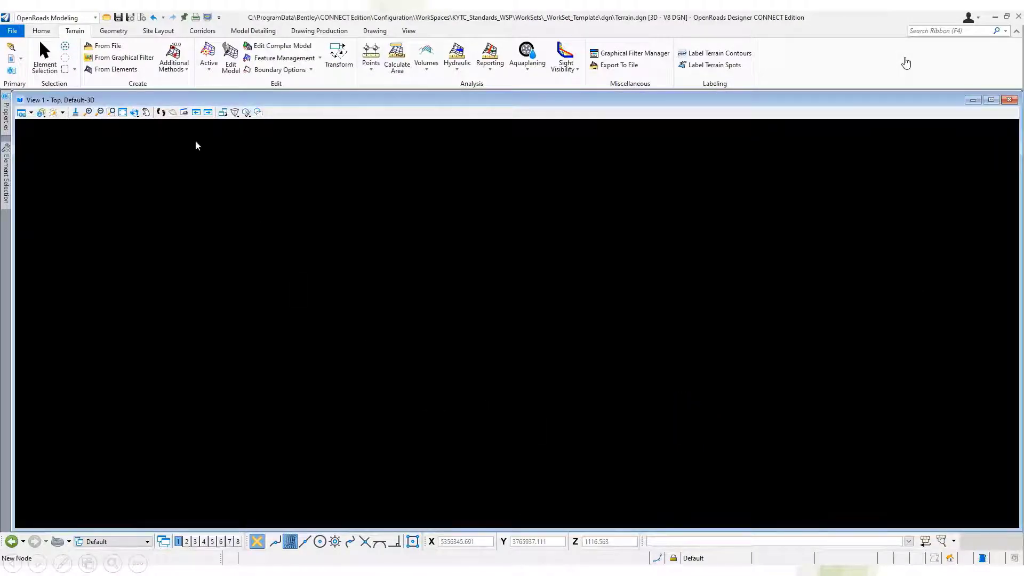
Choose Combined Existing Surveys.dtm as the terrain import source for the new design file.
left_click(105, 47)
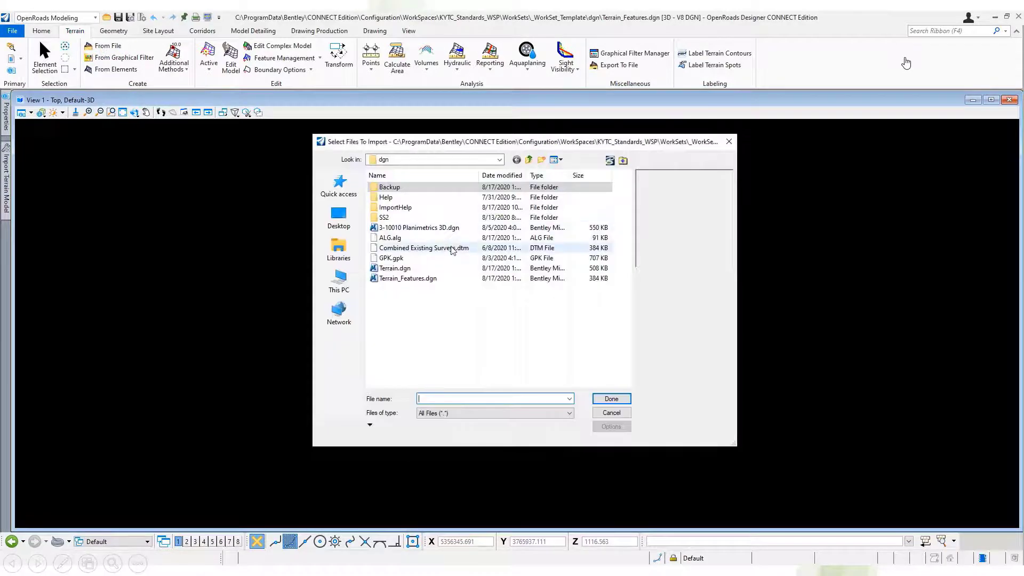
left_click(452, 249)
left_click(612, 400)
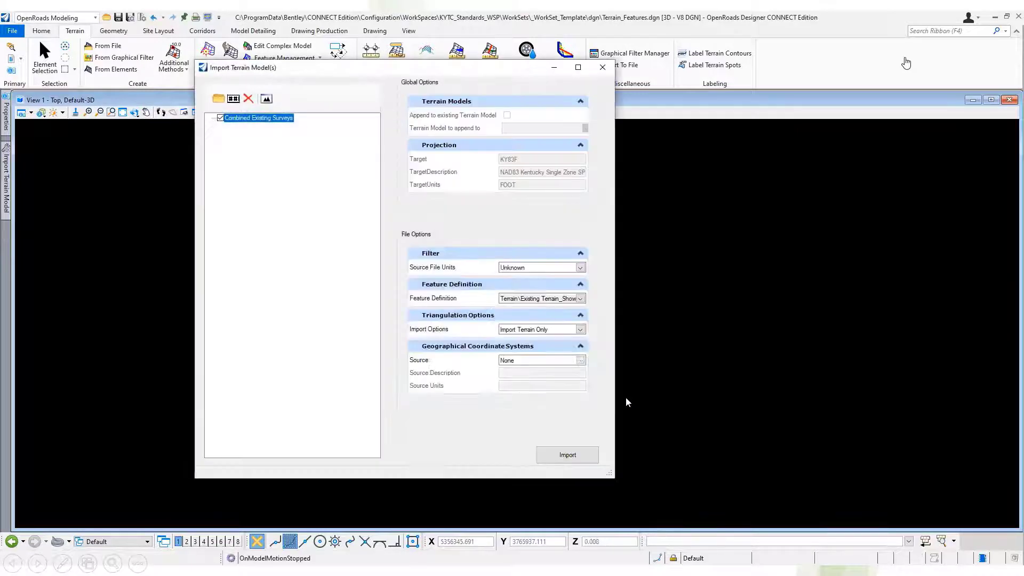
Import only the features, in US Survey Feet with Name all Features enabled, close the import window and fit the view.
left_click(580, 299)
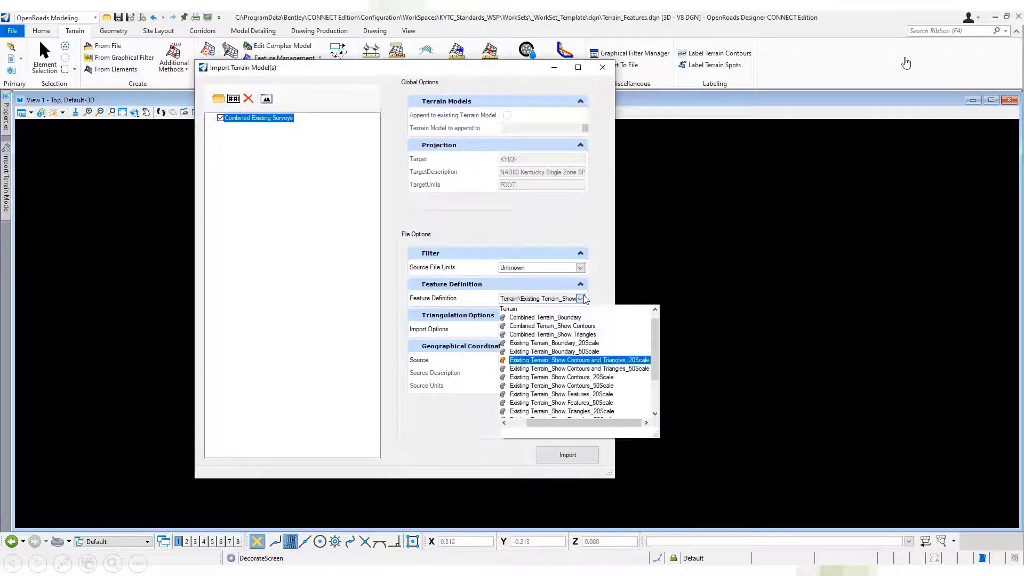
left_click(592, 361)
left_click(584, 330)
left_click(538, 352)
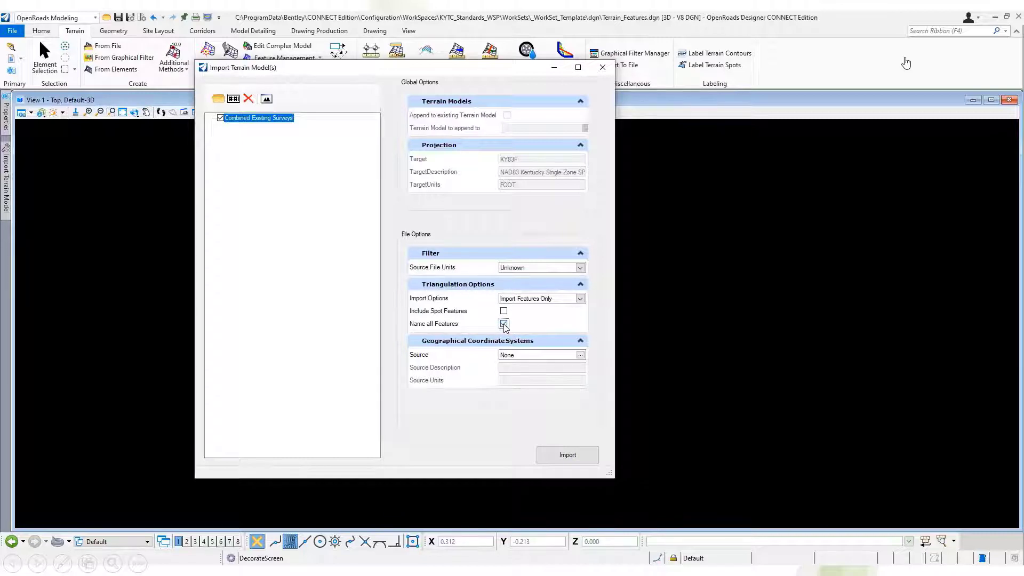
left_click(580, 268)
left_click(533, 327)
left_click(590, 458)
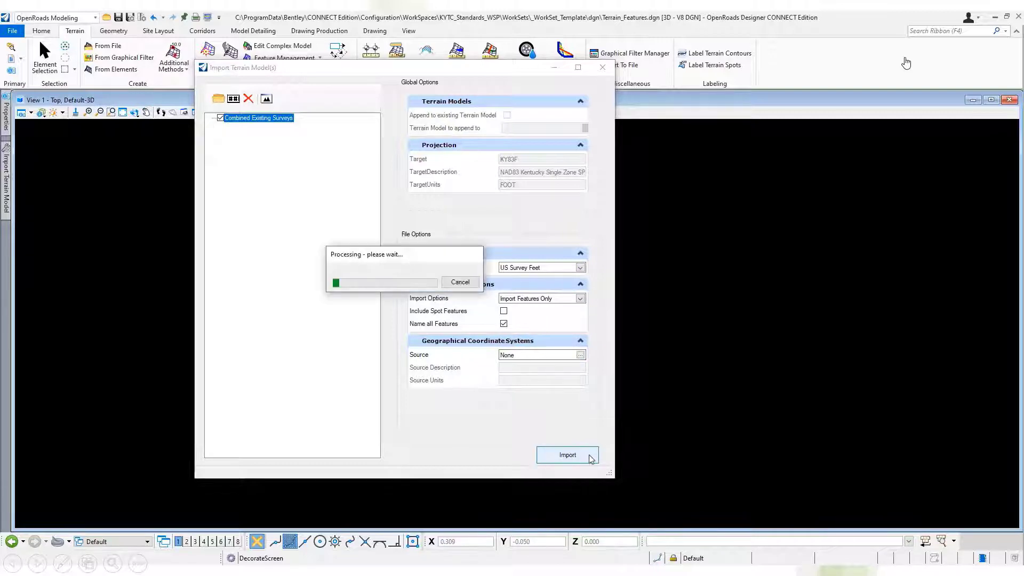
left_click(603, 66)
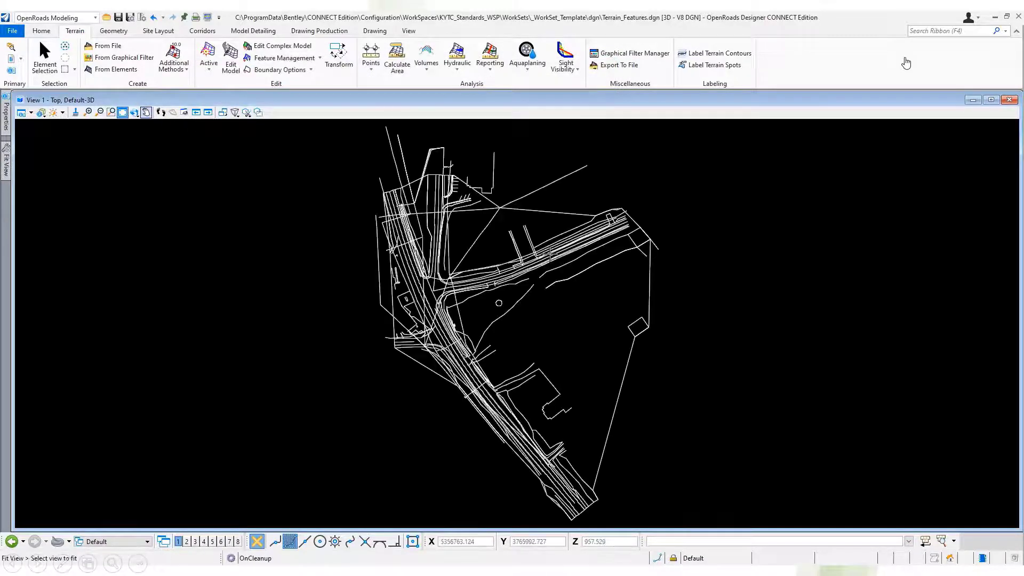
Examine the imported linear features up close and rotate the view to see them in 3D.
scroll(537, 278, "up", 5)
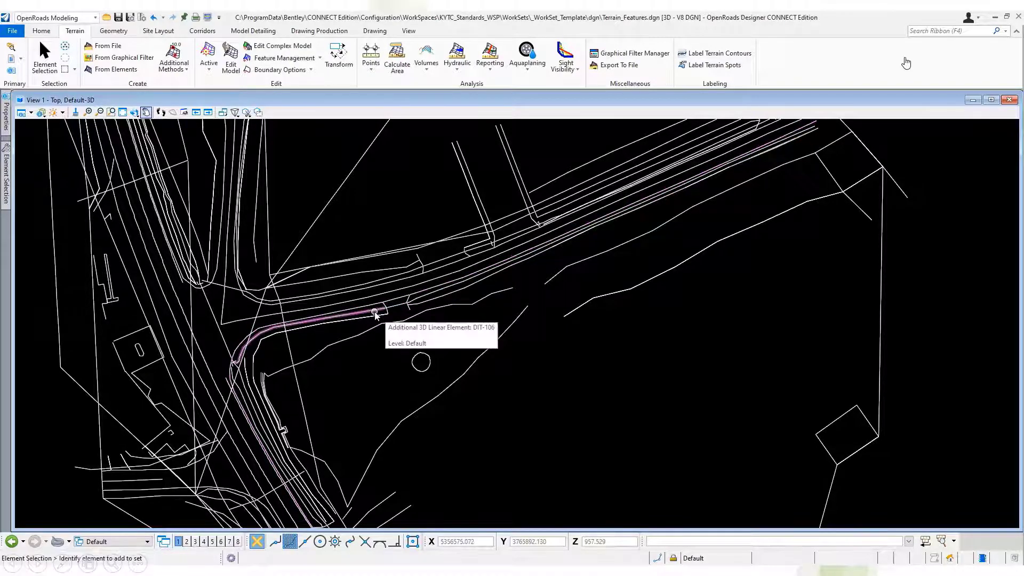
scroll(782, 301, "down", 3)
left_click(134, 113)
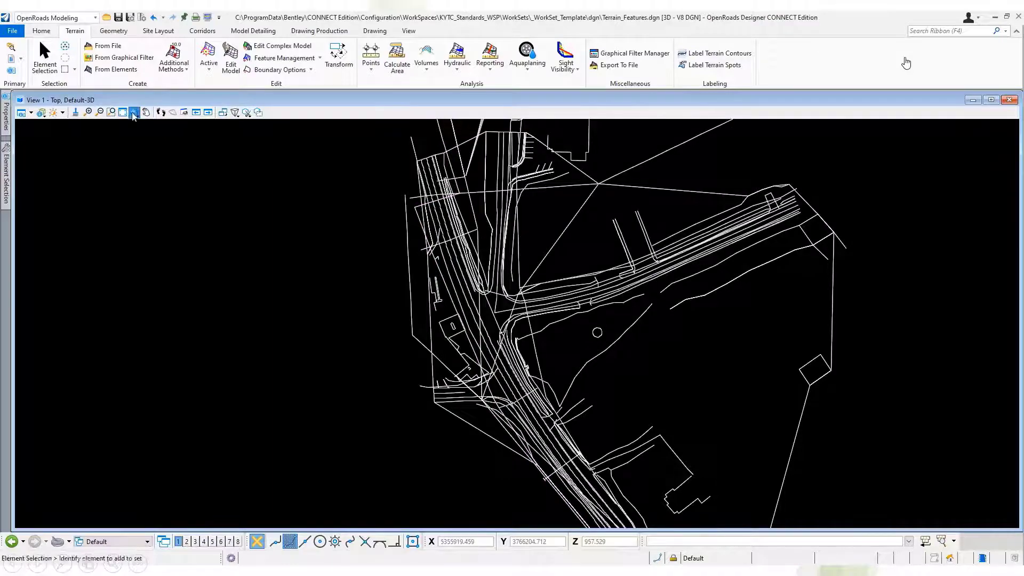
left_click(643, 413)
left_click(818, 265)
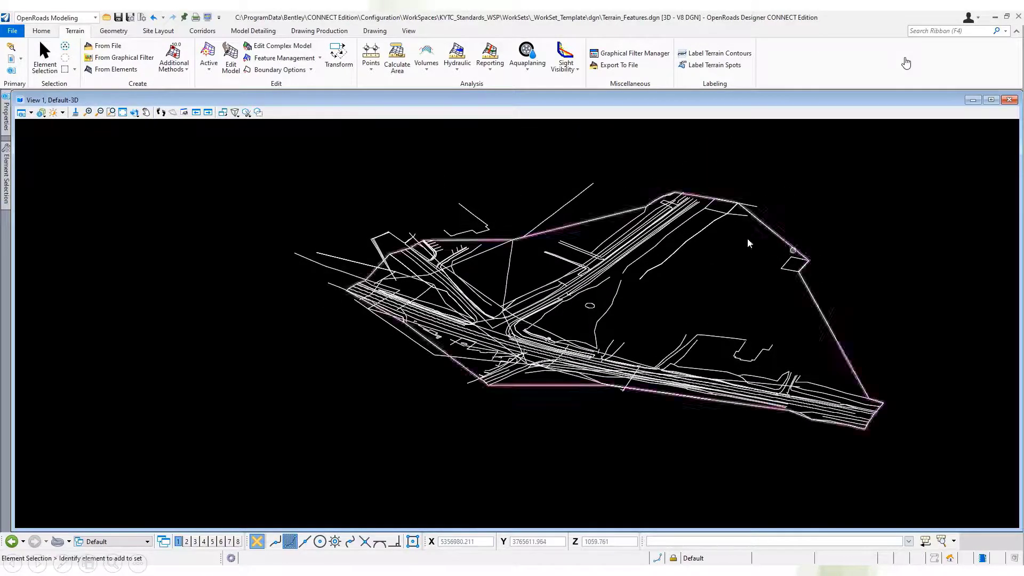
Assign the PR Ditch V RT feature definition from the At Grade Slopes group to the 3D linear element DIT-106.
scroll(647, 251, "up", 5)
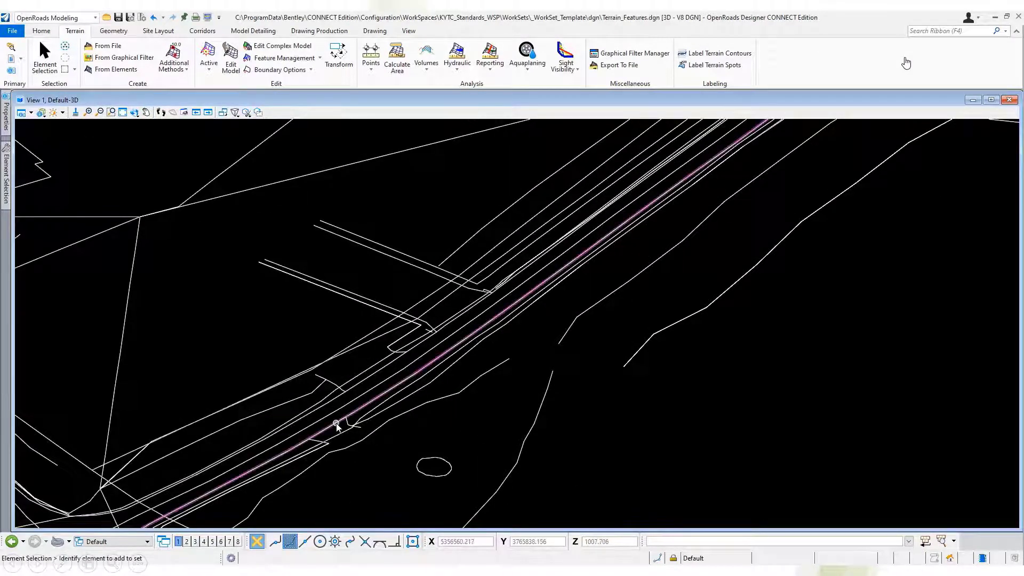
left_click(298, 457)
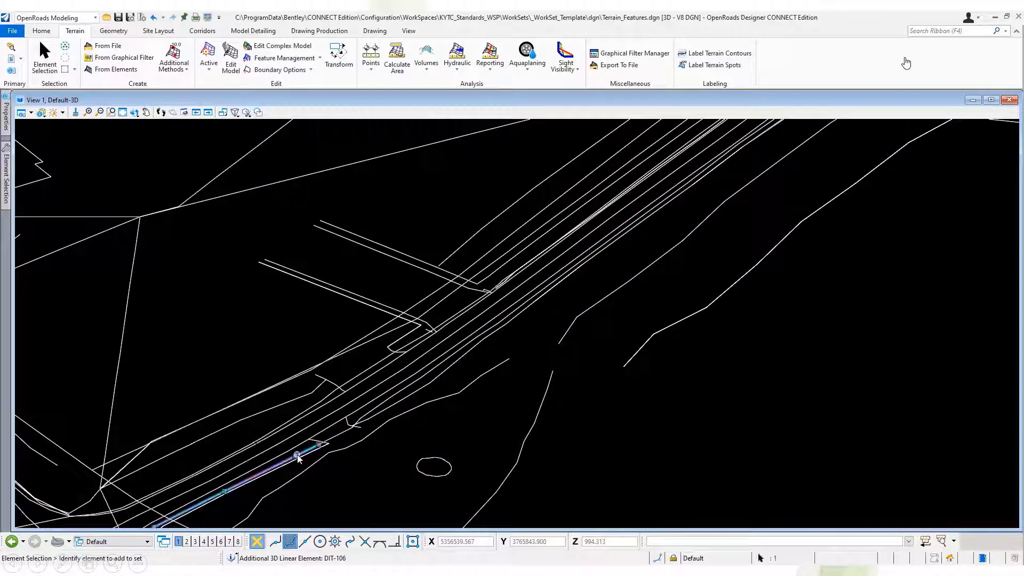
left_click(7, 126)
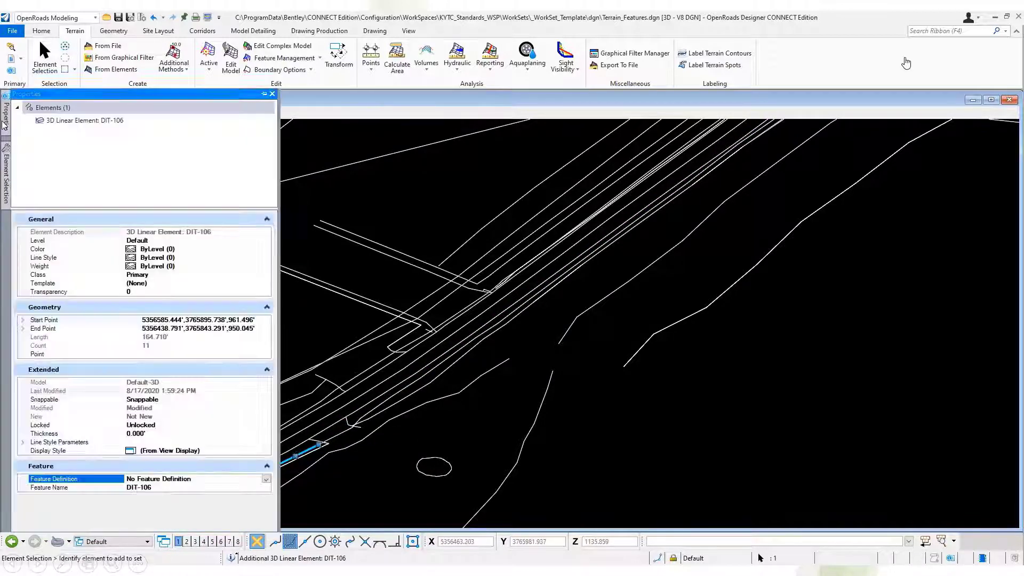
left_click(266, 479)
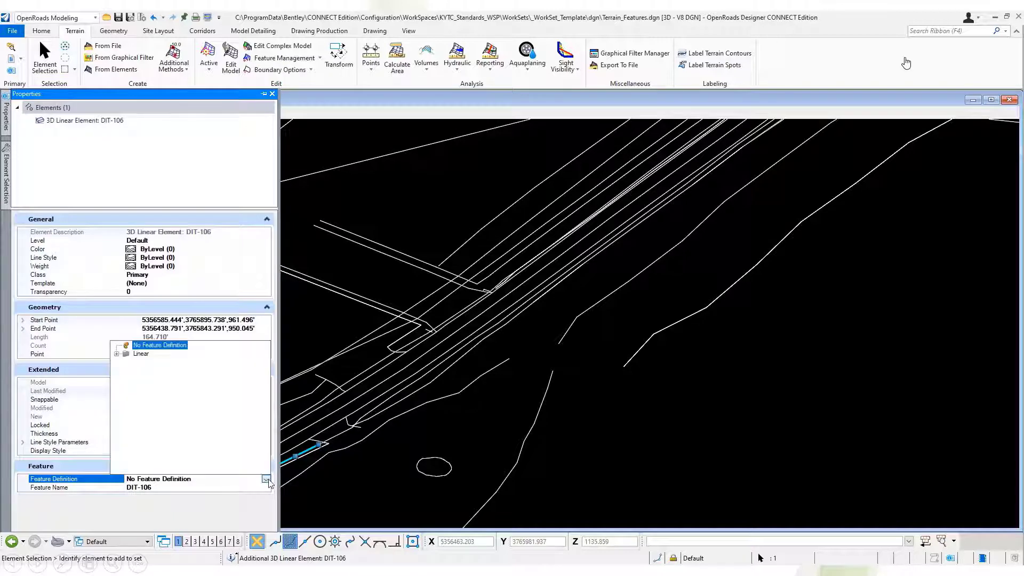
left_click(117, 355)
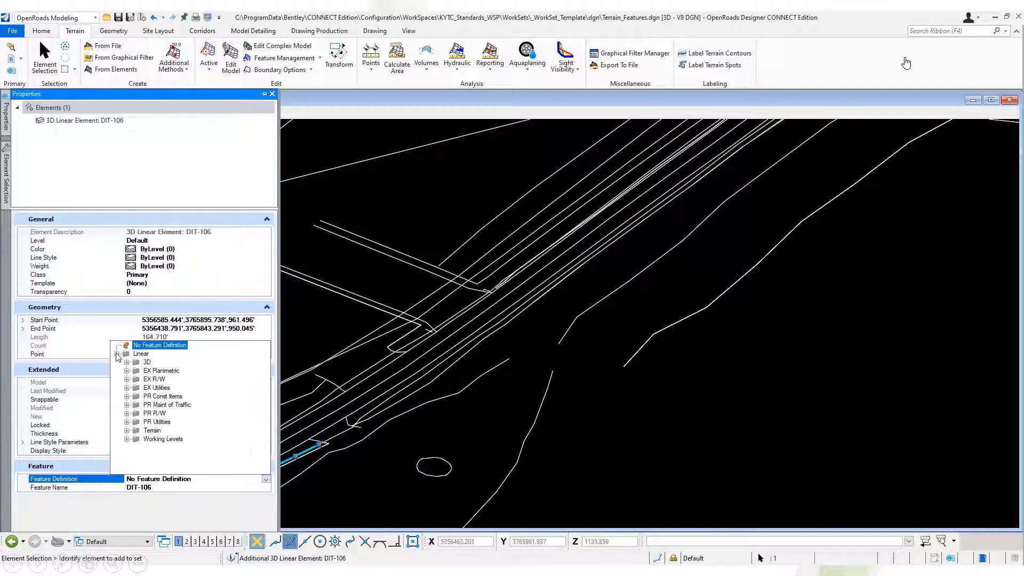
left_click(127, 431)
left_click(126, 396)
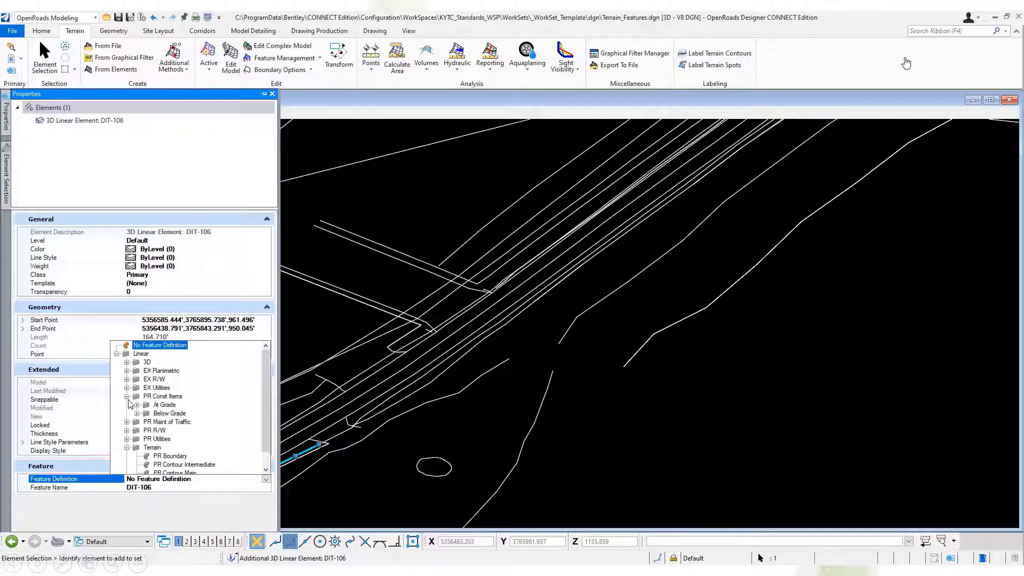
left_click(138, 405)
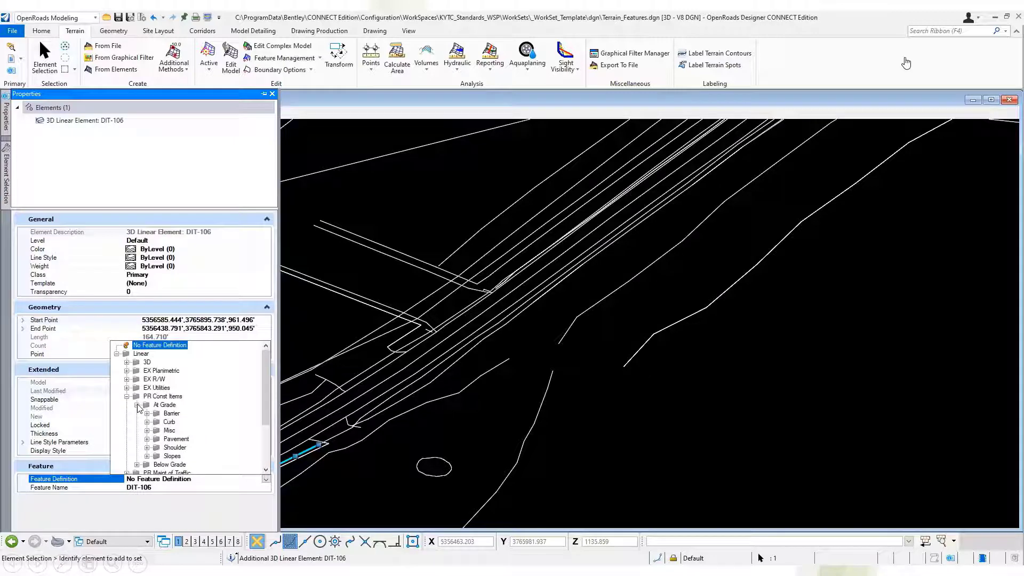
left_click(148, 457)
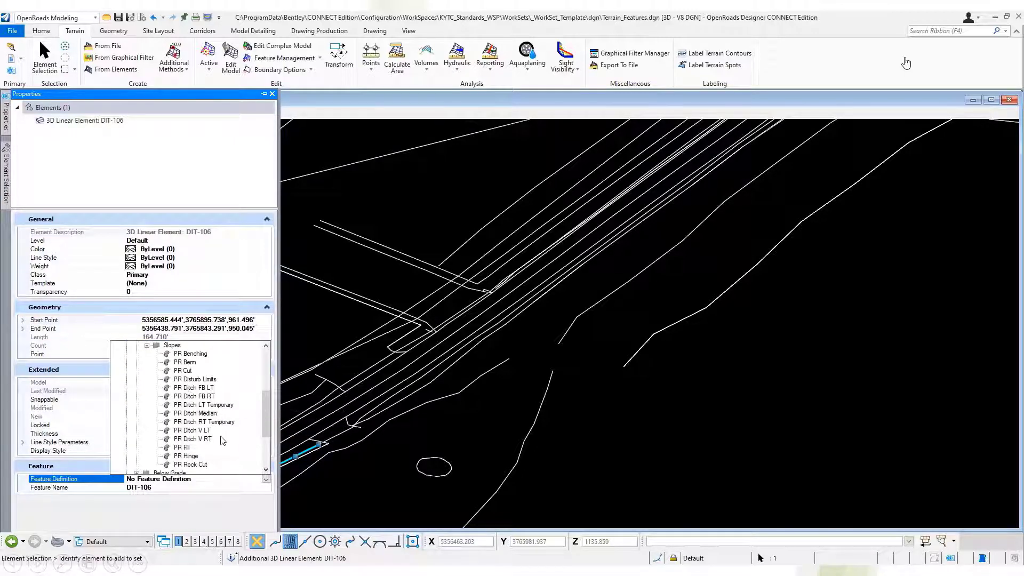
left_click(212, 422)
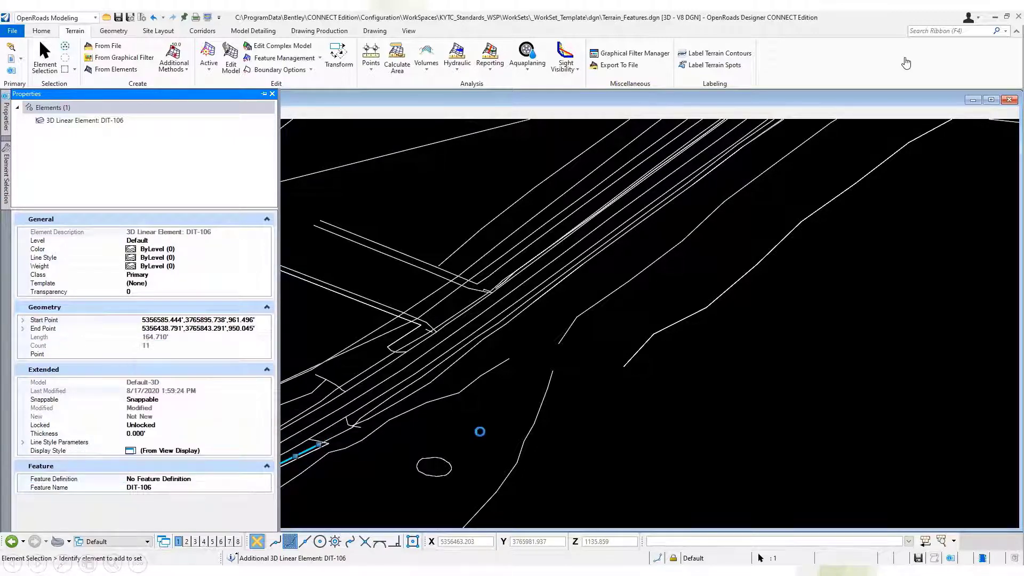
left_click(224, 310)
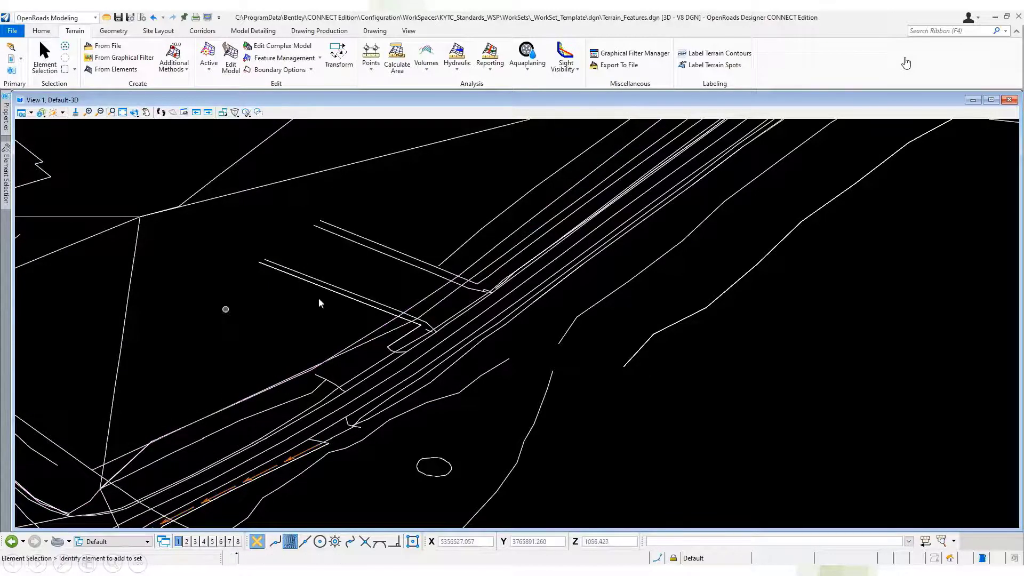
Select all the remaining DIT elements among the Not Featurized 3D linear elements of Terrain_Features.dgn.
scroll(613, 268, "down", 4)
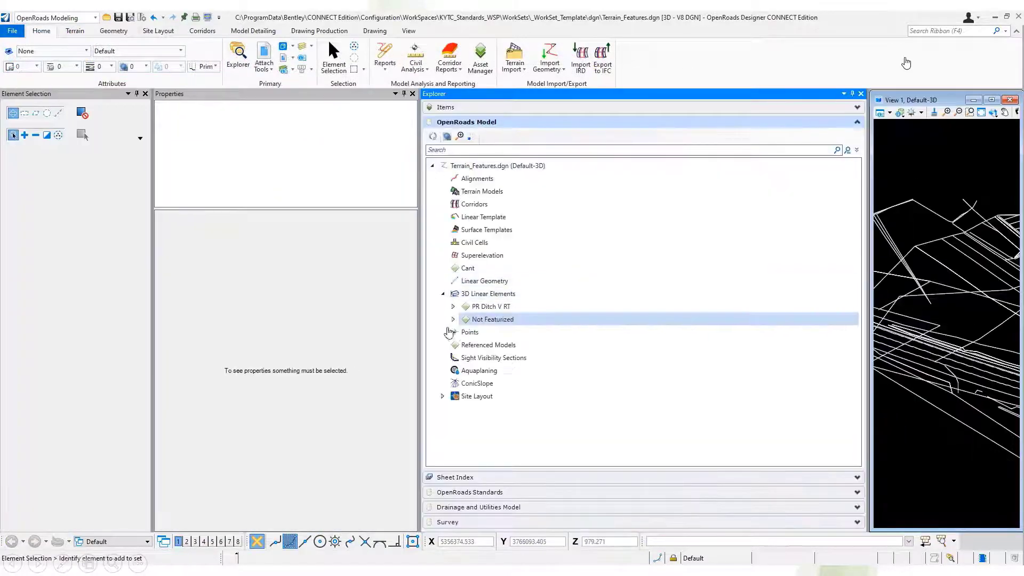
scroll(580, 448, "down", 11)
left_click(583, 434, "ctrl")
scroll(586, 411, "down", 8)
left_click(587, 397, "ctrl")
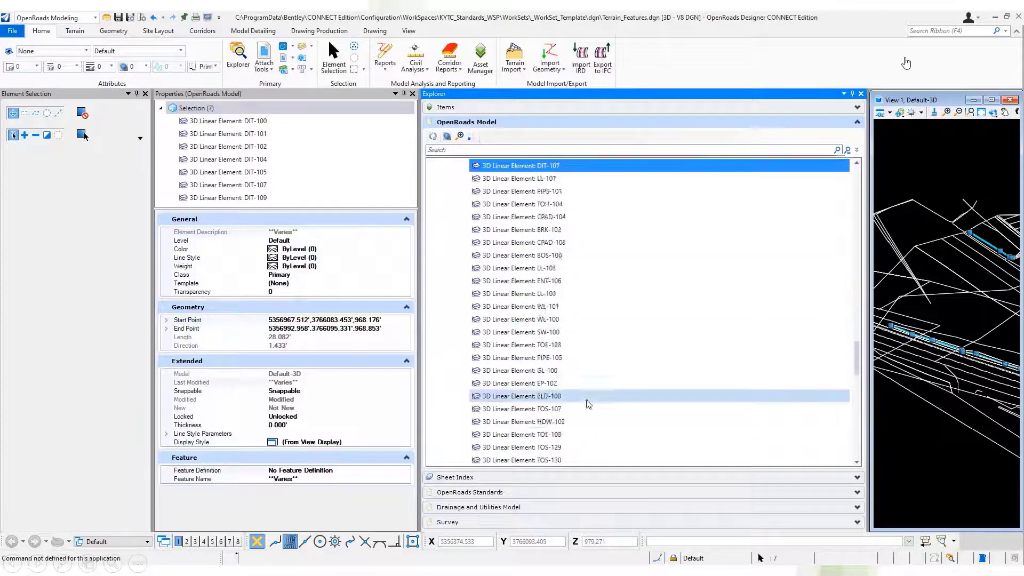
scroll(587, 403, "down", 7)
left_click(608, 385, "ctrl")
scroll(617, 403, "down", 4)
left_click(552, 359, "ctrl")
scroll(634, 433, "down", 9)
scroll(633, 416, "up", 6)
left_click(634, 347, "ctrl")
scroll(658, 397, "up", 20)
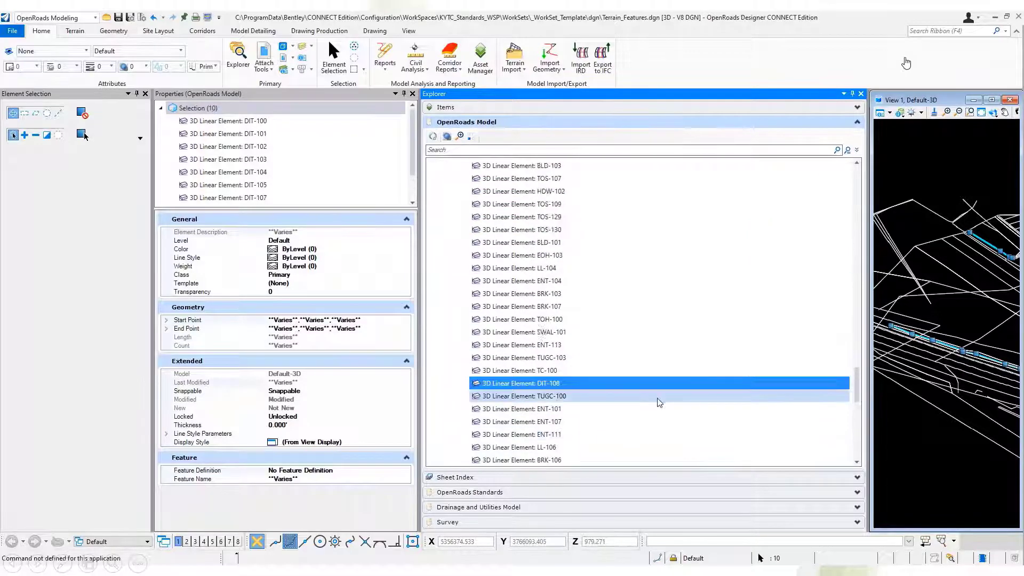
scroll(623, 384, "up", 8)
Set the feature definition of the selected ditch elements to PR Ditch V RT from the At Grade Slopes group.
left_click(301, 470)
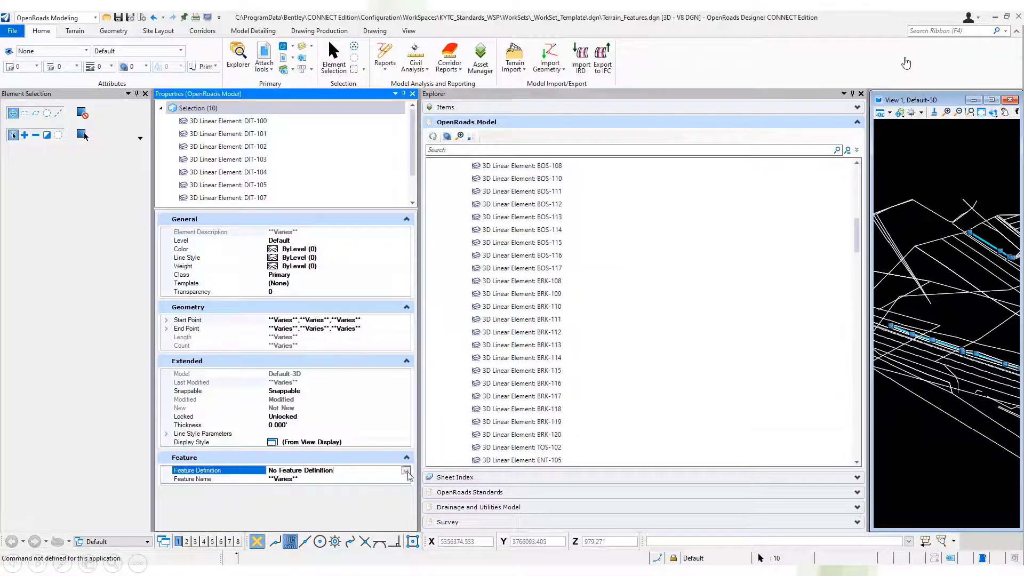
left_click(405, 470)
left_click(266, 389)
left_click(276, 397)
left_click(286, 448)
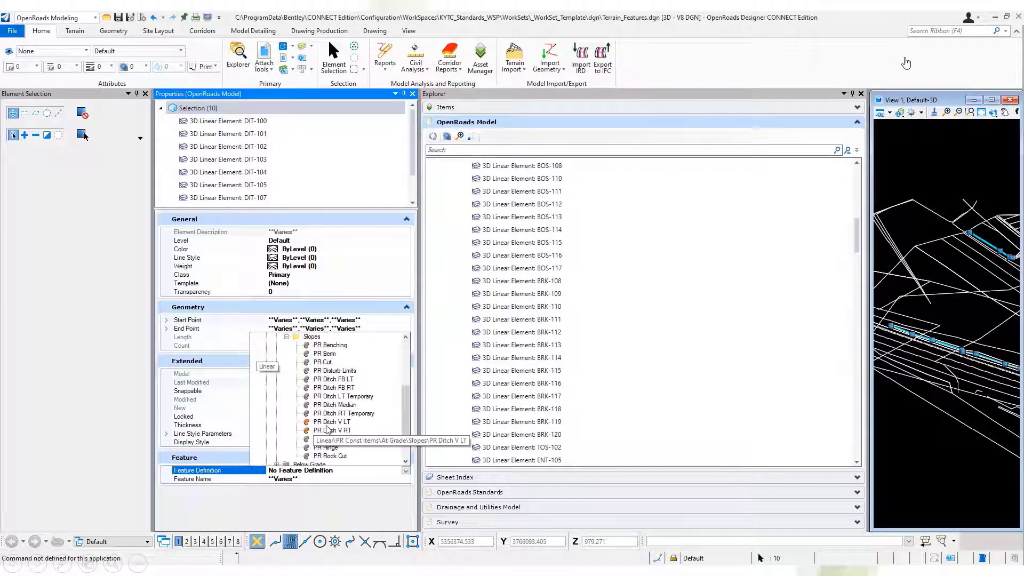
left_click(328, 429)
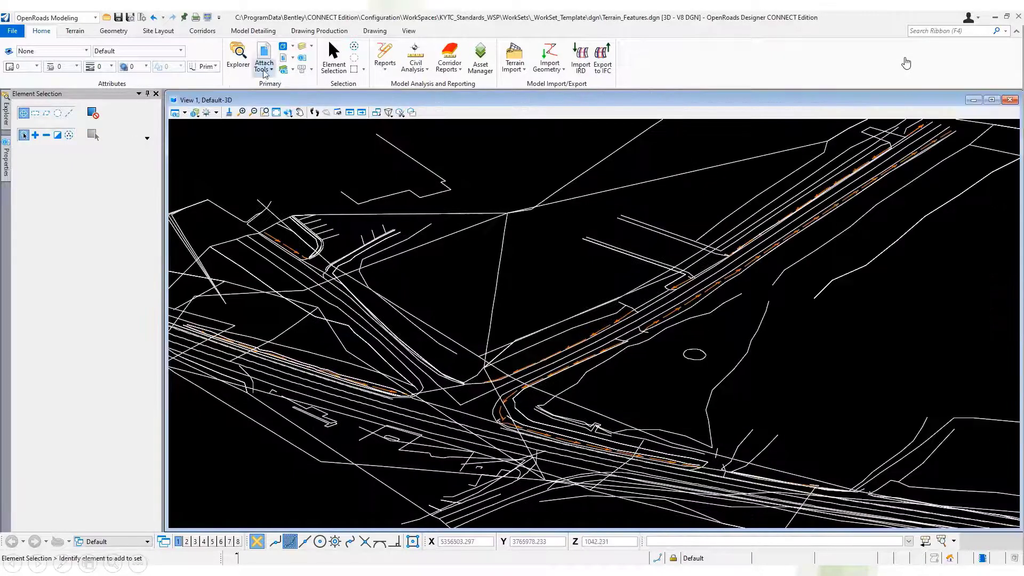
Make R_PL_DITV_PR the active level, hide the Default level in View 1 and close the level display window.
left_click(303, 47)
double_click(585, 292)
left_click(586, 300)
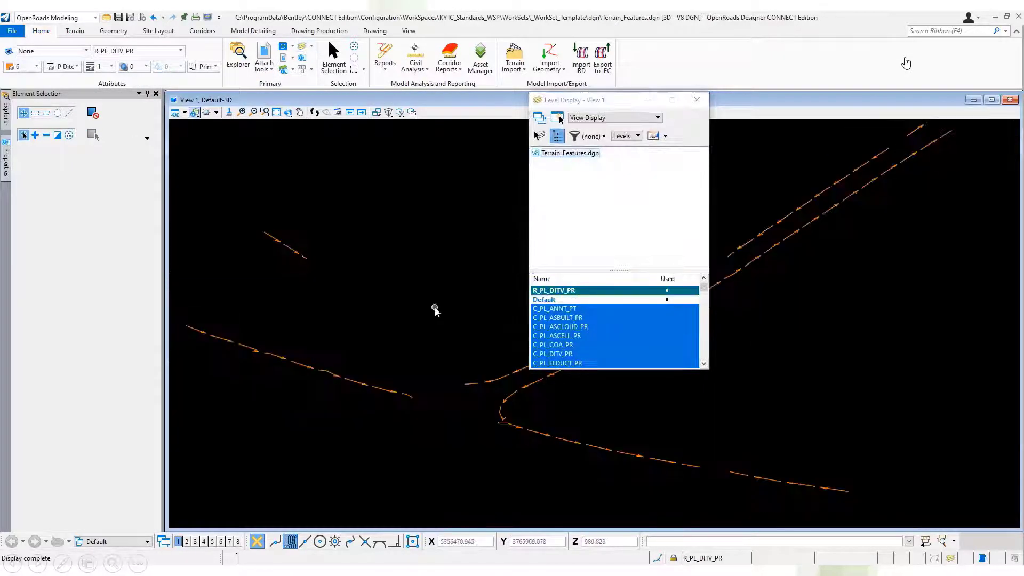
left_click(698, 100)
scroll(718, 368, "down", 1)
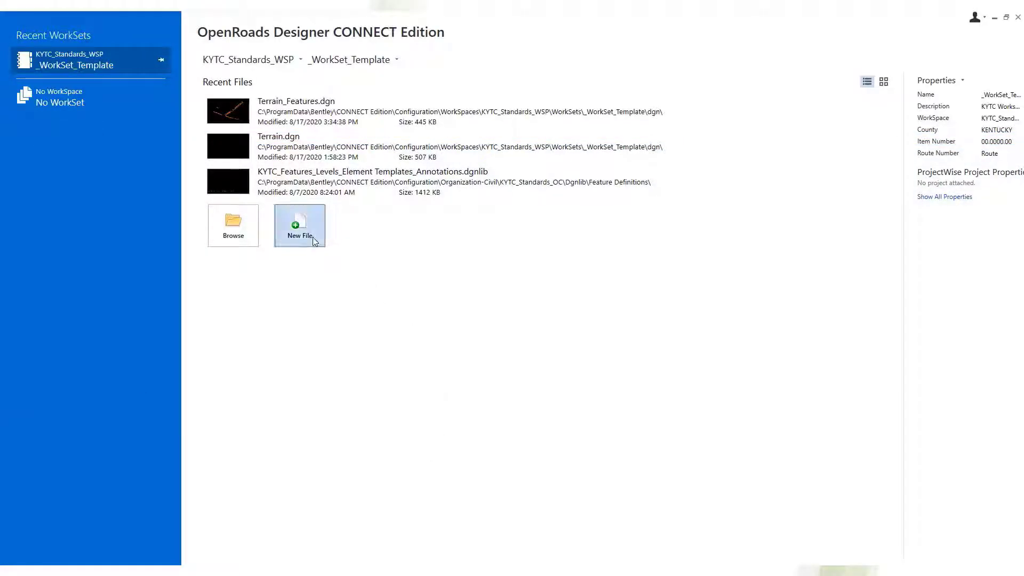
Create a new design file named GeometryALG in the dgn folder using the KYTC_ORD_2D_Seed.dgn seed file.
left_click(312, 238)
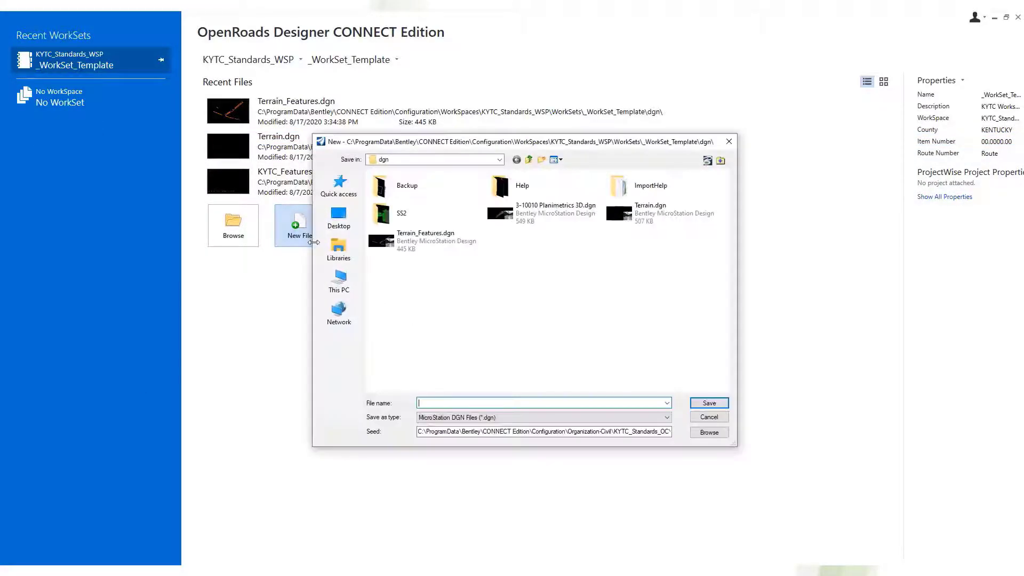
left_click(711, 432)
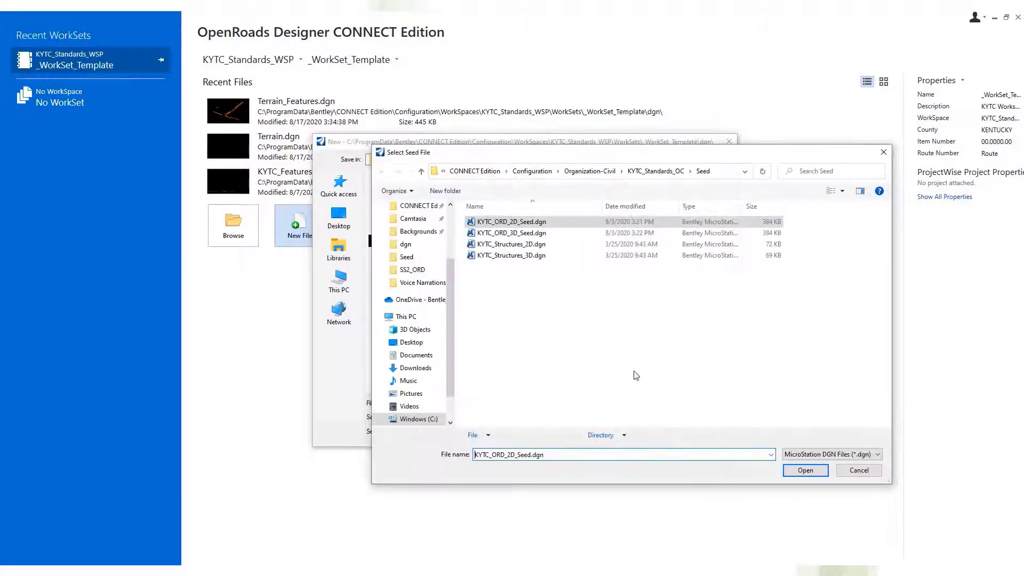
left_click(530, 223)
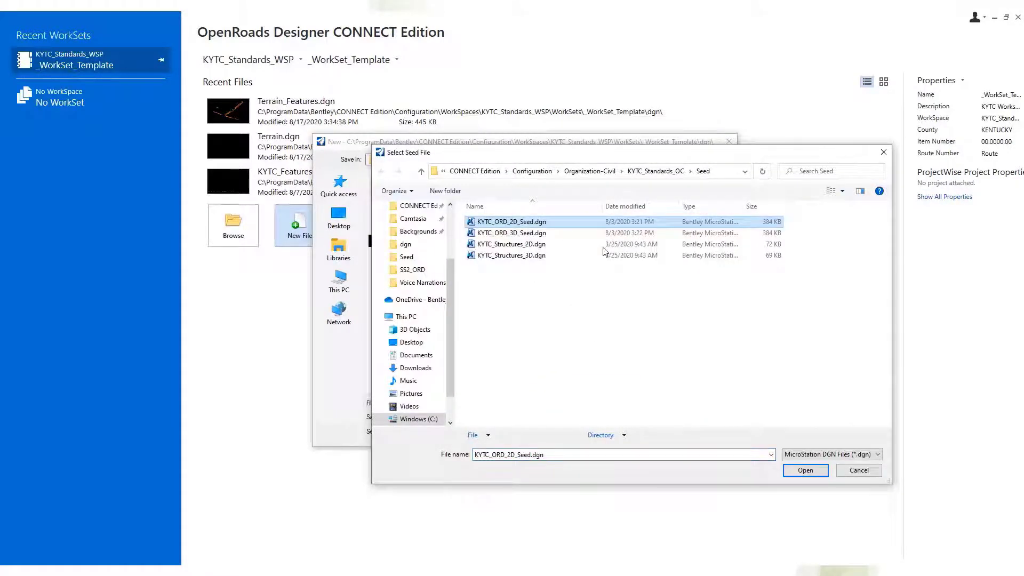
left_click(796, 472)
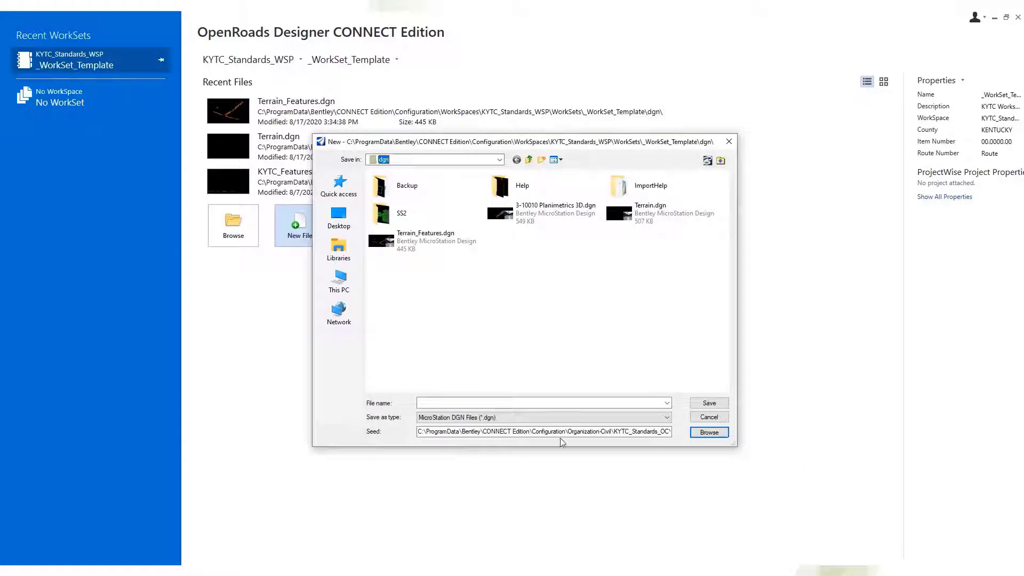
type("GeometryALG")
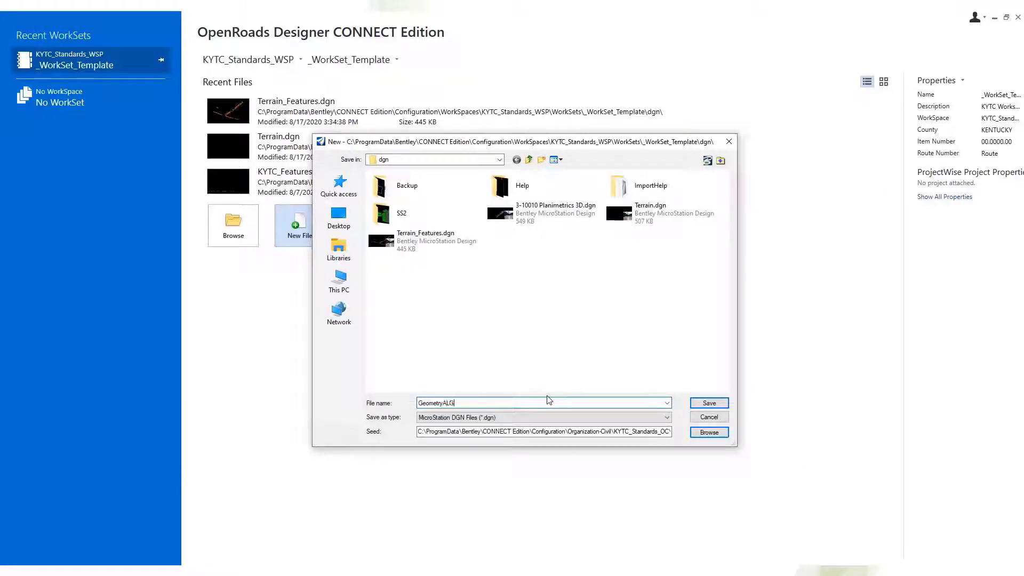
left_click(710, 405)
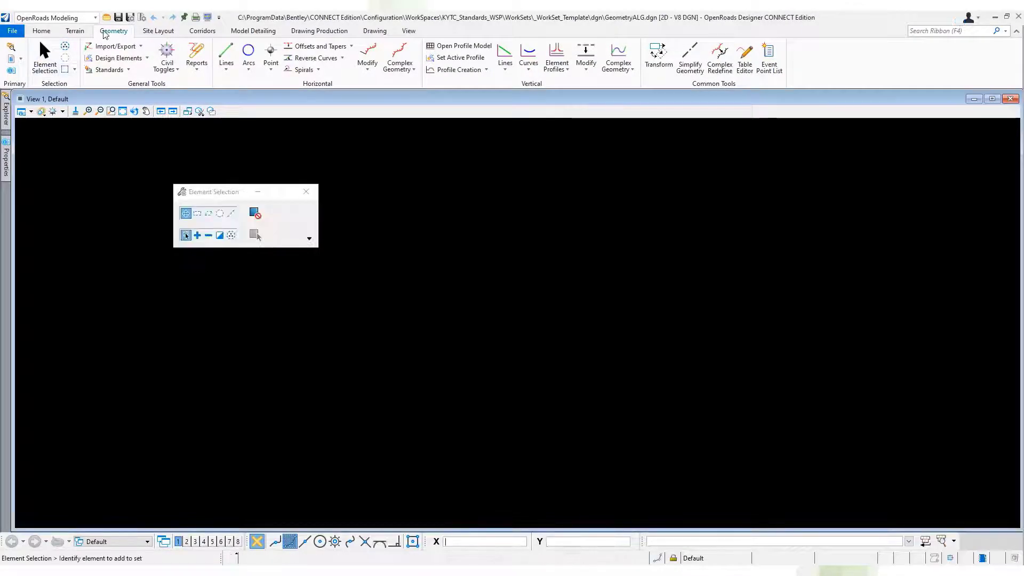
Open ALG.alg from the WorkSet's dgn folder as the geometry import source, checking the supported geometry file types.
left_click(110, 47)
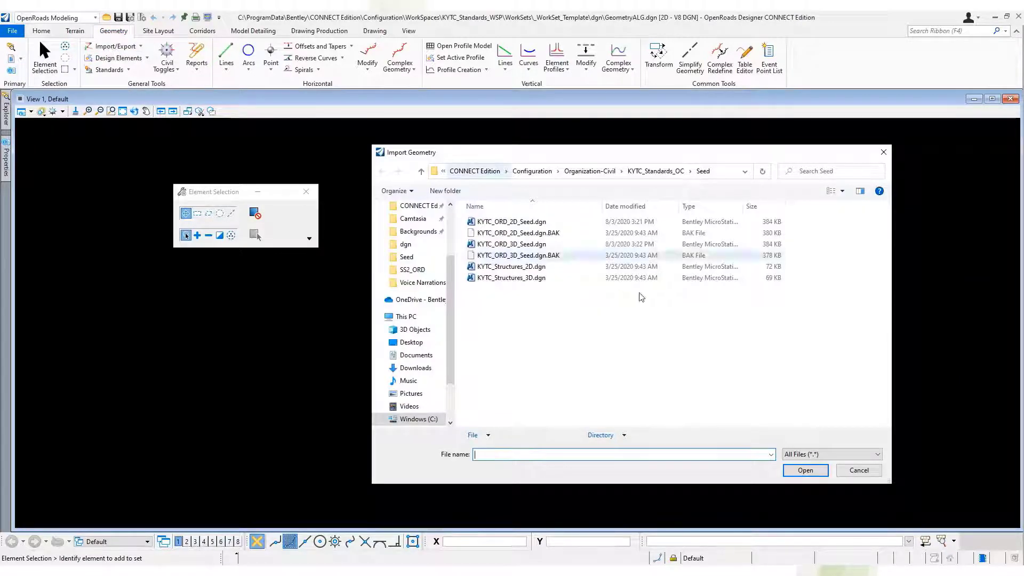
left_click(623, 435)
left_click(639, 461)
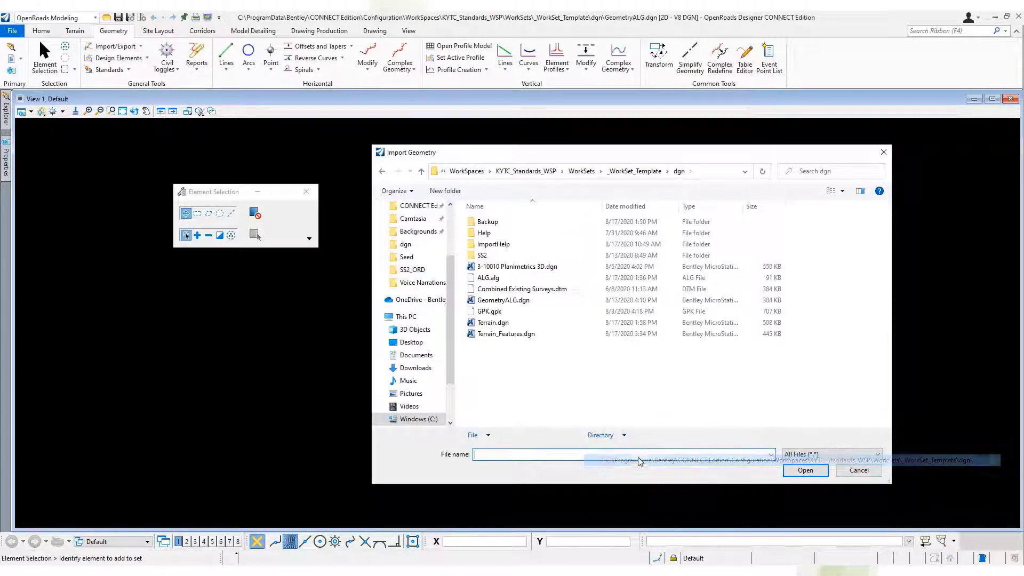
left_click(510, 279)
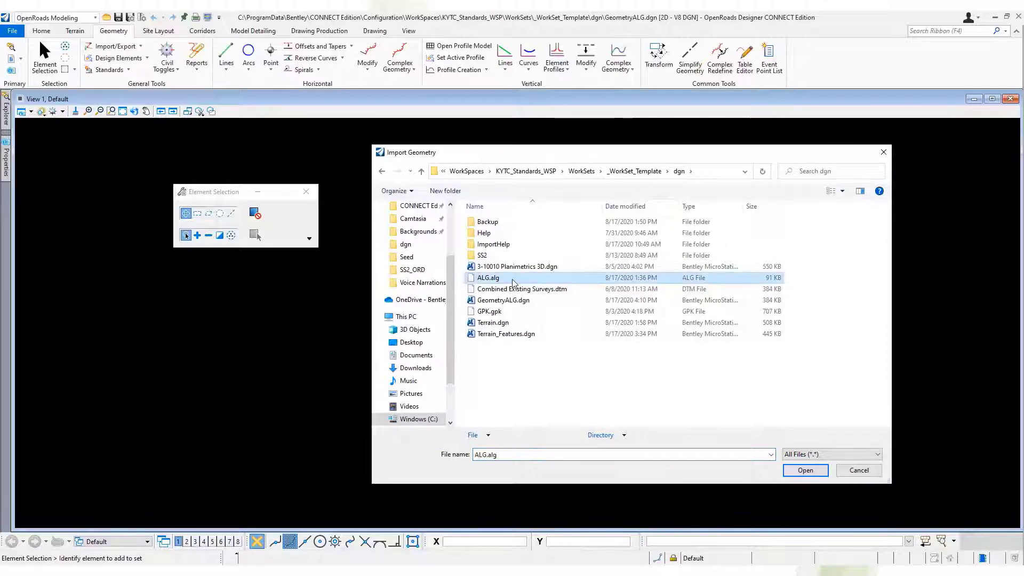
left_click(816, 454)
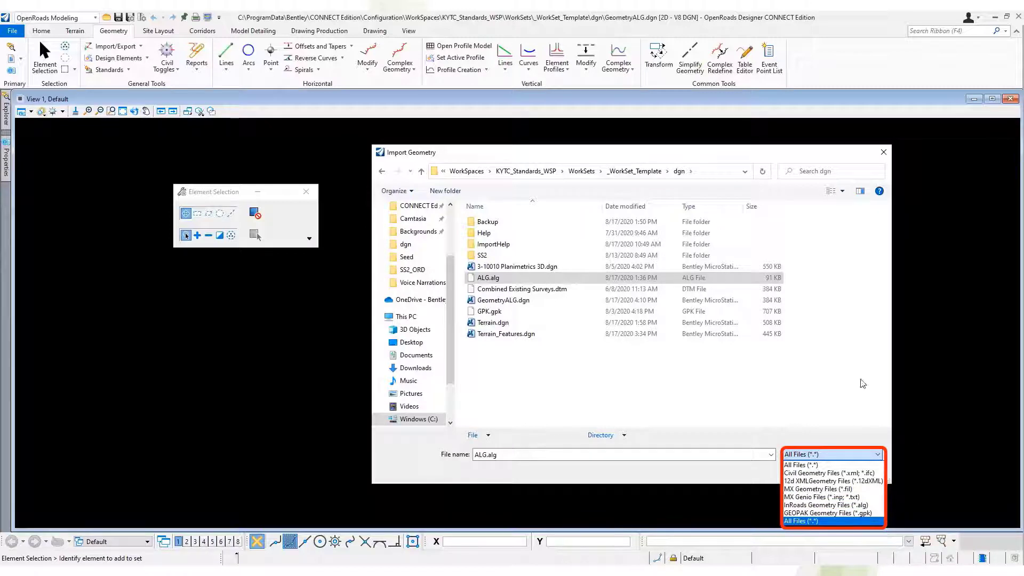
left_click(826, 417)
left_click(806, 472)
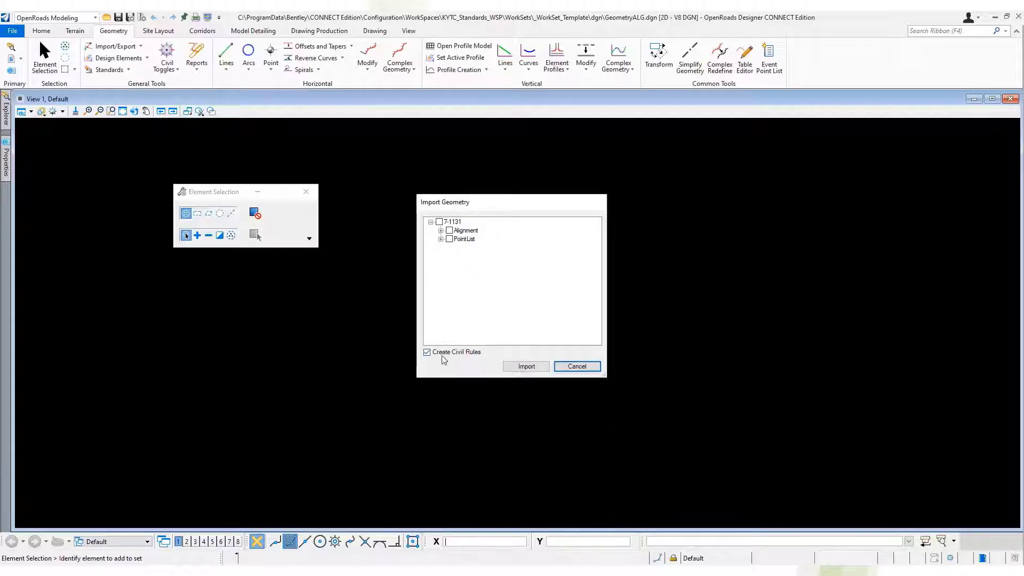
Review the profiles of Prop 499 and North 499 under Centerline/Main, and mark North 499, Prop 499 and US 421 for import.
left_click(441, 231)
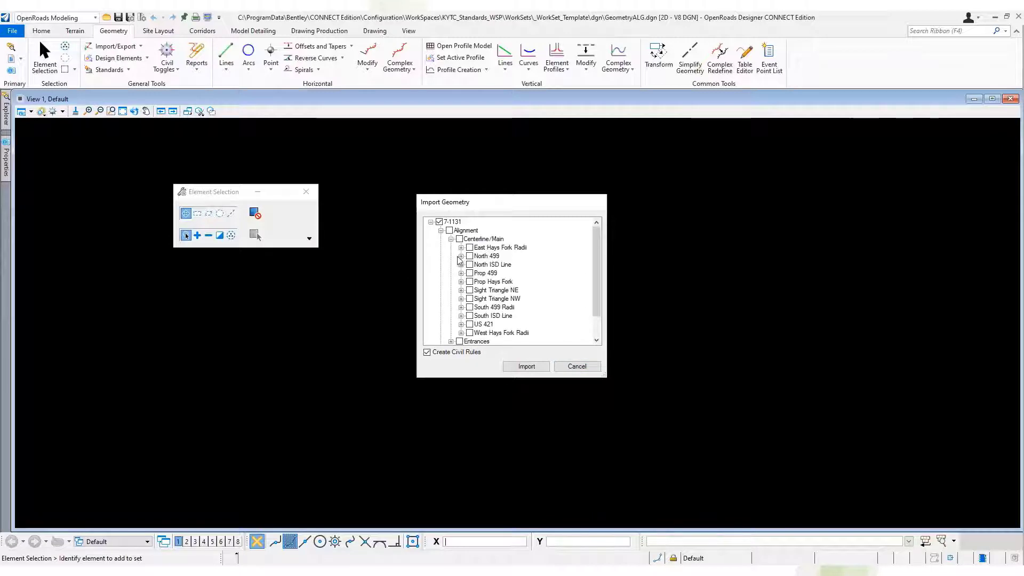
left_click(461, 274)
left_click(471, 282)
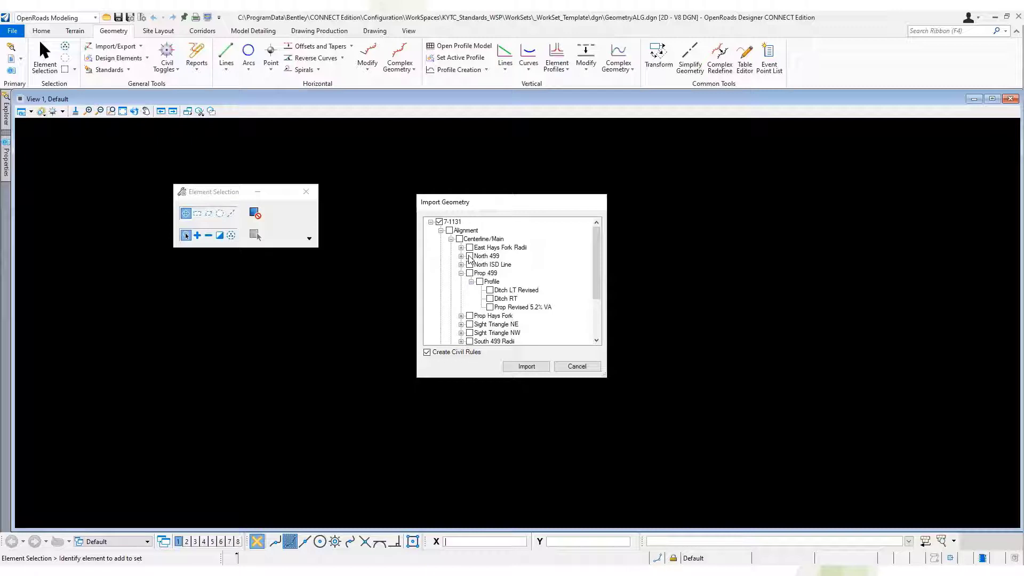
left_click(461, 256)
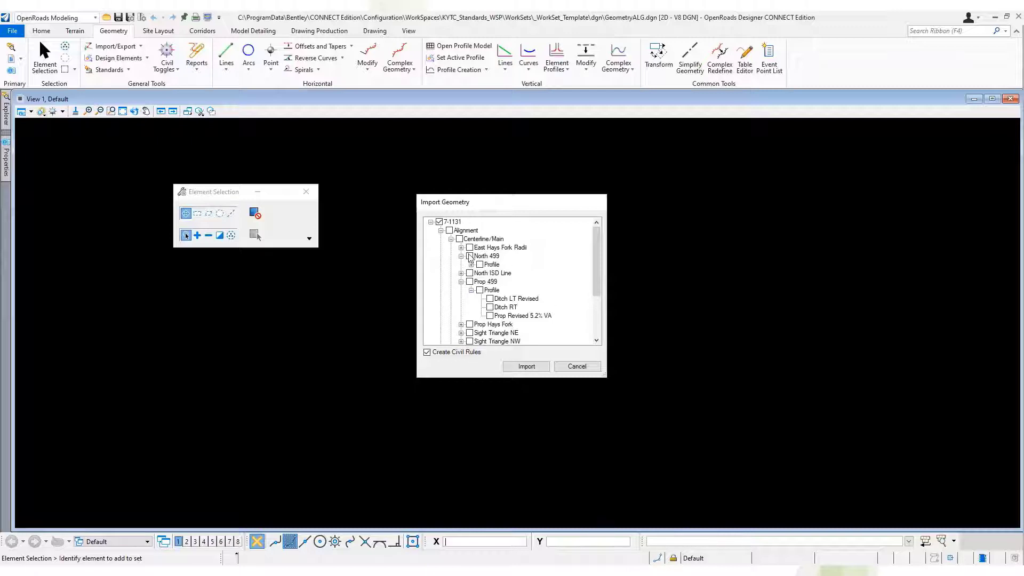
left_click(472, 265)
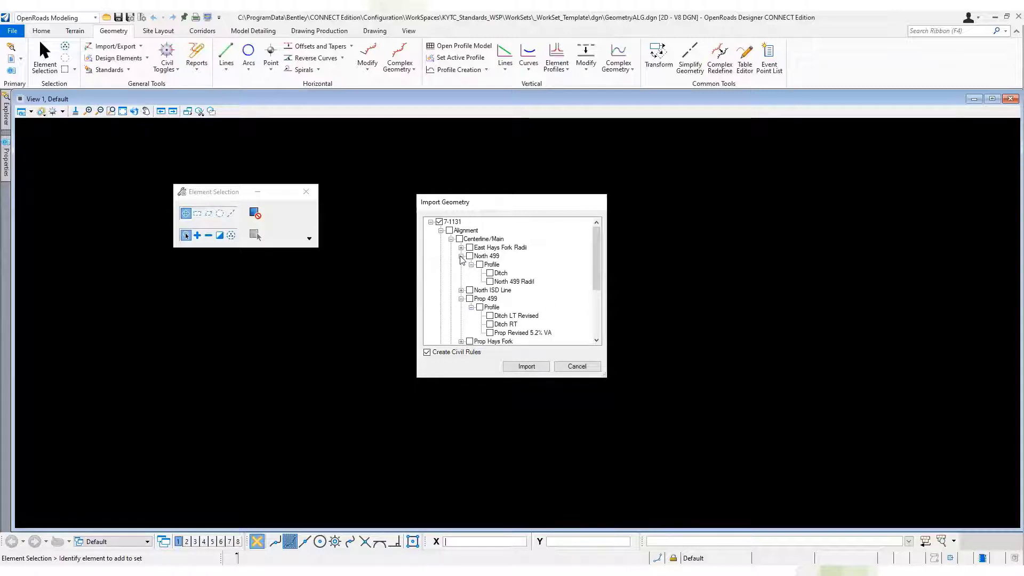
left_click(461, 256)
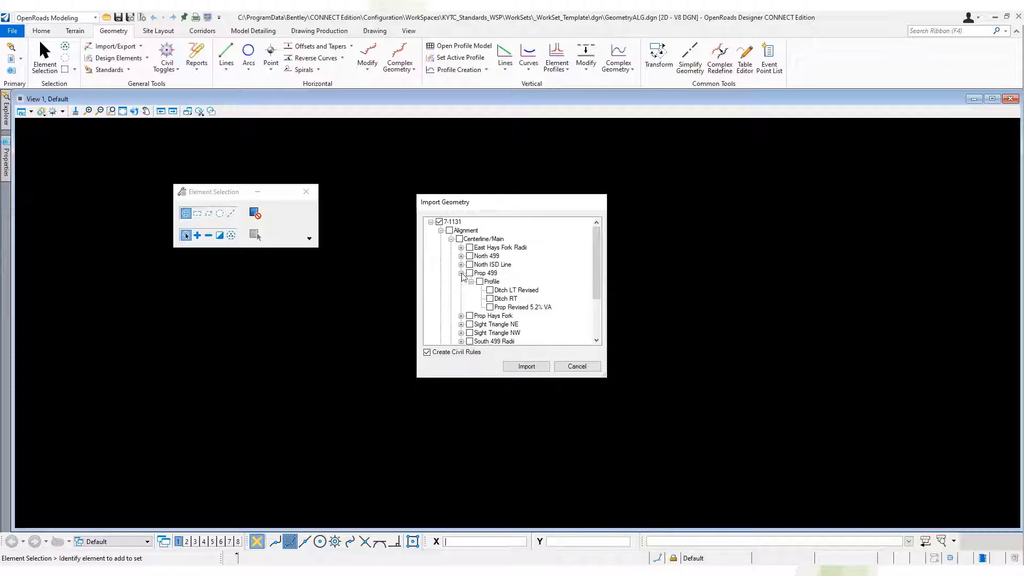
left_click(462, 273)
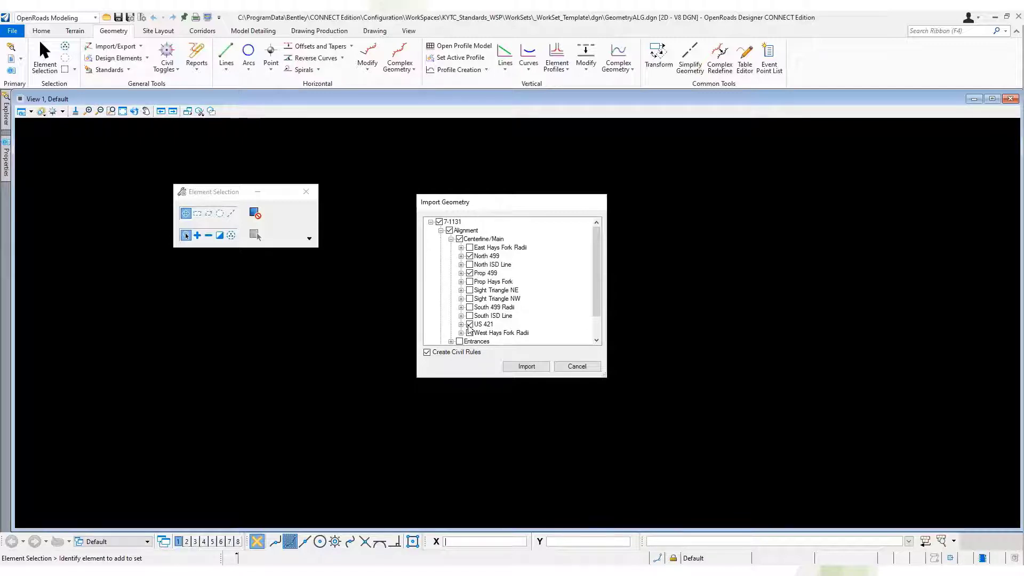
Import the marked North 499, Prop 499 and US 421 alignments and fit them in View 1.
left_click(528, 367)
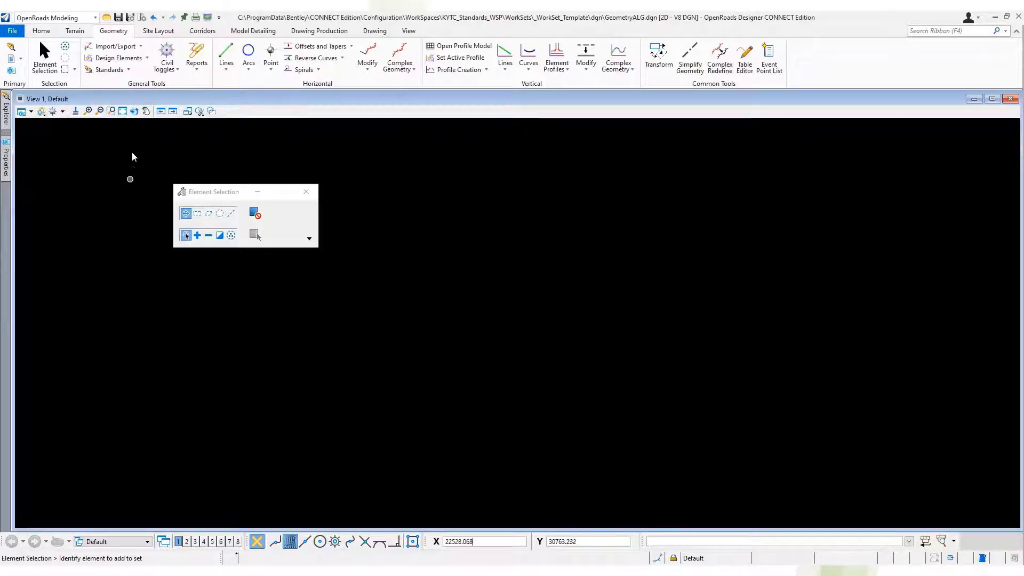
left_click(122, 111)
right_click(452, 215)
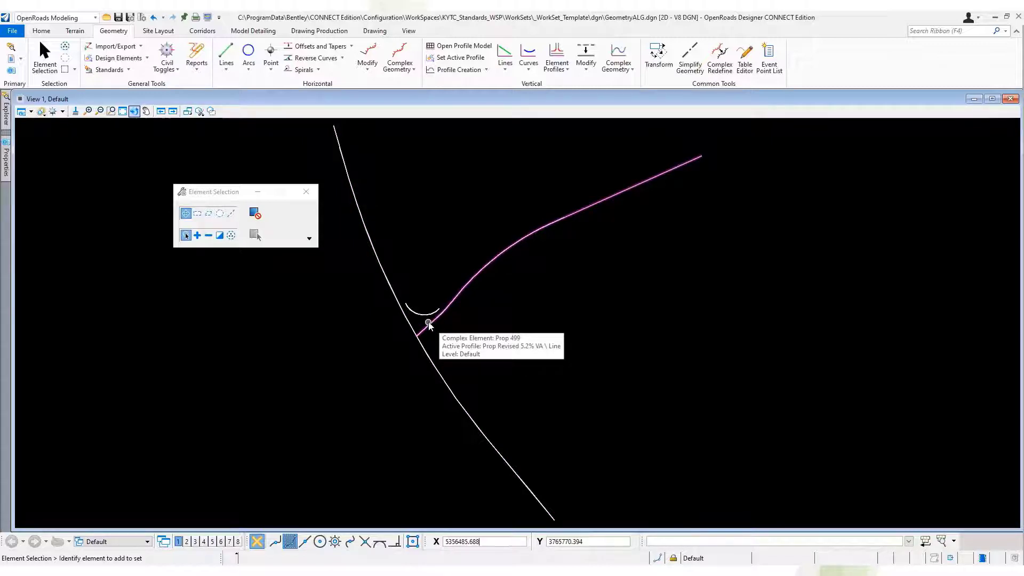
Apply the PR Centerline 100 Scale alignment feature definition to Prop 499 and US 421.
left_click(127, 70)
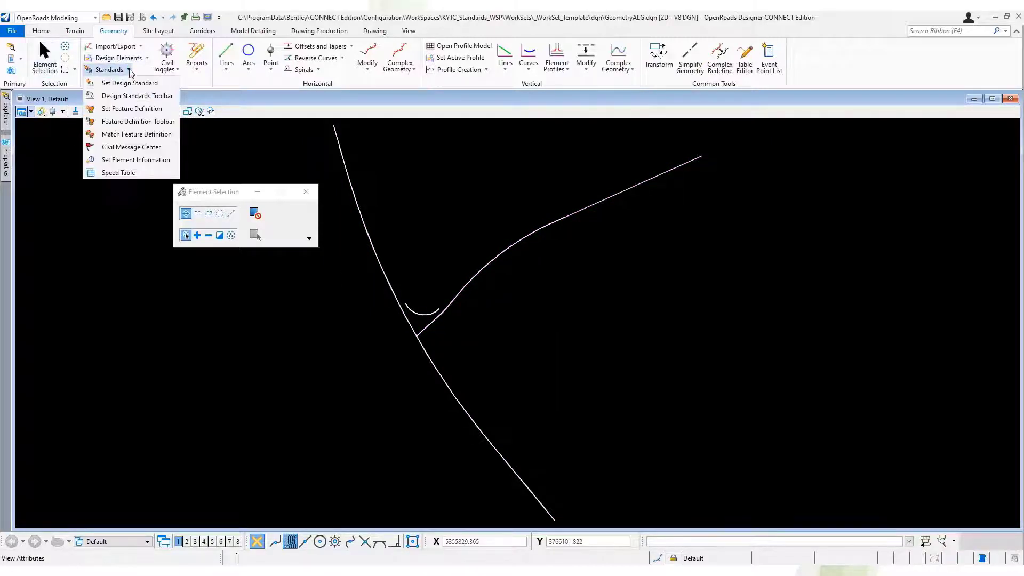
left_click(130, 112)
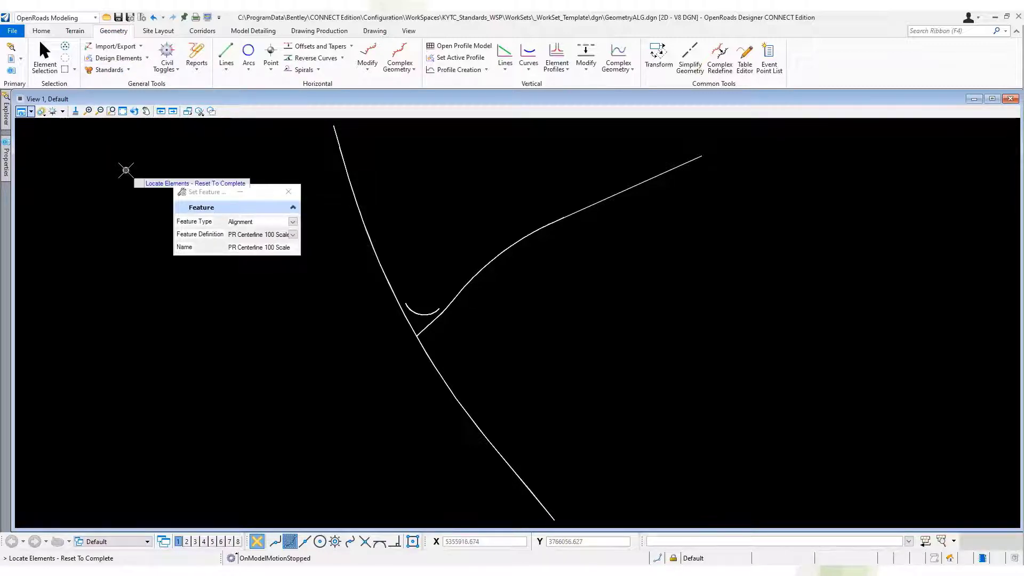
left_click(293, 235)
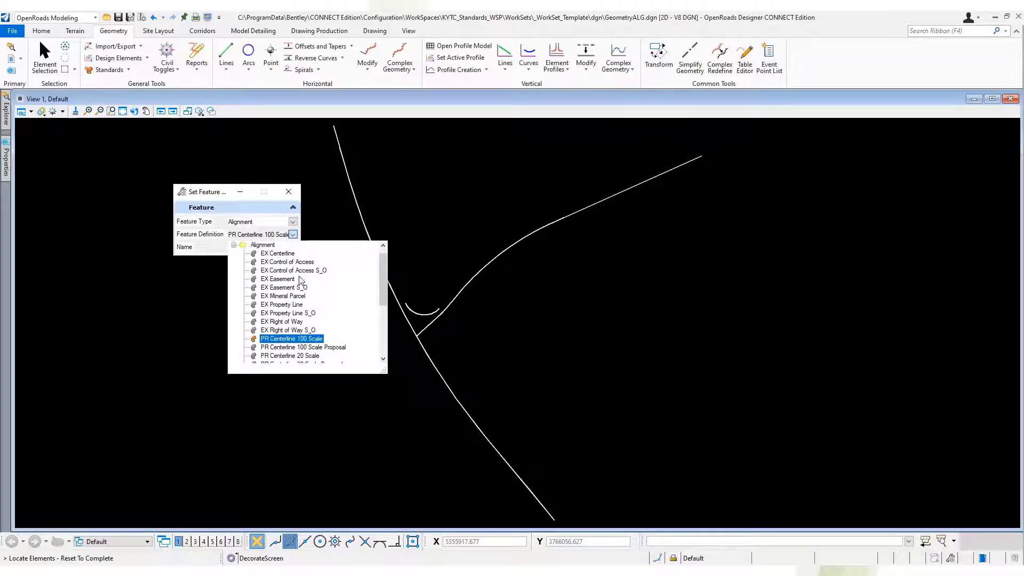
mouse_move(384, 276)
left_mouse_down()
mouse_move(384, 328)
mouse_move(383, 295)
left_mouse_up()
left_click(301, 295)
left_click(410, 324)
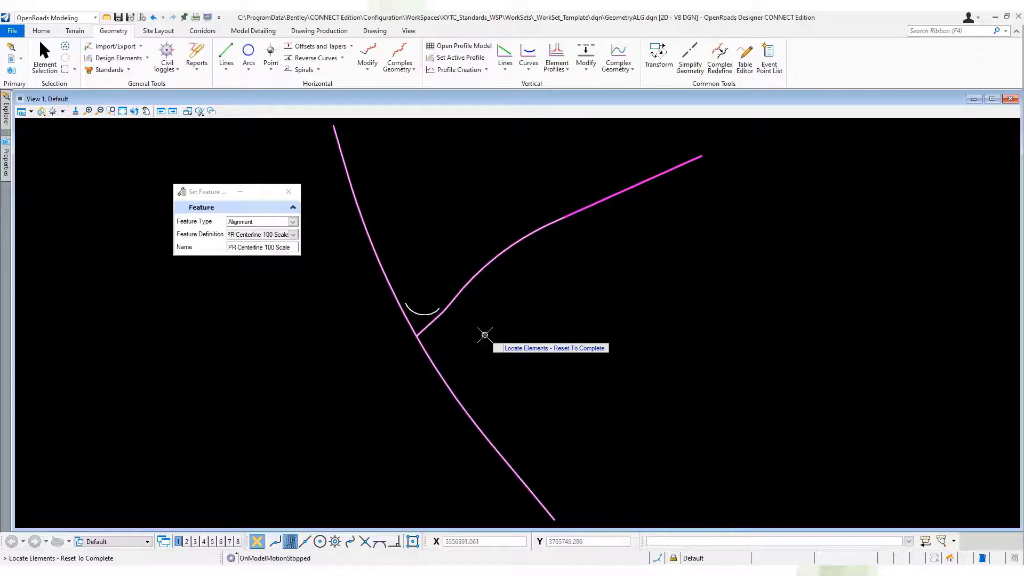
right_click(484, 335)
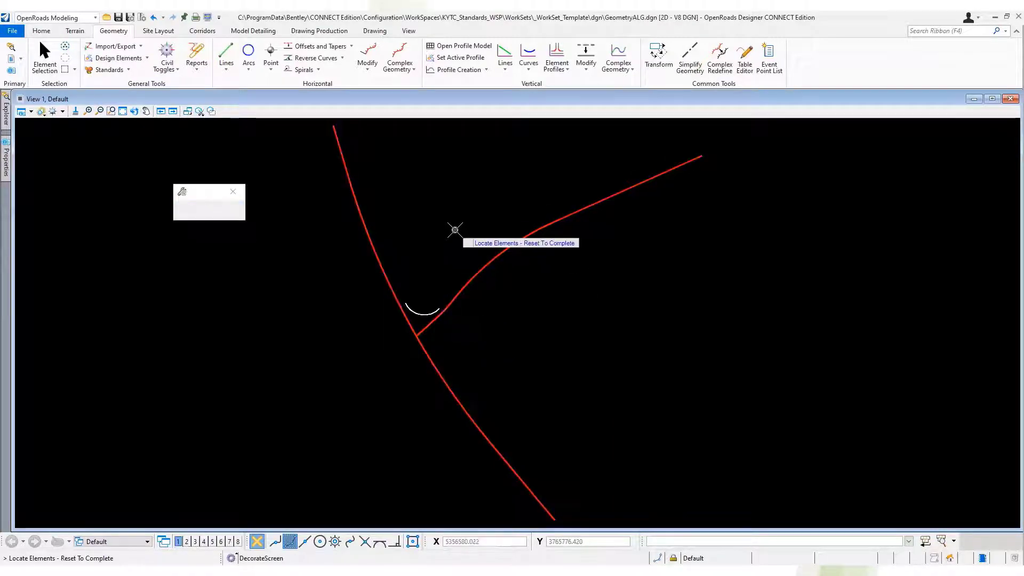
Annotate the Prop 499 and US 421 alignments with Element Annotation.
left_click(338, 32)
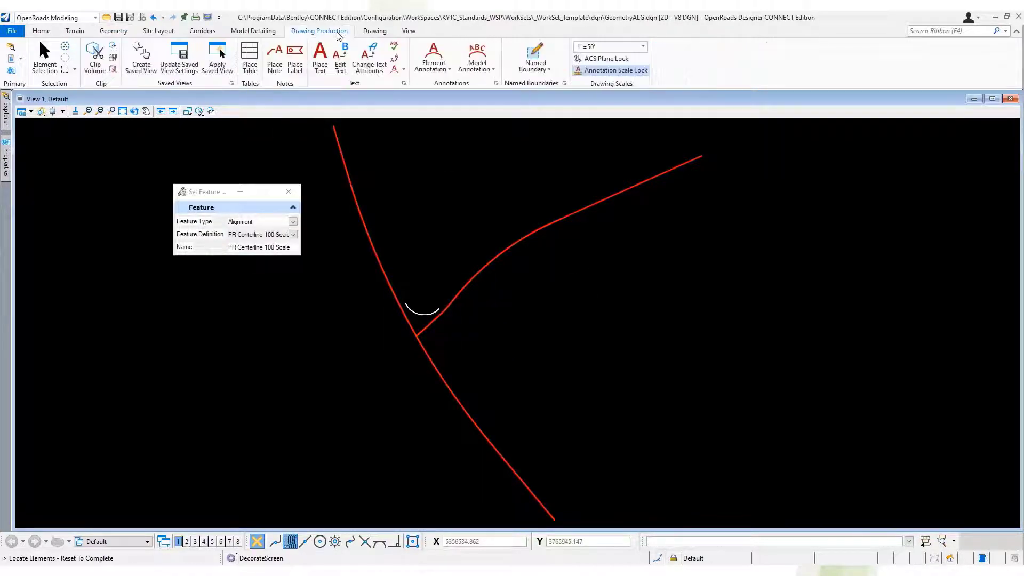
left_click(434, 53)
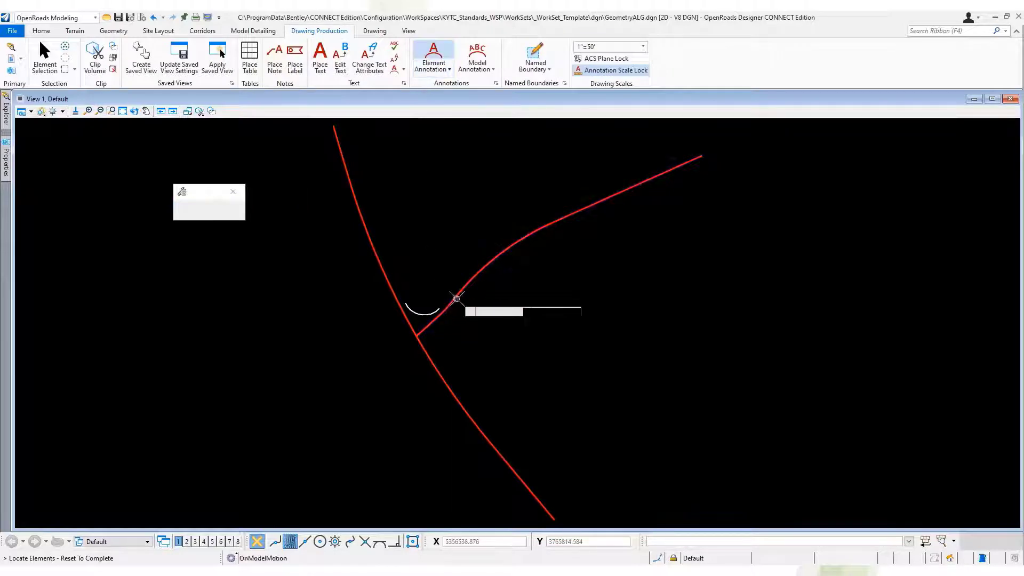
left_click(389, 283)
right_click(417, 251)
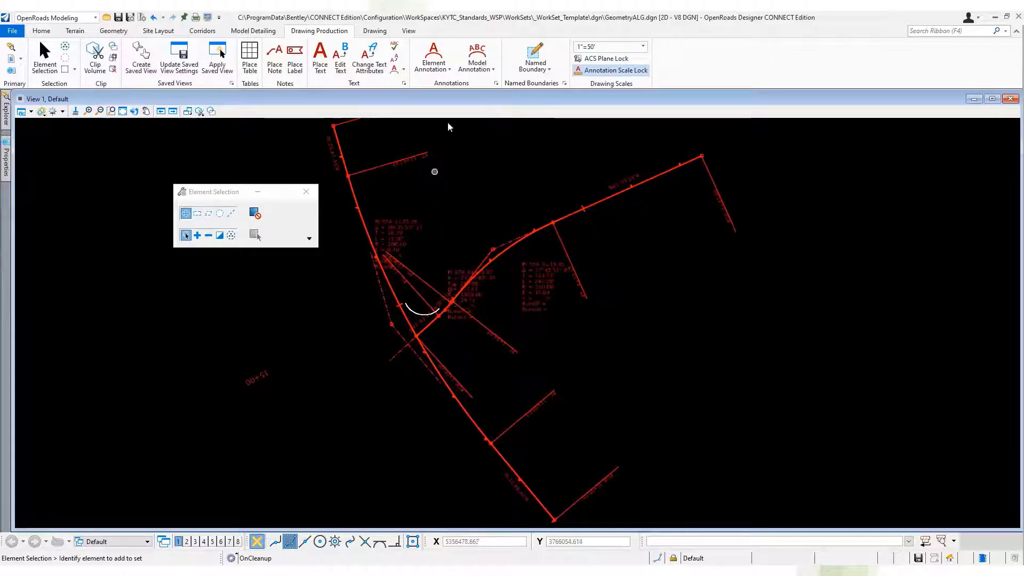
Open the profile model of the Prop 499 alignment in View 2.
left_click(511, 251)
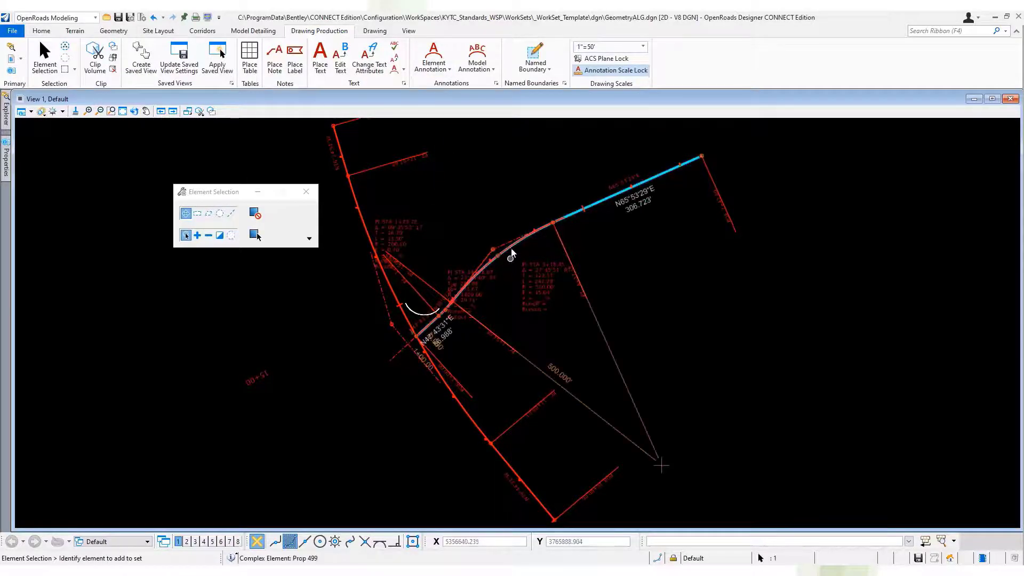
mouse_move(513, 247)
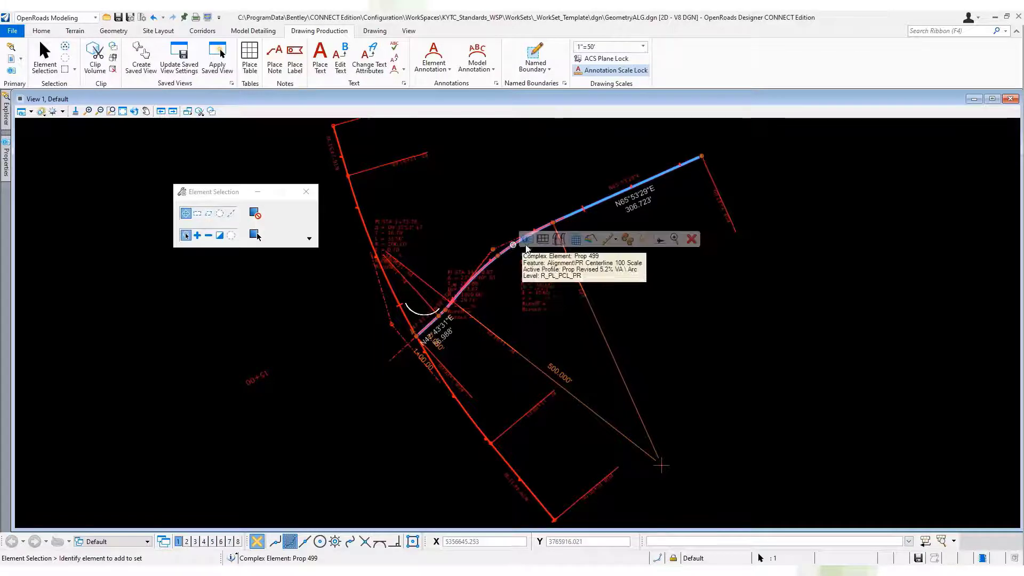
left_click(543, 241)
left_click(187, 541)
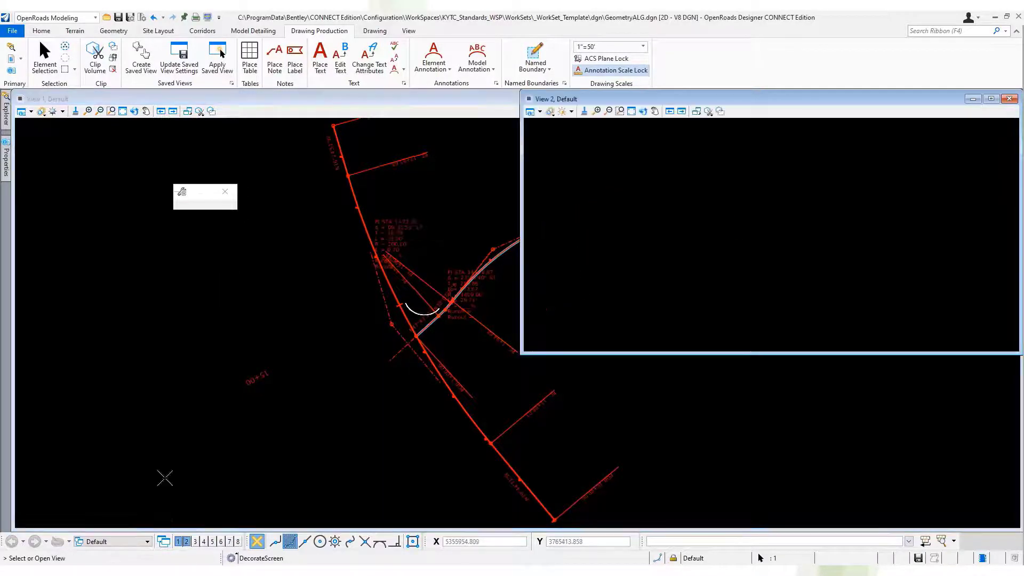
left_click(633, 231)
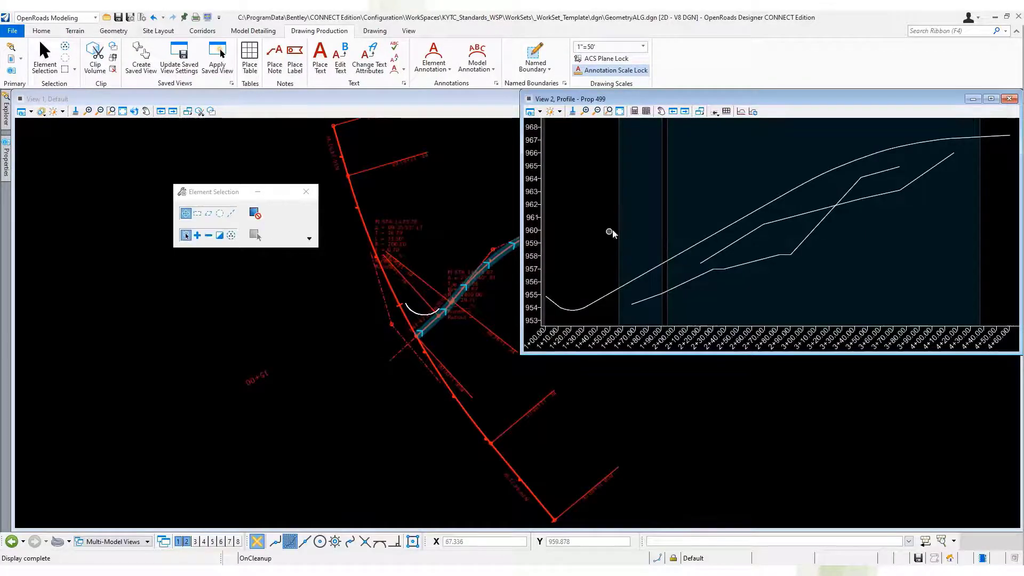
Inspect the properties of the active profile Prop Revised 5.2% VA in the Prop 499 profile view.
left_click(632, 285)
left_click(9, 164)
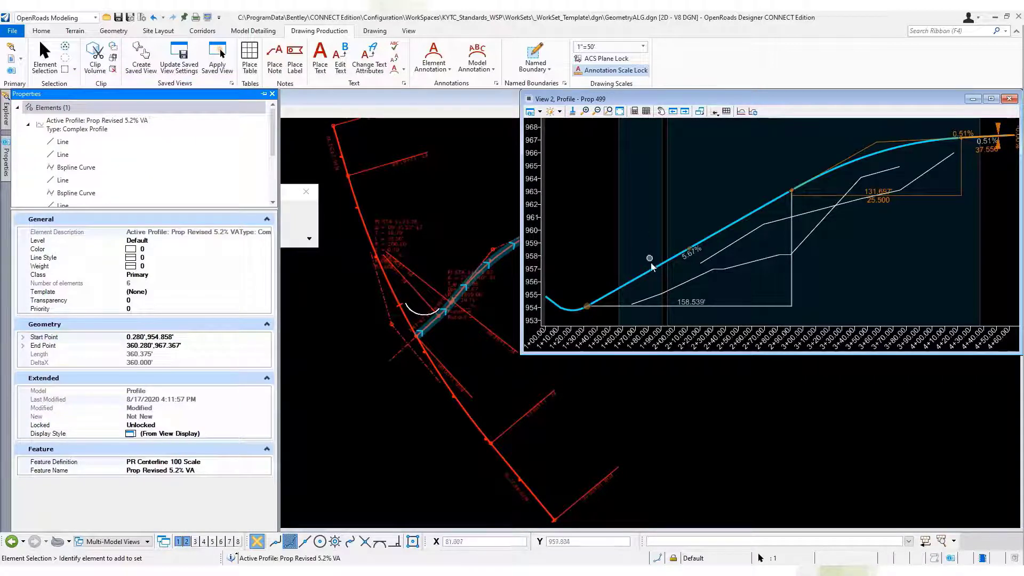
mouse_move(652, 268)
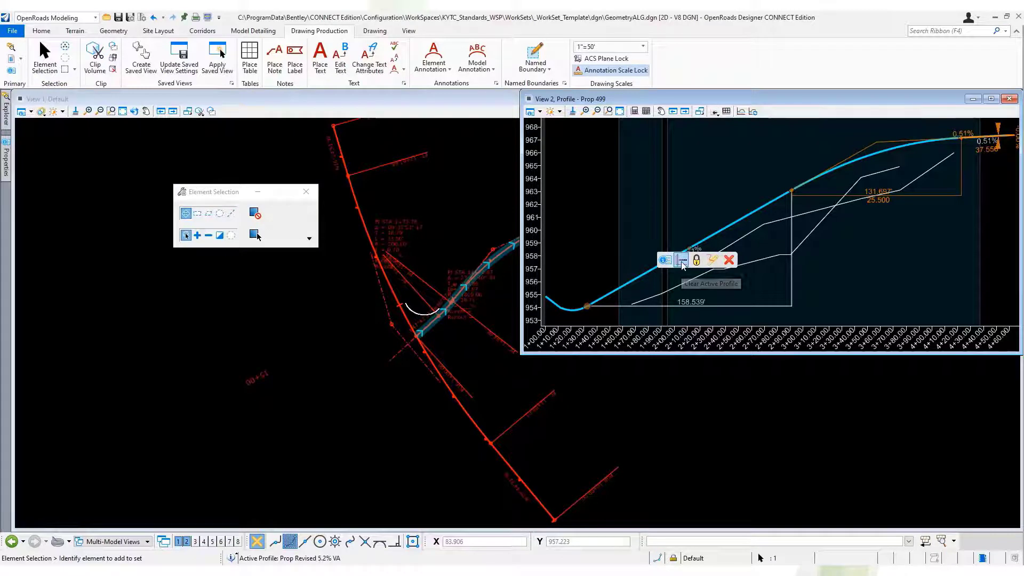
left_click(619, 205)
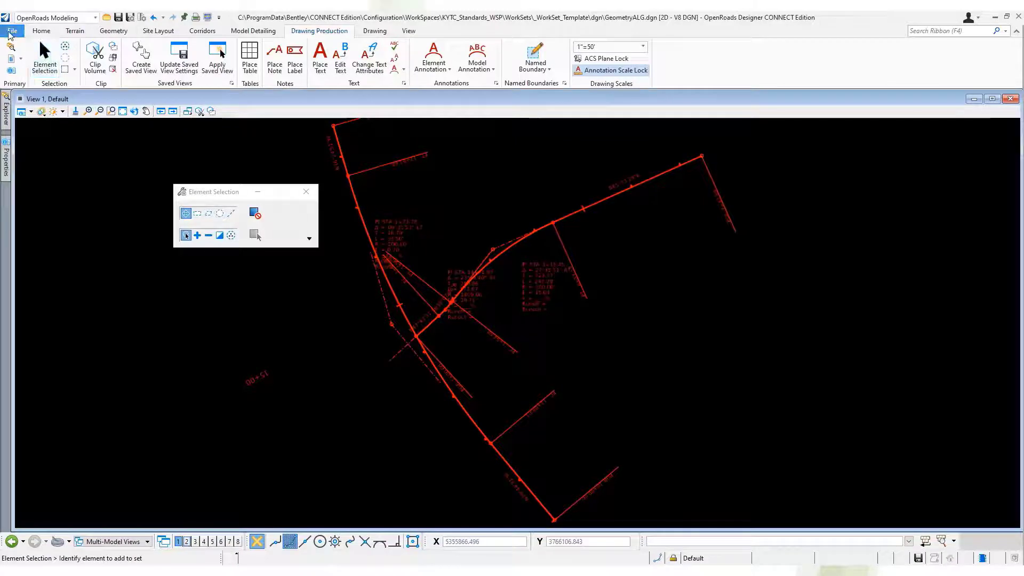
Create a new design file named Geometry2ALG in the WorkSet's dgn folder.
left_click(13, 31)
left_click(20, 55)
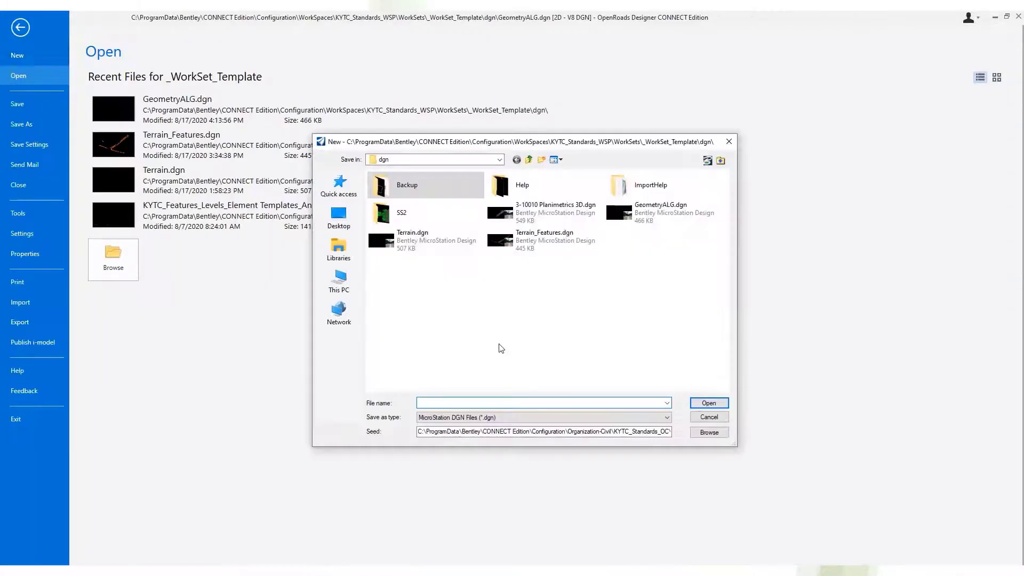
type("P")
key("BackSpace")
type("Geometry2ALG")
key("Return")
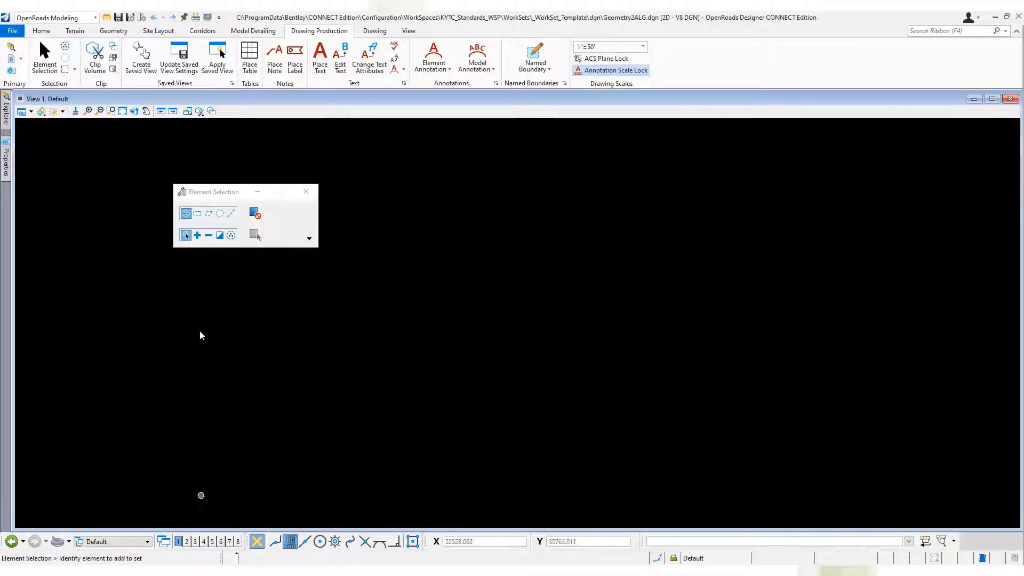
Open ALG.alg as the geometry import source and expand its Centerline/Main alignments.
left_click(118, 47)
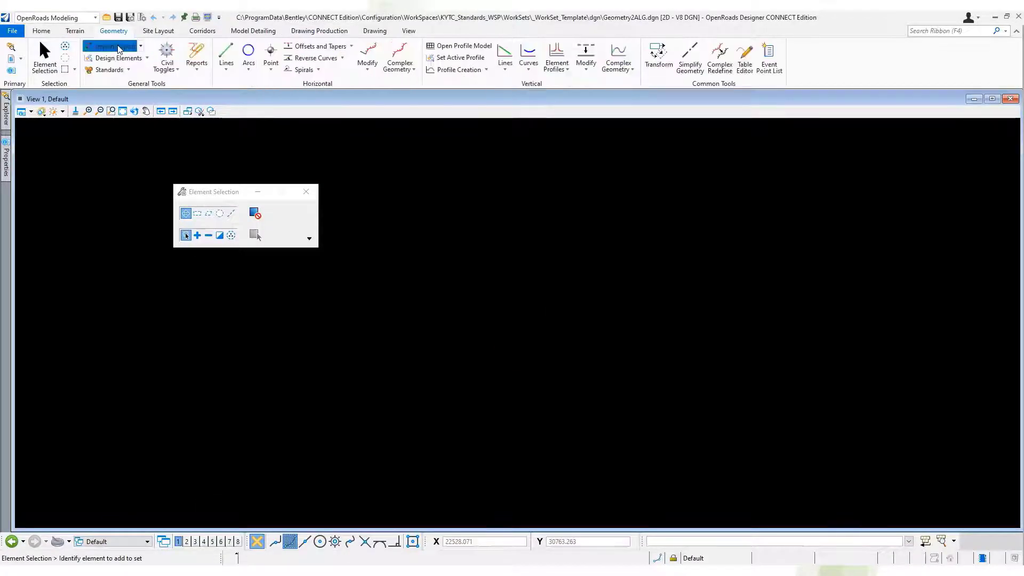
double_click(488, 278)
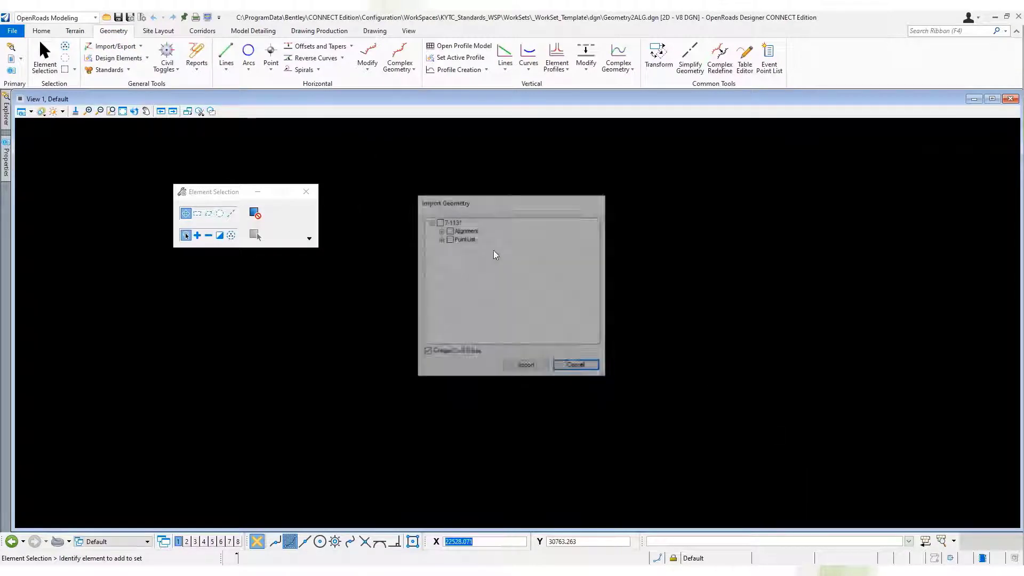
left_click(441, 231)
left_click(451, 239)
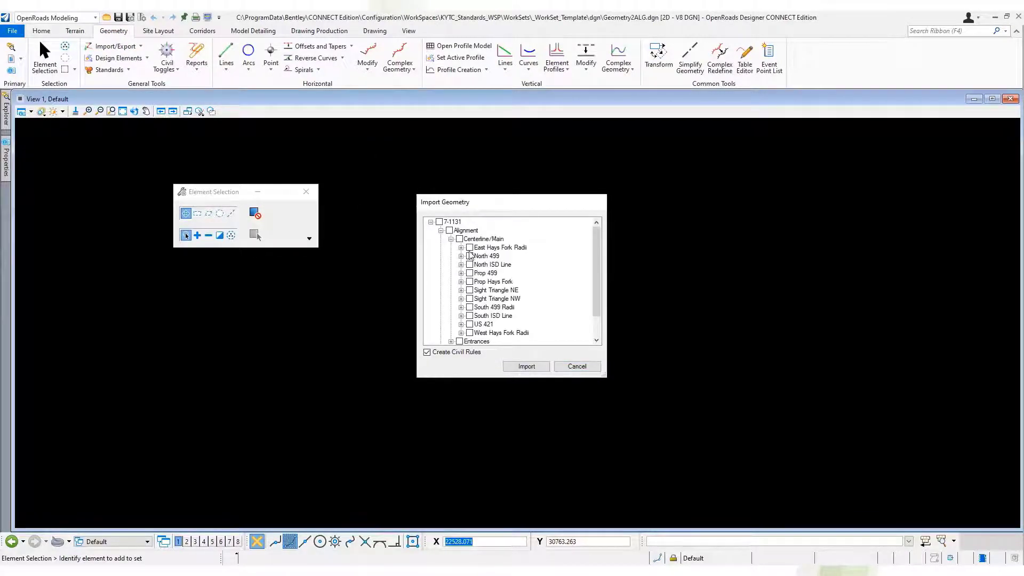
Mark Prop Hays Fork, the ISD lines, sight triangles, radii and Entrances, and import them with civil rules.
left_click(470, 281)
left_click(470, 290)
left_click(470, 299)
left_click(469, 316)
left_click(470, 332)
left_click(452, 342)
left_click(461, 333)
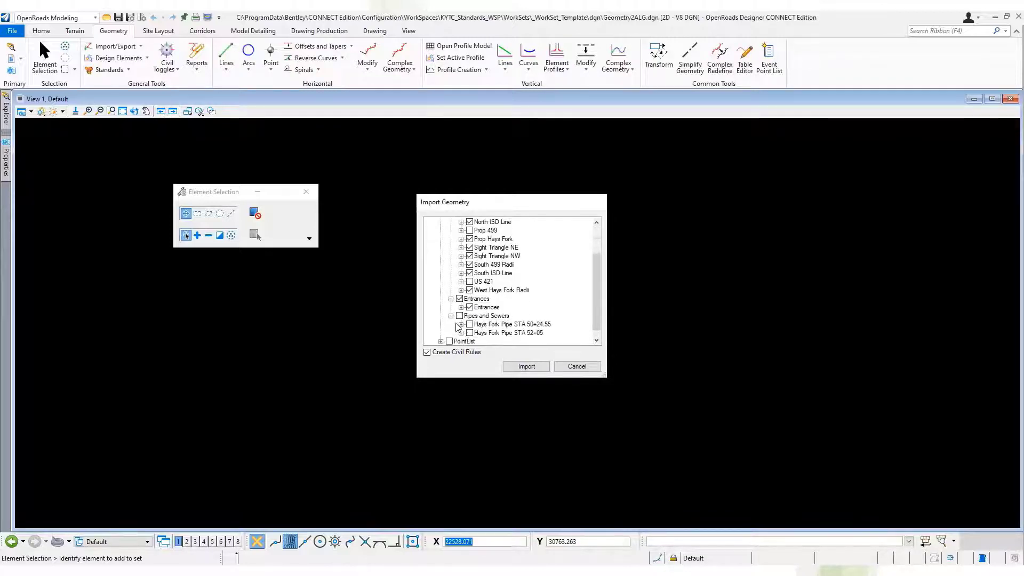
left_click(526, 367)
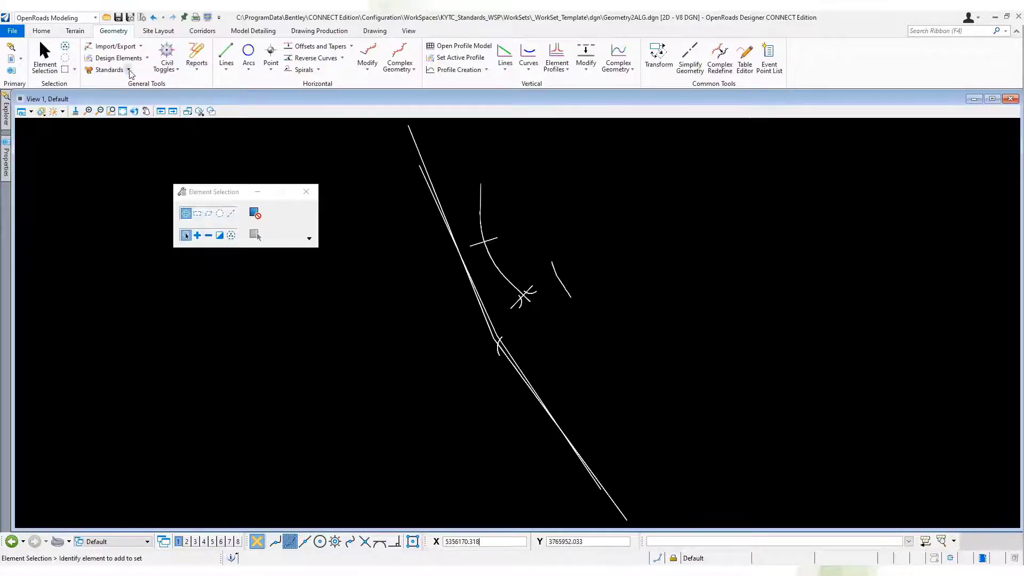
Apply the PR Entrance alignment feature definition to the short crossing entrance lines and the long line along US 421.
left_click(110, 69)
left_click(292, 235)
left_click(309, 253)
left_click(293, 235)
left_click(293, 222)
left_click(241, 286)
left_click(293, 235)
left_click(234, 254)
left_click(244, 339)
left_click(254, 355)
left_click(302, 304)
left_click(485, 317)
left_click(505, 347)
left_click(489, 240)
left_click(527, 291)
right_click(534, 287)
left_click(533, 287)
Choose a feature definition for the intersection radii and apply it to the three short arcs.
left_click(279, 222)
left_click(242, 232)
left_click(280, 234)
left_click(301, 318)
scroll(527, 304, "up", 4)
left_click(535, 279)
left_click(515, 304)
left_click(458, 399)
right_click(508, 253)
left_click(508, 252)
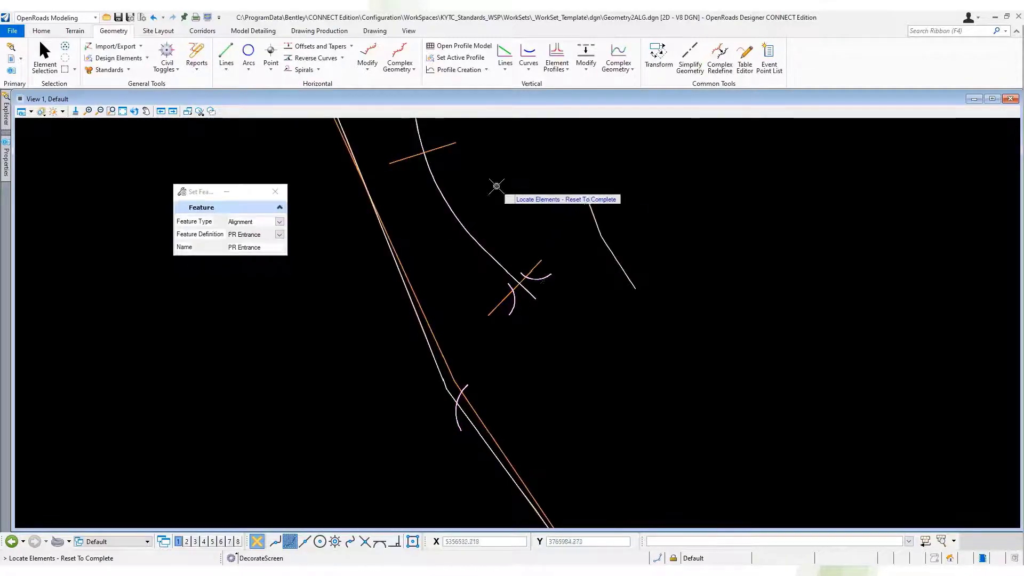
Apply the PR Centerline 50 Scale feature definition to the curved Prop Hays Fork alignment.
key("Escape")
left_click(451, 206)
left_click(126, 71)
left_click(132, 109)
left_click(281, 234)
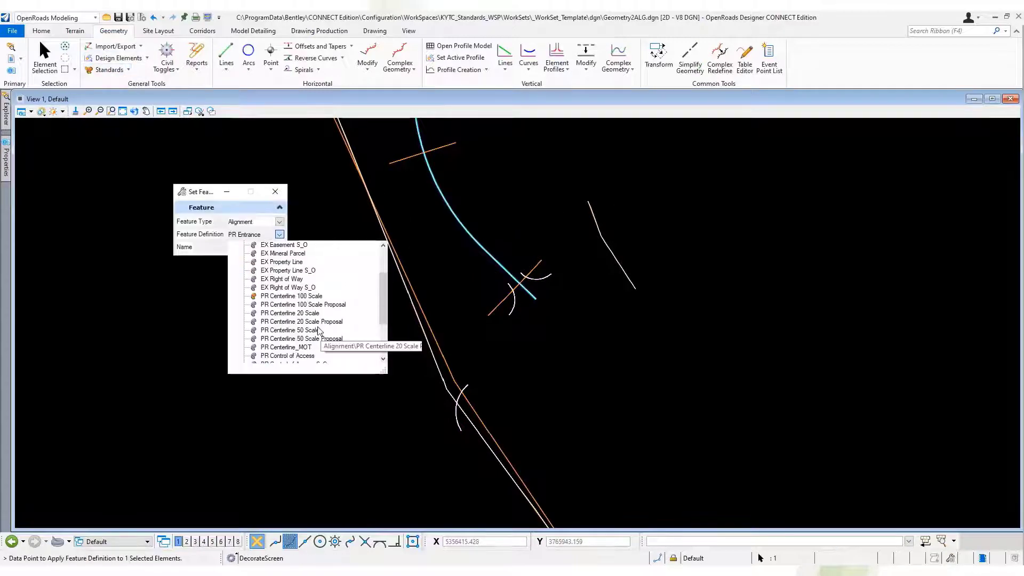
left_click(316, 331)
left_click(427, 326)
key("Escape")
scroll(555, 356, "down", 3)
scroll(528, 377, "up", 3)
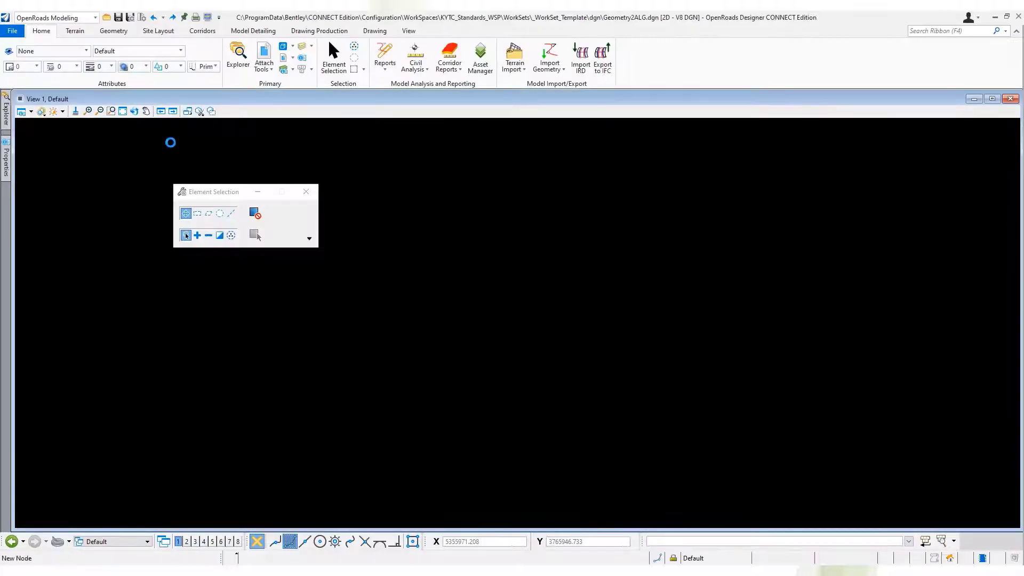
Fit the view in GeometryALG.dgn and attach Geometry2ALG.dgn and Terrain.dgn as Coincident - World references.
left_click(124, 114)
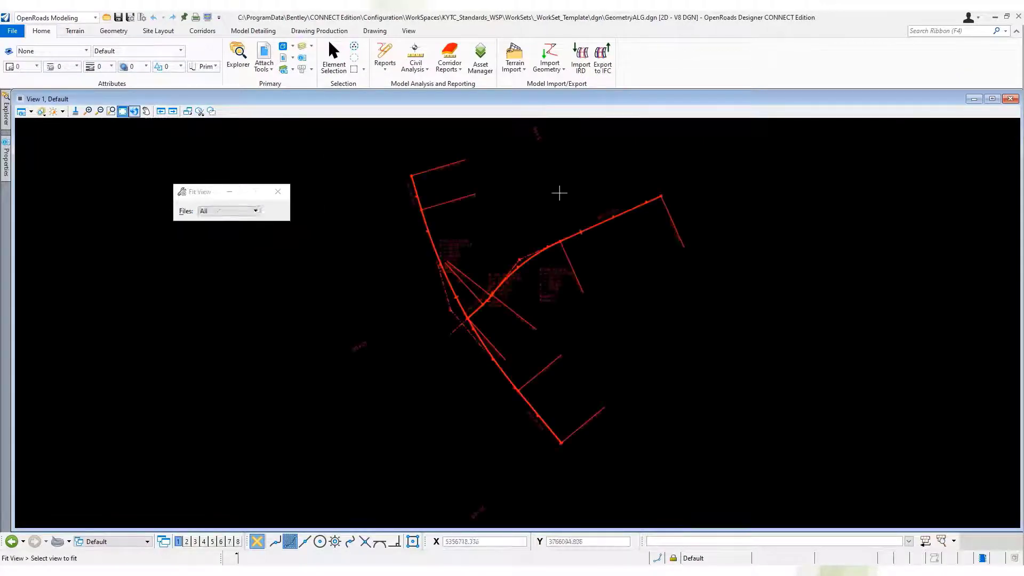
right_click(558, 193)
key("space")
key("space")
left_click(542, 181)
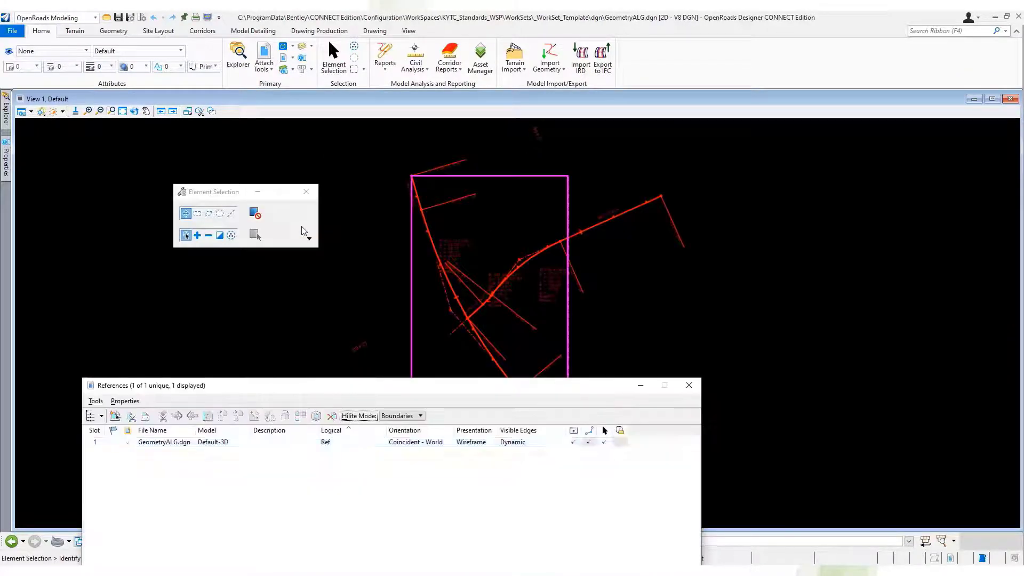
left_click(115, 417)
left_click(455, 260, "ctrl")
left_click(612, 331)
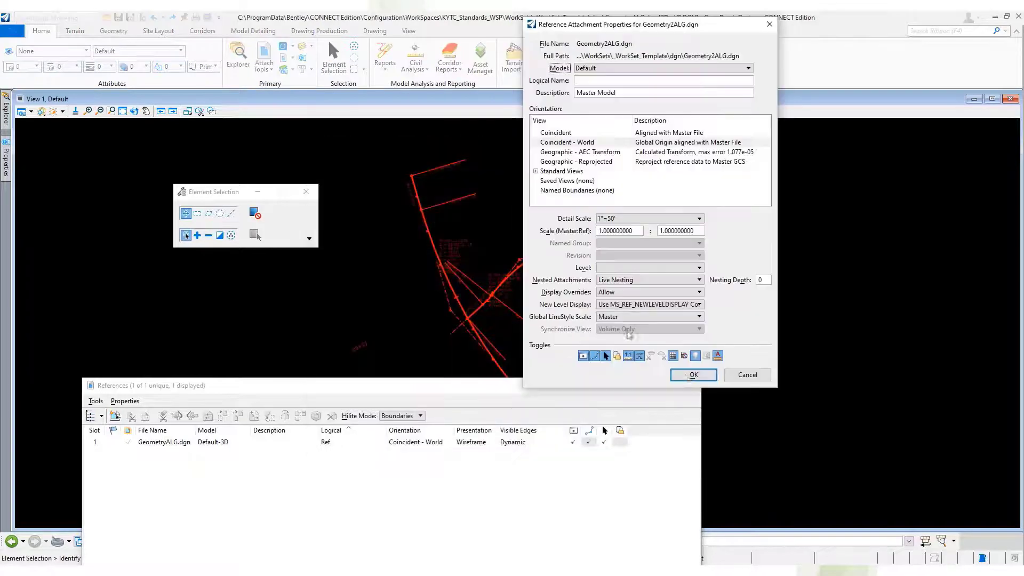
left_click(694, 374)
left_click(694, 375)
left_click_drag(649, 385, 636, 370)
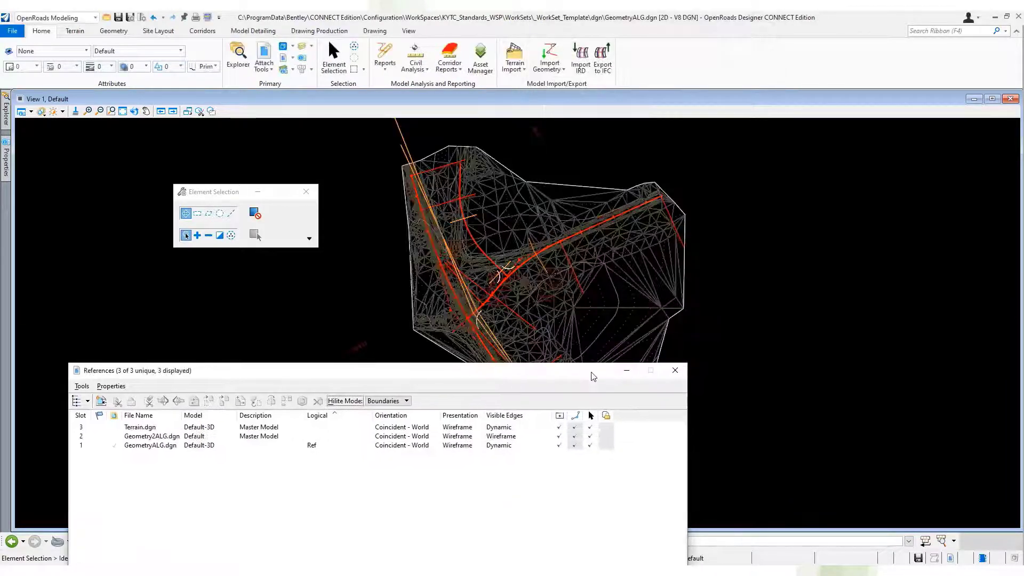
Turn off the display of the Terrain.dgn reference and open the Prop 499 profile in View 2.
left_click(558, 427)
scroll(591, 284, "up", 2)
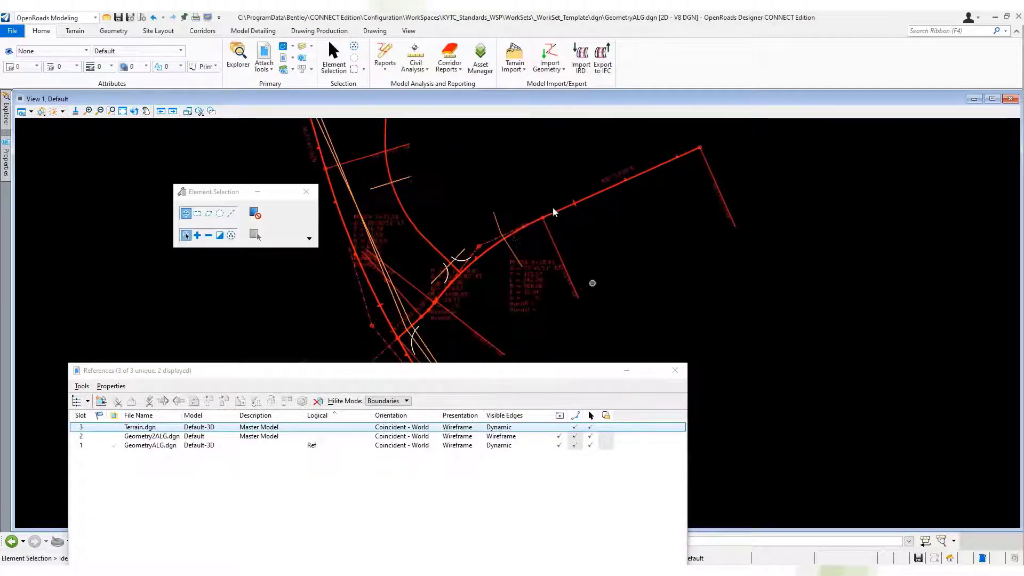
left_click(512, 231)
left_click_drag(320, 370, 389, 195)
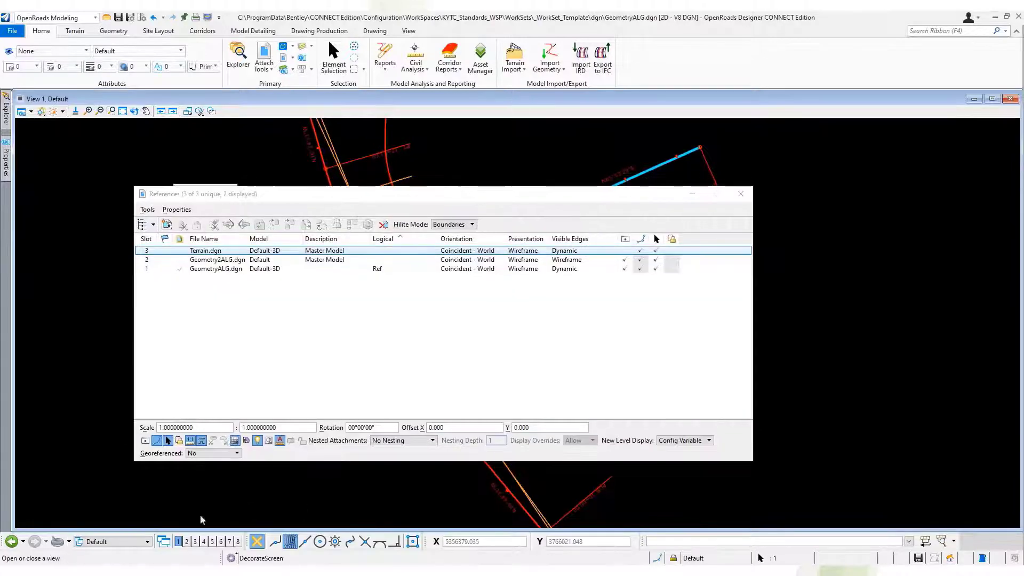
left_click(292, 541)
left_click(848, 231)
left_click_drag(507, 194, 343, 437)
left_click(299, 322)
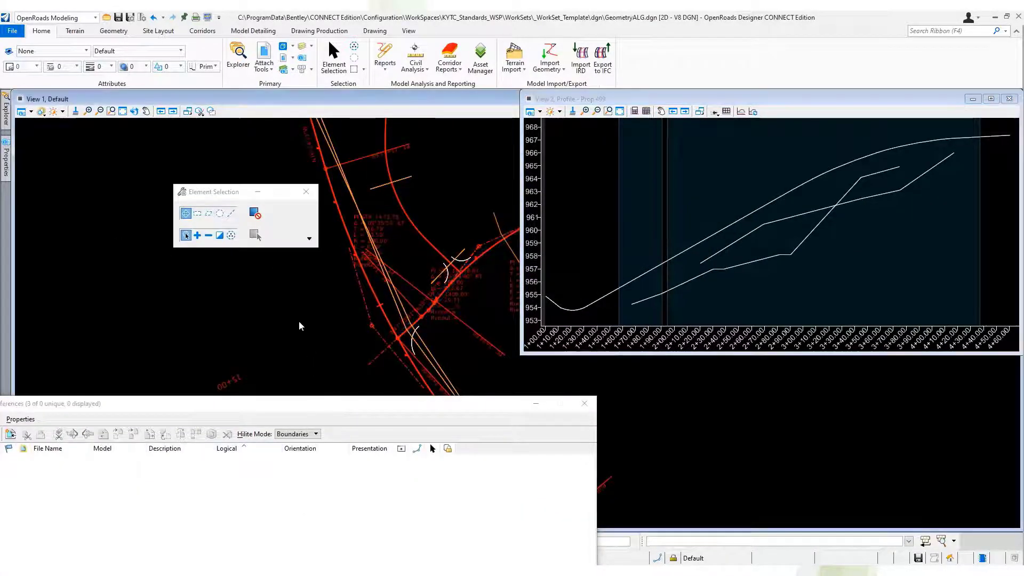
Turn on the display of the Terrain.dgn reference and make its terrain the active terrain model for the Prop 499 profile.
left_click(469, 461)
left_click(448, 196)
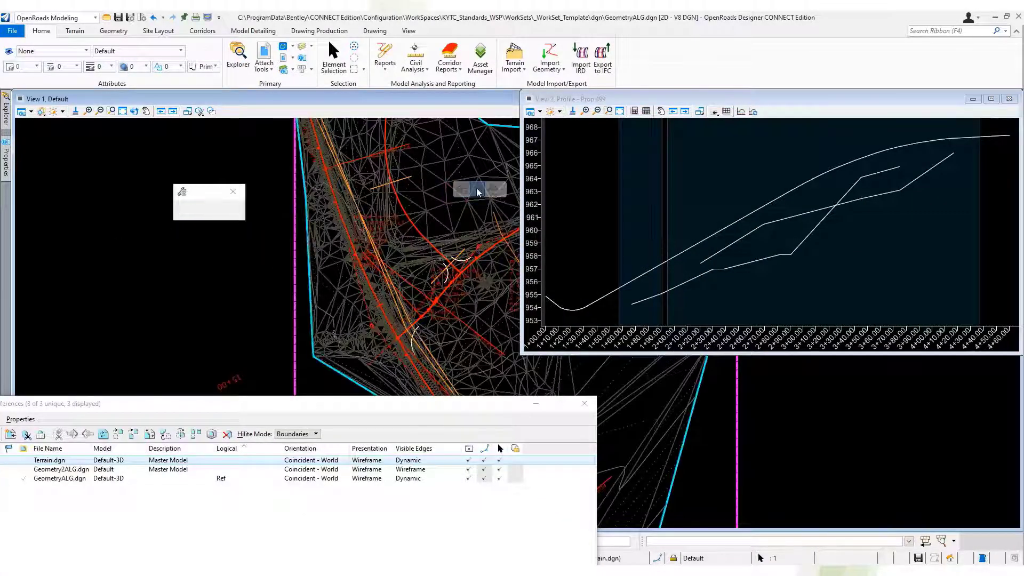
left_click(477, 189)
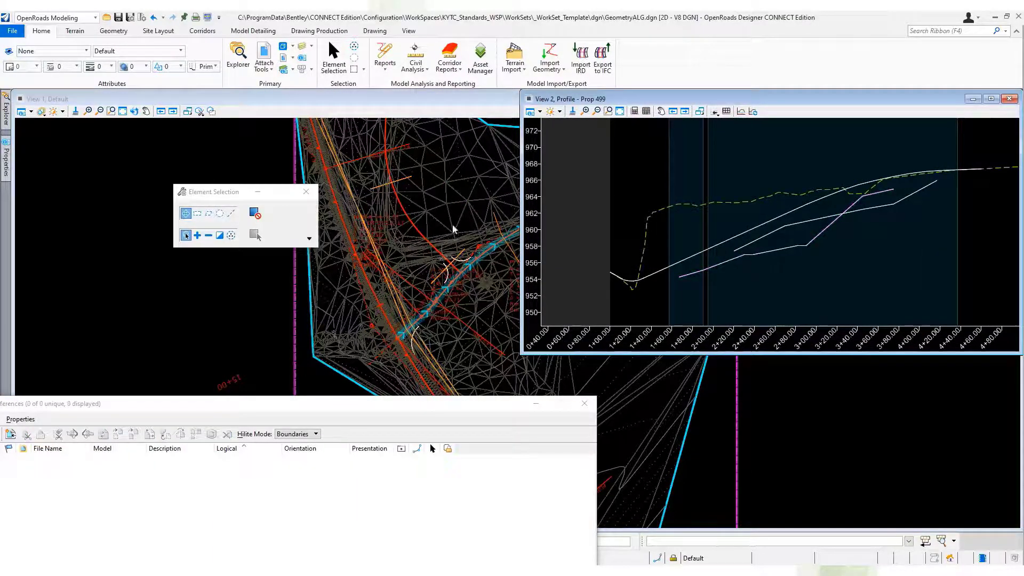
Turn off the display of the Terrain.dgn and GeometryALG.dgn Default-3D references and close the references dialog.
left_click(315, 384)
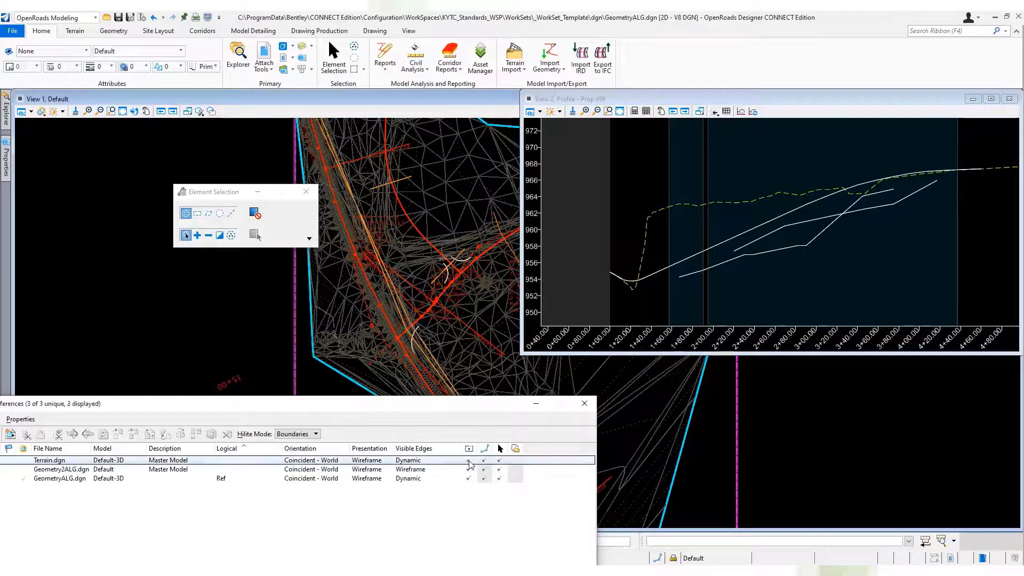
left_click(469, 459)
left_click(468, 478)
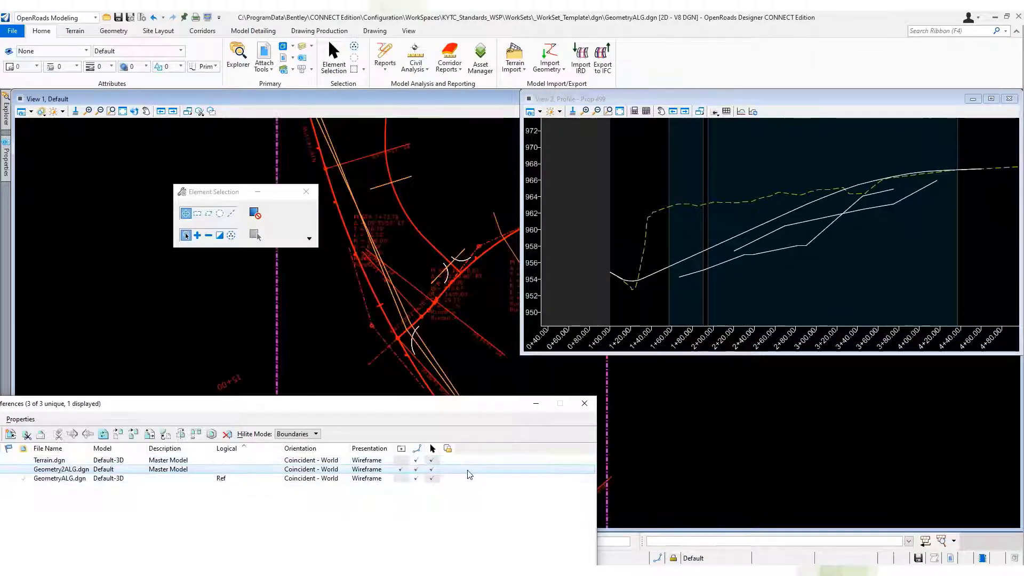
left_click(585, 403)
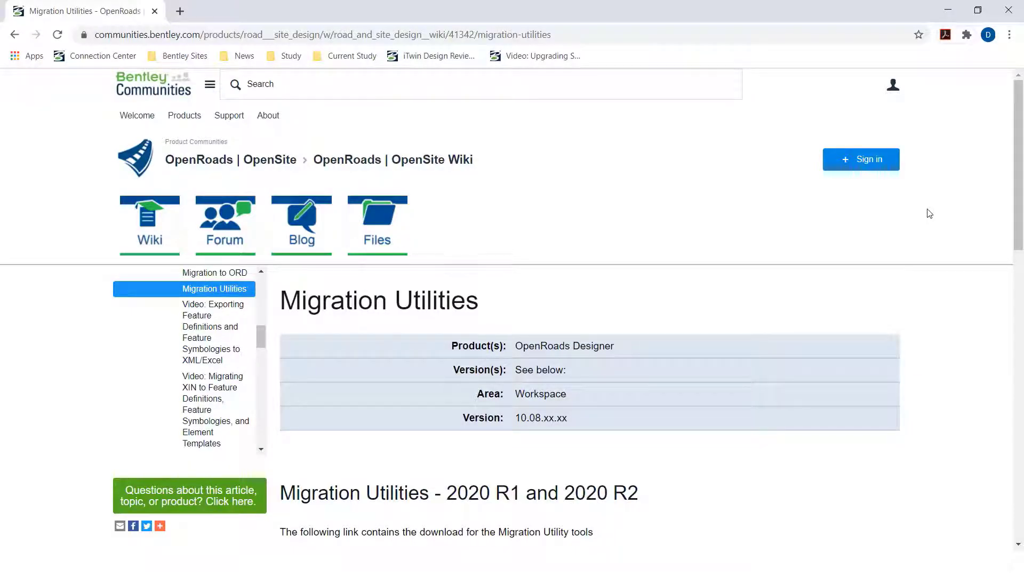
Look through the Migration Utilities page of the Bentley Communities wiki for the utility download.
scroll(931, 237, "down", 9)
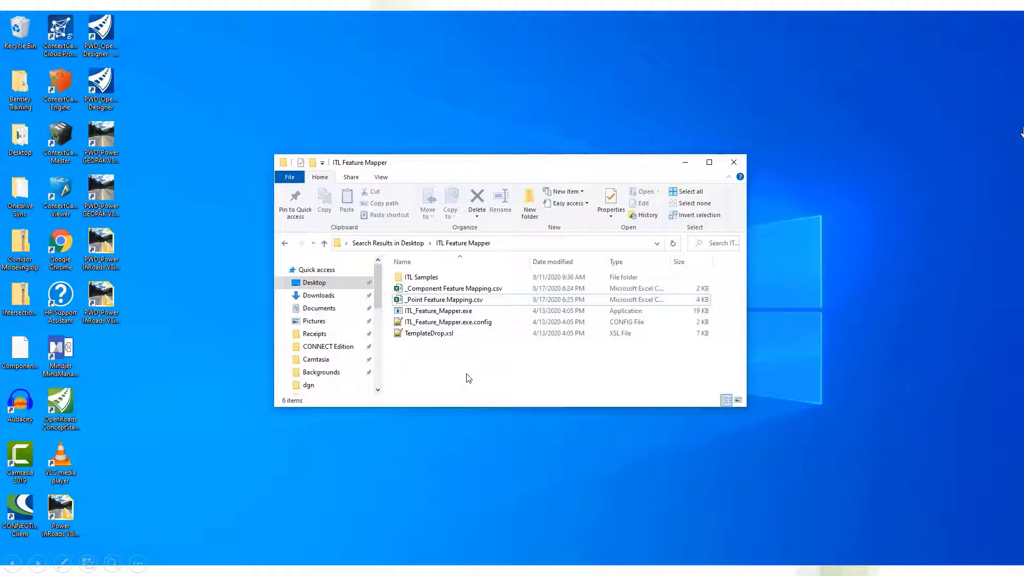
Open _Point Feature Mapping.csv and _Component Feature Mapping.csv in Excel and arrange the two windows side by side.
left_click(446, 300)
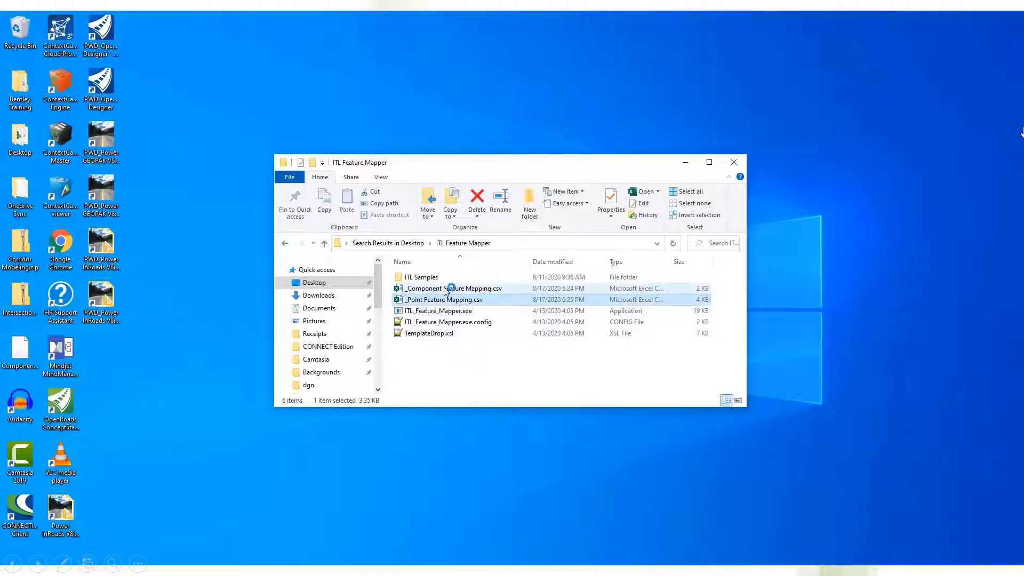
left_click(446, 289)
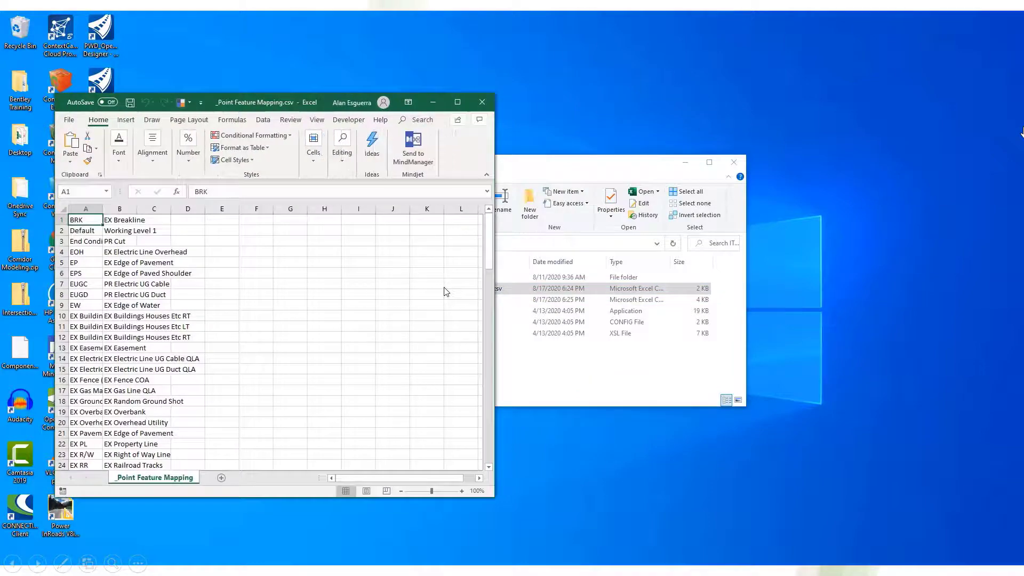
left_click_drag(323, 104, 778, 22)
left_click_drag(1023, 159, 1022, 136)
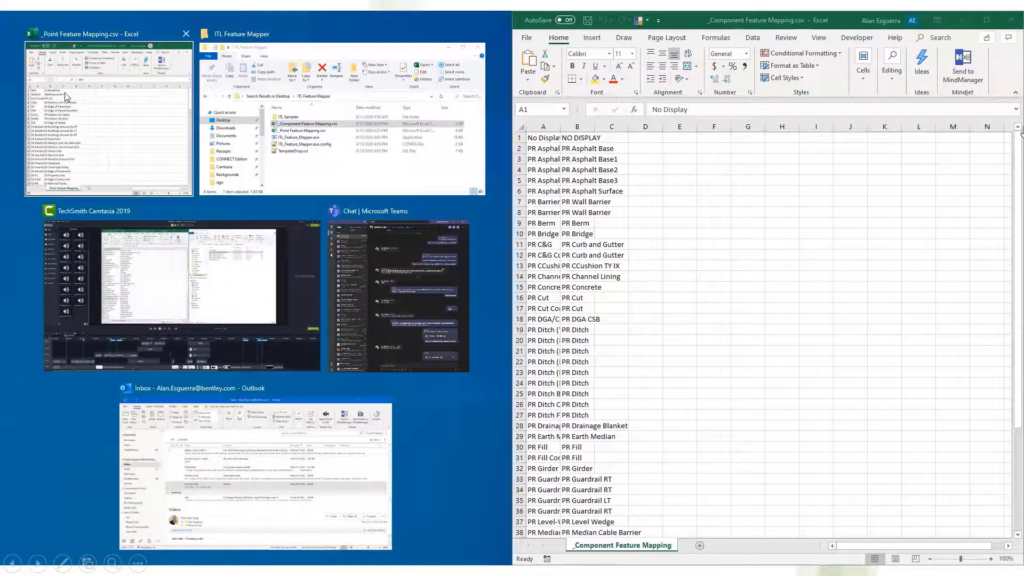
left_click(66, 97)
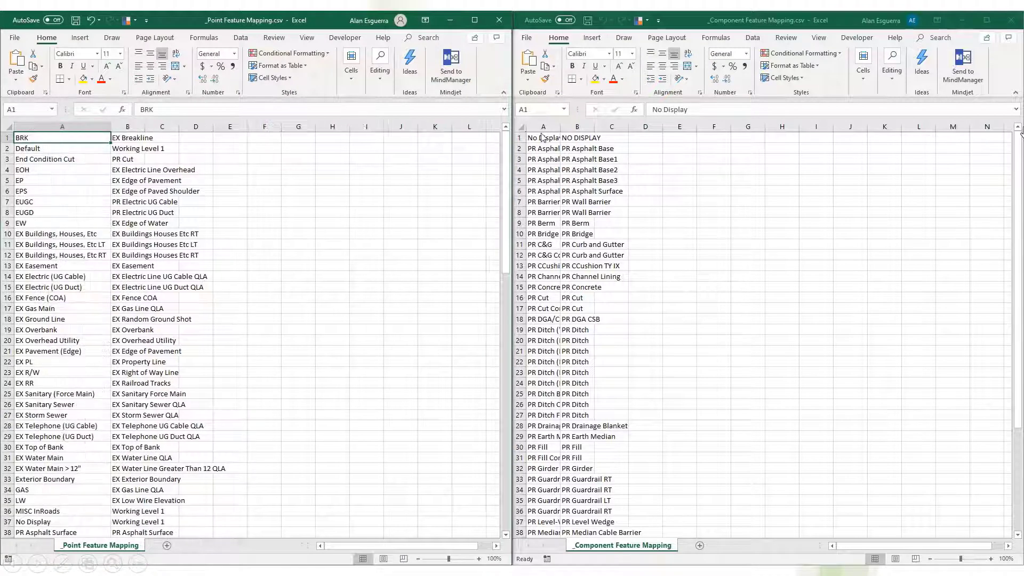
Fit column A of the component mapping to its contents and examine the old-to-new feature names in both mapping files.
left_click(560, 125)
double_click(560, 124)
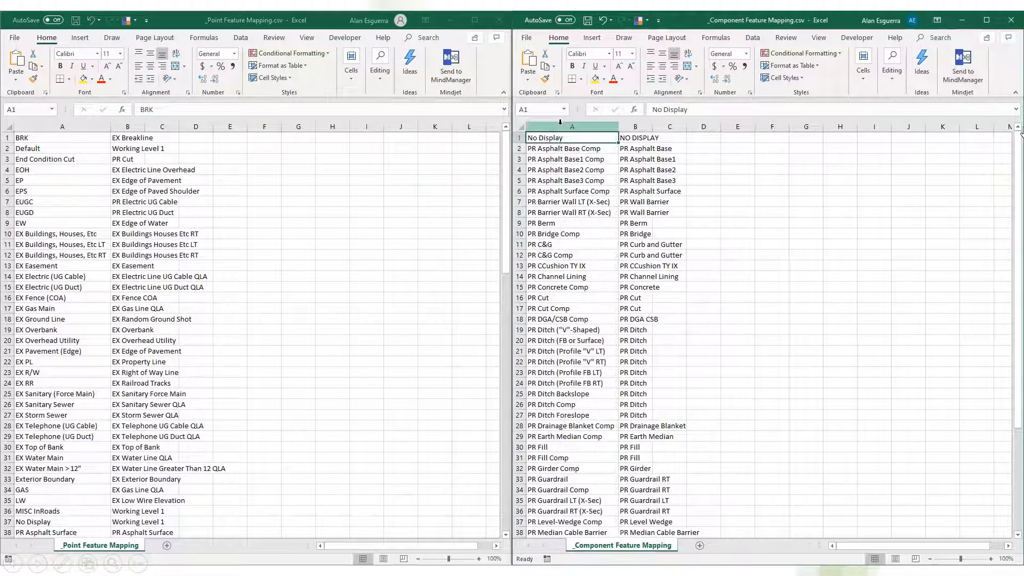
scroll(180, 257, "down", 7)
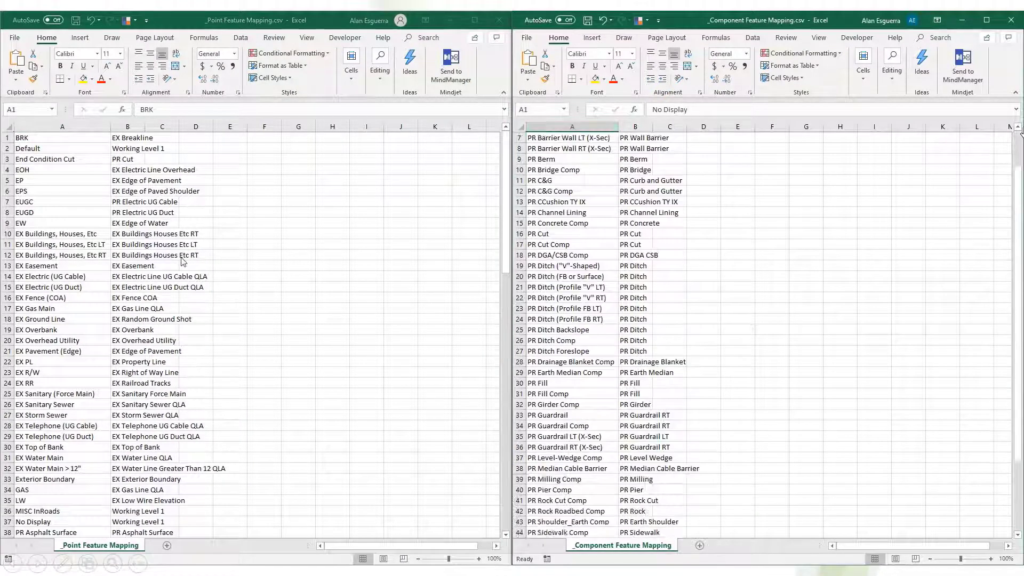
left_click(181, 257)
scroll(181, 257, "down", 17)
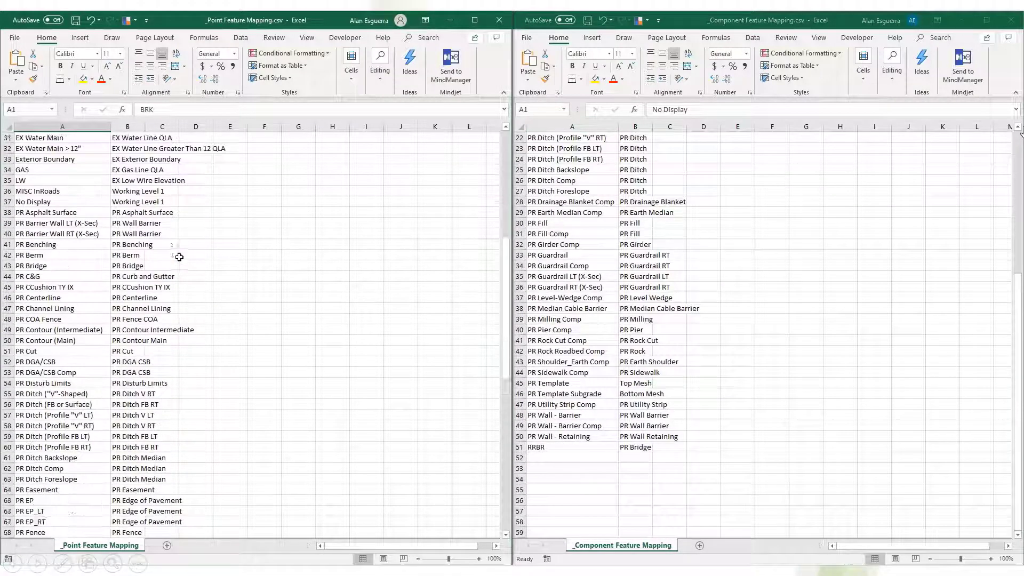
scroll(178, 257, "down", 7)
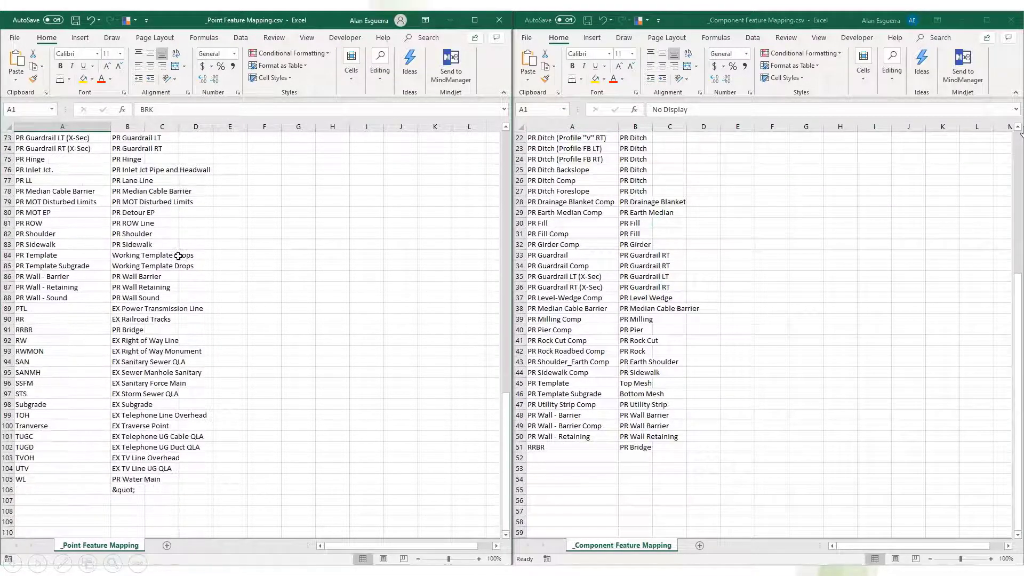
left_click_drag(503, 471, 486, 173)
left_click(776, 230)
left_click_drag(1018, 322, 1018, 152)
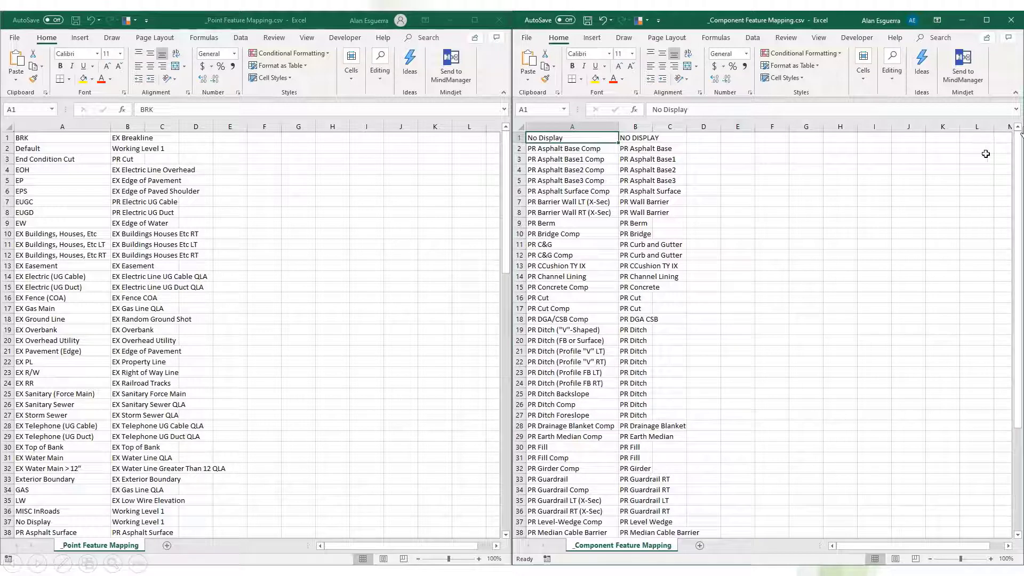
Close both feature mapping workbooks, saving the changes and overwriting the existing CSV files.
left_click(1011, 19)
left_click(511, 306)
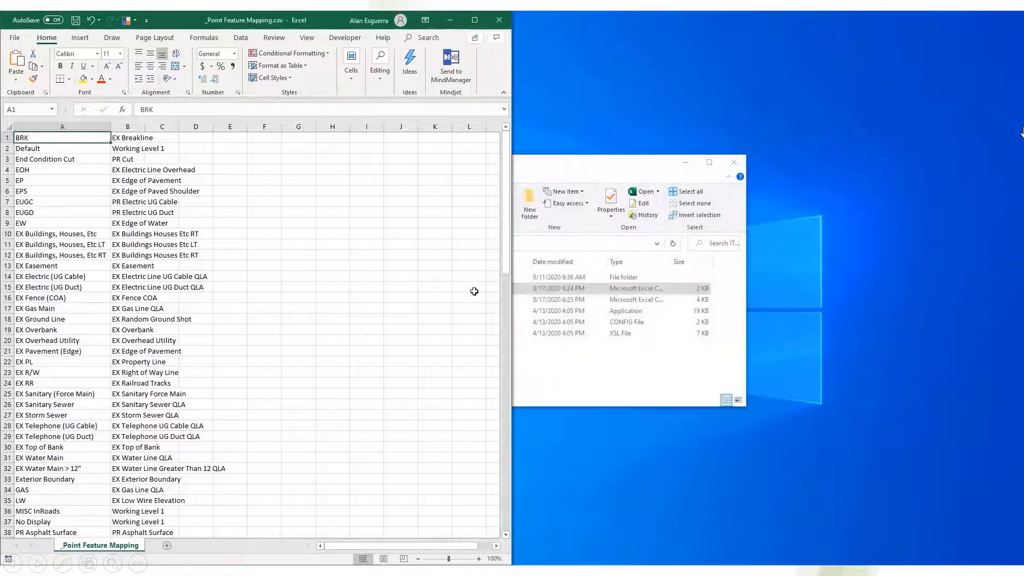
left_click(501, 19)
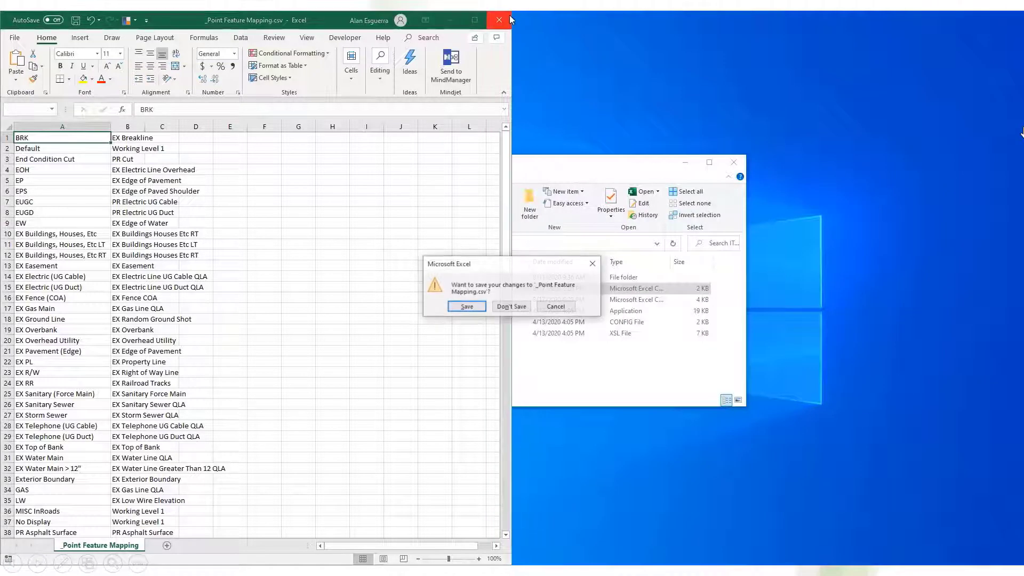
left_click(472, 309)
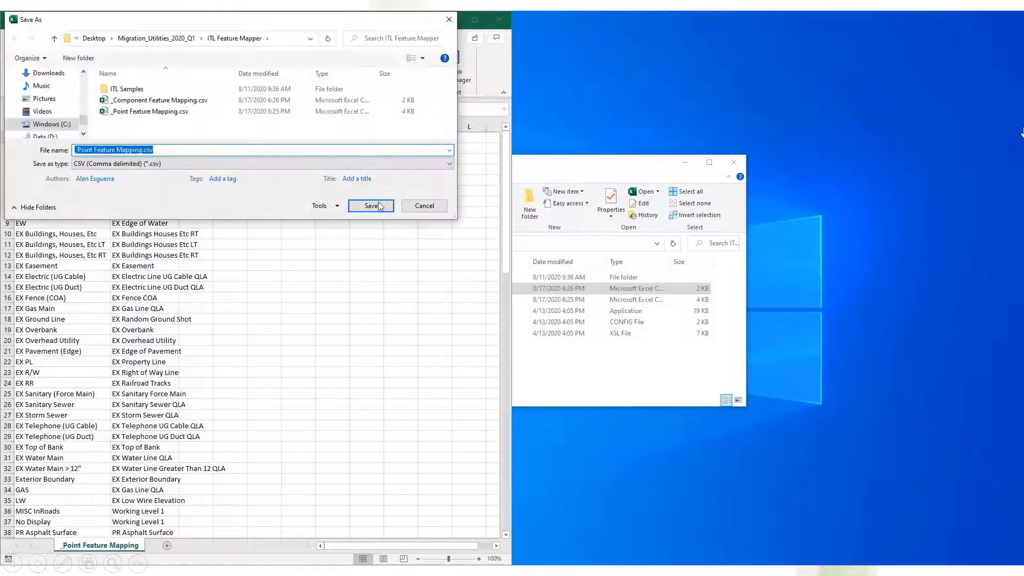
left_click(381, 208)
left_click(536, 293)
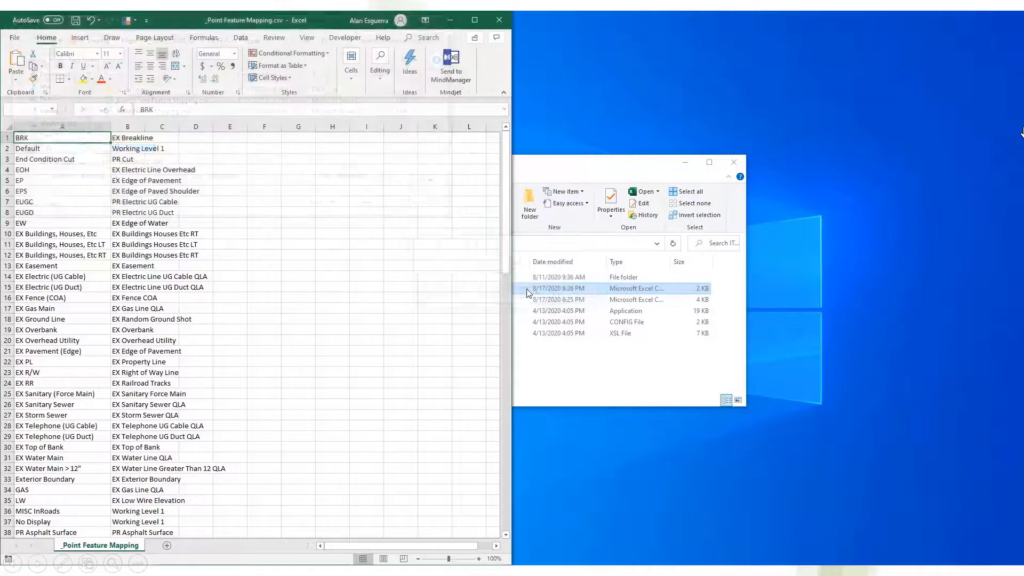
Run ITL_Feature_Mapper.exe and load _Component Feature Mapping.csv as the component mapping file and _Point Feature Mapping.csv as the point mapping file.
left_click(447, 312)
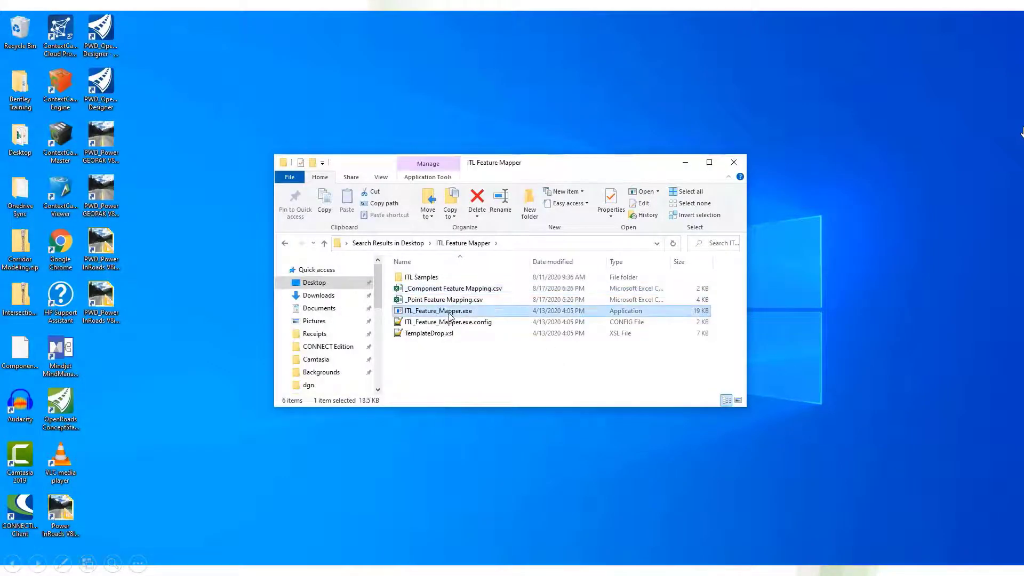
double_click(450, 316)
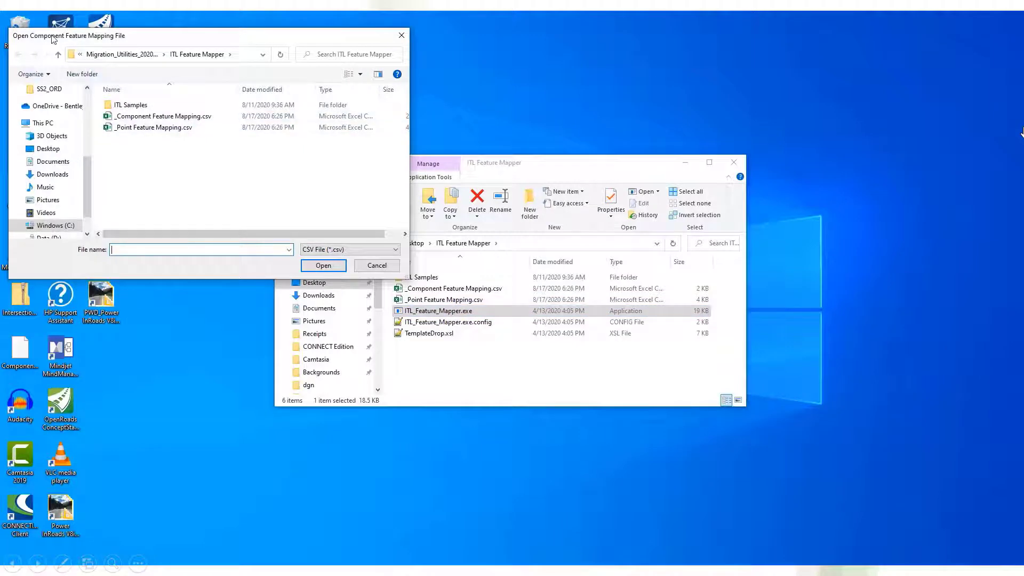
left_click(155, 116)
left_click(331, 265)
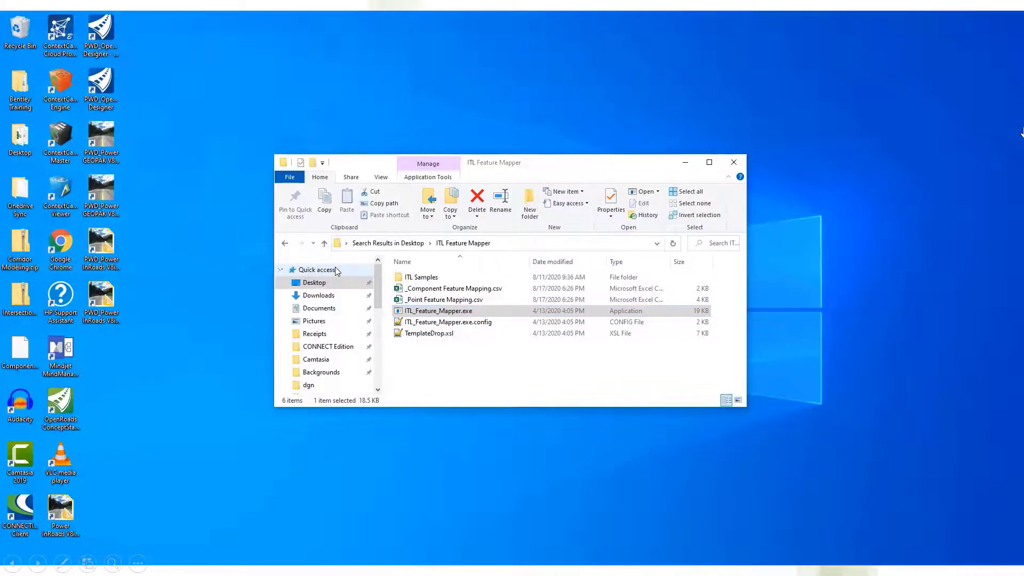
left_click(160, 128)
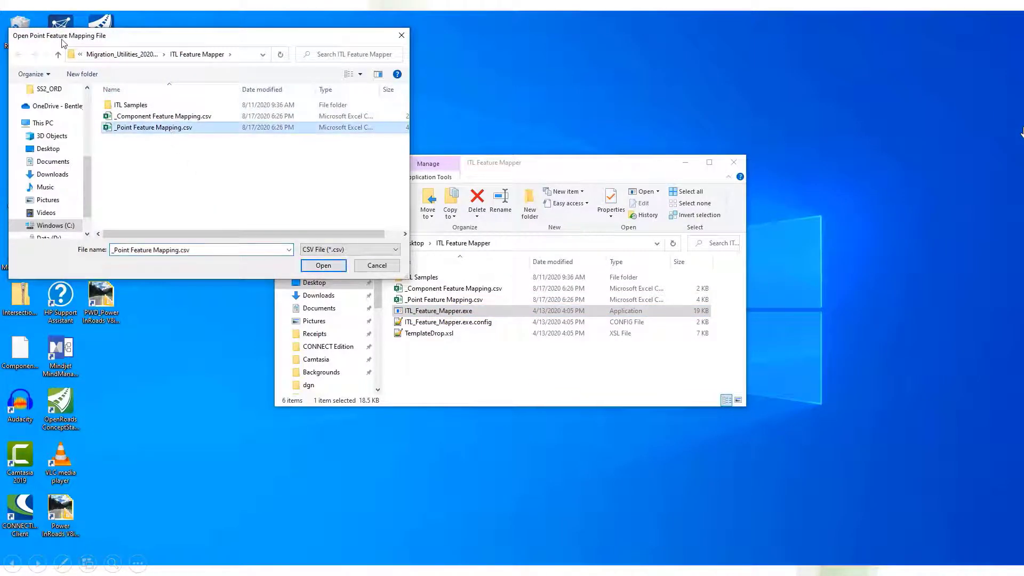
left_click(317, 266)
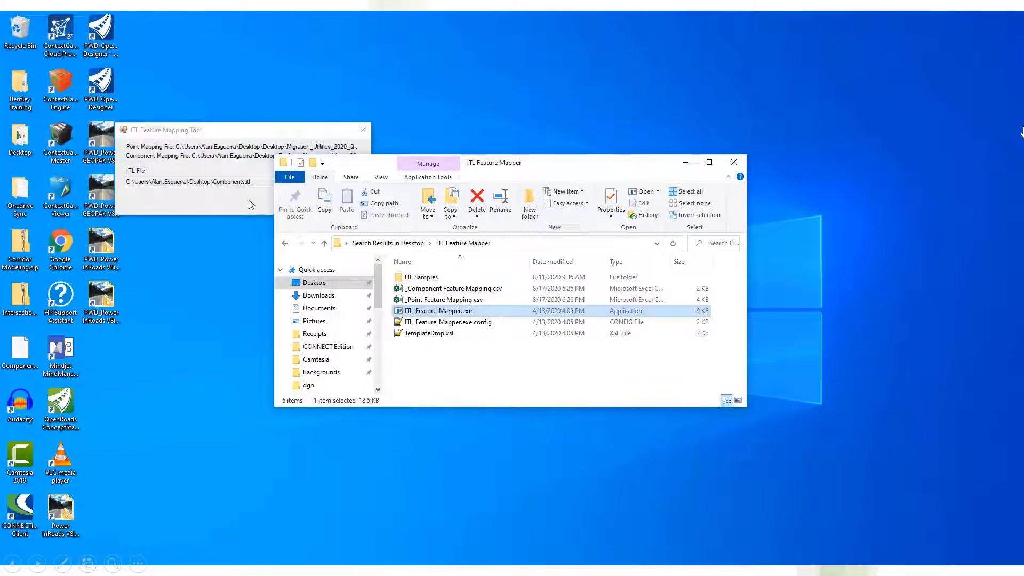
Select Components.itl from the Desktop as the ITL file, process the feature remapping and close the ITL Feature Mapping Tool.
left_click(356, 185)
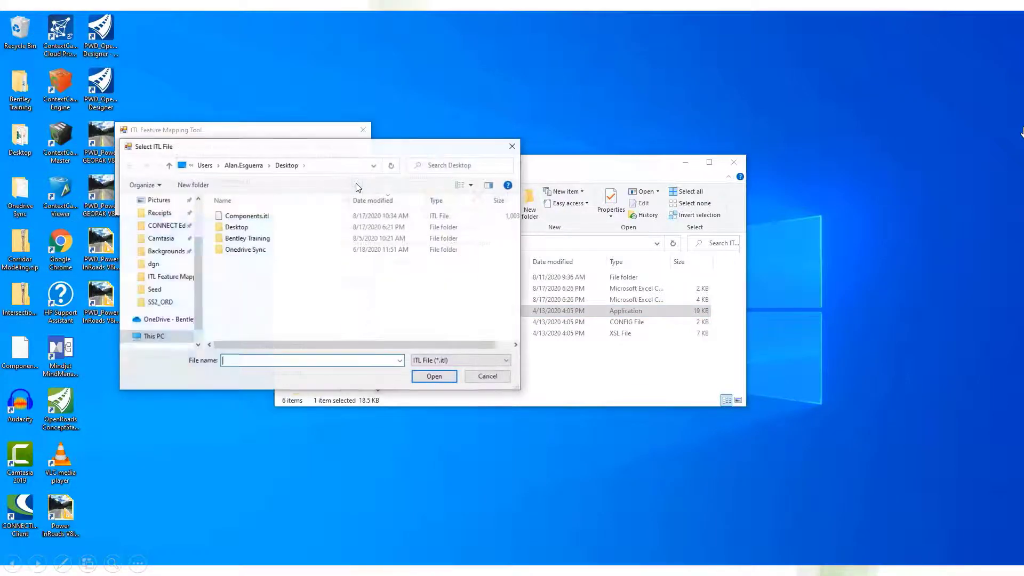
left_click(242, 216)
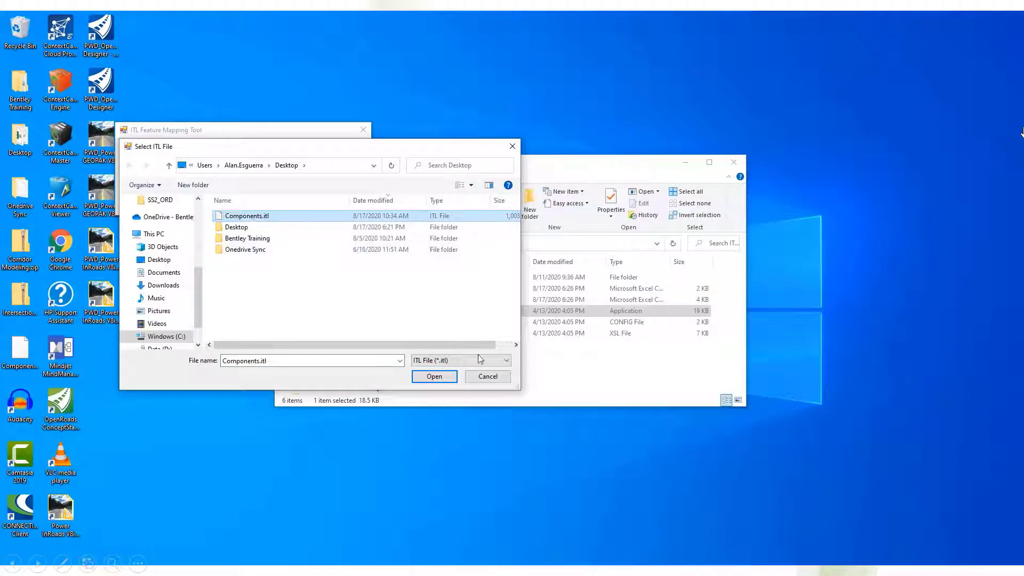
left_click(434, 377)
left_click(338, 201)
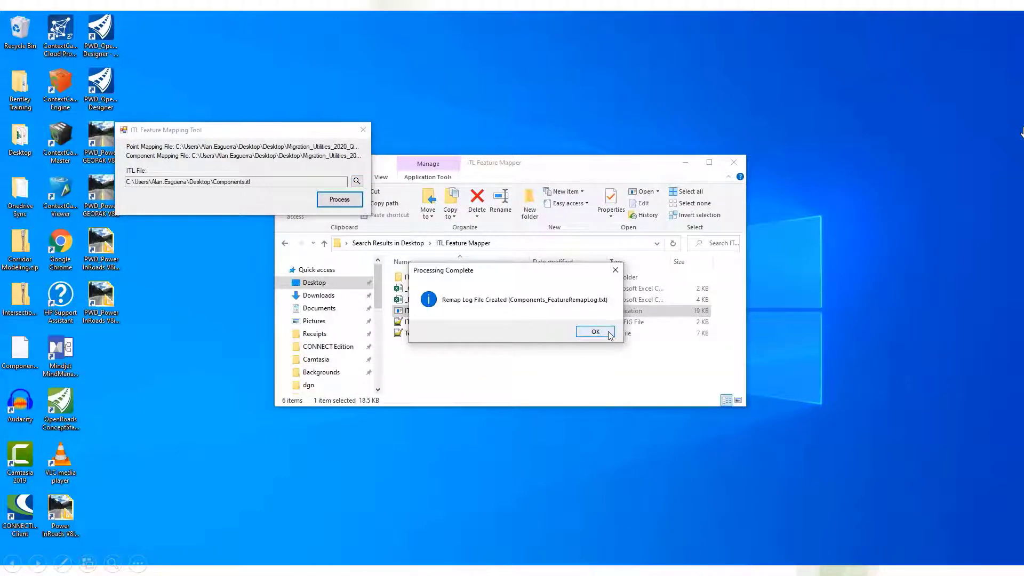
left_click(610, 335)
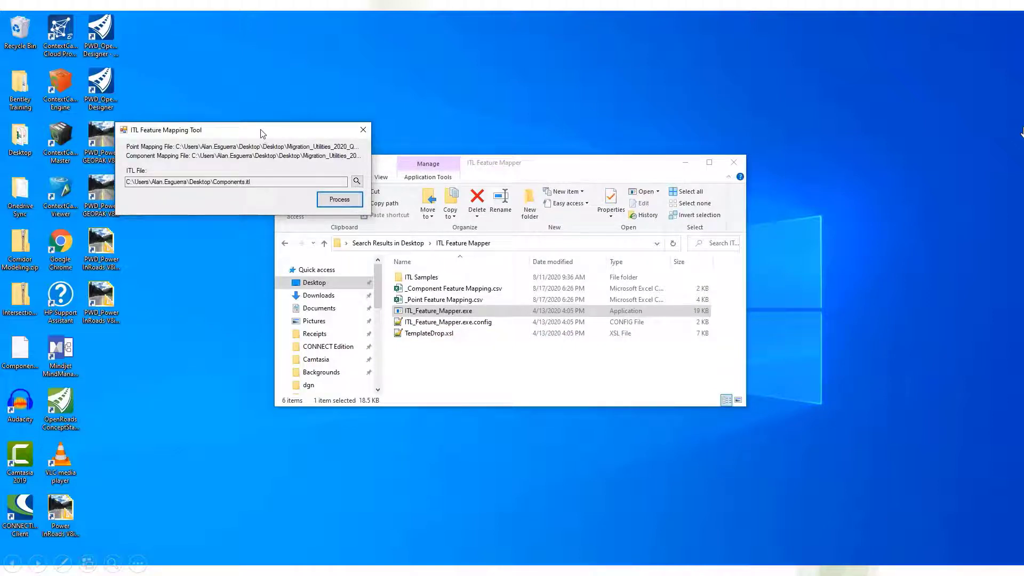
left_click(340, 200)
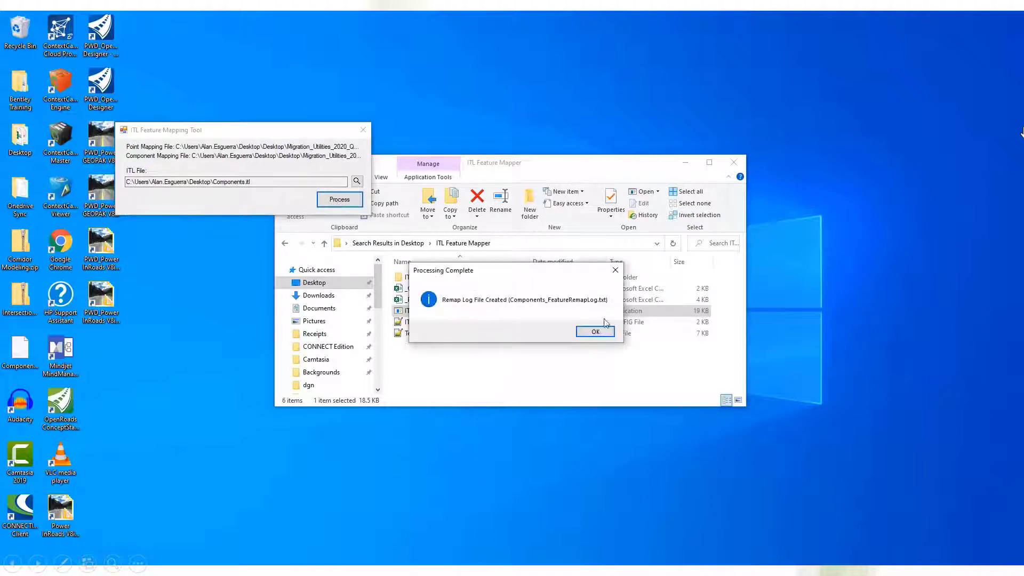
left_click(595, 332)
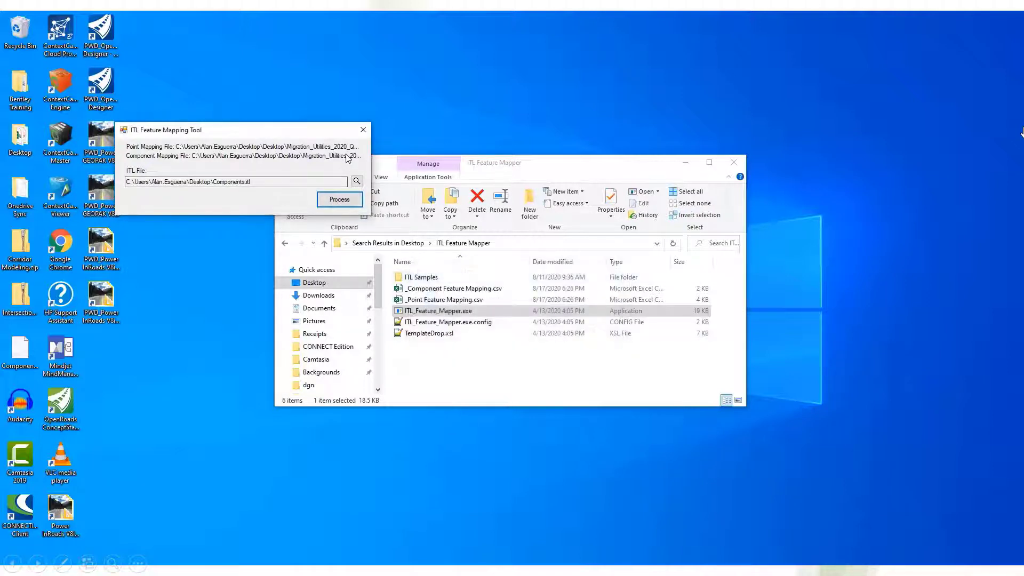
left_click(364, 130)
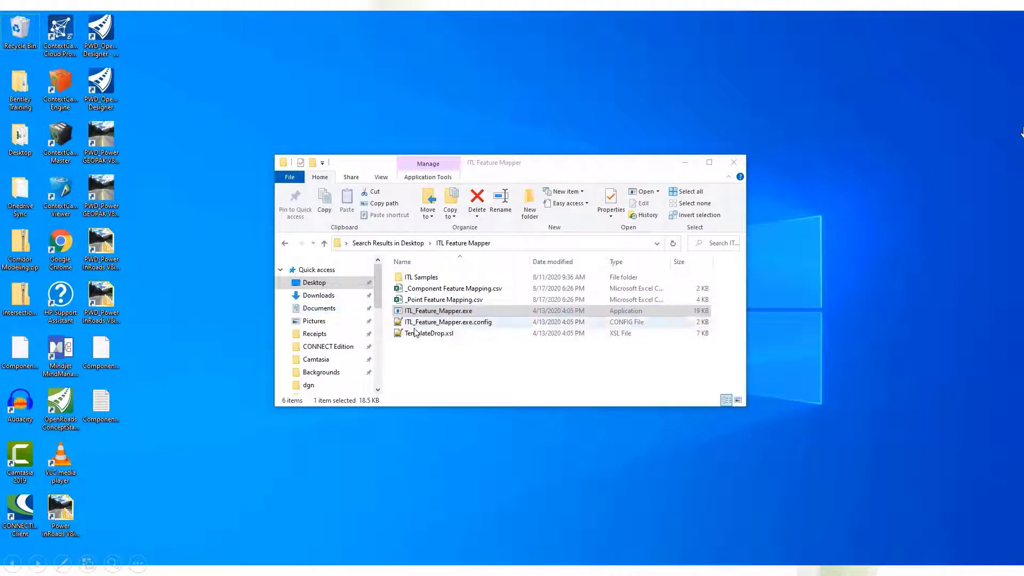
Browse to the Desktop folder in a new File Explorer window and open Components_FeatureRemapLog.txt.
key("ctrl+n")
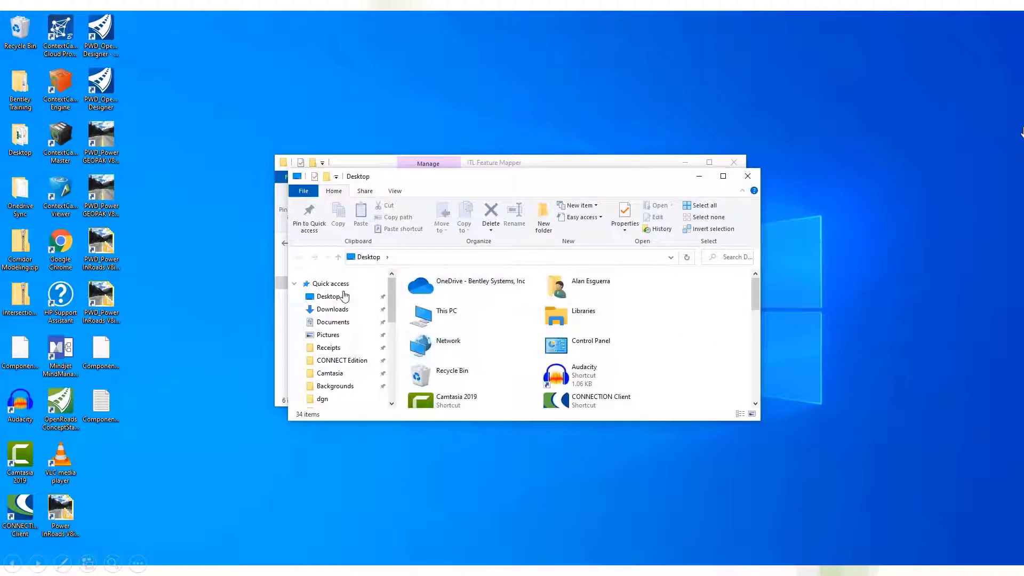
left_click(338, 297)
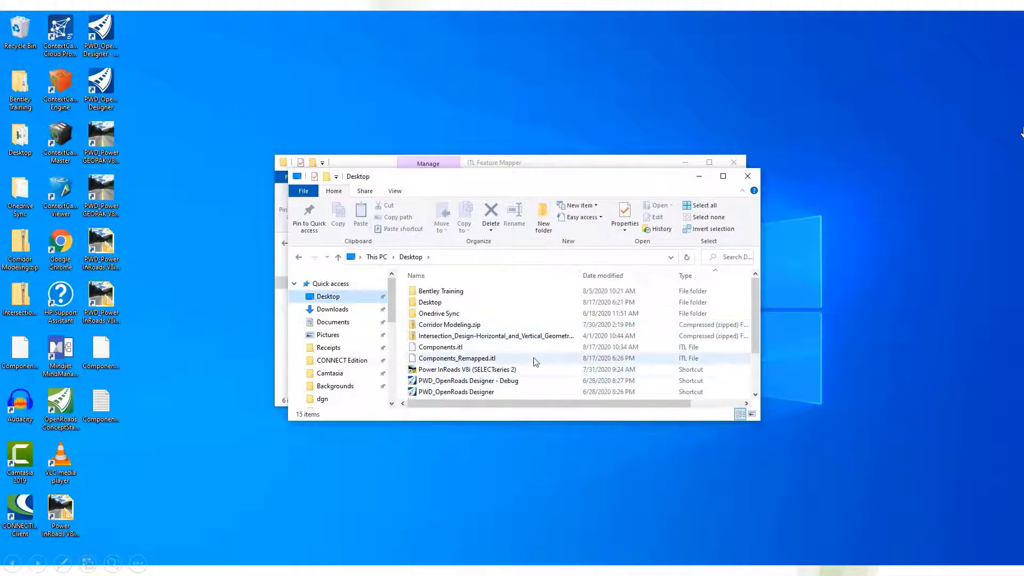
scroll(531, 365, "down", 2)
left_click(517, 393)
double_click(517, 393)
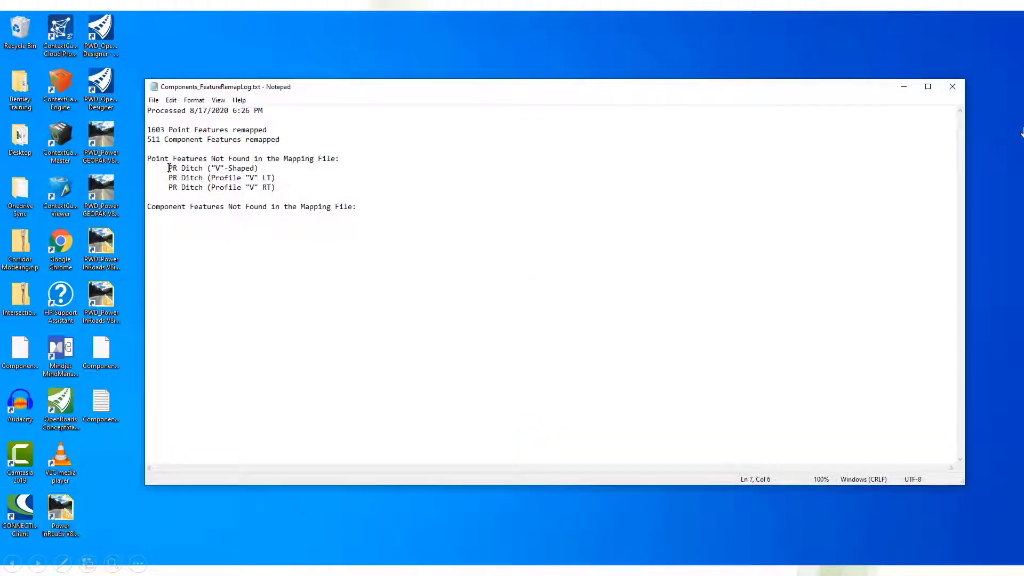
Examine the point features listed as missing from the mapping file and move the log window clear of the folder windows.
left_click_drag(169, 168, 267, 168)
left_click(267, 168)
left_click_drag(599, 88, 900, 130)
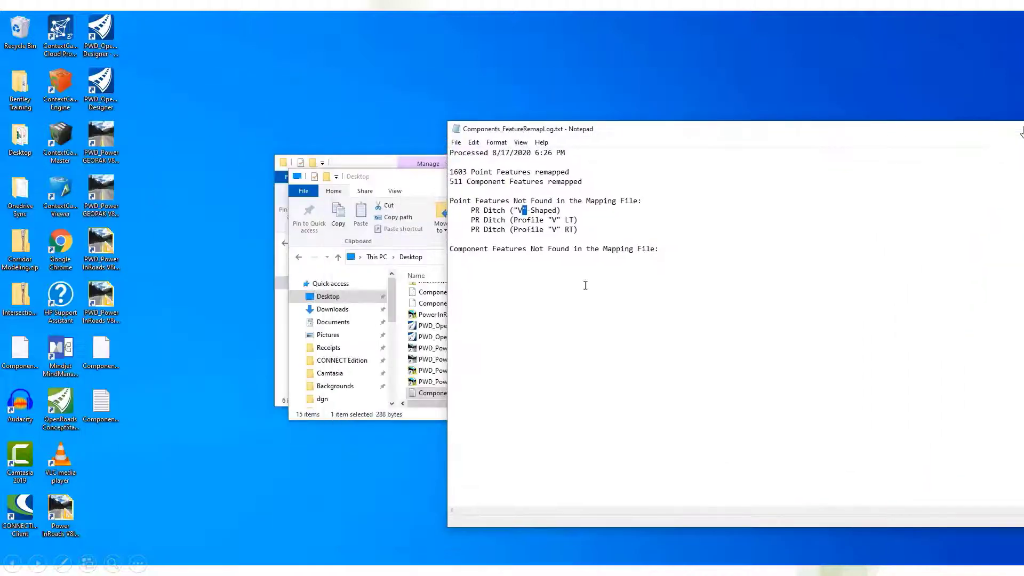
Open _Point Feature Mapping.csv beside the remap log, widen column A and locate the PR Ditch ("V"-Shaped) row.
left_click(379, 158)
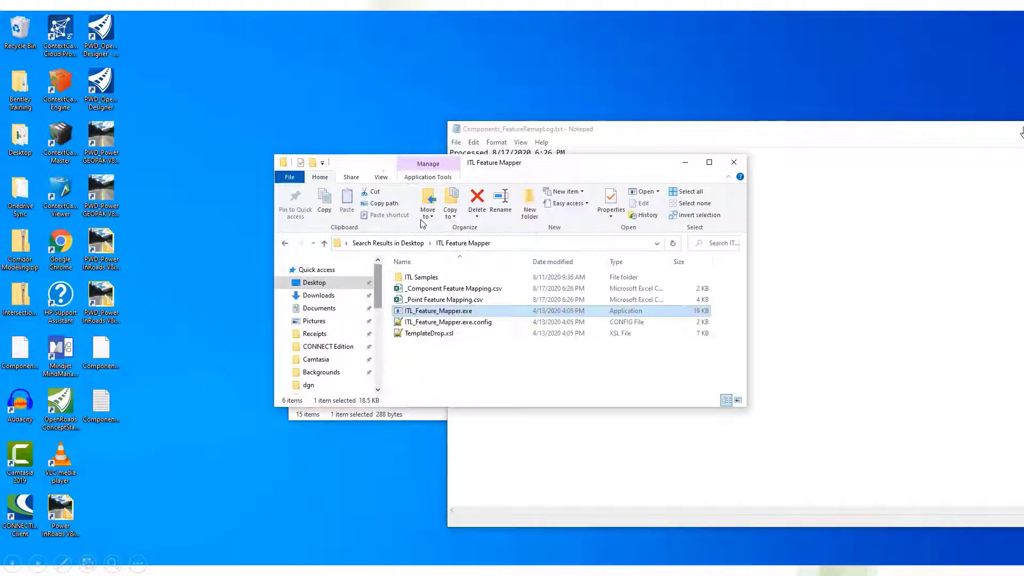
double_click(454, 300)
left_click(526, 134)
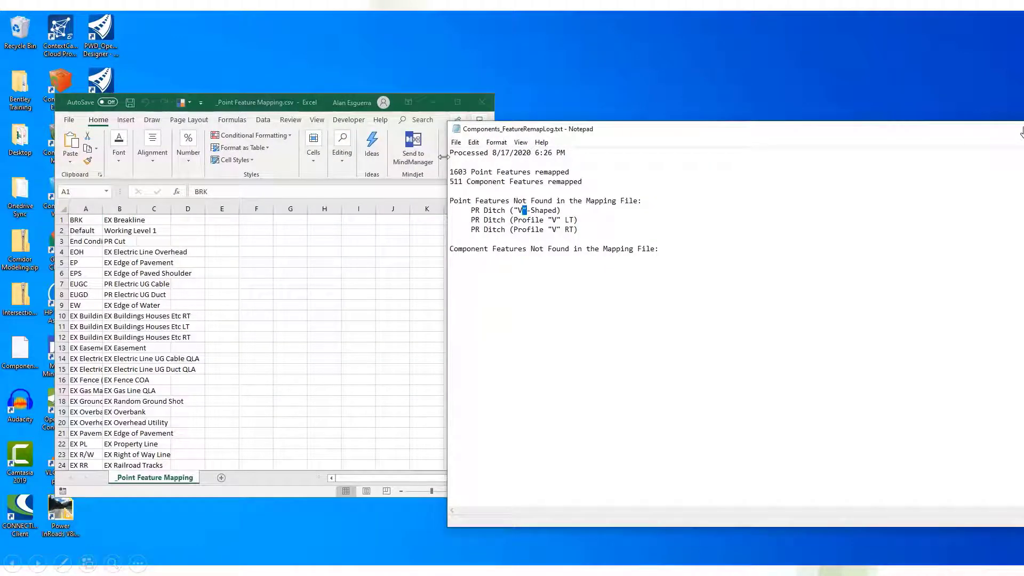
left_click_drag(558, 128, 651, 120)
double_click(103, 209)
scroll(164, 306, "down", 6)
scroll(164, 307, "down", 7)
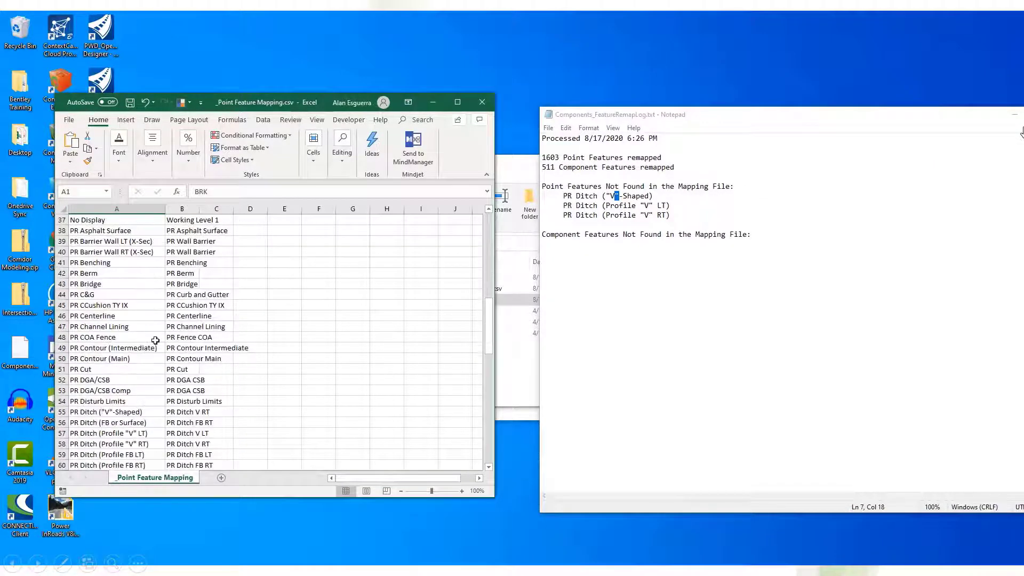
left_click(113, 381)
left_click(194, 382)
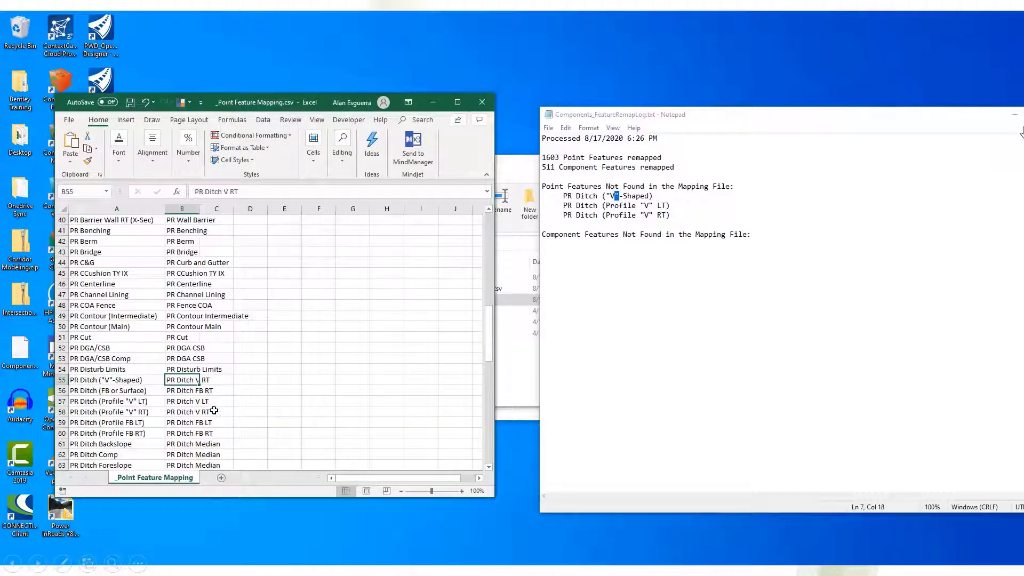
Enter &quot; in cell B106 of the point mapping sheet and replace every quotation mark in the sheet with &quot;.
scroll(268, 372, "down", 18)
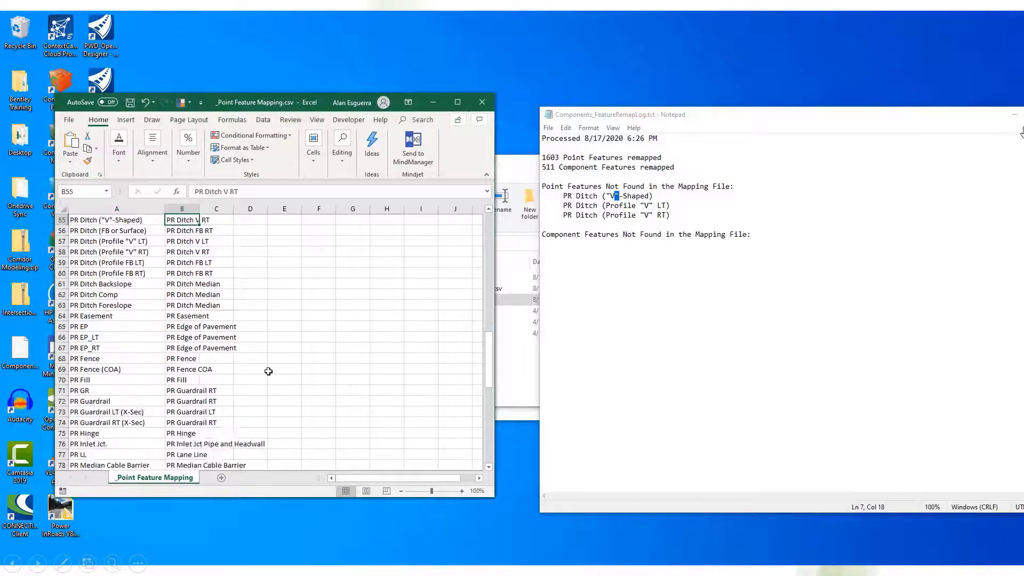
left_click(186, 349)
key("ctrl+c")
key("ctrl+h")
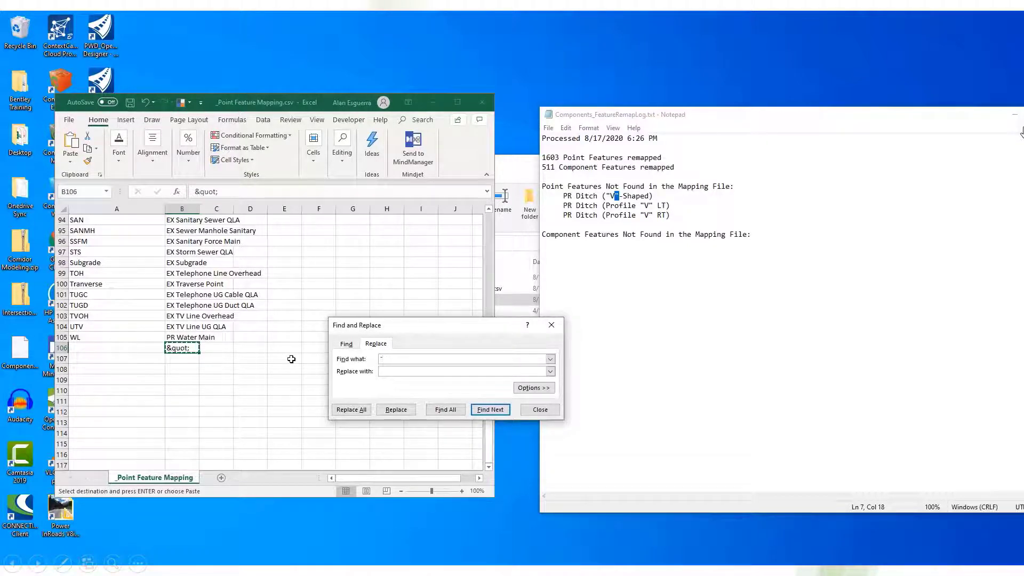
left_click(352, 409)
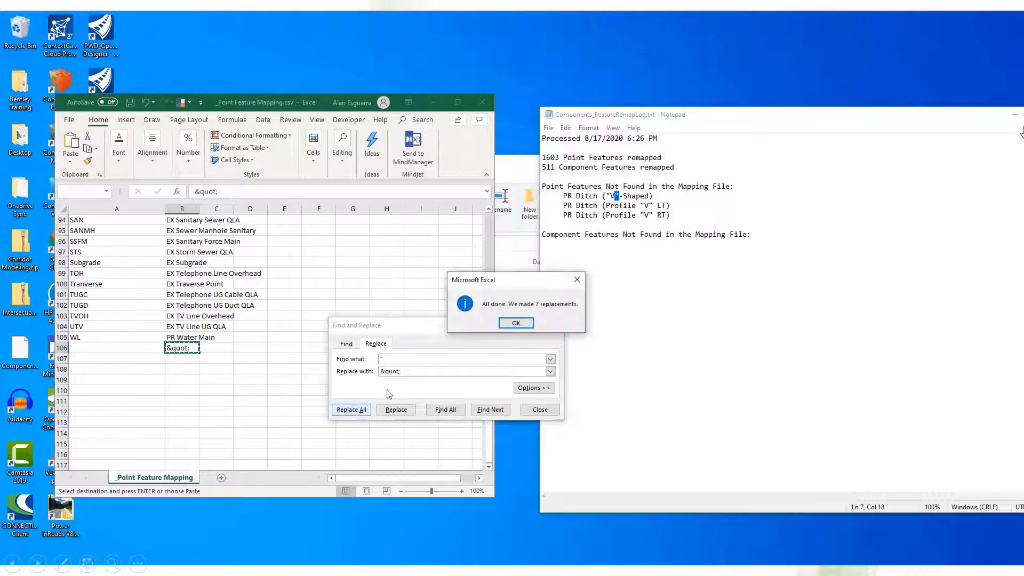
left_click(516, 323)
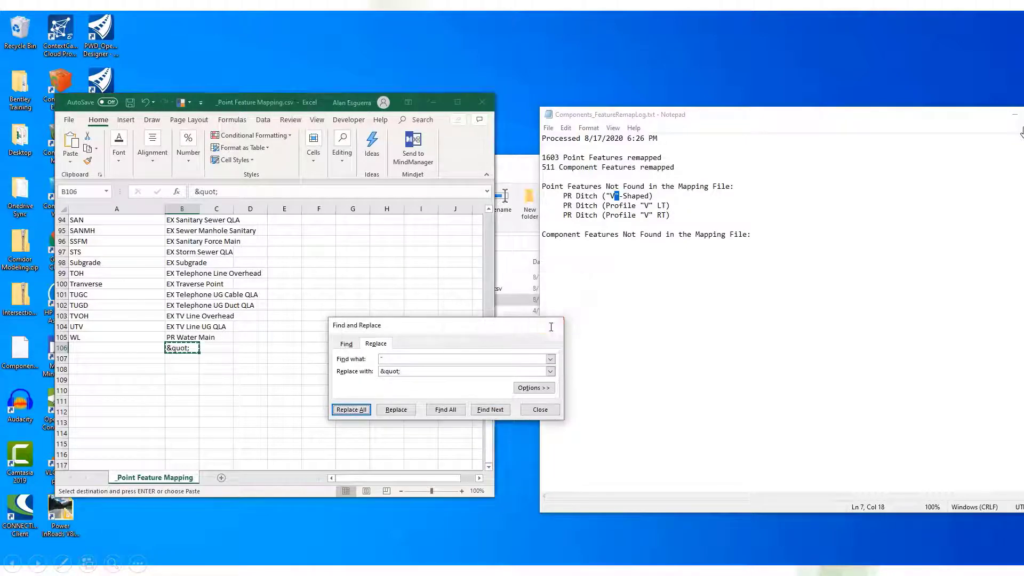
left_click(552, 326)
Widen column A to show the full PR Ditch names and move the spreadsheet window clear of the desktop icons.
left_click_drag(285, 112, 618, 98)
scroll(577, 358, "up", 10)
scroll(577, 359, "up", 6)
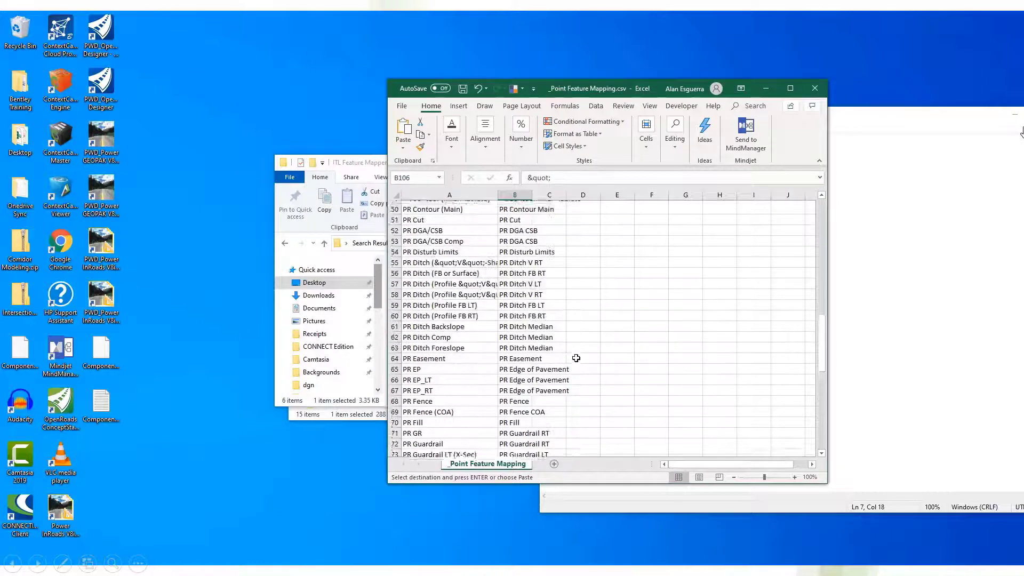
left_click_drag(494, 198, 560, 199)
left_click_drag(626, 99, 685, 98)
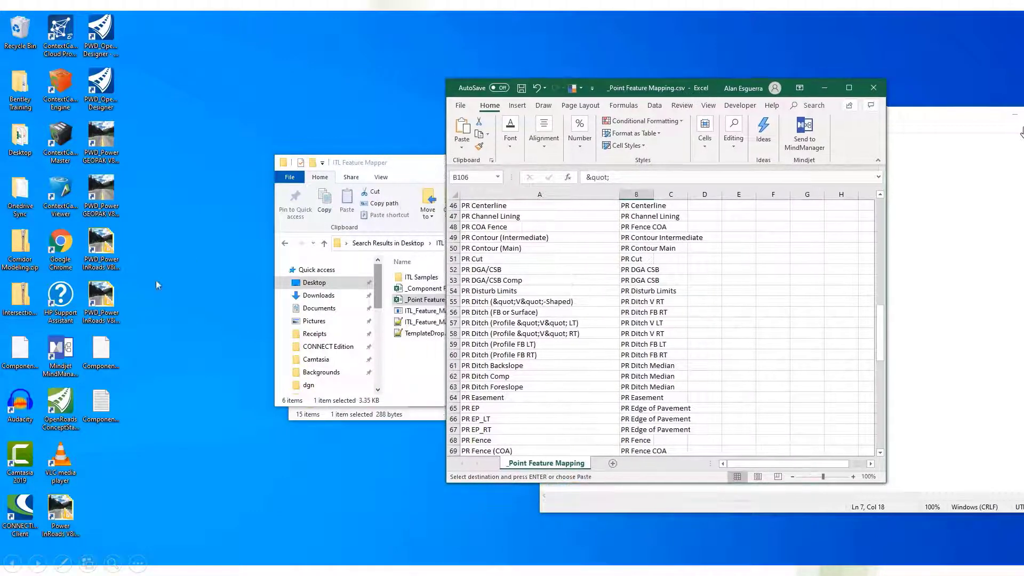
Open Components.itl from the desktop in Notepad++ and arrange it side by side with the _Point Feature Mapping.csv spreadsheet.
right_click(21, 353)
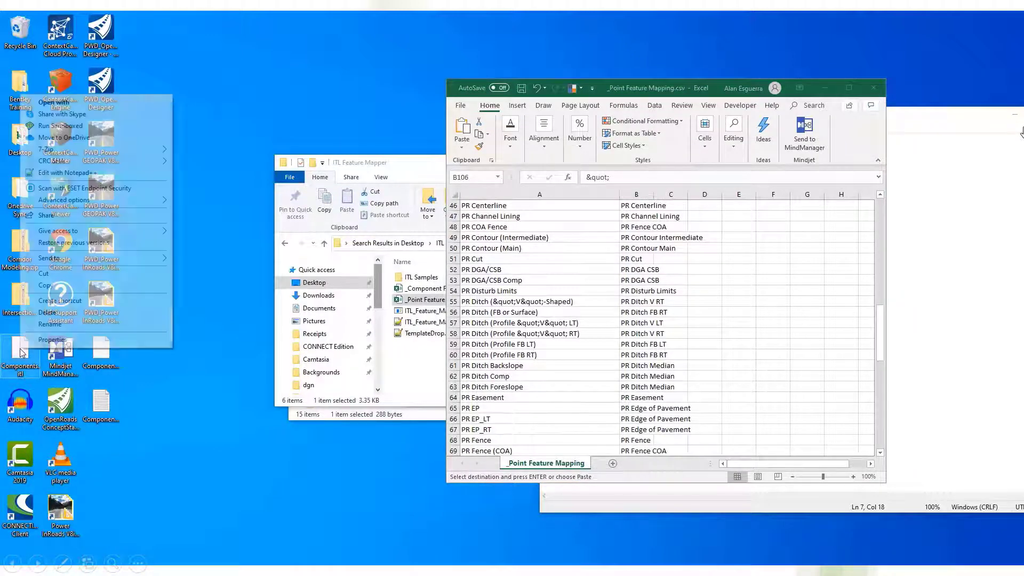
left_click(119, 173)
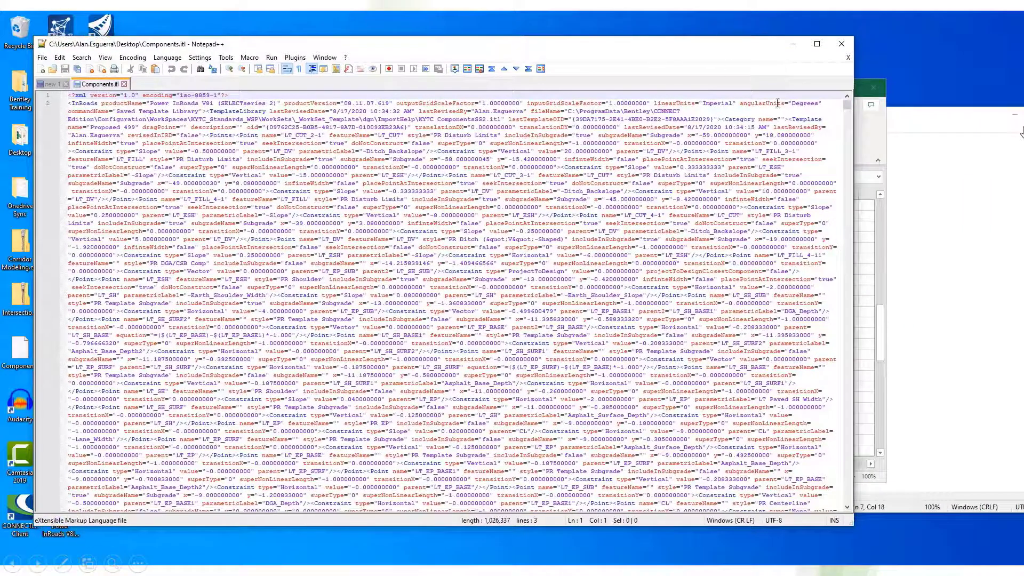
key("super+Left")
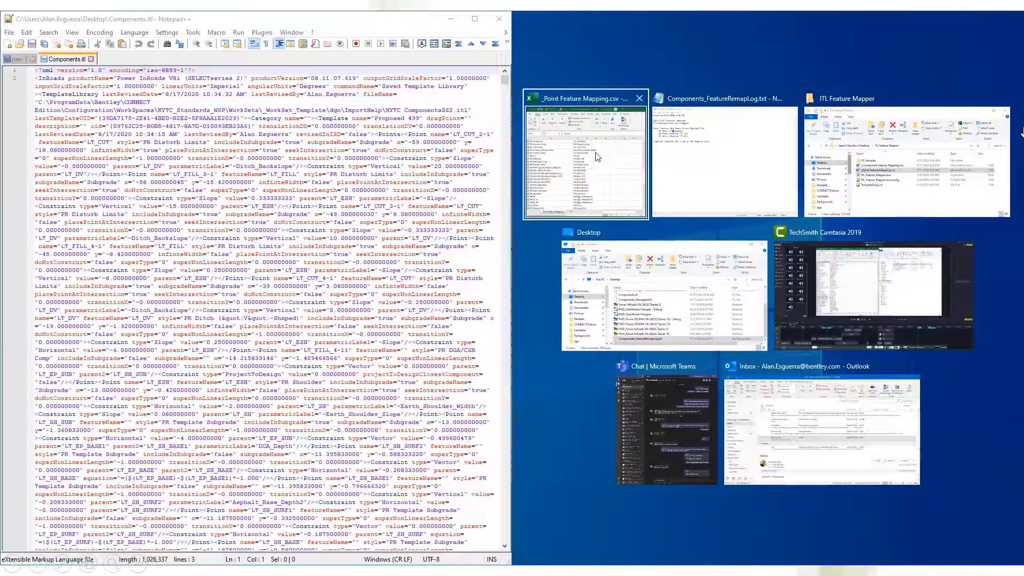
left_click(597, 157)
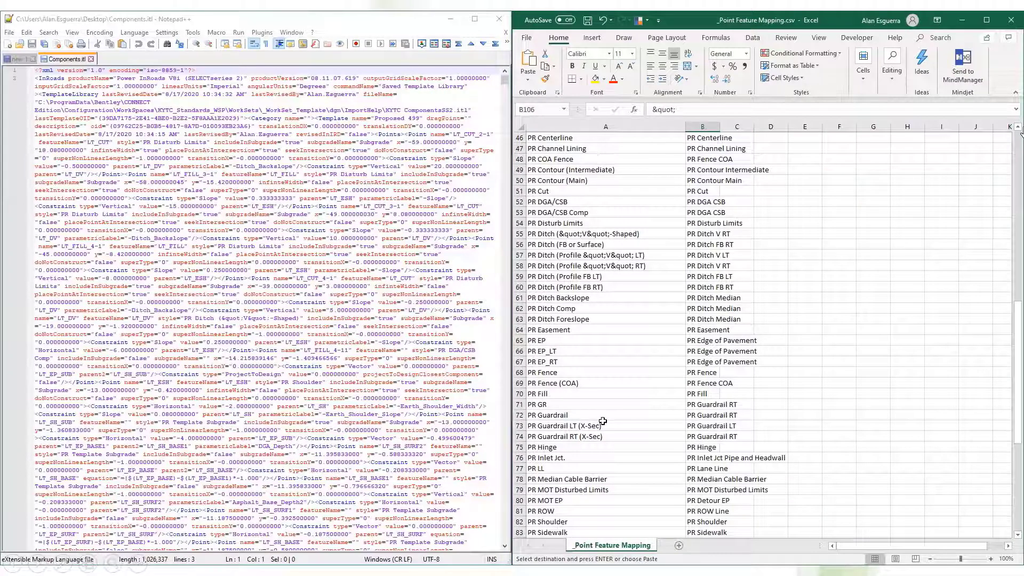
Replace all occurrences of PR Ditch (&quot;V&quot;-Shaped) in Components.itl with PR Ditch V RT.
left_click(629, 235)
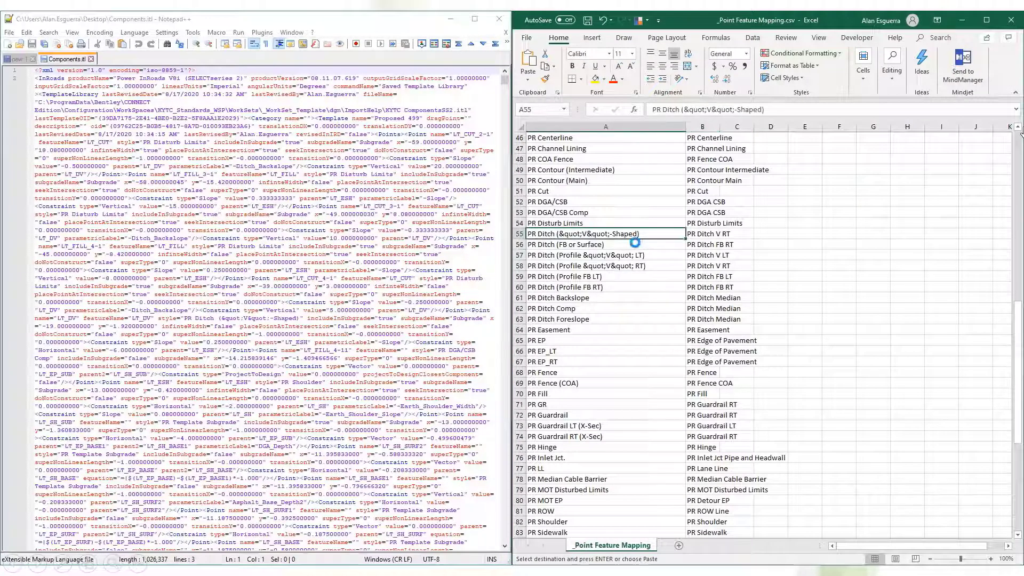
left_click(419, 198)
key("ctrl+f")
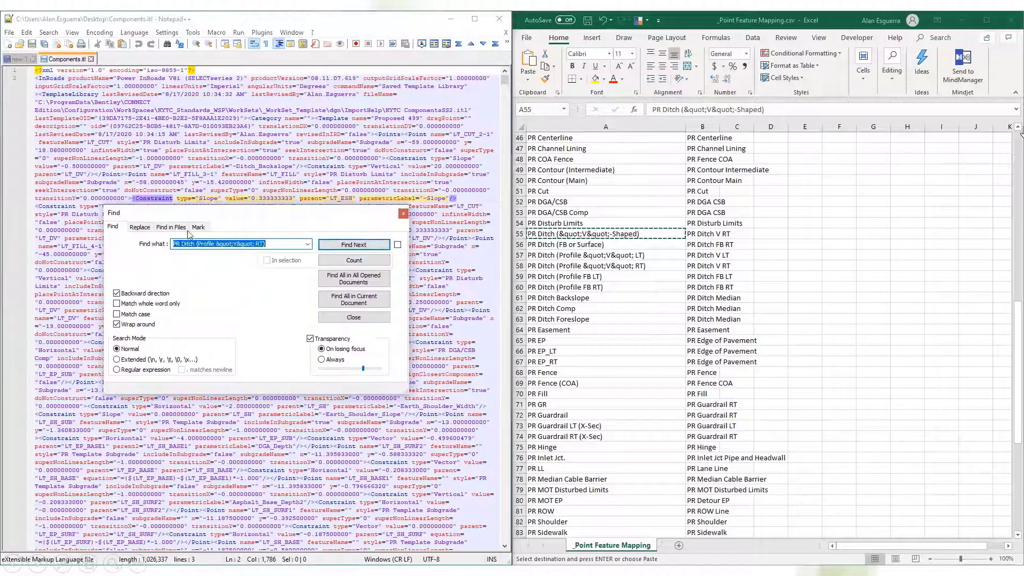
left_click(140, 227)
key("ctrl+v")
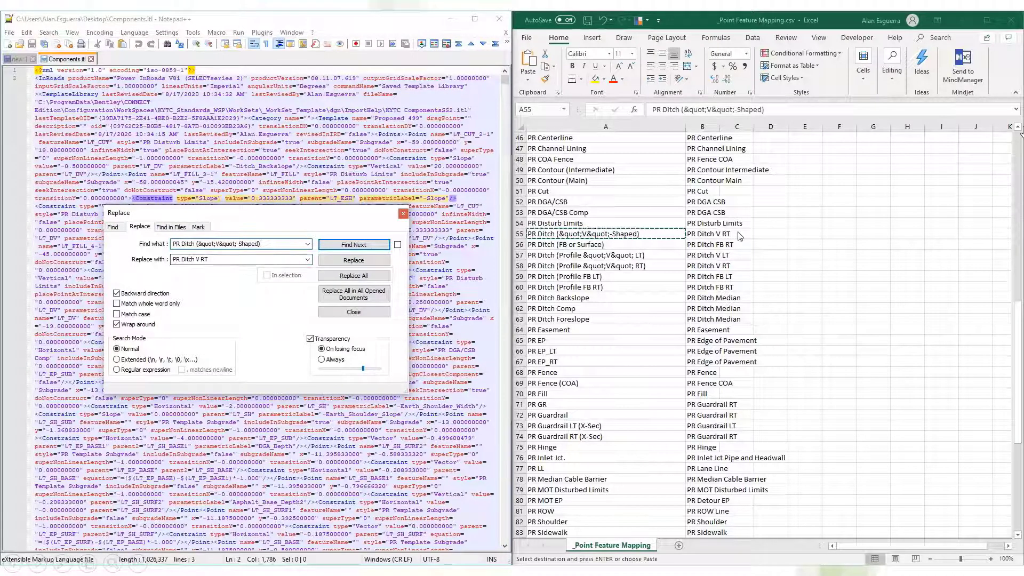
left_click(344, 278)
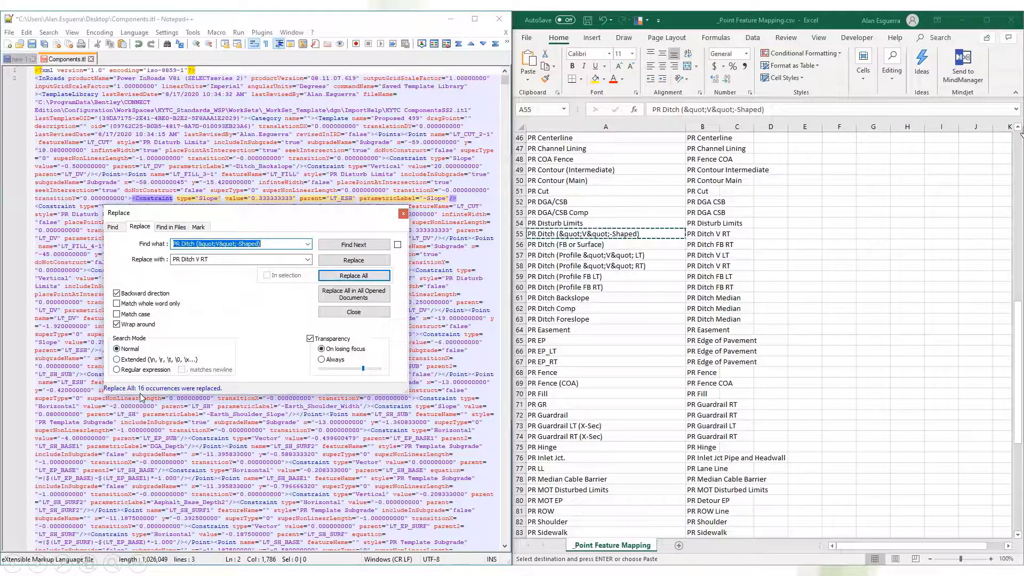
Replace all occurrences of PR Ditch (Profile &quot;V&quot; RT) in Components.itl with PR Ditch V RT.
left_click(693, 257)
left_click(652, 266)
key("ctrl+c")
left_click(278, 243)
key("ctrl+a")
key("ctrl+v")
left_click(342, 276)
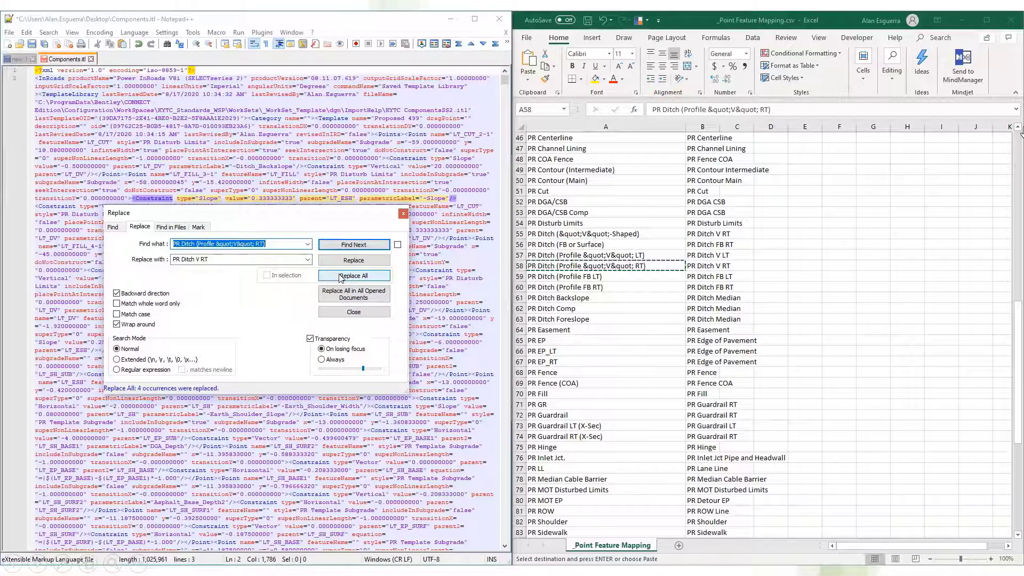
Replace all occurrences of PR Ditch (Profile &quot;V&quot; LT) in Components.itl with PR Ditch V LT.
left_click(258, 244)
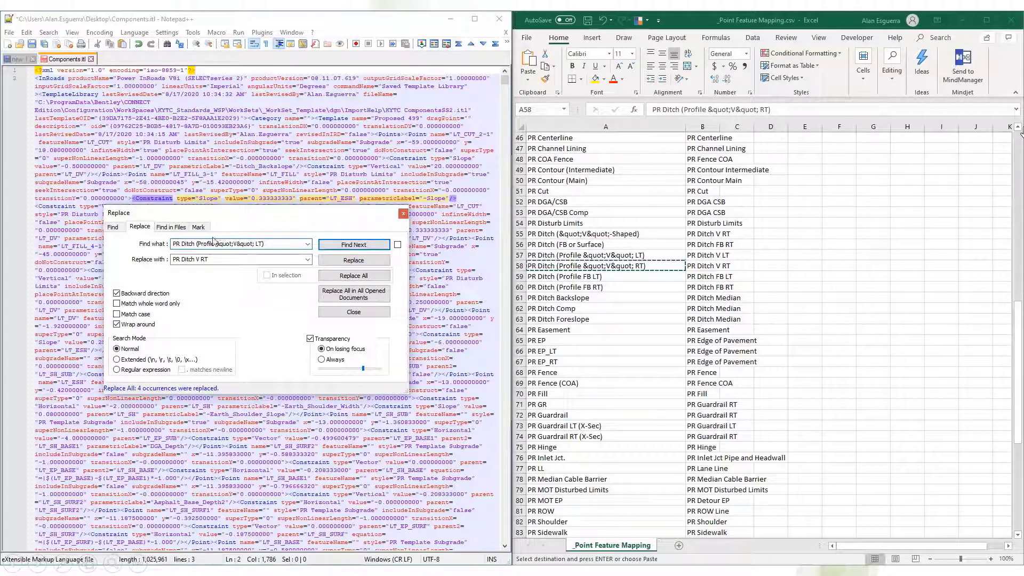
key("Tab")
left_click(203, 259)
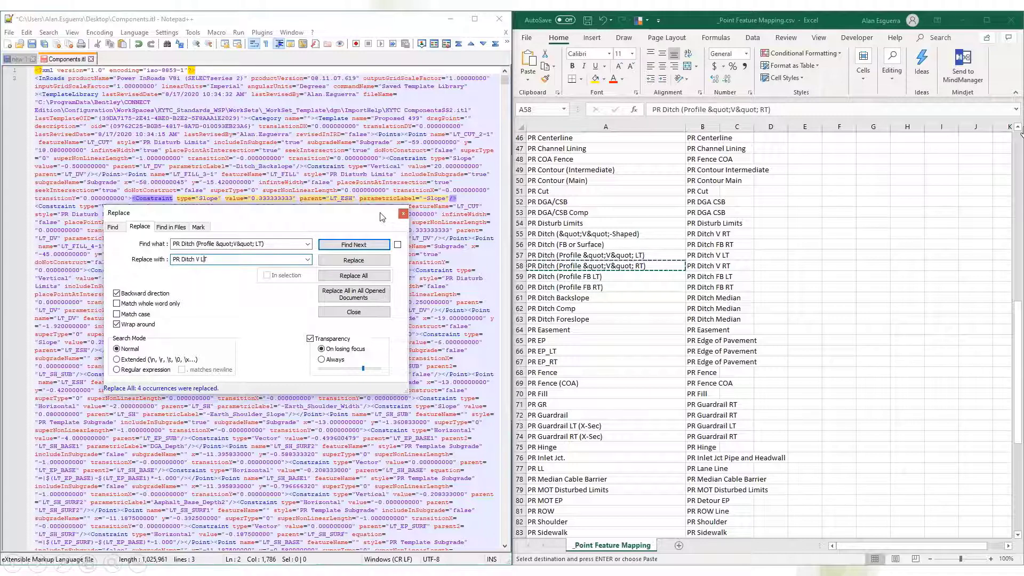
left_click(362, 276)
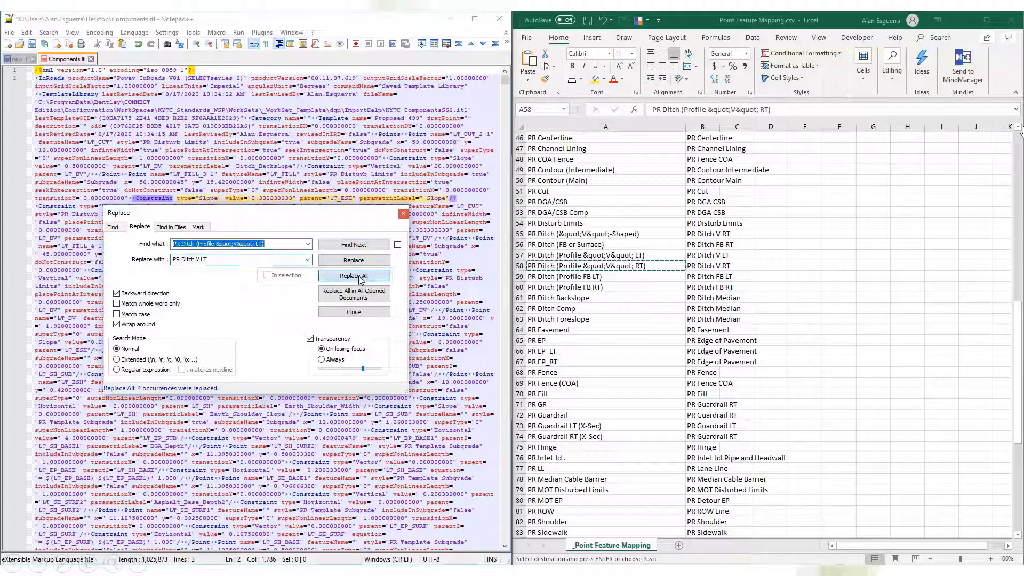
Save and close Components.itl, and close Notepad++ and the point mapping spreadsheet.
left_click(403, 214)
left_click(403, 217)
key("ctrl+s")
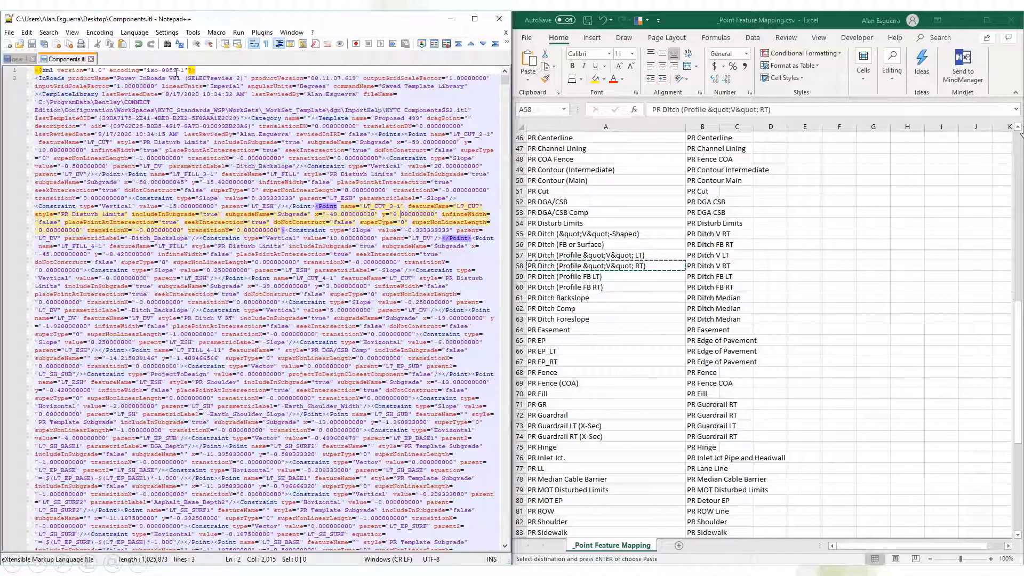
left_click(92, 59)
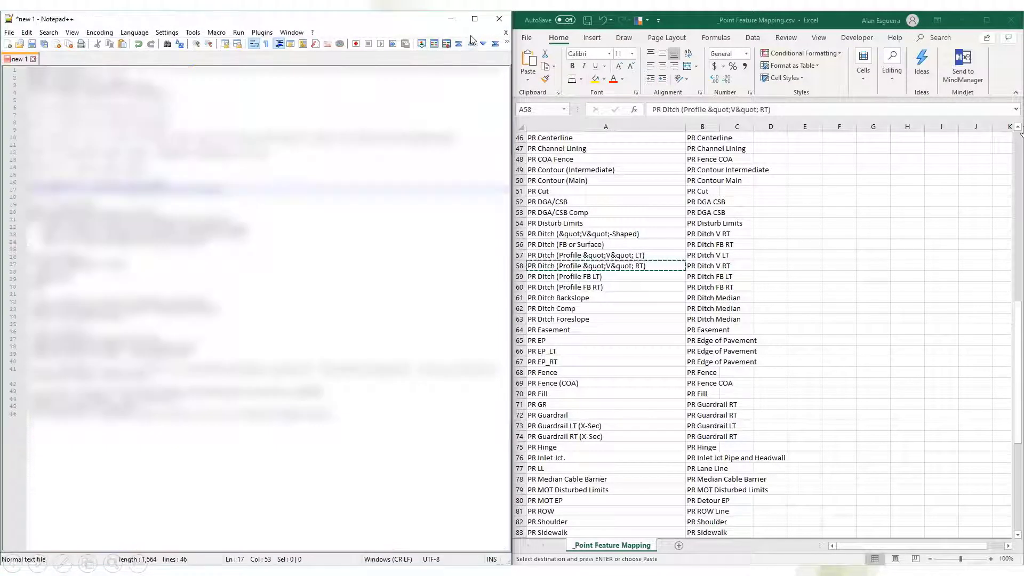
left_click(498, 21)
left_click(1011, 21)
left_click(464, 311)
Open KYTC_Features_Levels_Element Templates_Annotations.dgnlib in OpenRoads Designer and display the Entrances template in the Create Template editor.
left_click(897, 208)
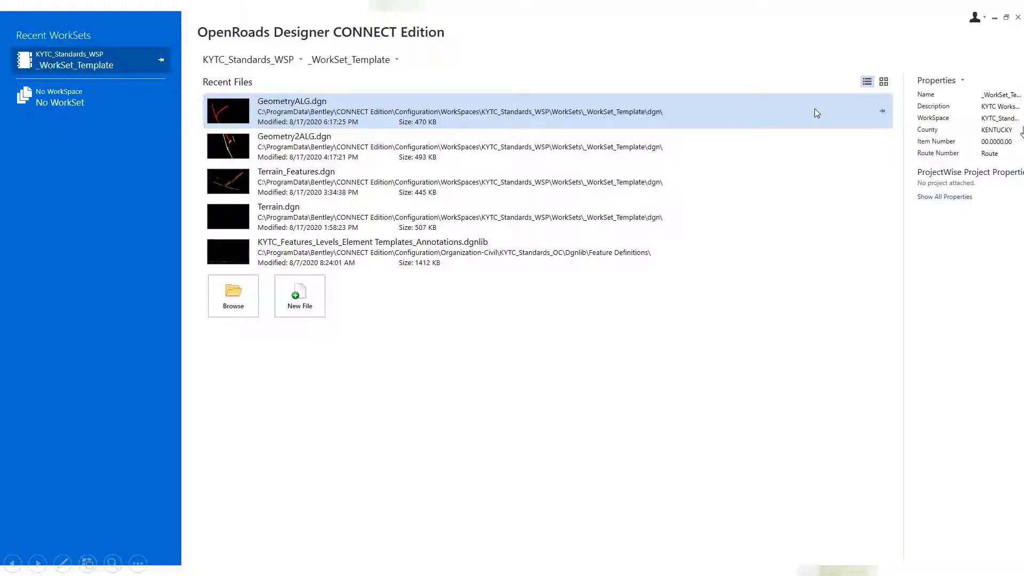
left_click(499, 252)
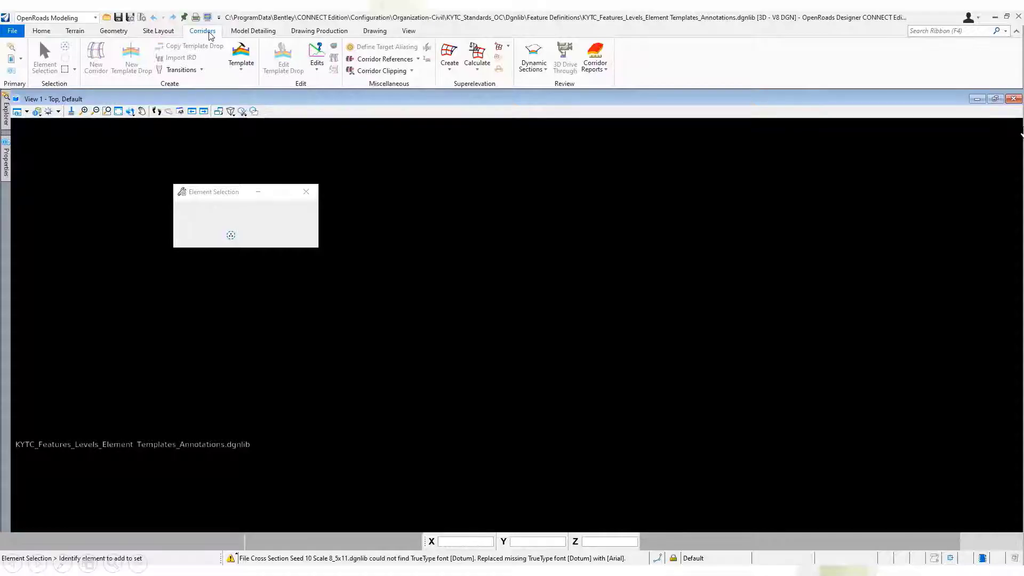
left_click(242, 53)
left_click(797, 470)
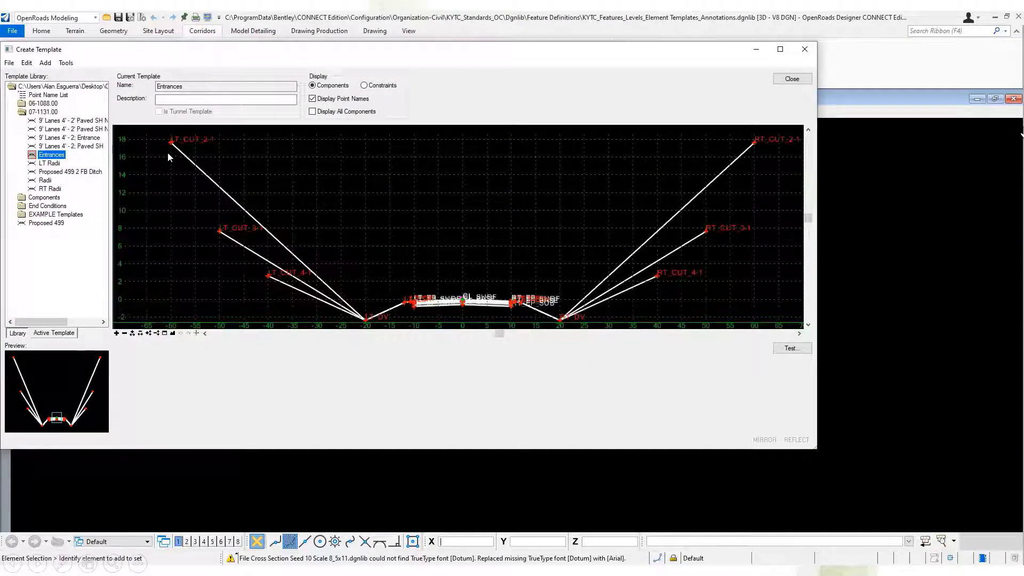
Open the properties of the LT_V-Ditch_2:1 component, browse the available Mesh feature definitions and close the properties without changes.
mouse_move(171, 145)
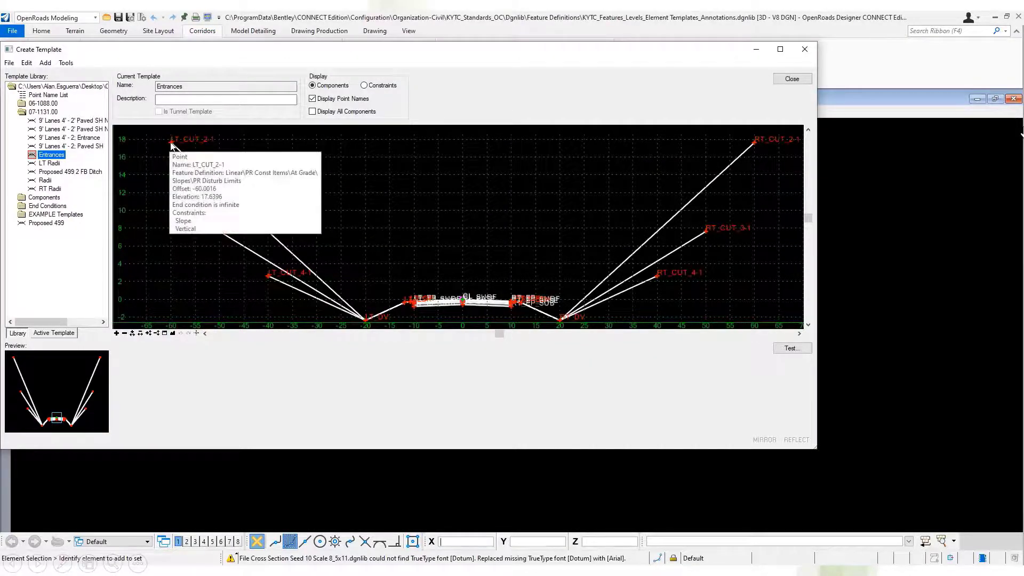
double_click(288, 248)
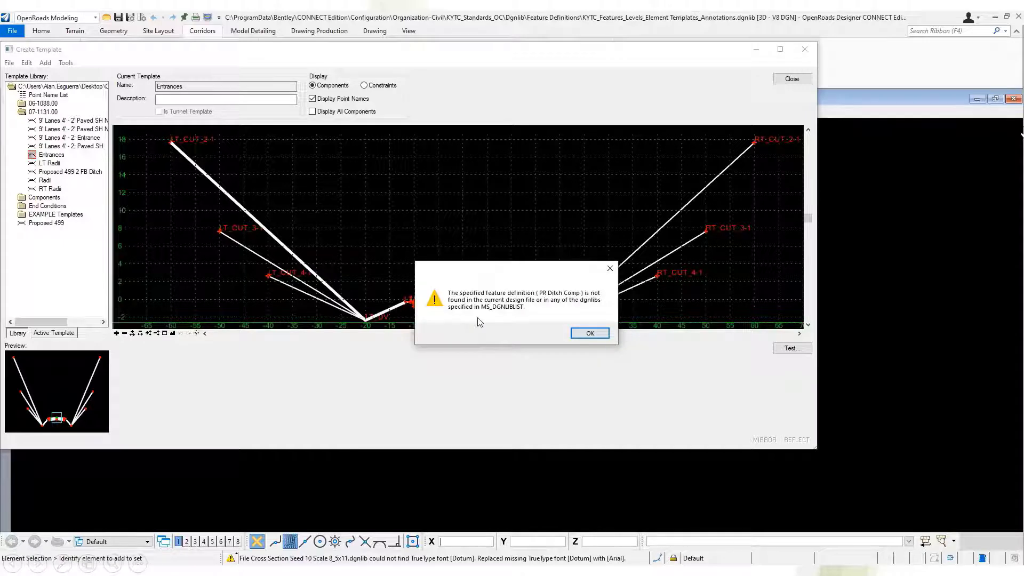
left_click(589, 334)
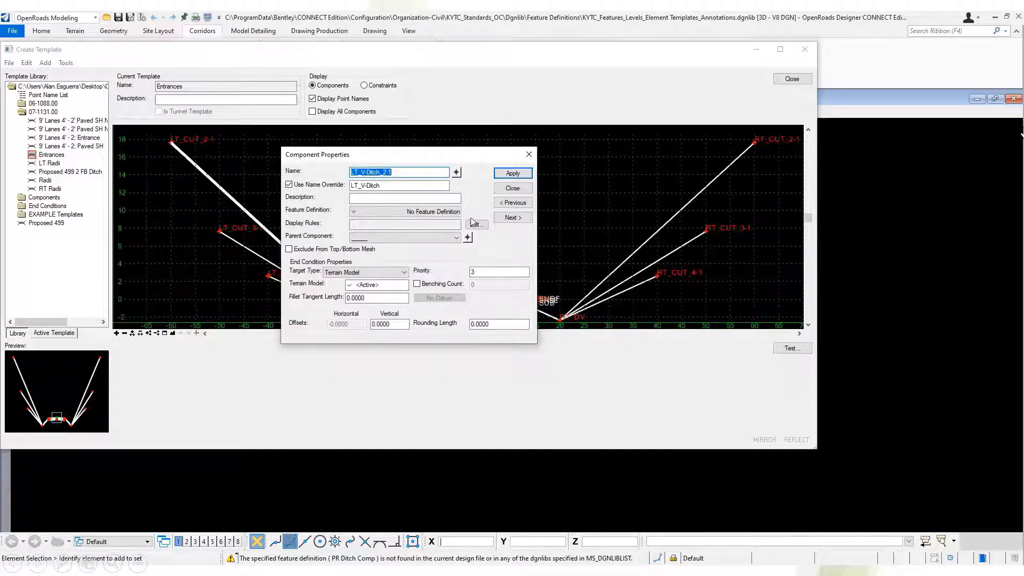
left_click(449, 214)
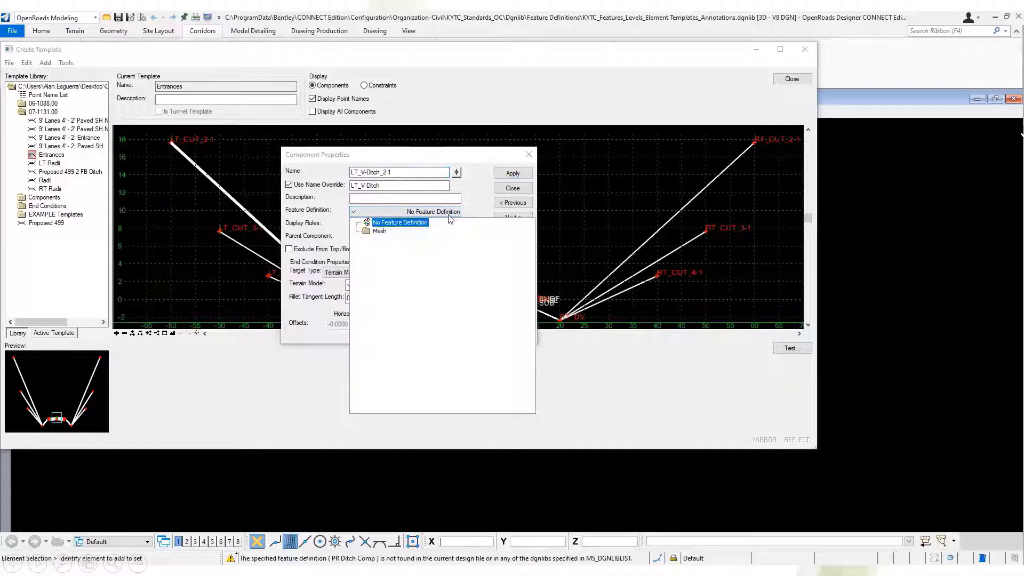
double_click(387, 232)
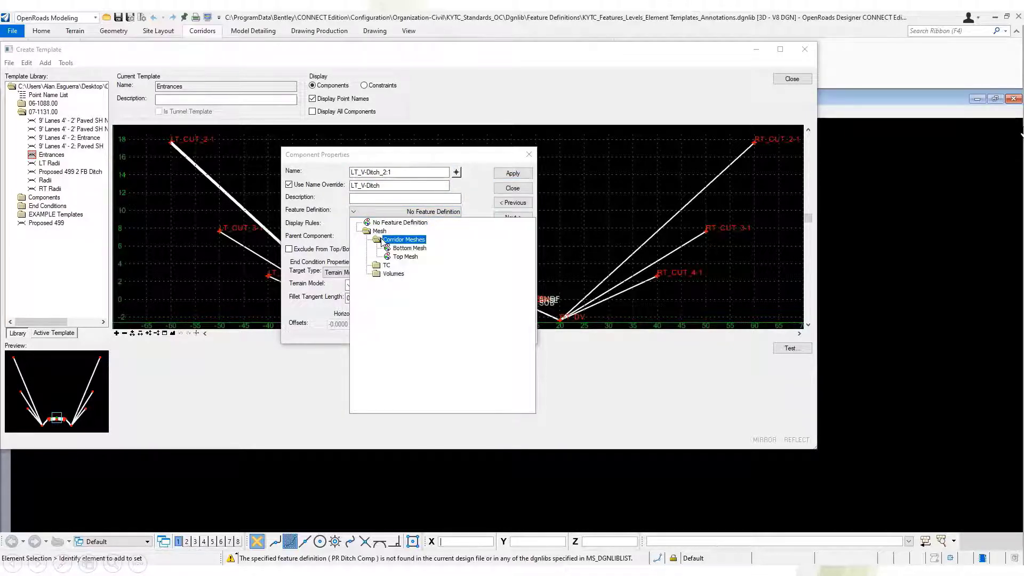
left_click(469, 200)
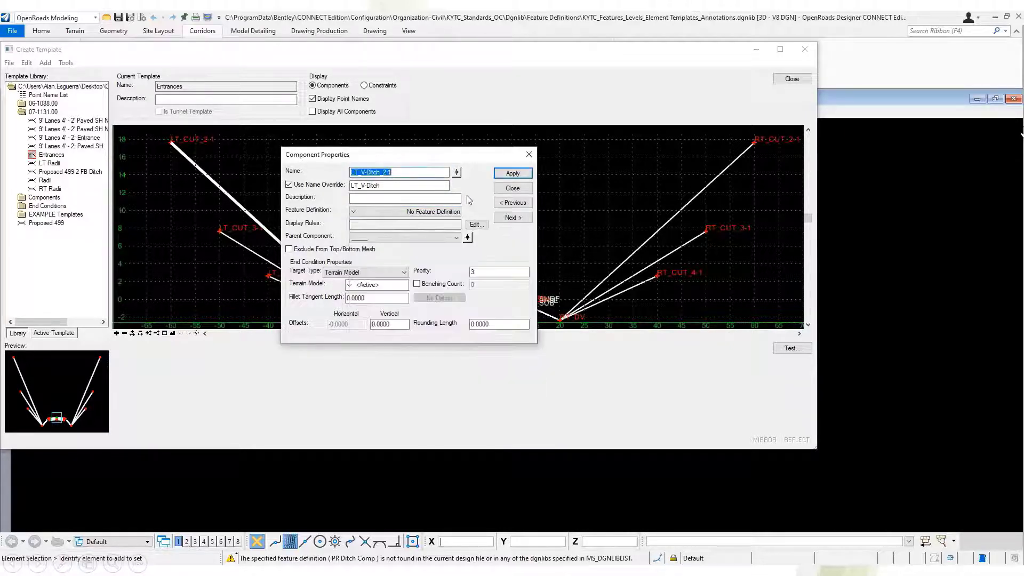
left_click(511, 189)
For the Entrances template, open Apply Feature Definition to Points, highlight CL_BASE, CL_SUB and CL_SURF, browse the Linear feature definitions, and close the dialog.
left_click(65, 63)
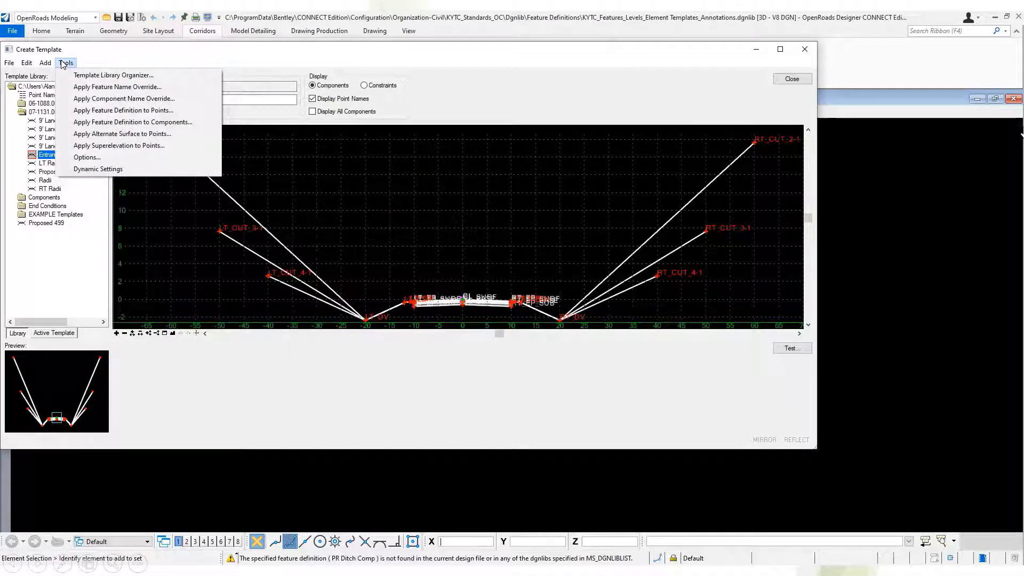
left_click(191, 112)
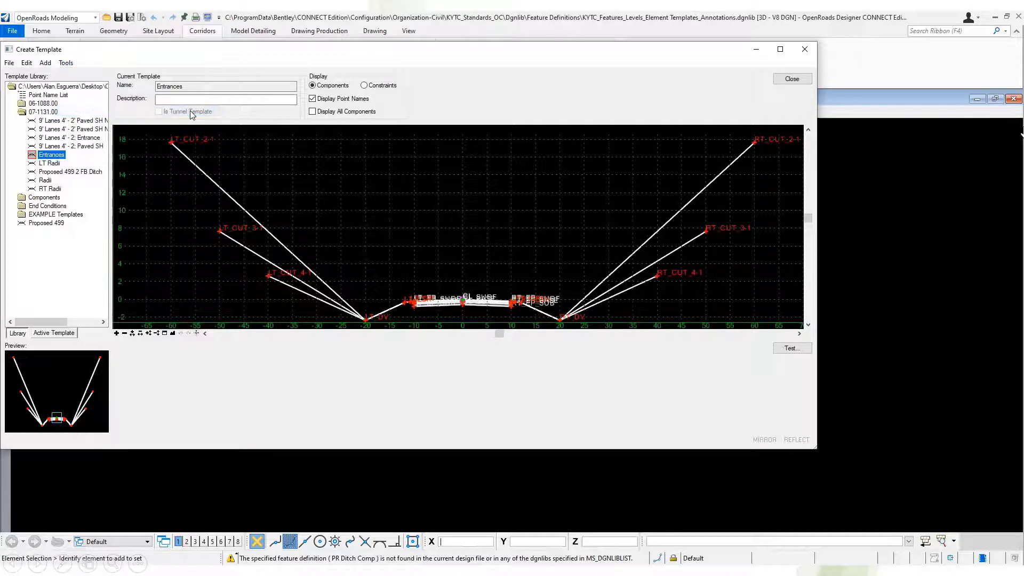
left_click(540, 276)
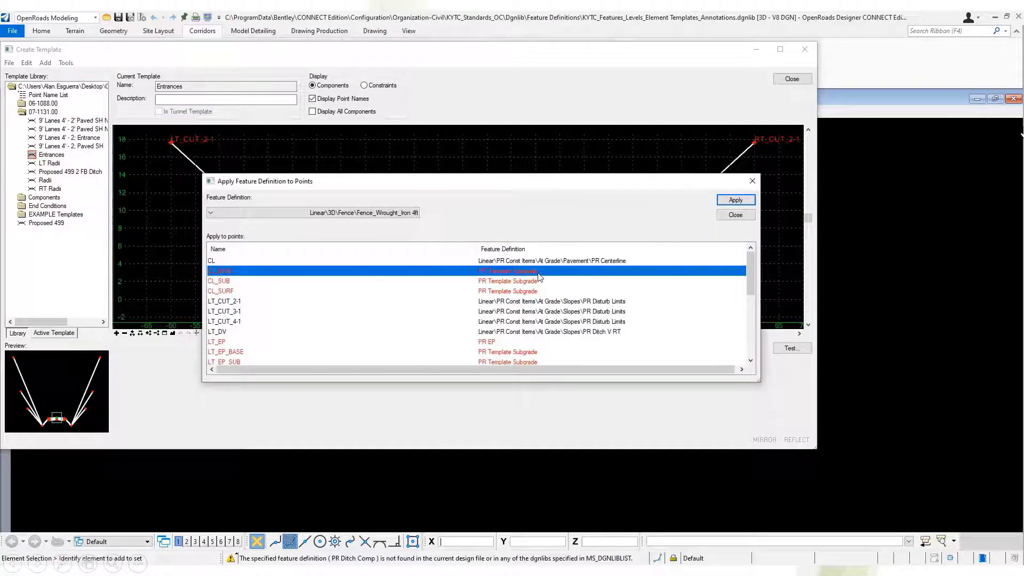
left_click(375, 213)
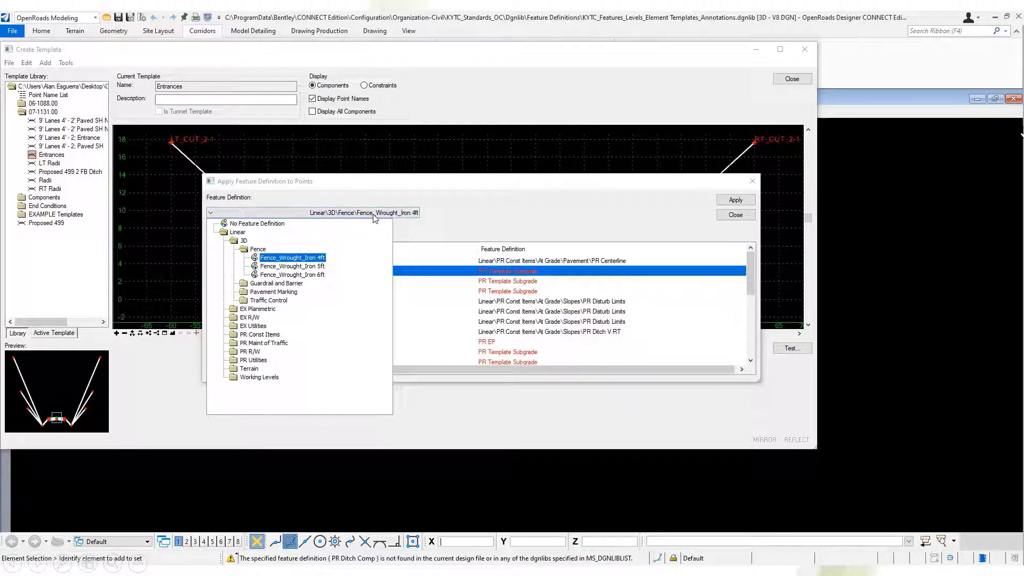
left_click(411, 222)
left_click(527, 292, "shift")
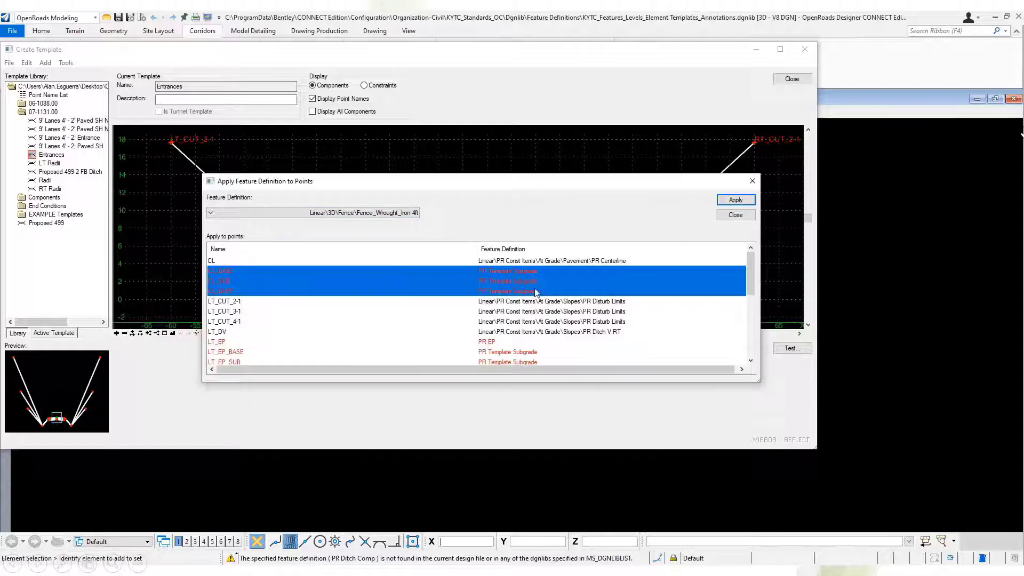
left_click(729, 206)
left_click(732, 219)
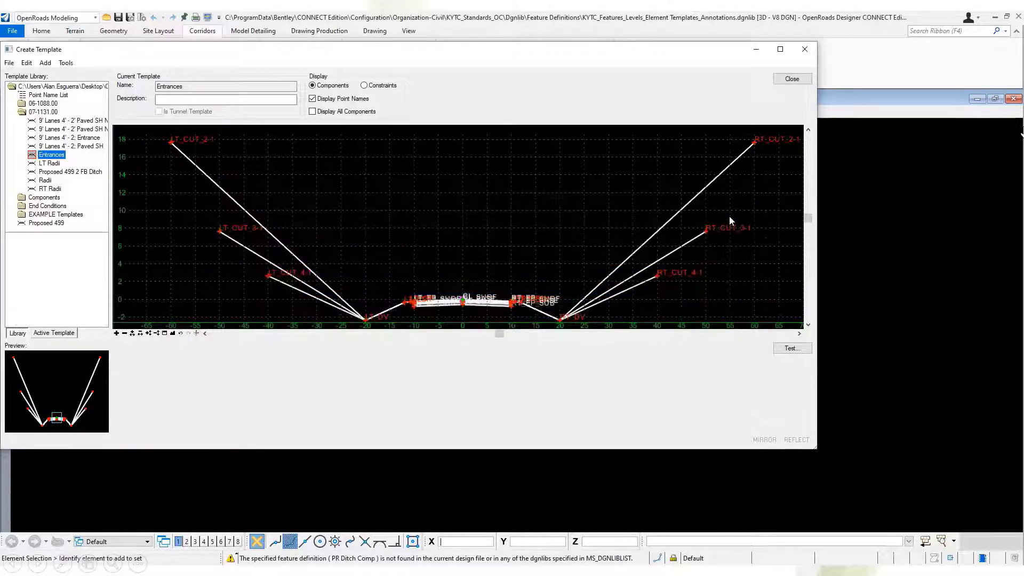
Open the Components_Remapped.itl template library from the Desktop folder in the template editor.
left_click(9, 63)
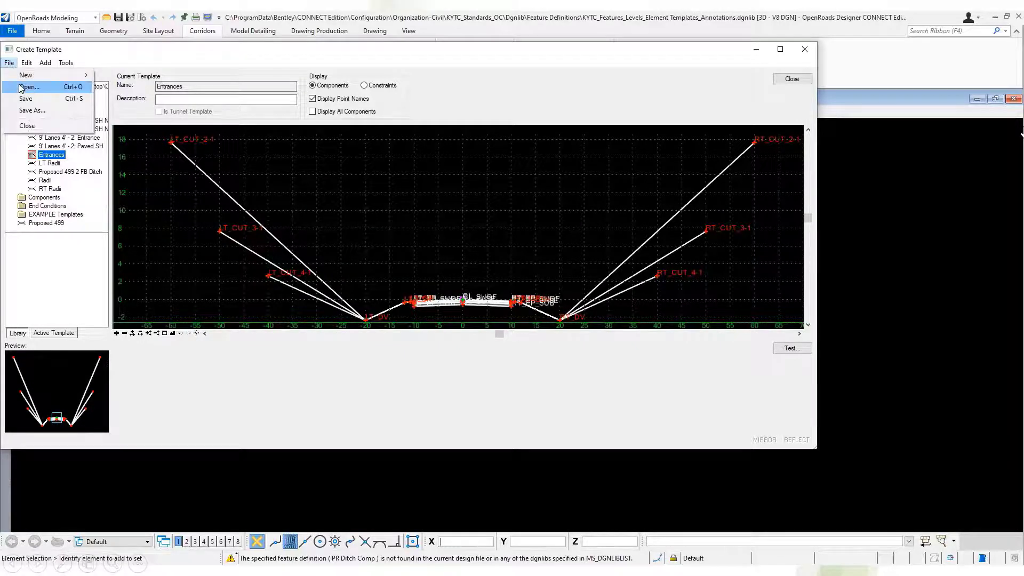
left_click(41, 91)
left_click(555, 332)
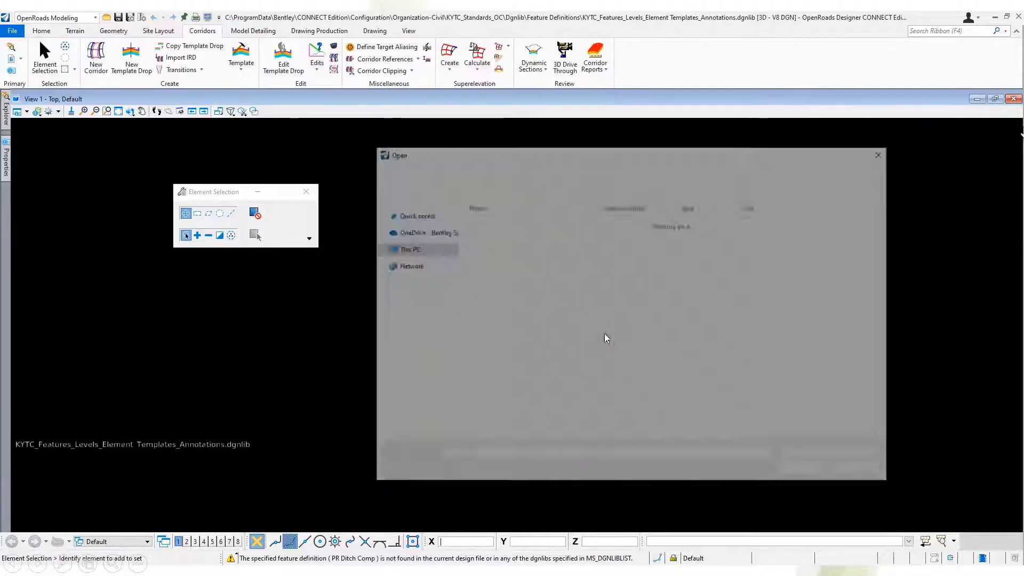
left_click(555, 233)
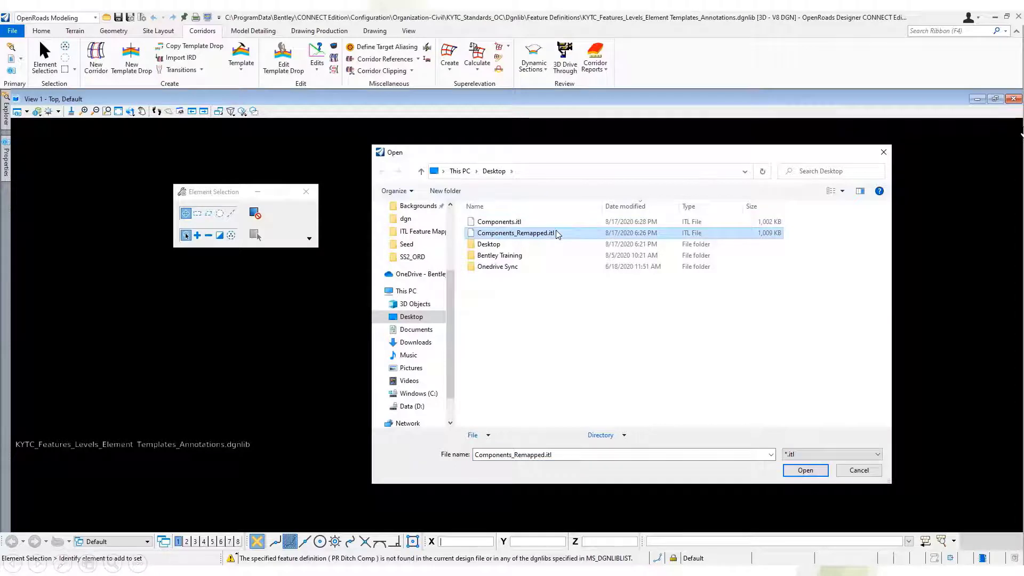
left_click(788, 472)
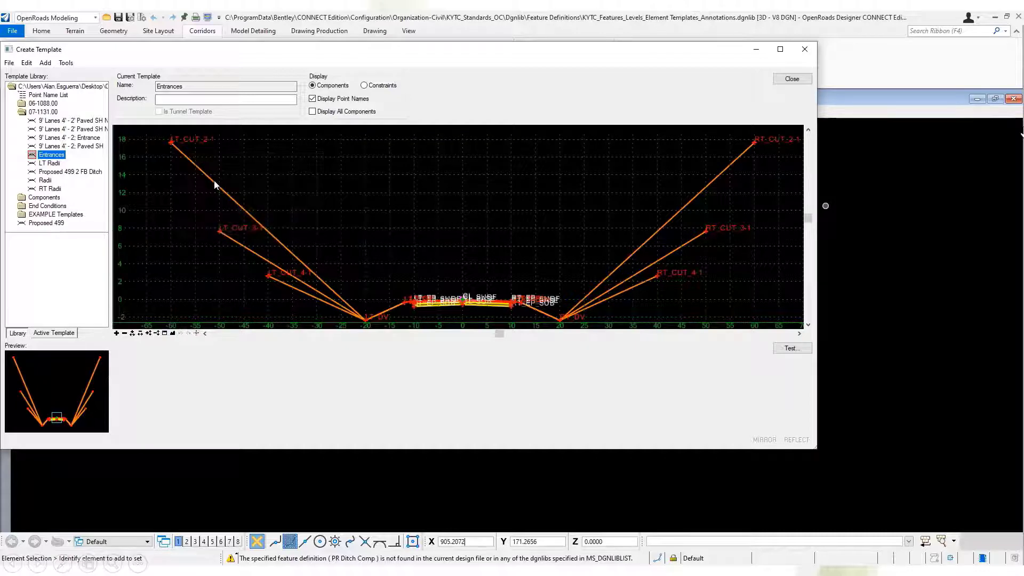
Open the properties of the LT_V-Ditch_2:1 component in the remapped Entrances template and check its assigned Mesh feature definition.
double_click(254, 162)
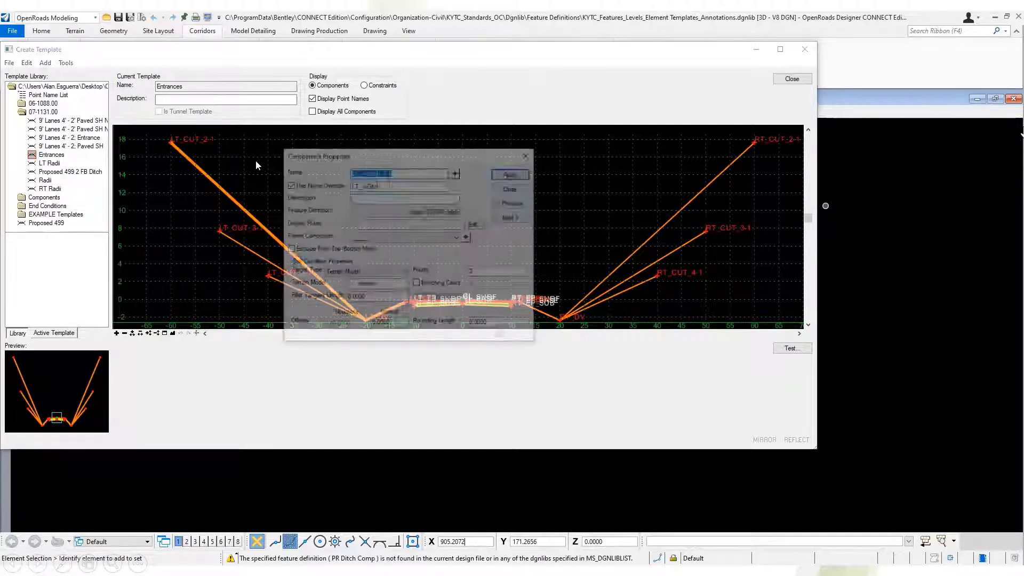
left_click(428, 213)
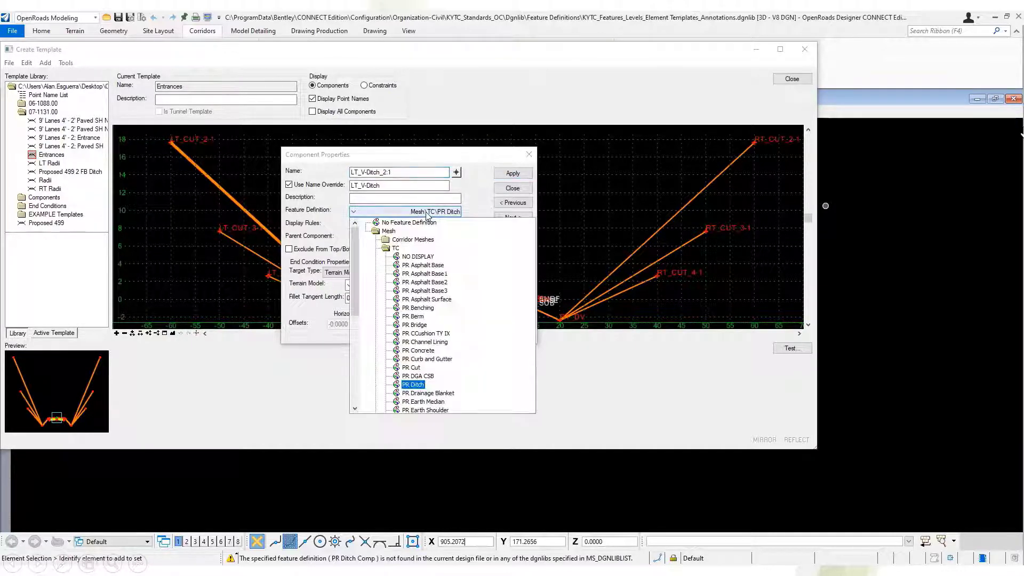
left_click(428, 216)
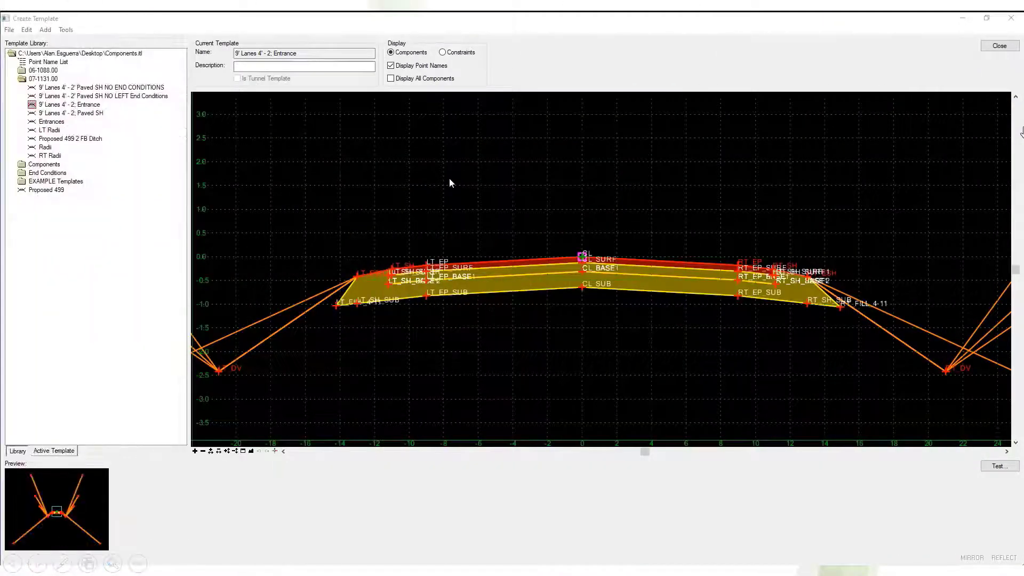
Enable the superelevation flag on the LT_ESH, LT_SH and LT_EP points of the 9' Lanes 4' - 2; Entrance template.
double_click(357, 277)
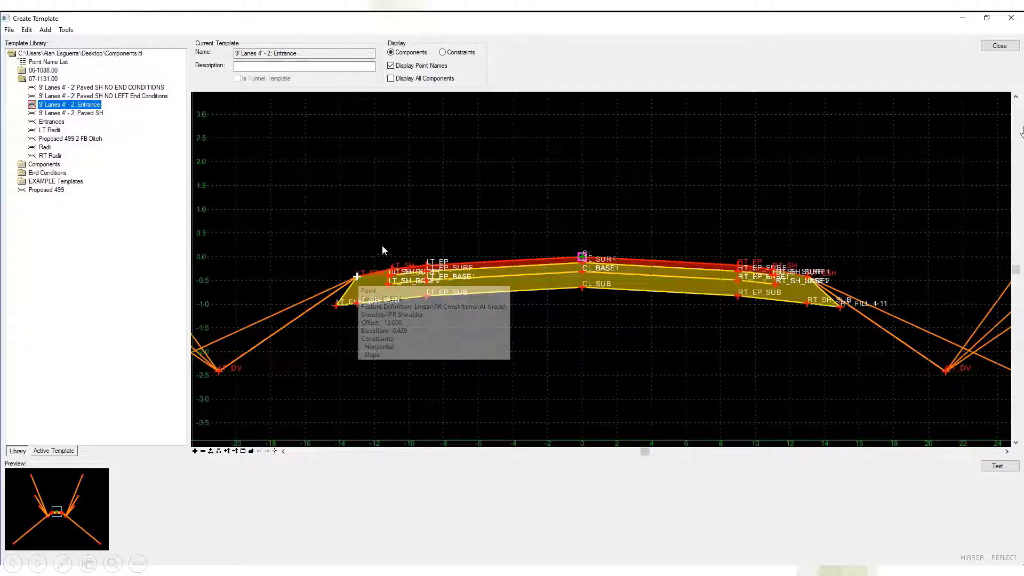
left_click(342, 178)
left_click(502, 143)
left_click(475, 141)
left_click(393, 270)
left_click(340, 182)
left_click(494, 143)
left_click(476, 142)
left_click(426, 266)
left_click(340, 182)
left_click(492, 143)
Enable the superelevation flag on the CL, RT_EP, RT_SH and RT_ESH points of the same Entrance template.
left_click(476, 142)
left_click(582, 256)
left_click(475, 141)
left_click(742, 267)
left_click(338, 182)
left_click(493, 143)
left_click(475, 142)
left_click(774, 271)
left_click(476, 142)
left_click(811, 276)
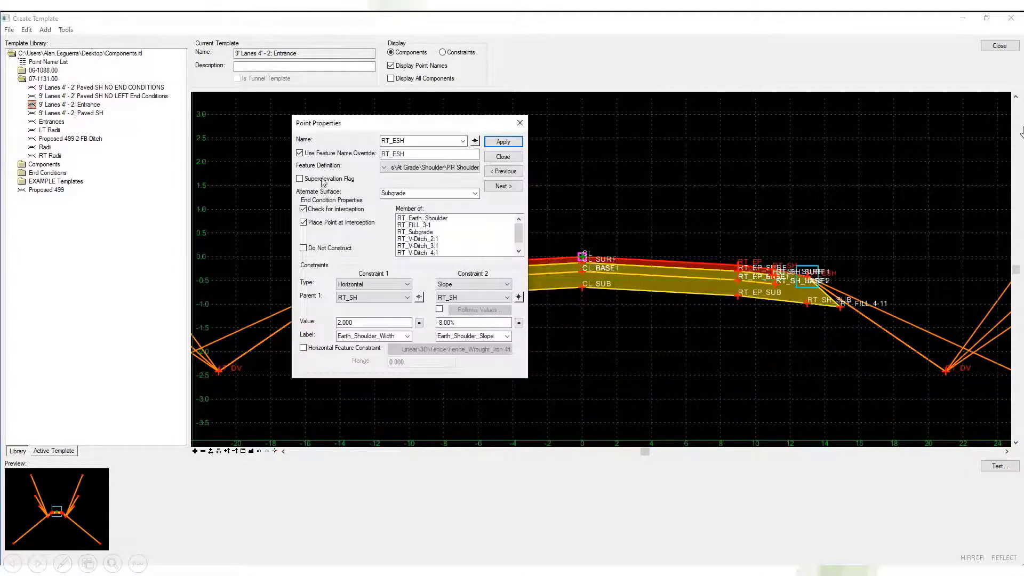
right_click(469, 259)
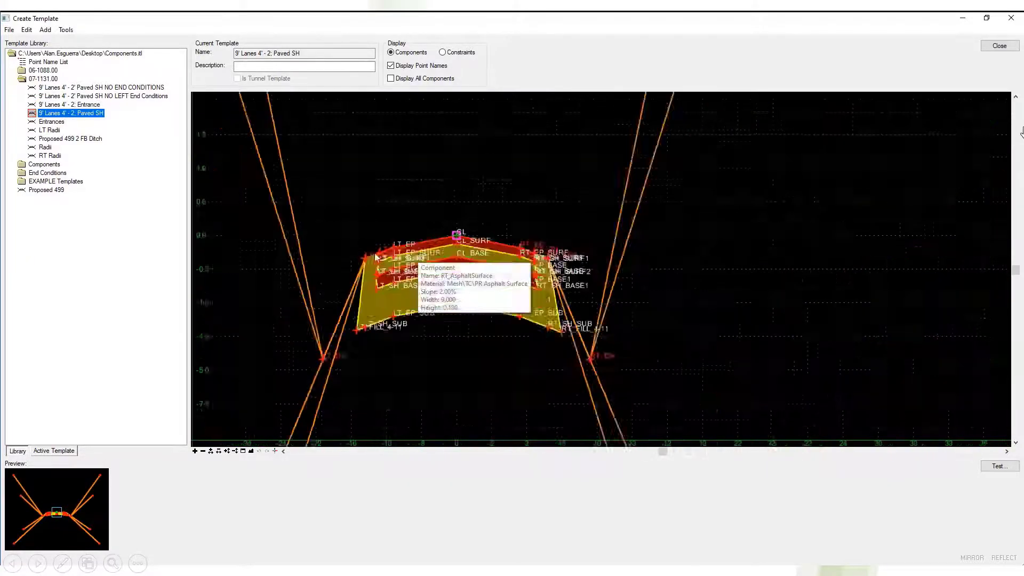
left_click(483, 264)
left_click(475, 142)
left_click(527, 212)
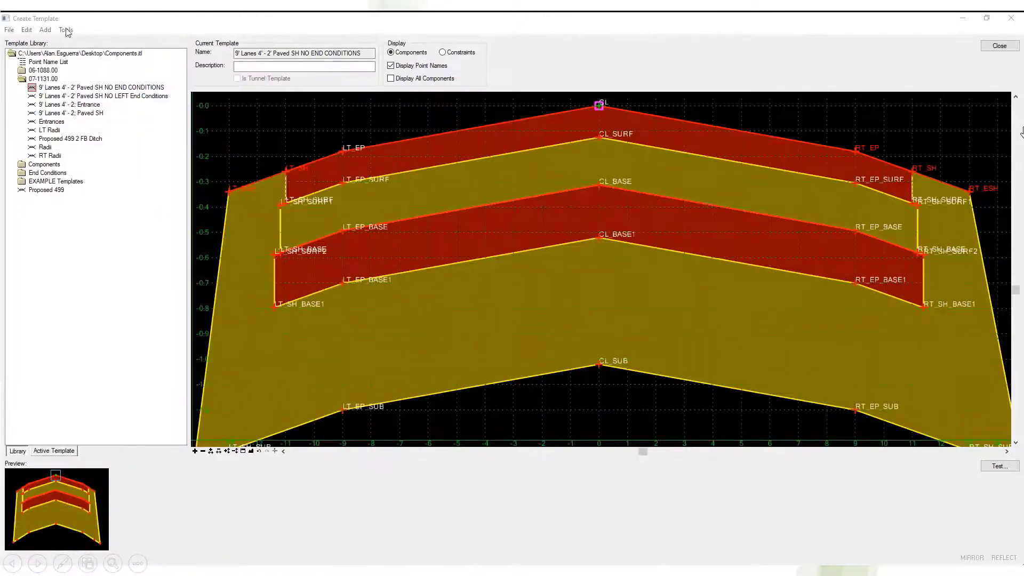
In Apply Superelevation to Points for the 9' Lanes 4' - 2' Paved SH NO END CONDITIONS template, select CL, LT_EP, LT_ESH, RT_EP, RT_ESH, RT_SH and LT_SH.
left_click(66, 30)
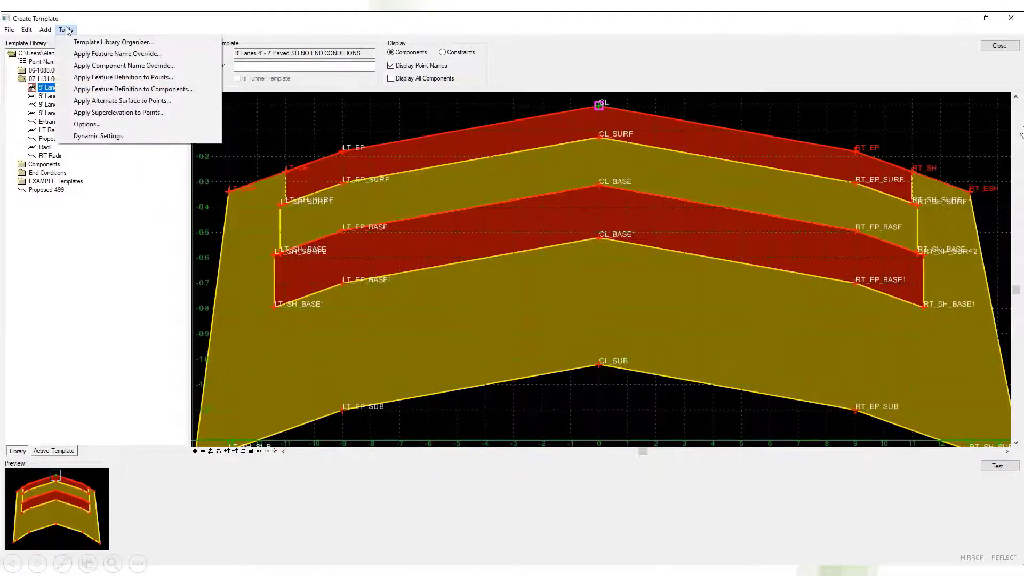
left_click(212, 113)
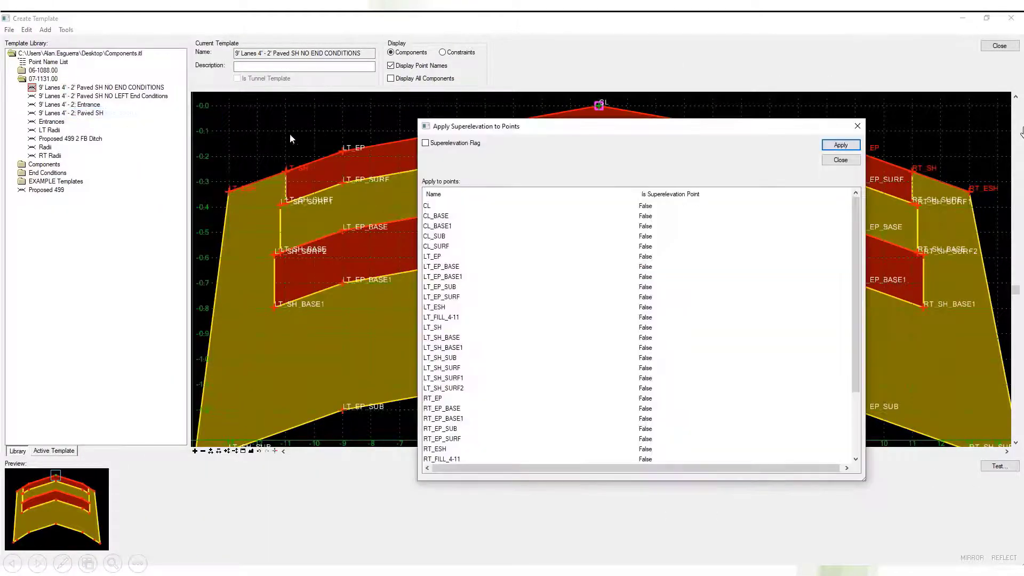
left_click(506, 206)
left_click(463, 256, "ctrl")
left_click(469, 308, "ctrl")
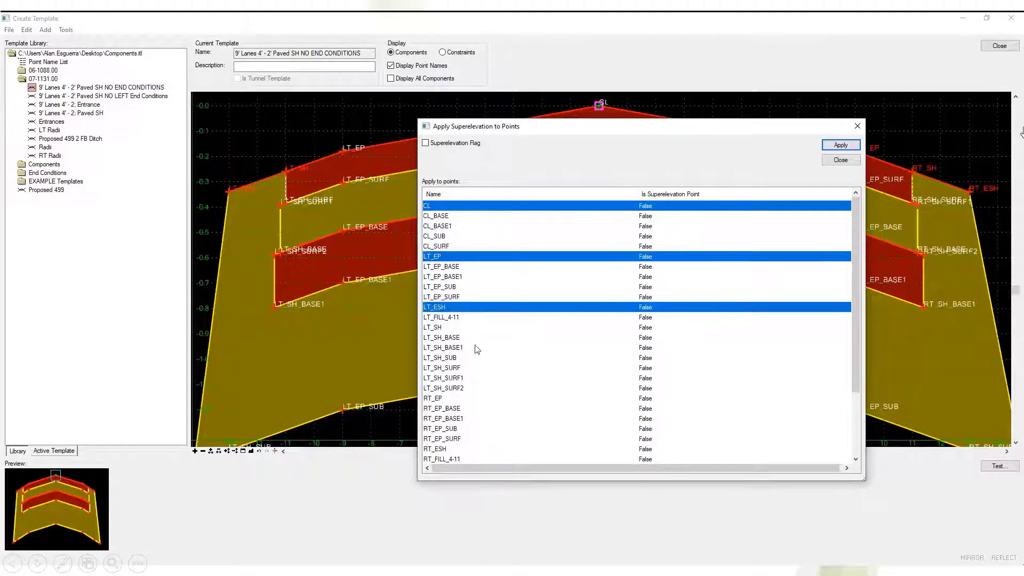
left_click(475, 398, "ctrl")
left_click(465, 449, "ctrl")
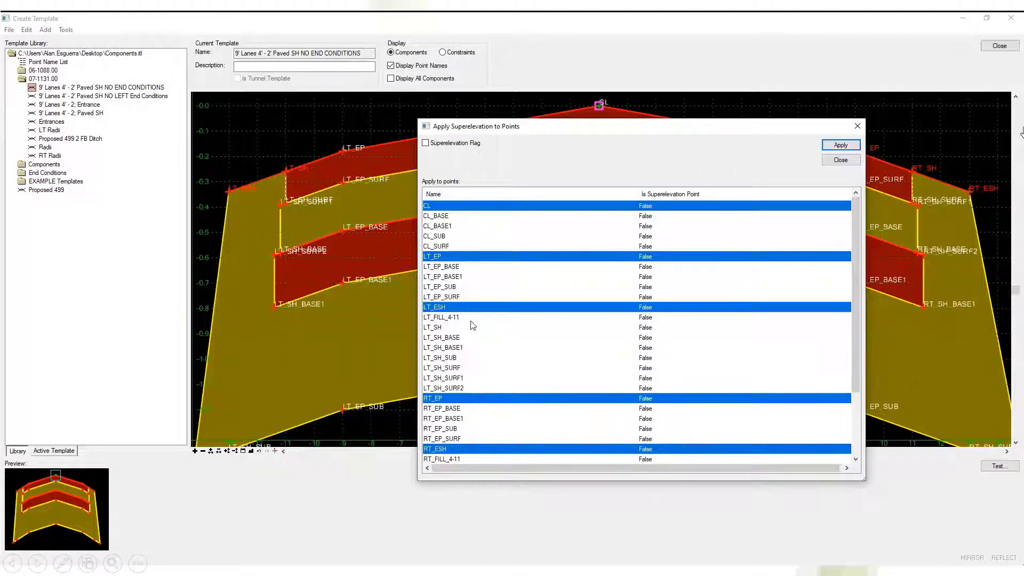
left_click_drag(855, 295, 856, 358)
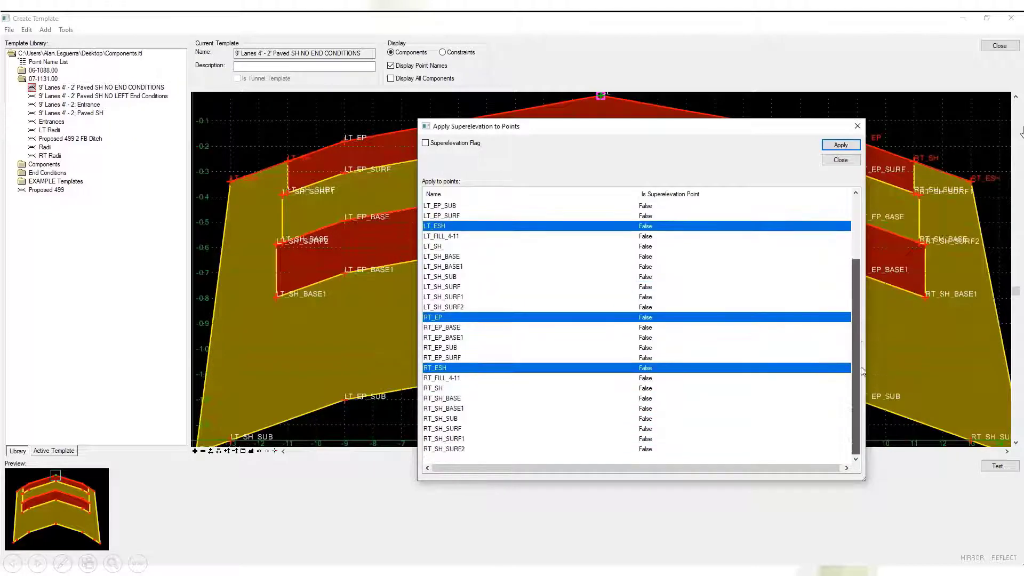
left_click(450, 389, "ctrl")
left_click(487, 247, "ctrl")
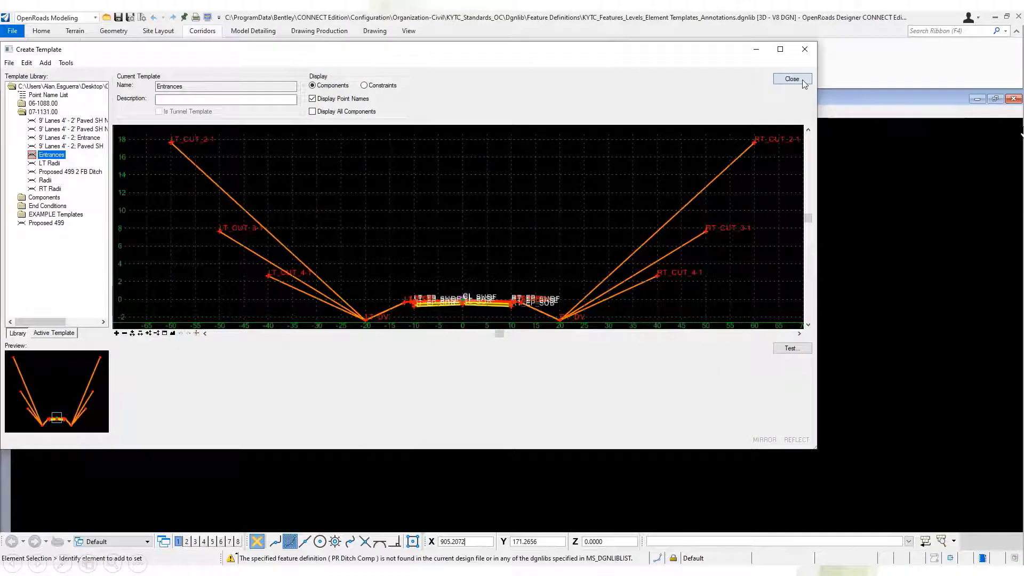
Close the template editor and rename Components.itl on the Windows desktop as Components.itl.bak.
left_click(792, 79)
left_click(517, 332)
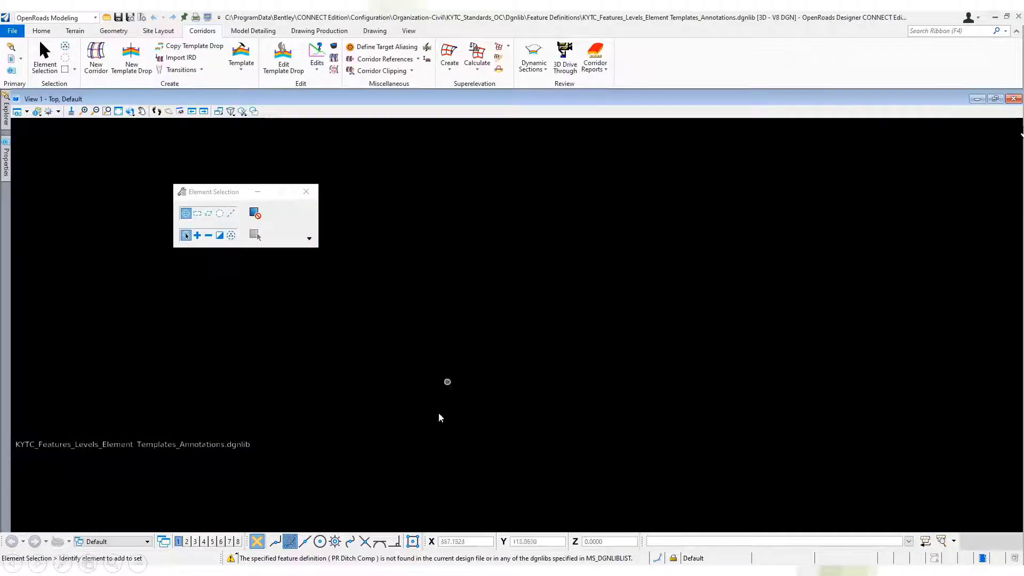
mouse_move(391, 571)
left_click(437, 527)
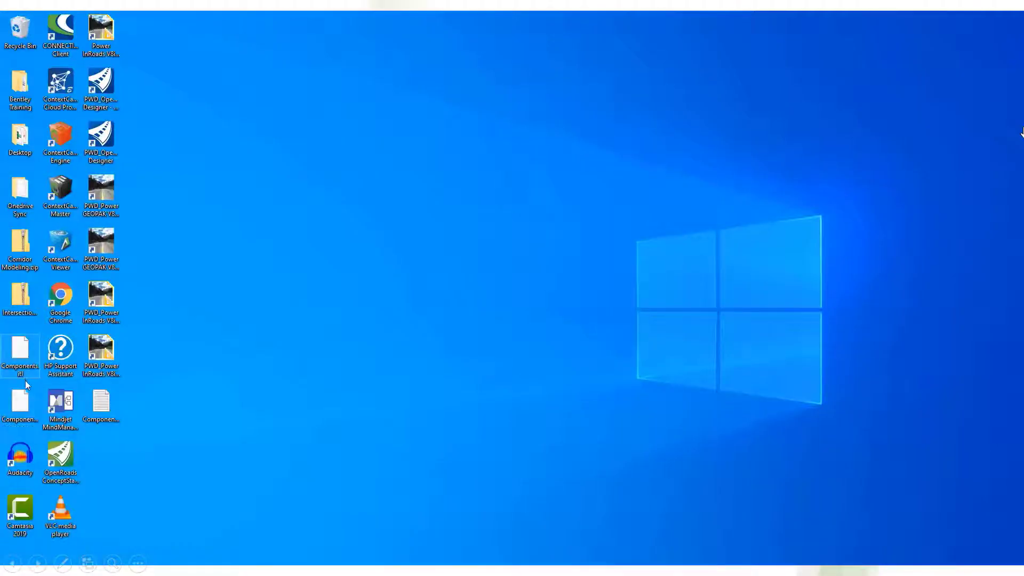
left_click(24, 372)
left_click(25, 374)
type("bak")
key("Return")
key("Return")
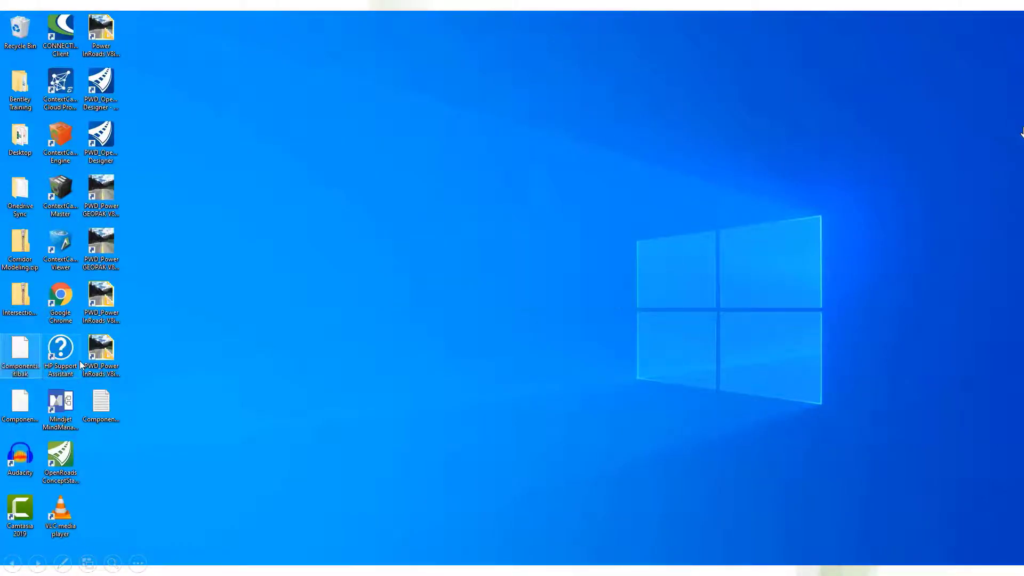
Rename Components_Remapped.itl on the desktop by removing the _Remapped suffix.
left_click(11, 415)
left_click(25, 426)
left_click(33, 429)
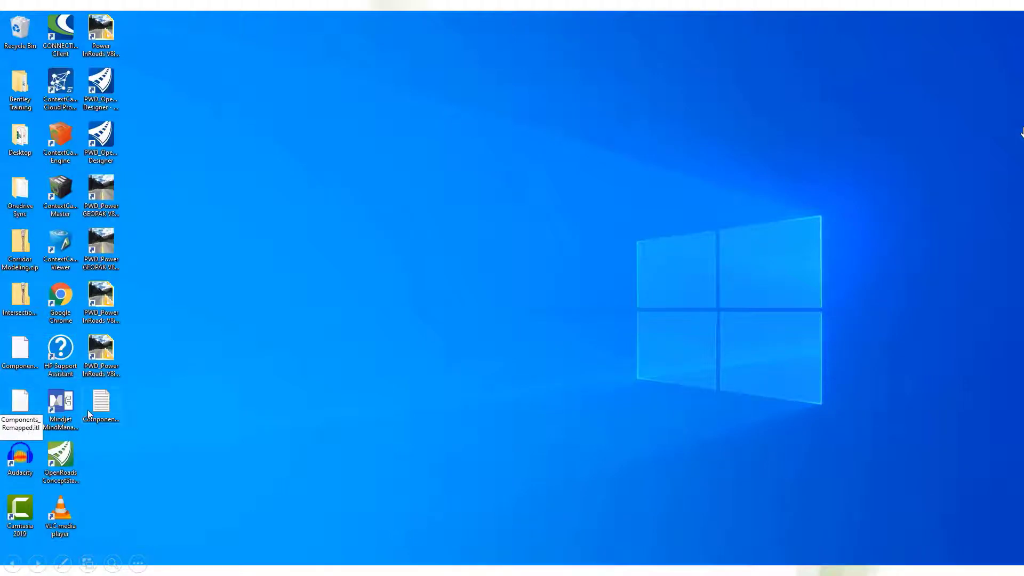
key("BackSpace")
key("BackSpace")
key("BackSpace")
key("BackSpace")
key("BackSpace")
key("BackSpace")
key("BackSpace")
key("BackSpace")
key("BackSpace")
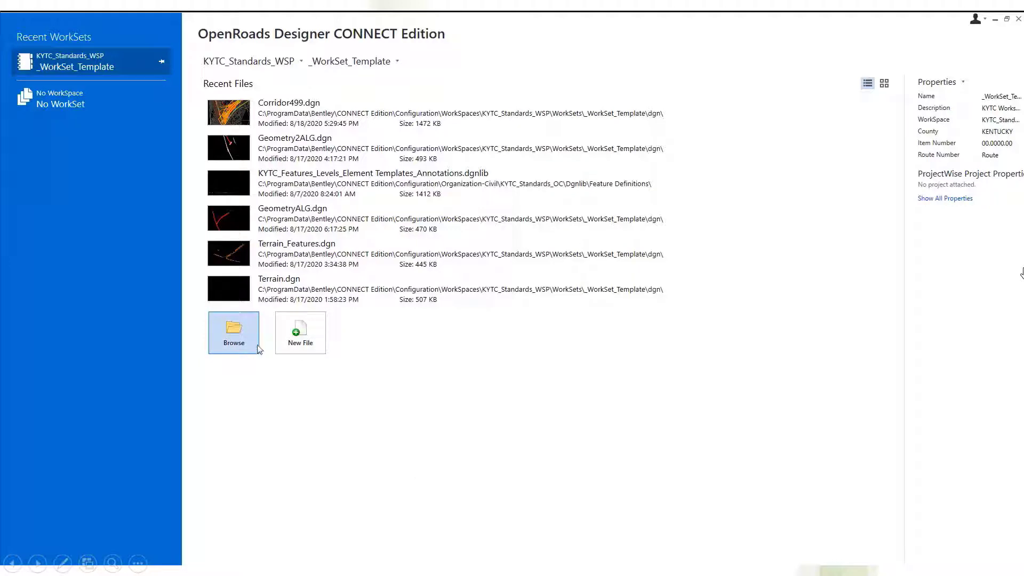
Create a new design file named SUPER_CSV in OpenRoads Designer, based on the KYTC_ORD_2D_Seed.dgn seed file.
left_click(301, 334)
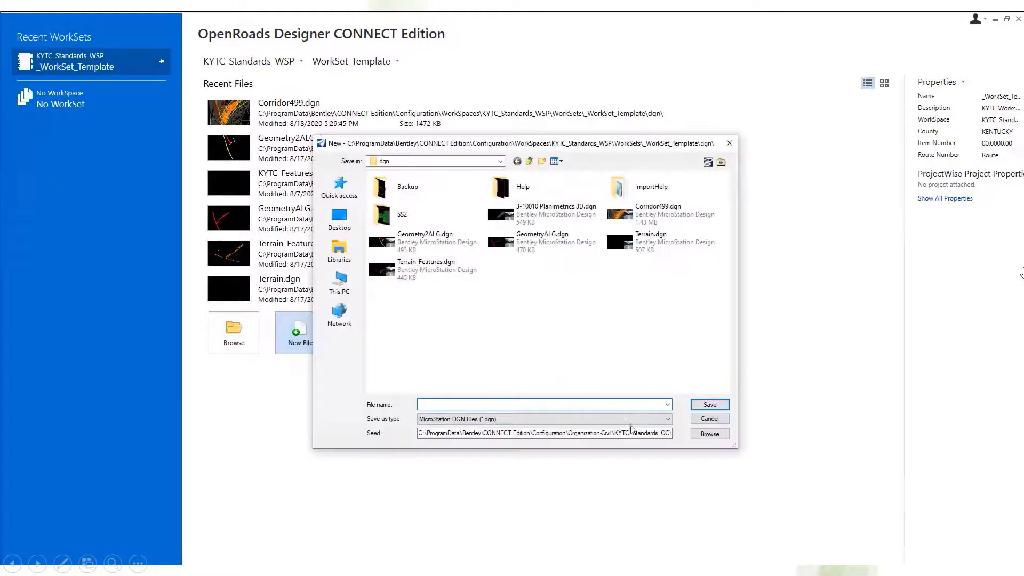
left_click_drag(647, 433, 720, 435)
left_click(645, 433)
left_click(597, 404)
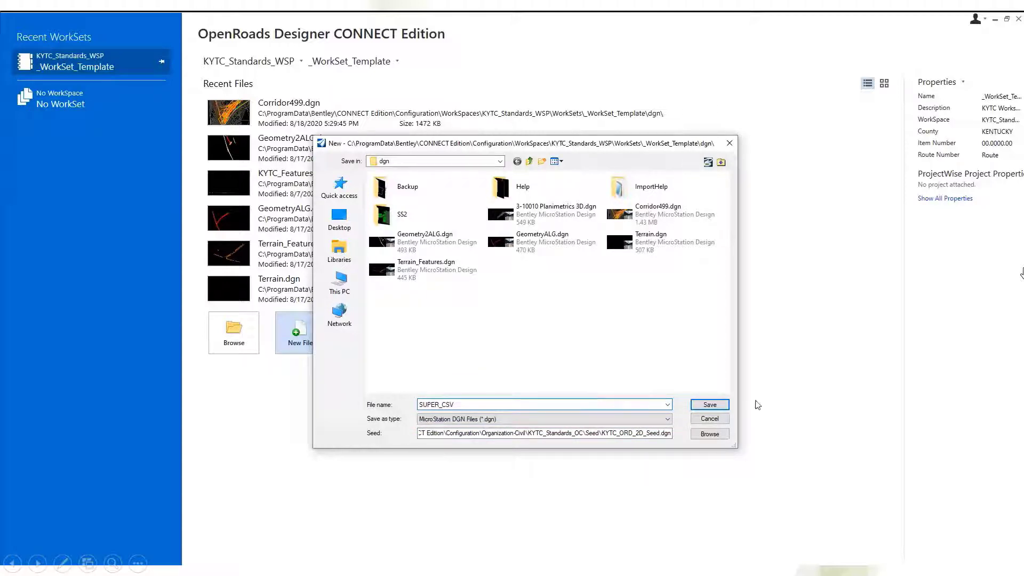
left_click(725, 405)
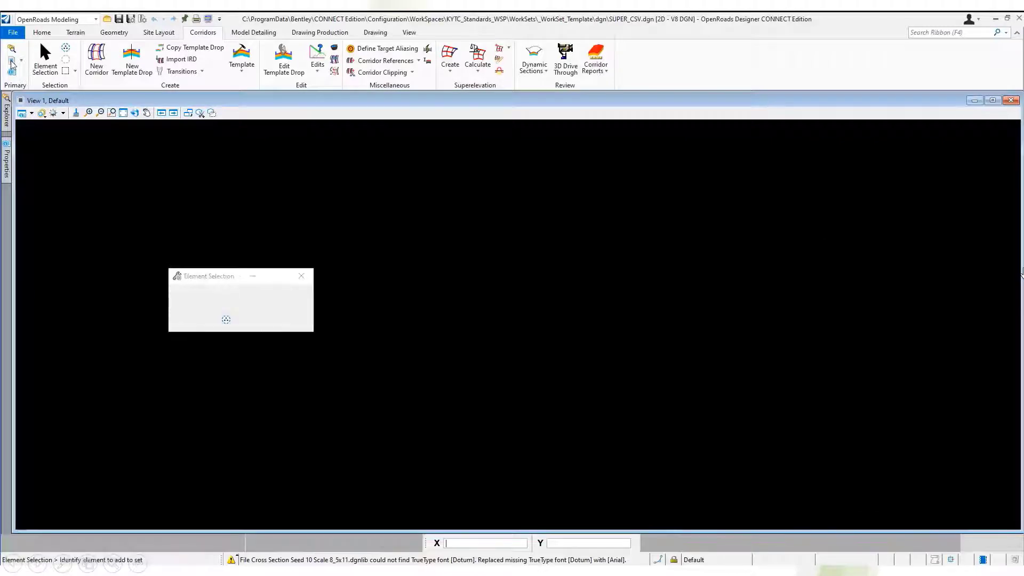
Attach GeometryALG.dgn as a reference to SUPER_CSV.dgn with Coincident - World orientation.
left_click(12, 66)
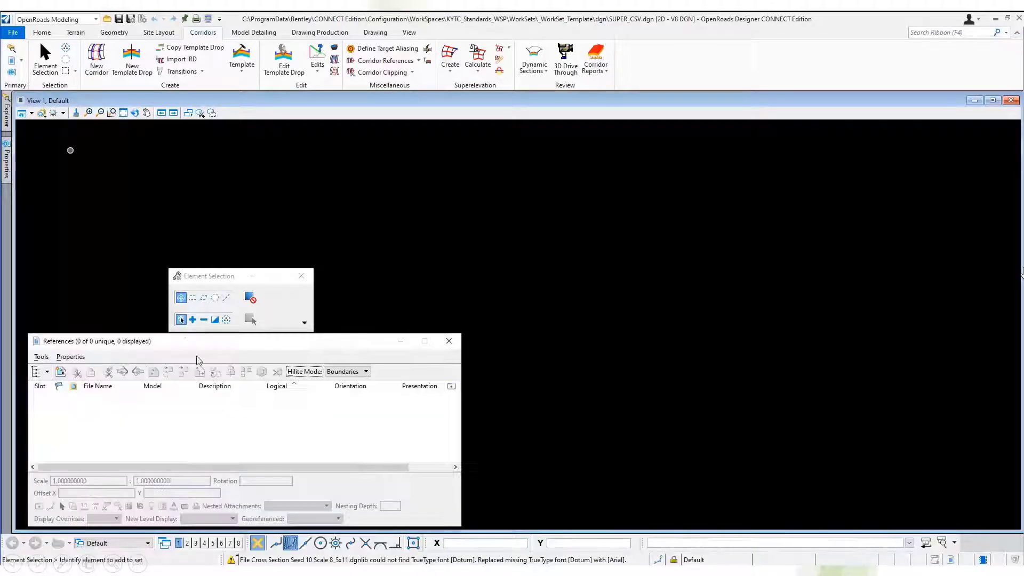
right_click(210, 410)
left_click(236, 150)
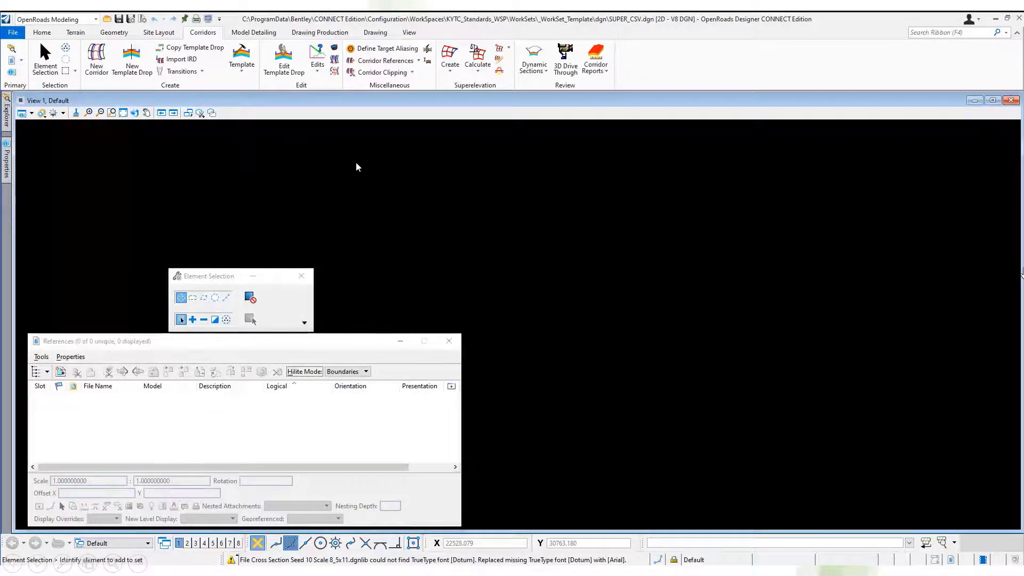
left_click(421, 280)
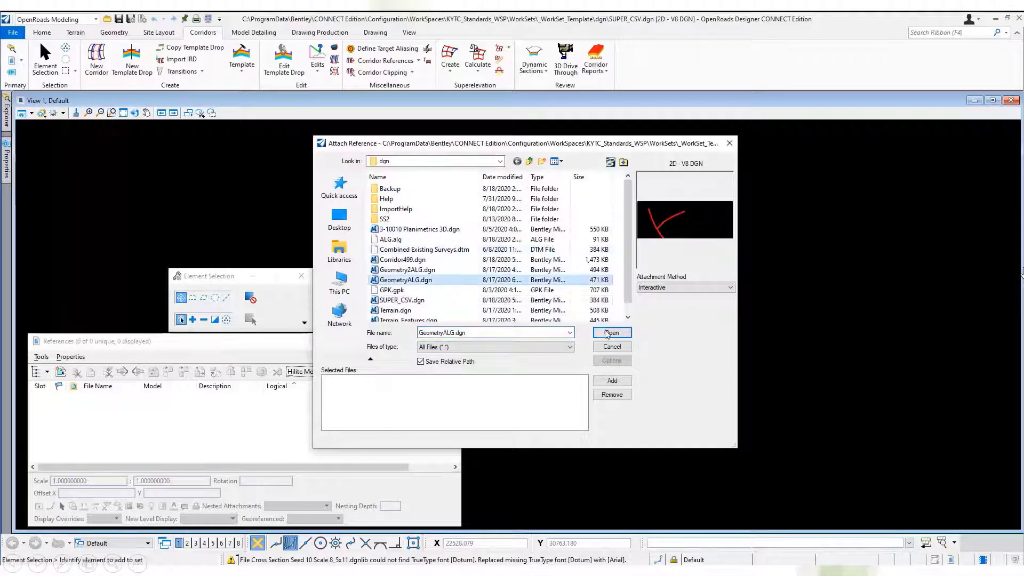
left_click(609, 333)
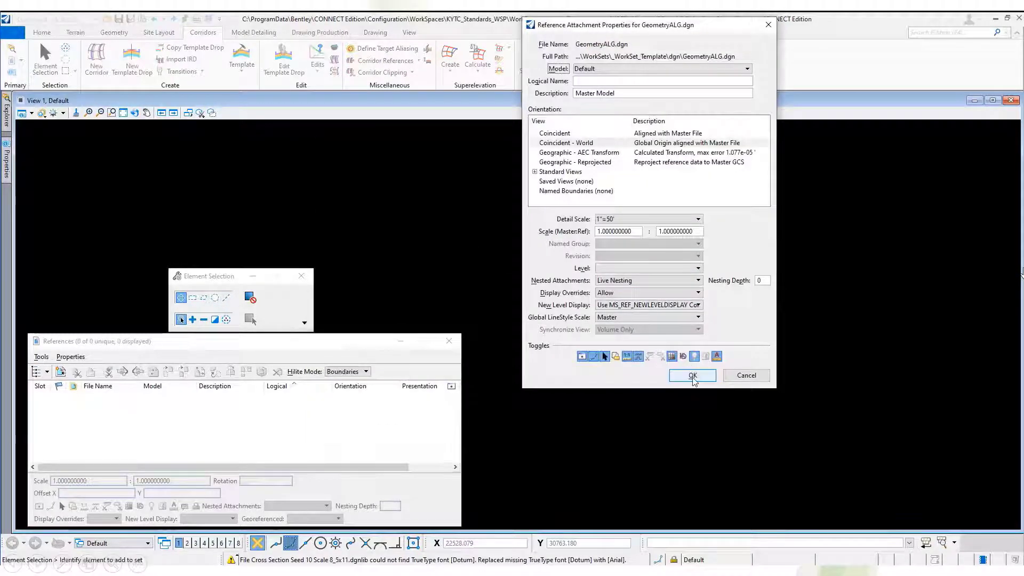
left_click(599, 356)
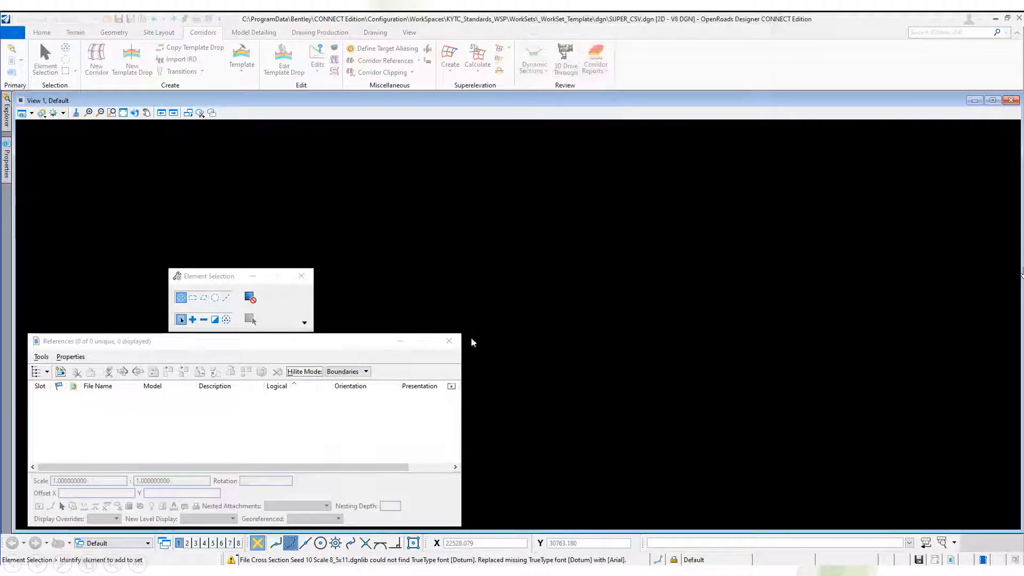
Create a superelevation section over the full length of the branching alignment, locked to start and end, with manual lane creation and the Superelevation feature definition.
left_click(123, 112)
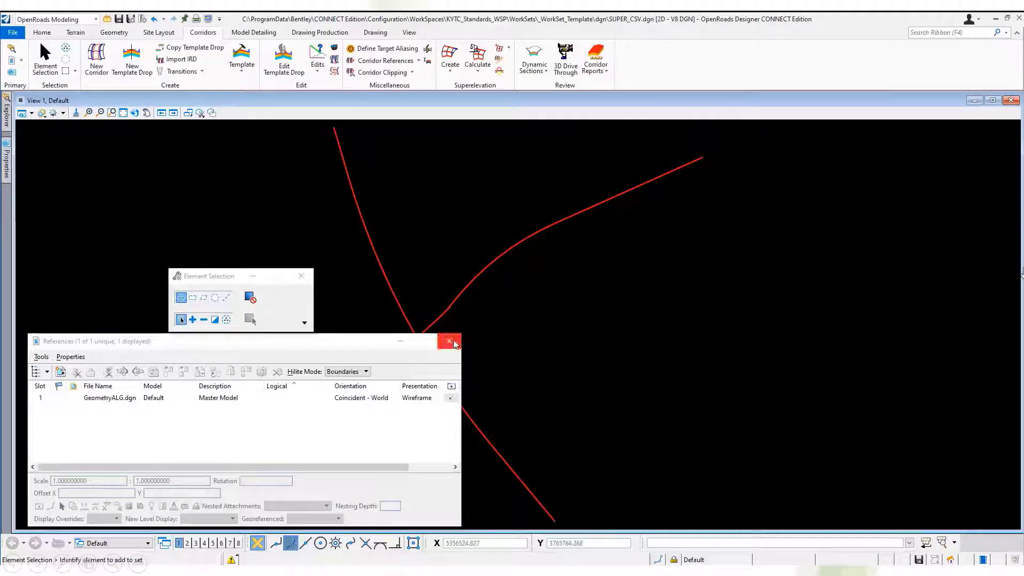
left_click(449, 341)
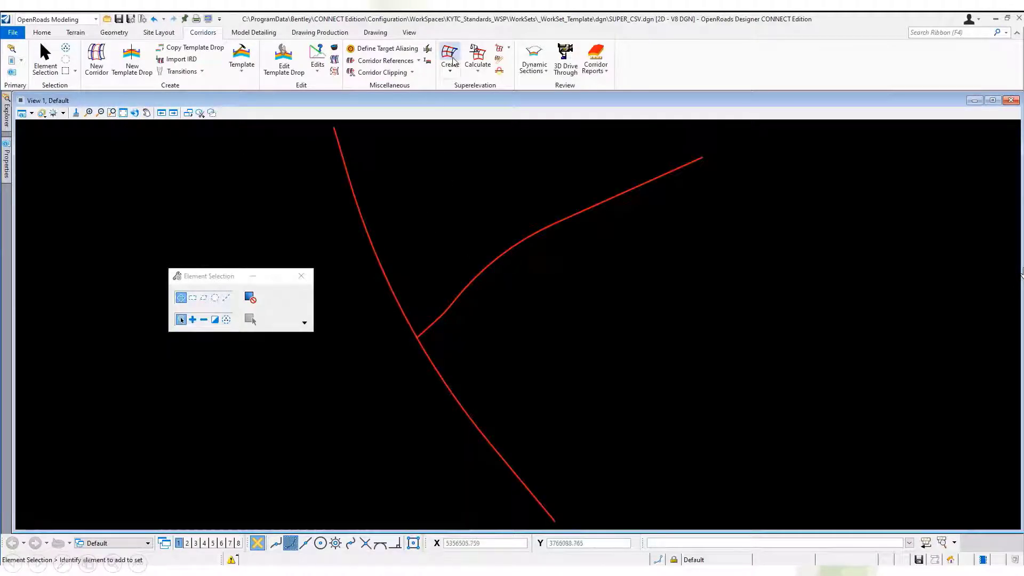
left_click(452, 72)
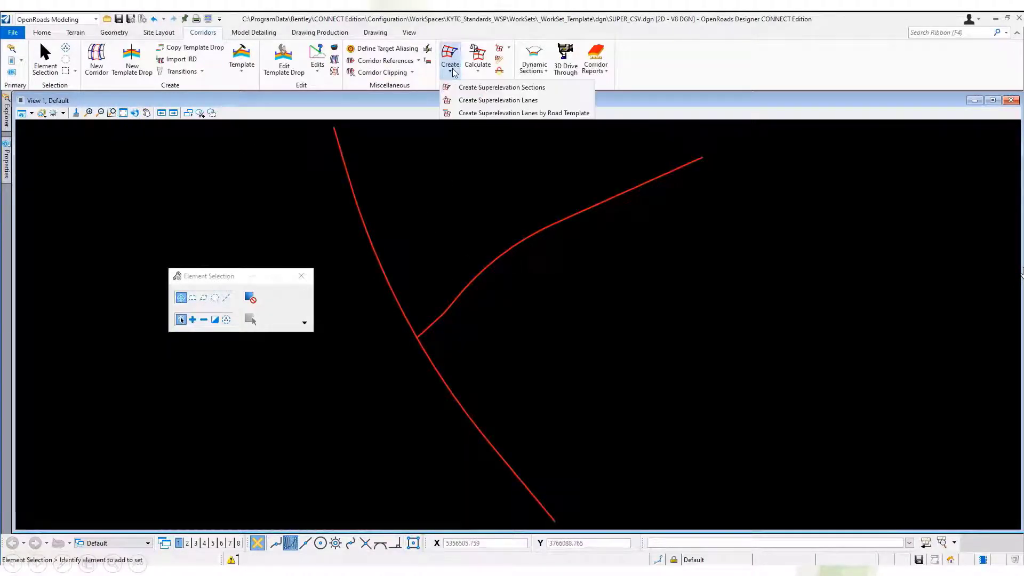
left_click(579, 91)
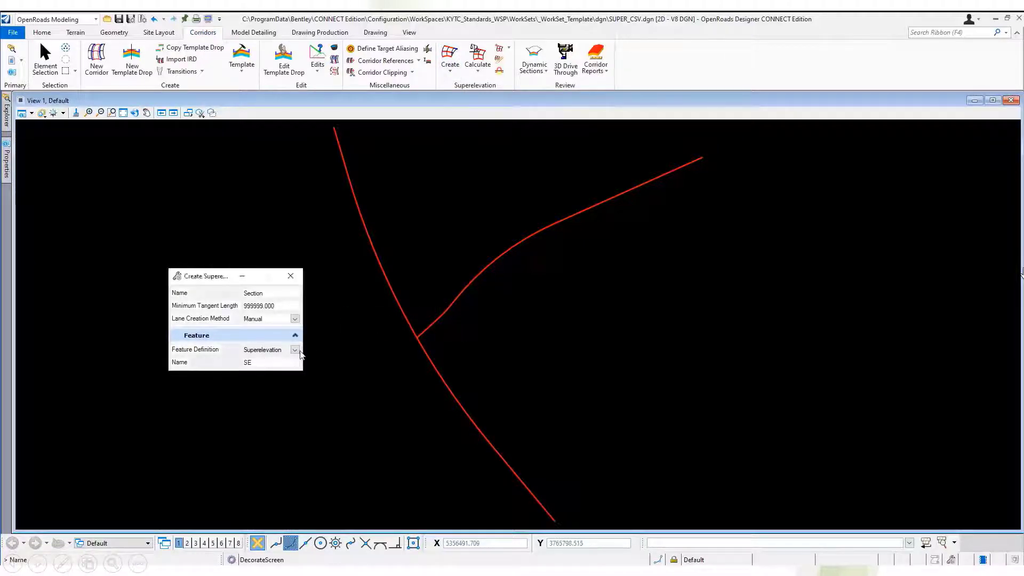
left_click(295, 350)
left_click(297, 352)
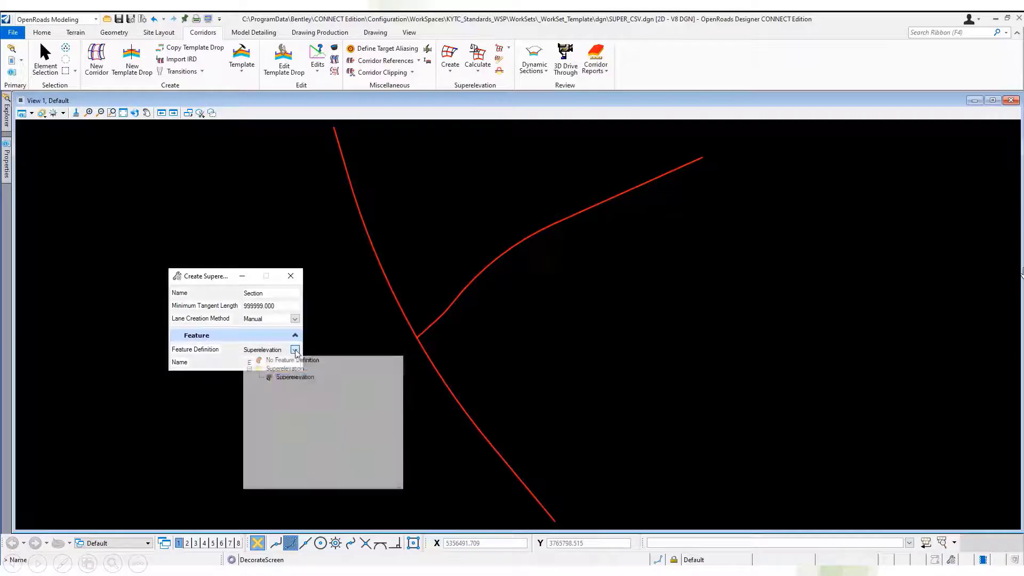
left_click(459, 293)
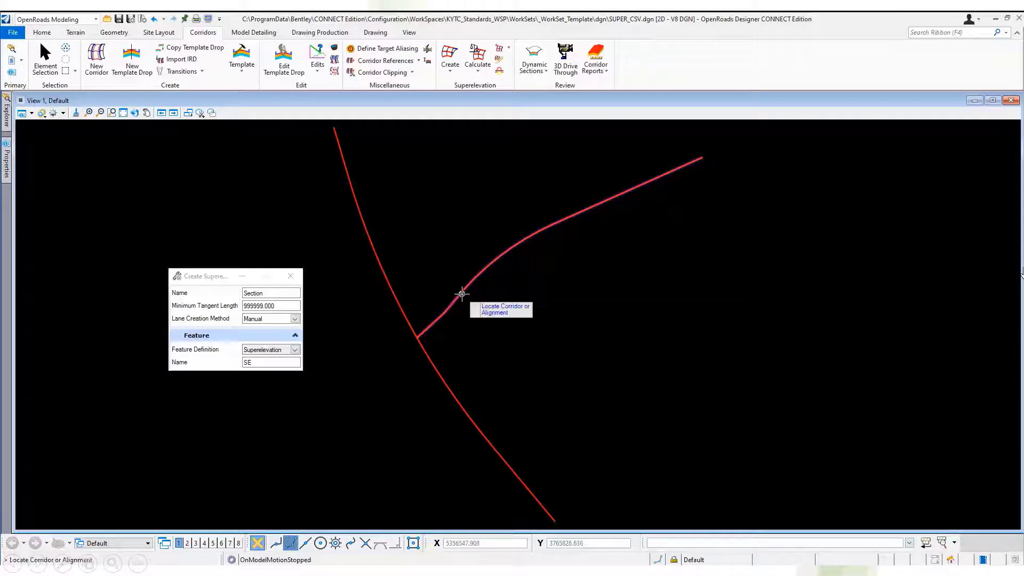
left_click(462, 293)
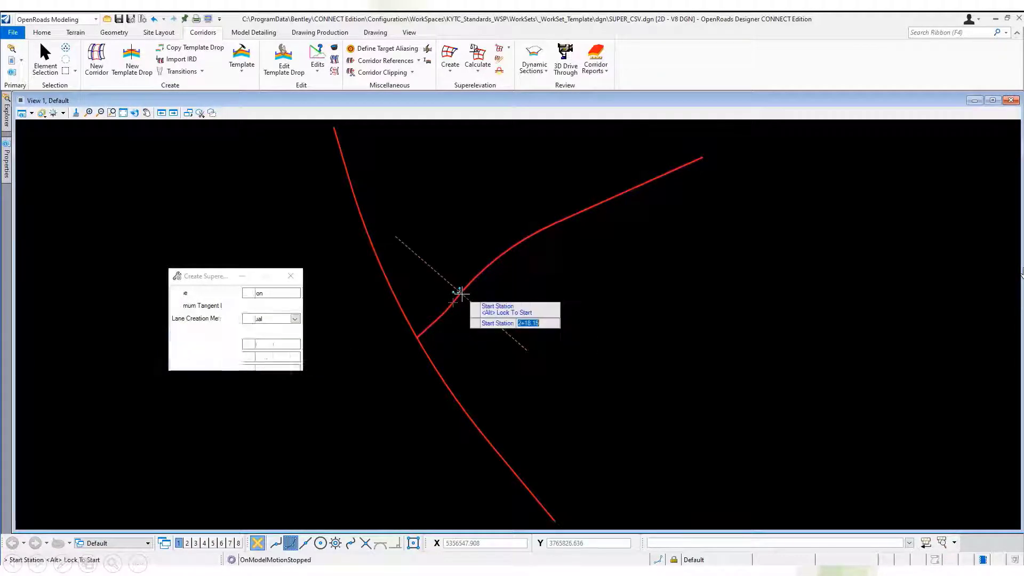
left_click(260, 306)
left_click(260, 331)
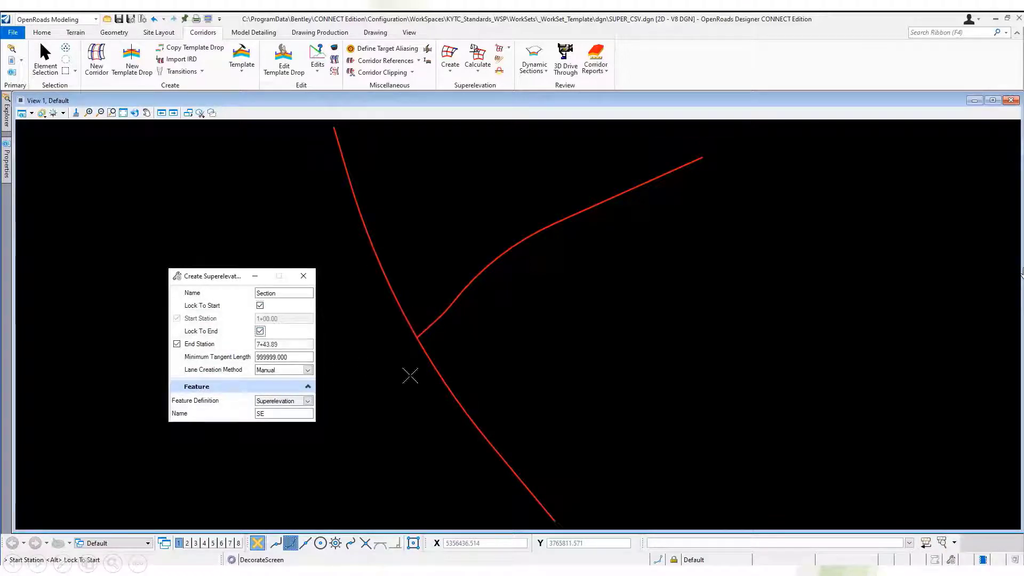
left_click(419, 379)
left_click(422, 380)
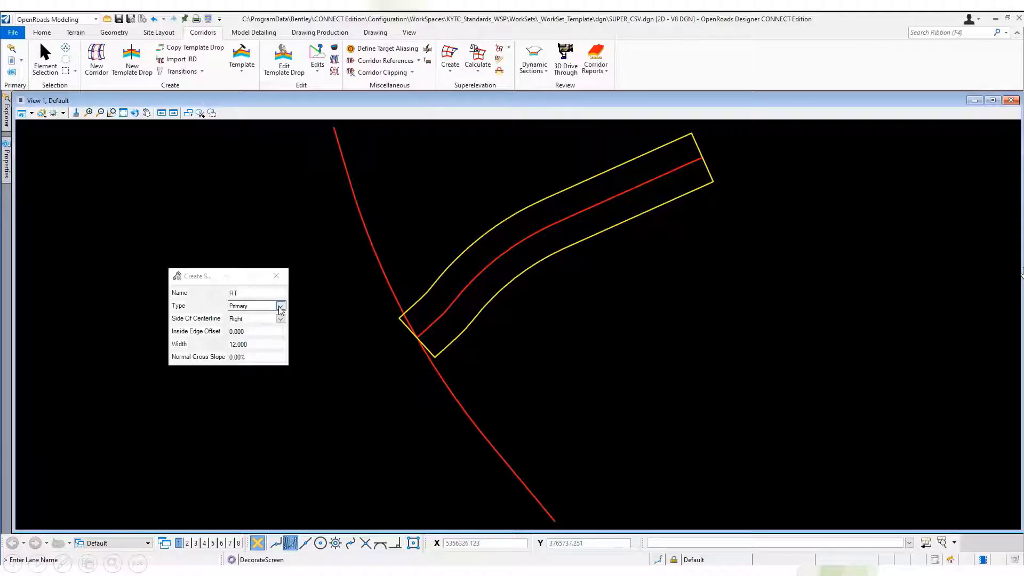
Create a primary superelevation lane named RT on the right of centerline with inside edge offset 0, width 12 and 0% normal cross slope.
left_click(280, 307)
left_click(280, 306)
left_click(280, 293)
left_click(380, 361)
left_click(381, 360)
left_click(381, 360)
left_click(381, 360)
left_click(381, 360)
left_click(381, 361)
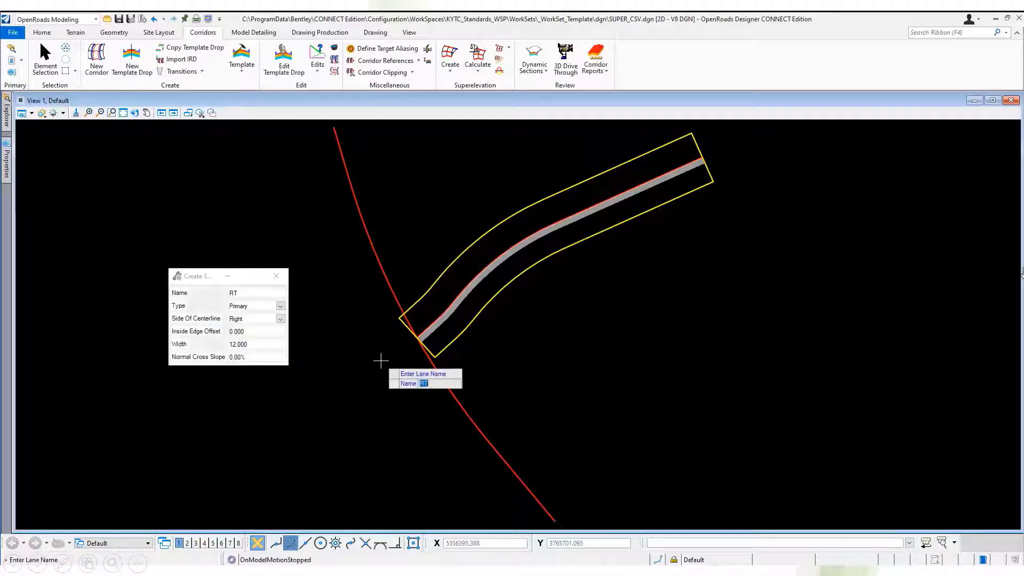
Create a second right-side primary lane named RT2 with inside edge offset 12, width 12 and 0% normal cross slope.
left_click(264, 293)
left_click(259, 330)
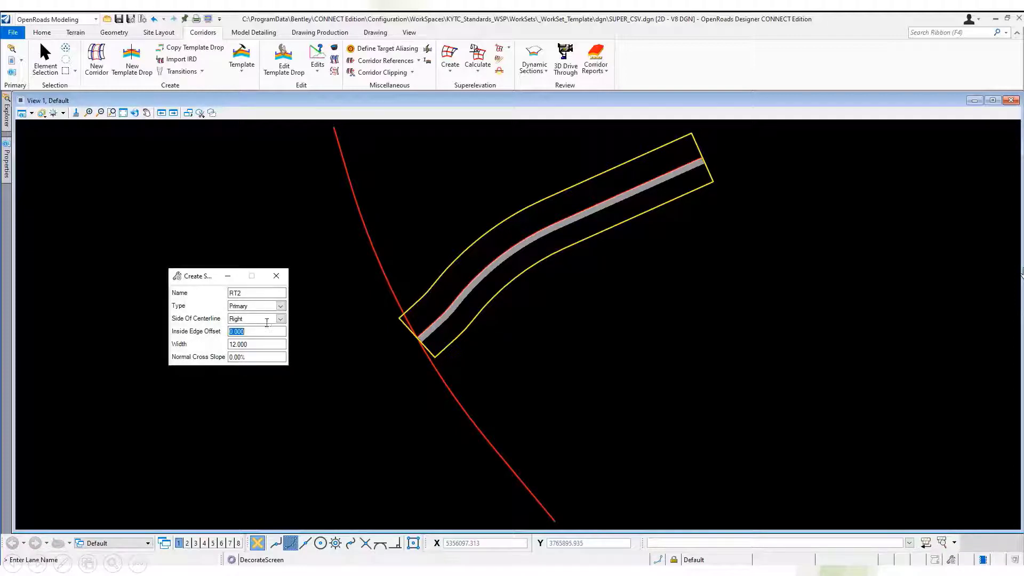
left_click(388, 350)
left_click(388, 350)
left_click(388, 349)
left_click(387, 350)
left_click(388, 350)
left_click(388, 350)
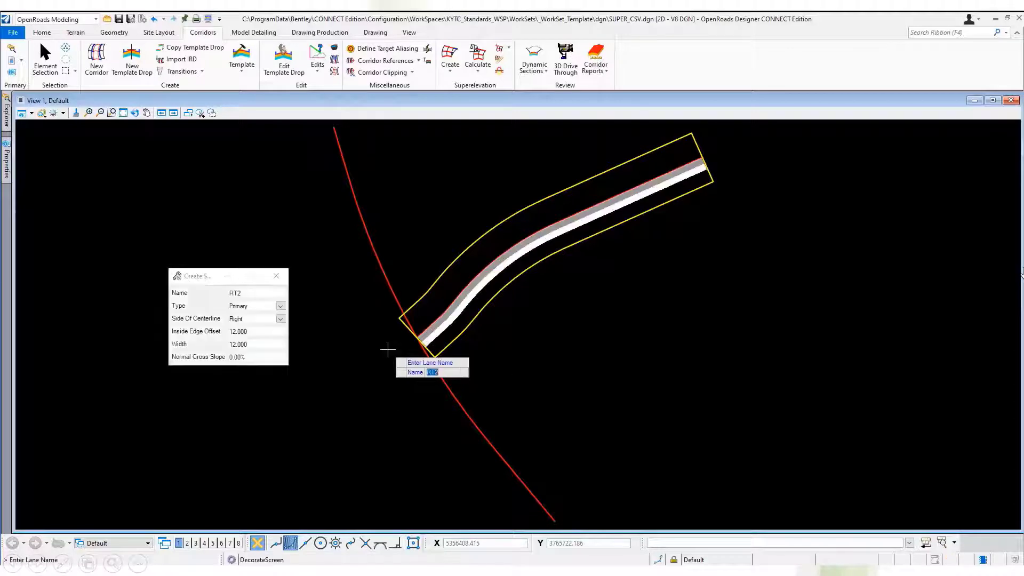
Create a primary lane named LT on the left of centerline with inside edge offset 0, width 12 and 0% normal cross slope.
left_click(262, 291)
type("L")
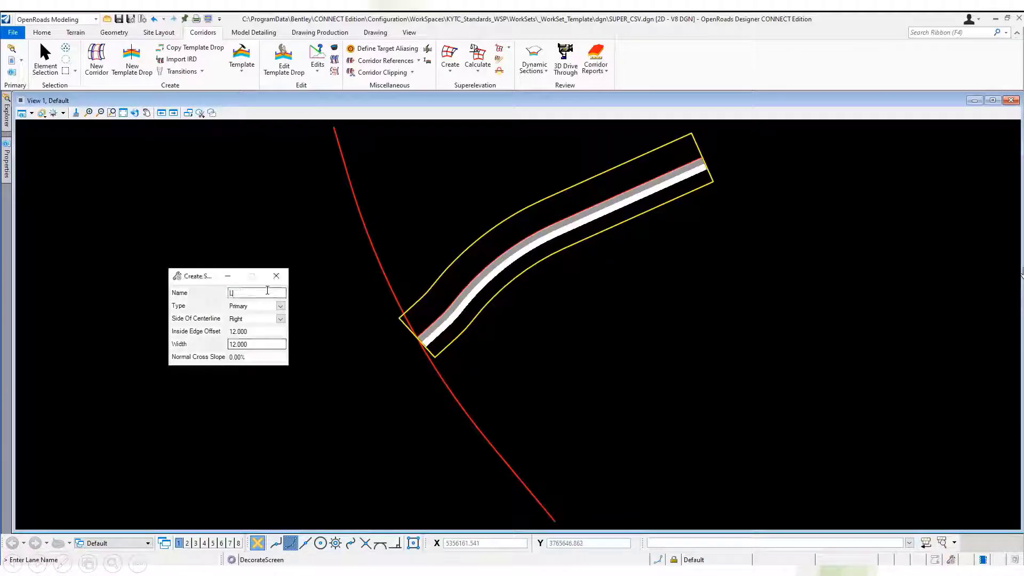
type("T")
key("Tab")
key("Tab")
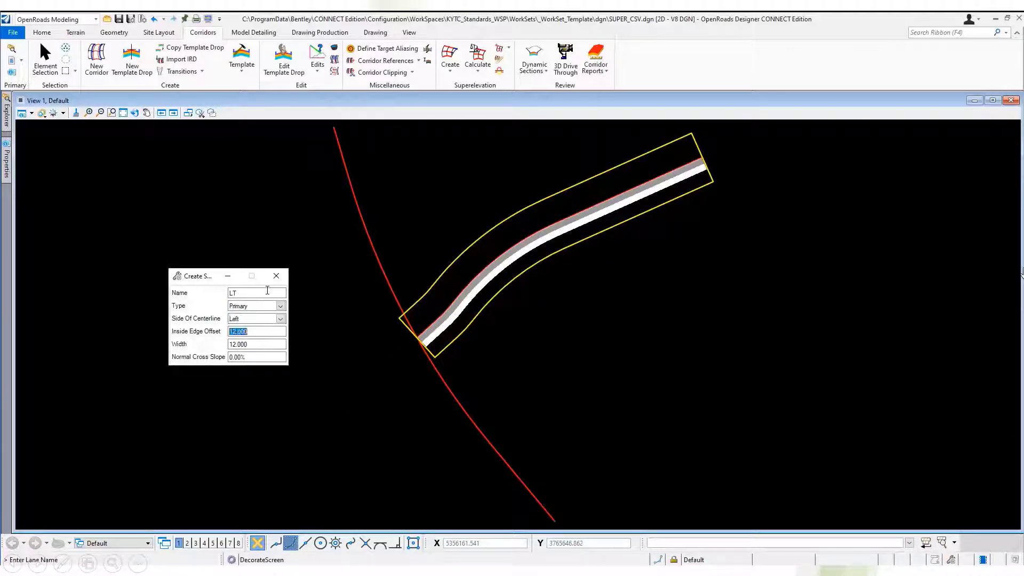
type("0")
key("Tab")
left_click(347, 341)
left_click(348, 340)
left_click(348, 340)
left_click(347, 341)
left_click(348, 340)
left_click(348, 341)
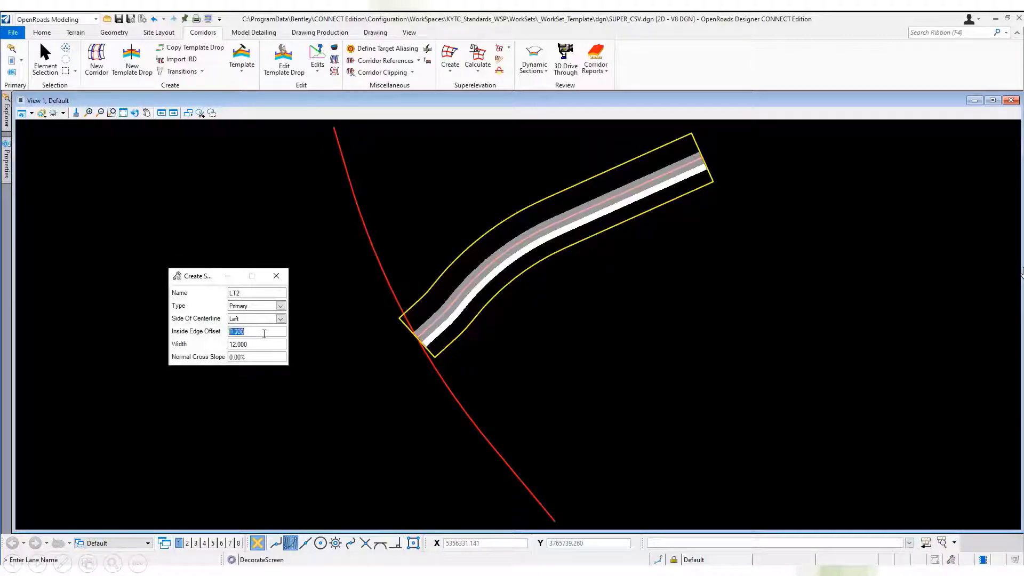
Create the left-side primary lane LT2 with inside edge offset 12, width 12 and 0% cross slope, and exit without calculating superelevation.
left_click(433, 367)
left_click(434, 367)
left_click(433, 367)
left_click(434, 367)
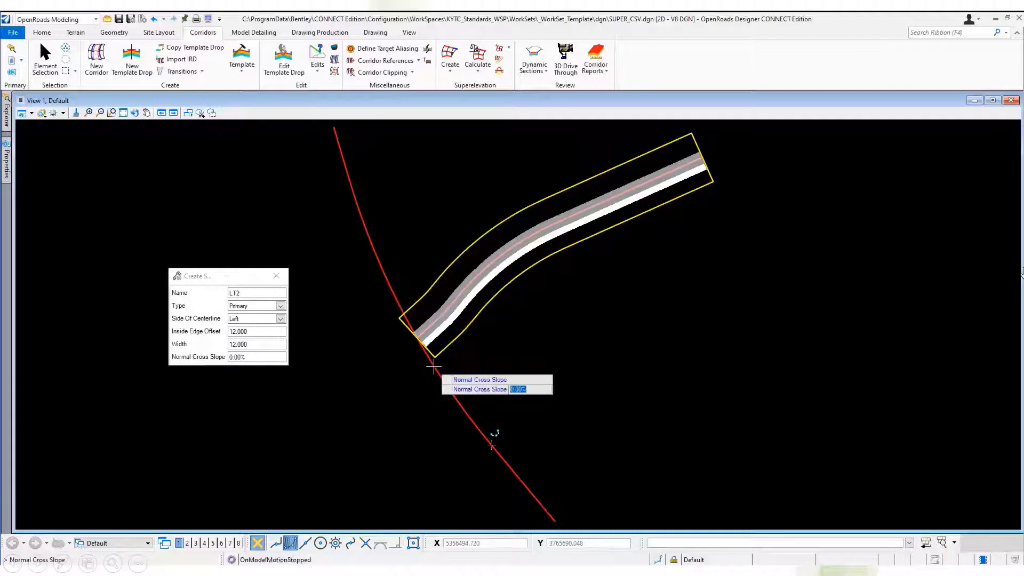
left_click(432, 365)
left_click(493, 355)
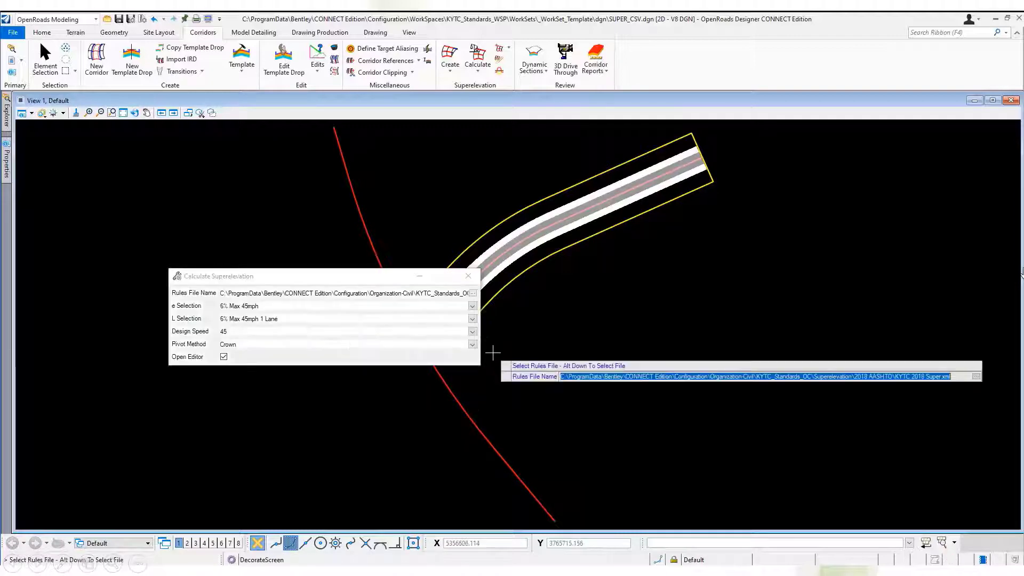
left_click_drag(433, 270, 348, 326)
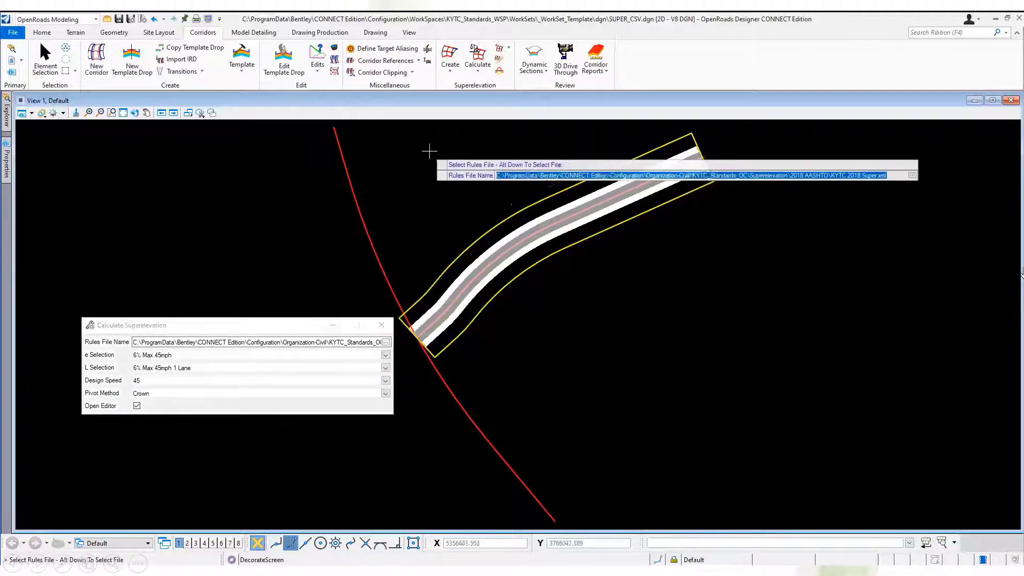
left_click(440, 177)
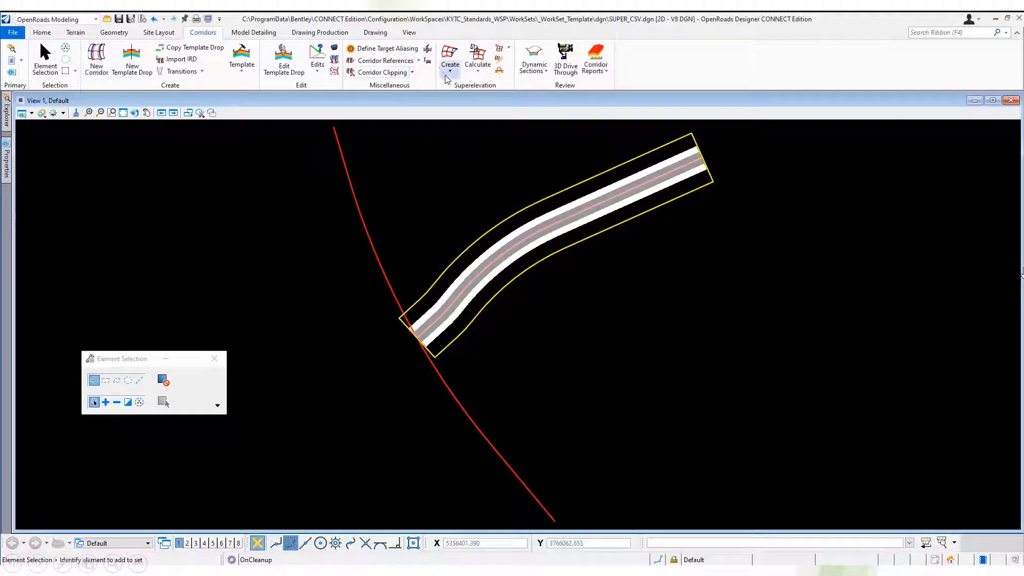
Start Import Superelevation and place AE Super Report.xlsx beside AE Super Import2.csv in Excel for comparison.
left_click(477, 63)
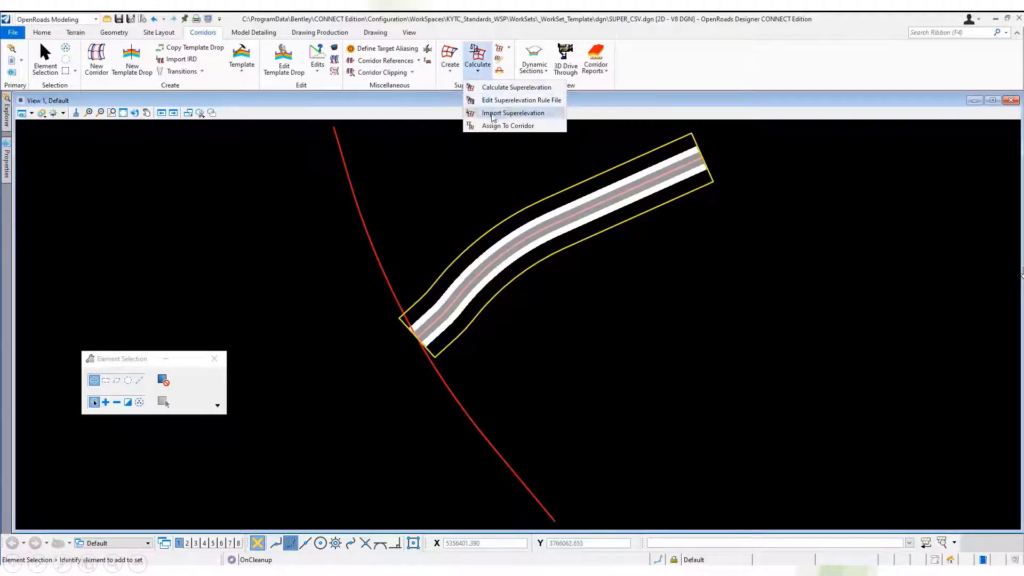
left_click(492, 113)
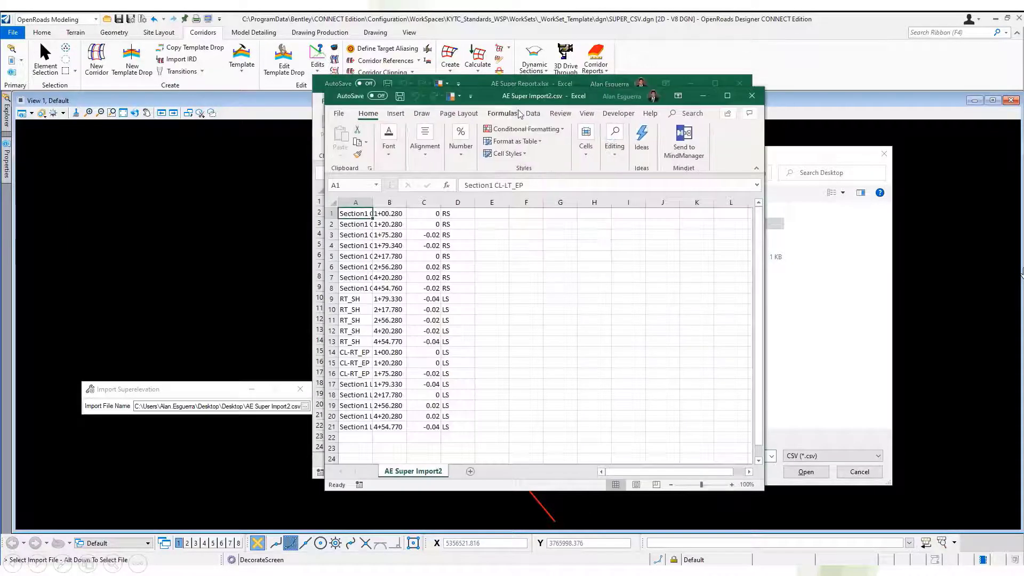
left_click_drag(567, 88, 283, 99)
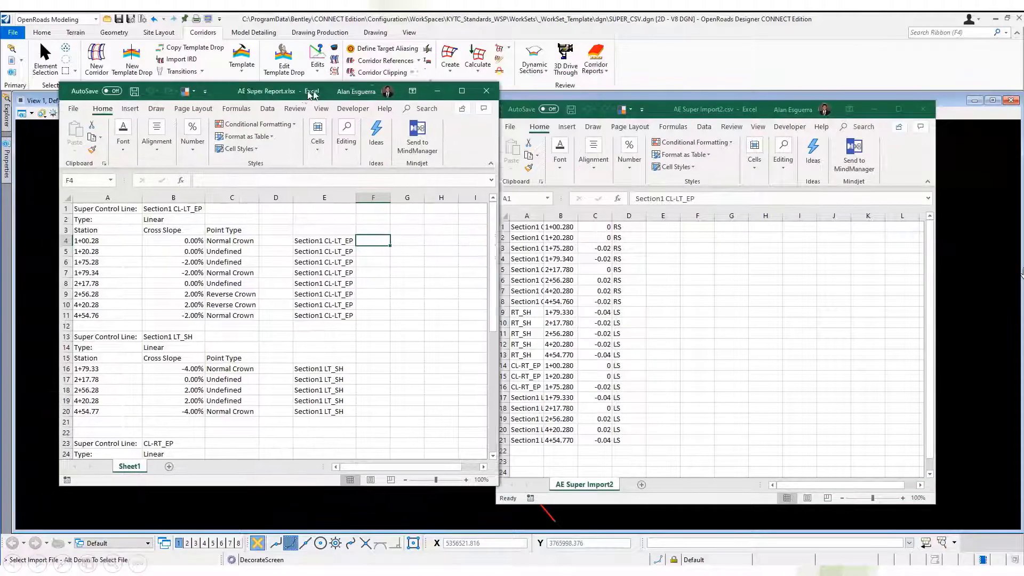
Fit the column widths in AE Super Import2.csv and examine its lane name, station, cross slope and pivot side columns.
left_click(531, 214)
left_click_drag(532, 215, 612, 215)
double_click(613, 215)
left_click(647, 235)
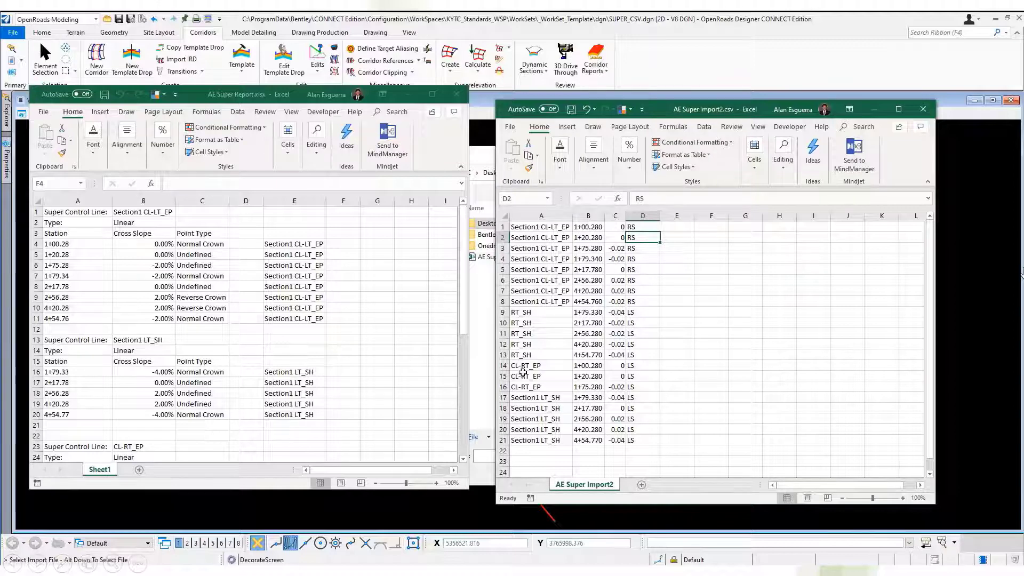
left_click(543, 230)
left_click(599, 225)
left_click(620, 226)
left_click(639, 229)
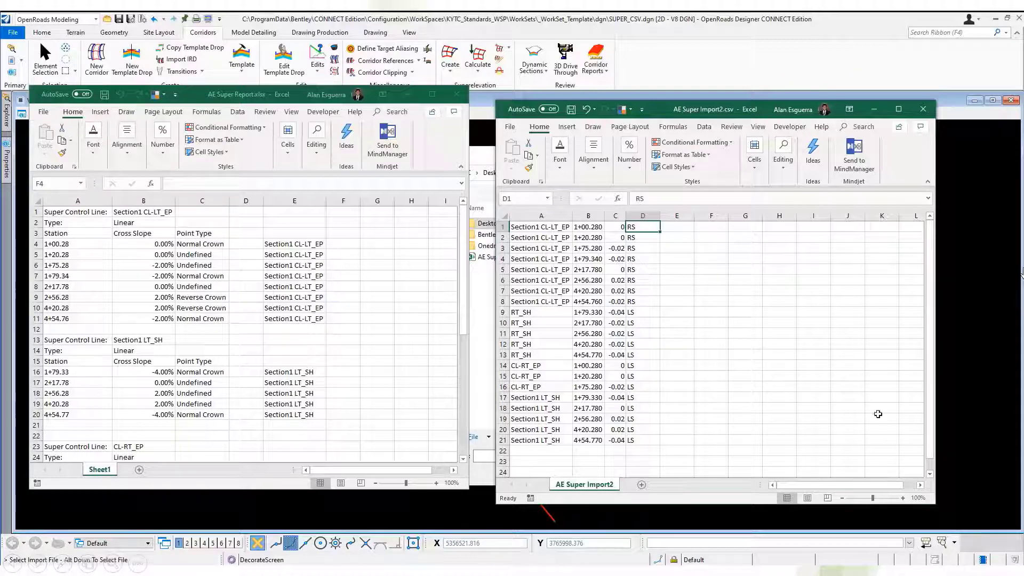
Save and close AE Super Import2.csv, and close AE Super Report.xlsx.
left_click(923, 110)
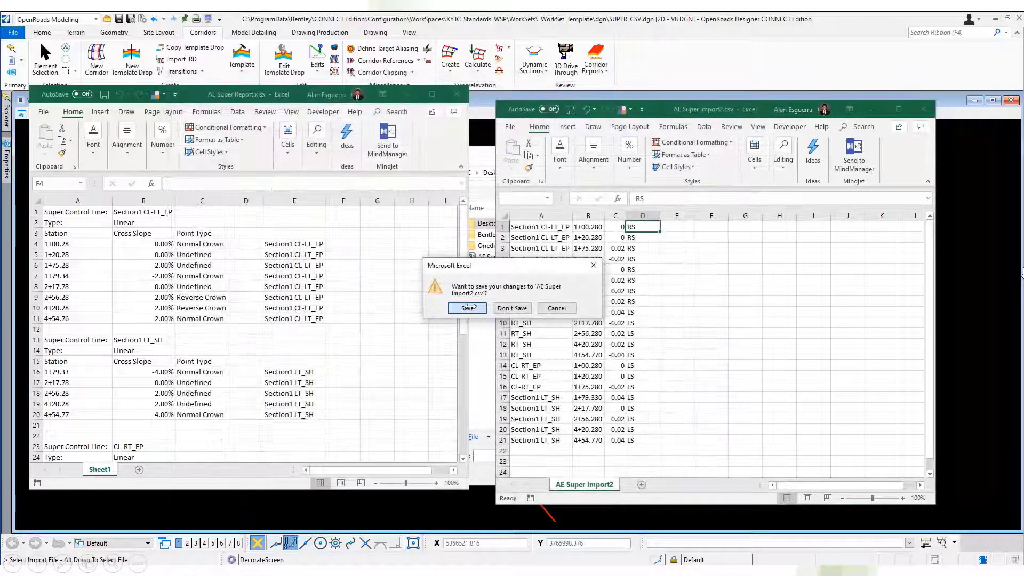
left_click(468, 310)
left_click(455, 95)
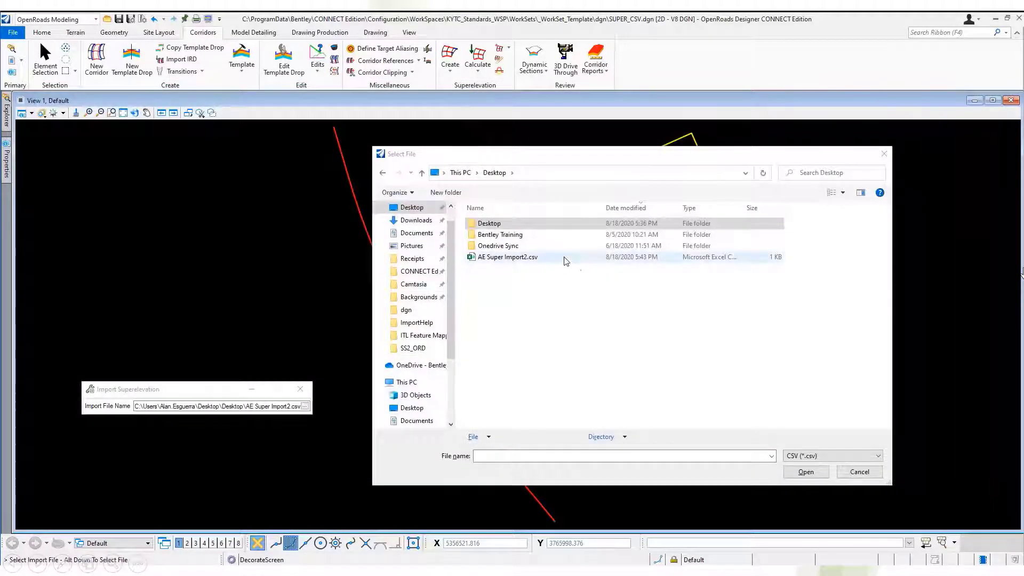
Import superelevation from AE Super Import2.csv, mapping lane LT2 to Section1 LT_SH, LT to Section1 CL-LT_EP and RT2 to RT_SH, keeping RT on CL-RT_EP.
left_click(806, 471)
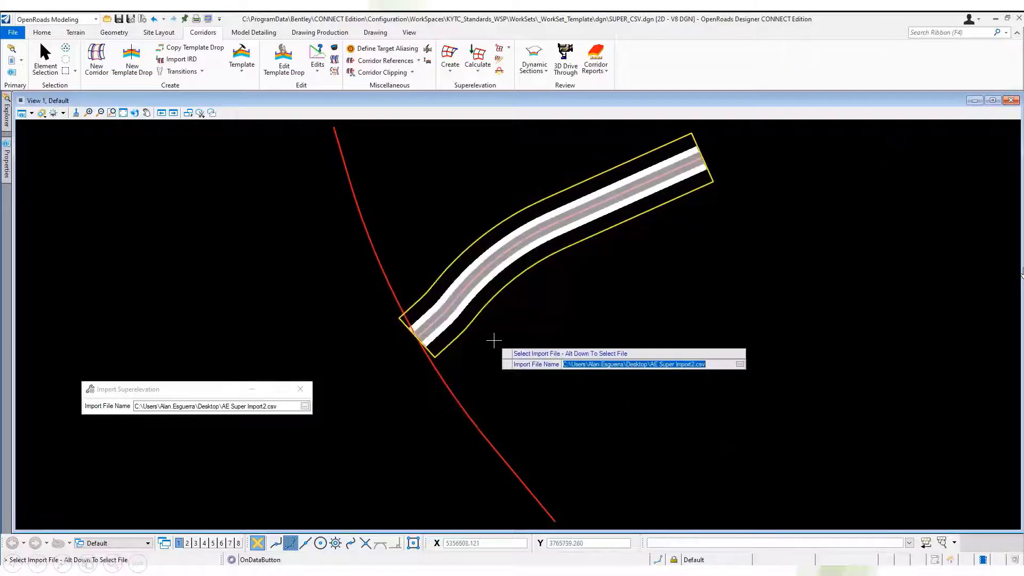
left_click(494, 341)
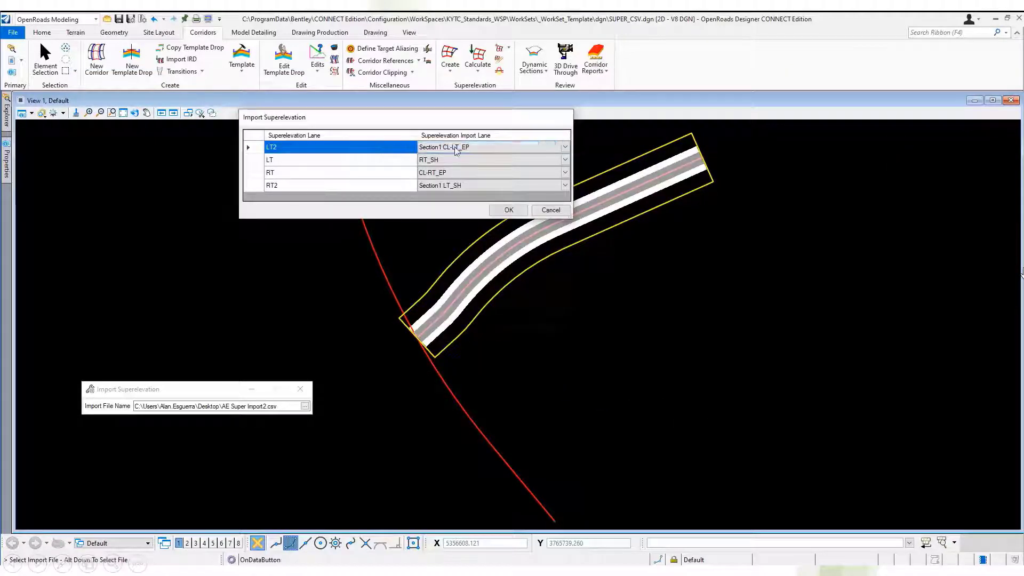
left_click(564, 149)
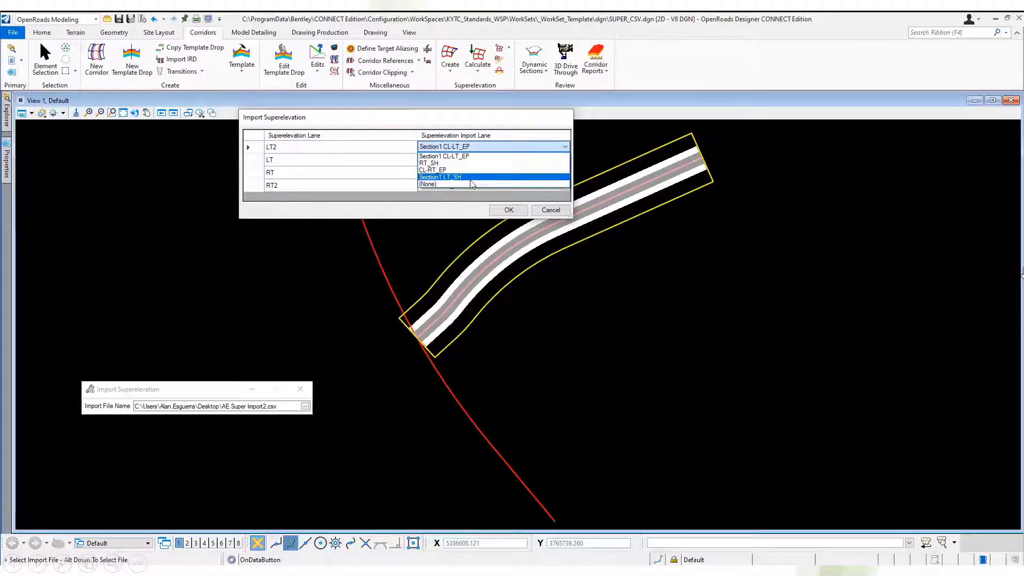
left_click(471, 176)
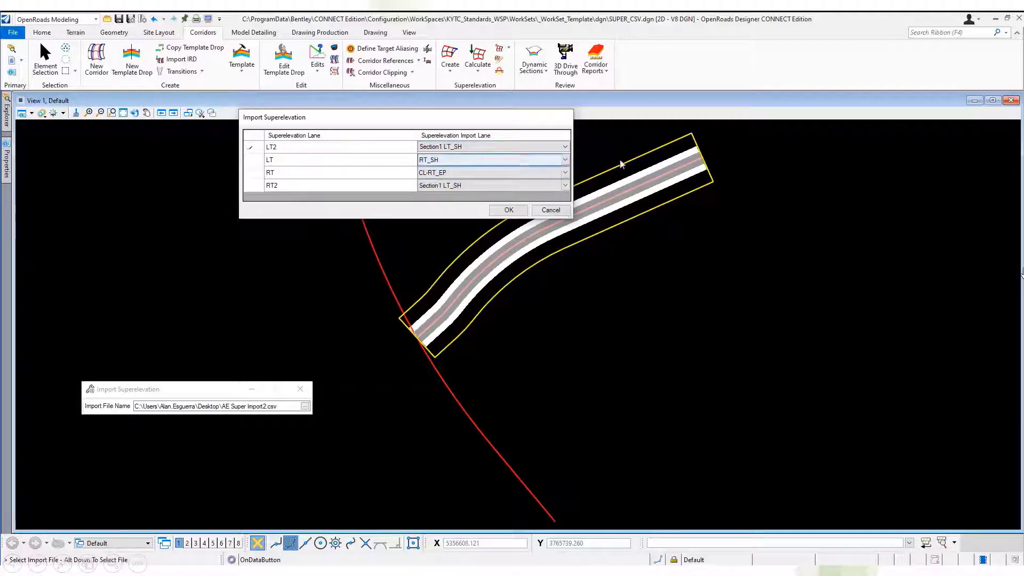
left_click(567, 161)
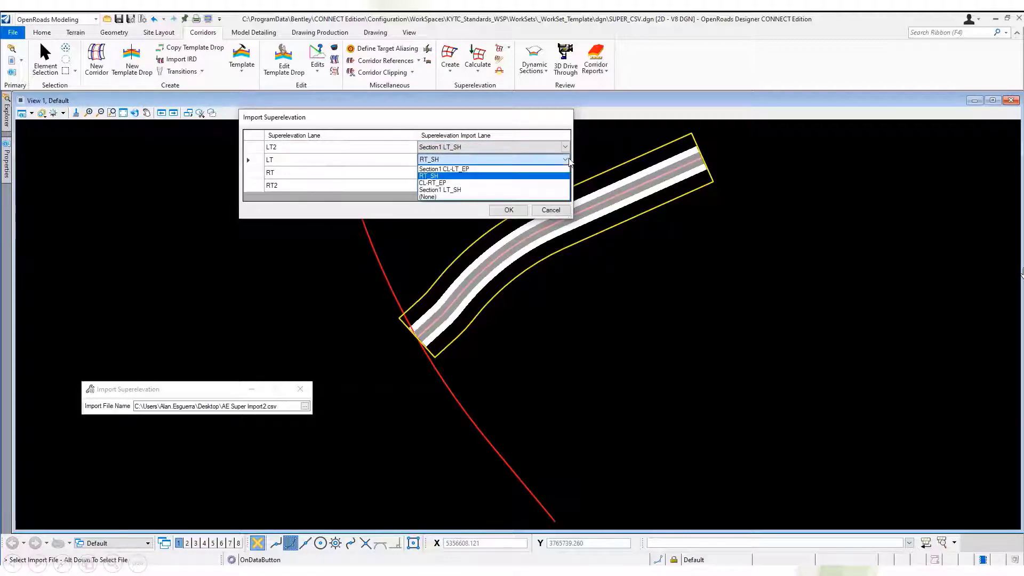
left_click(502, 172)
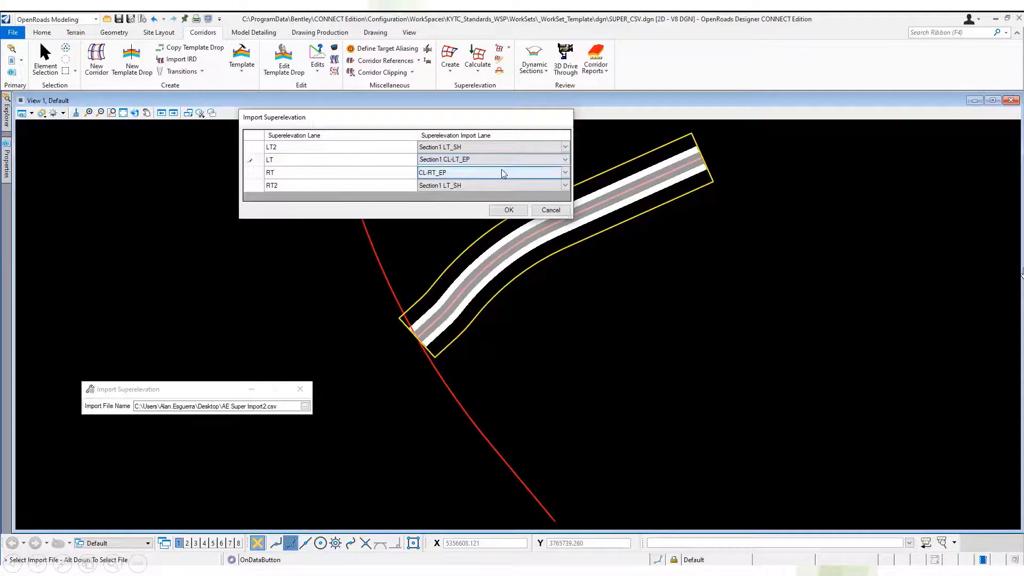
left_click(564, 185)
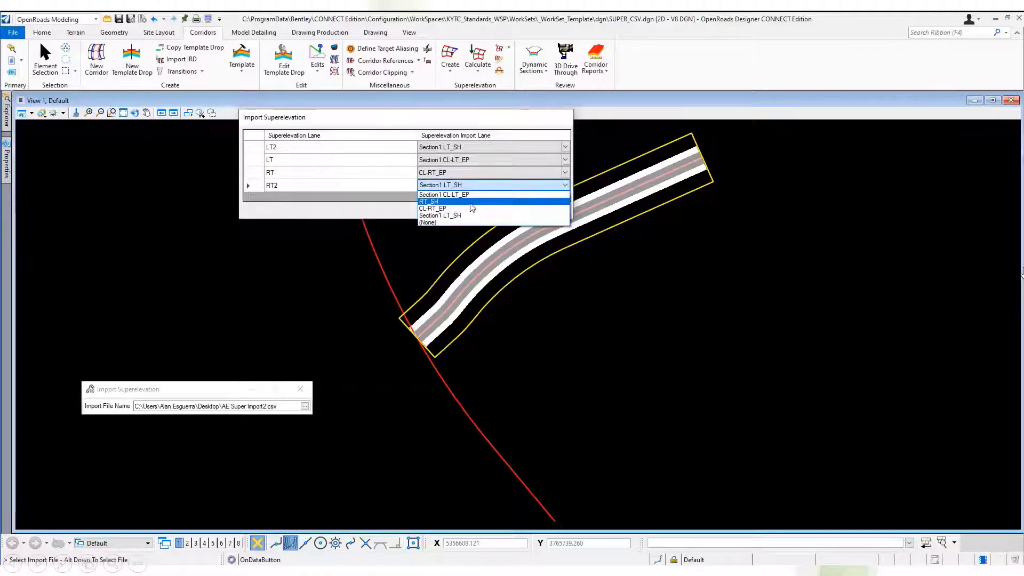
left_click(472, 205)
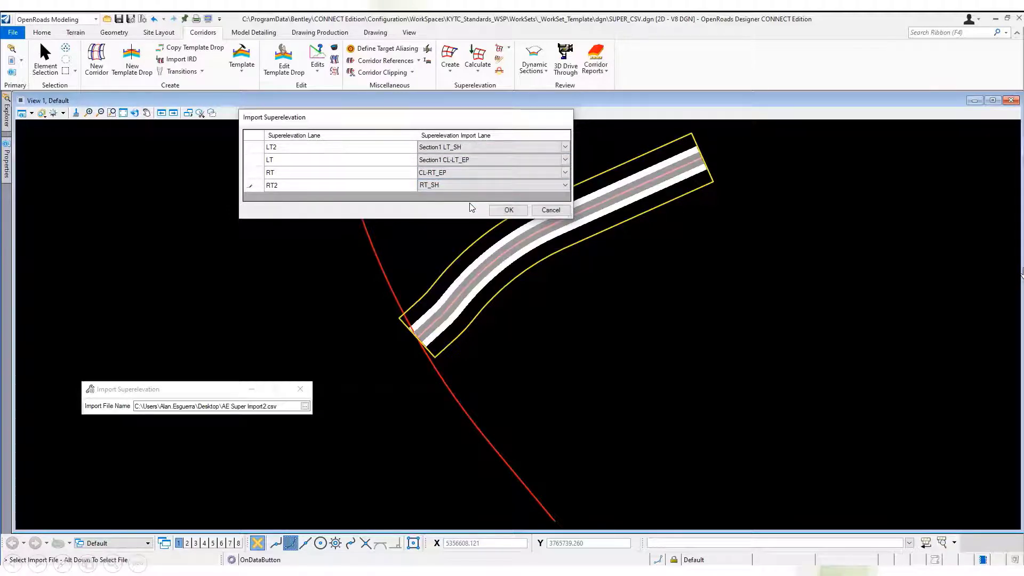
left_click(509, 211)
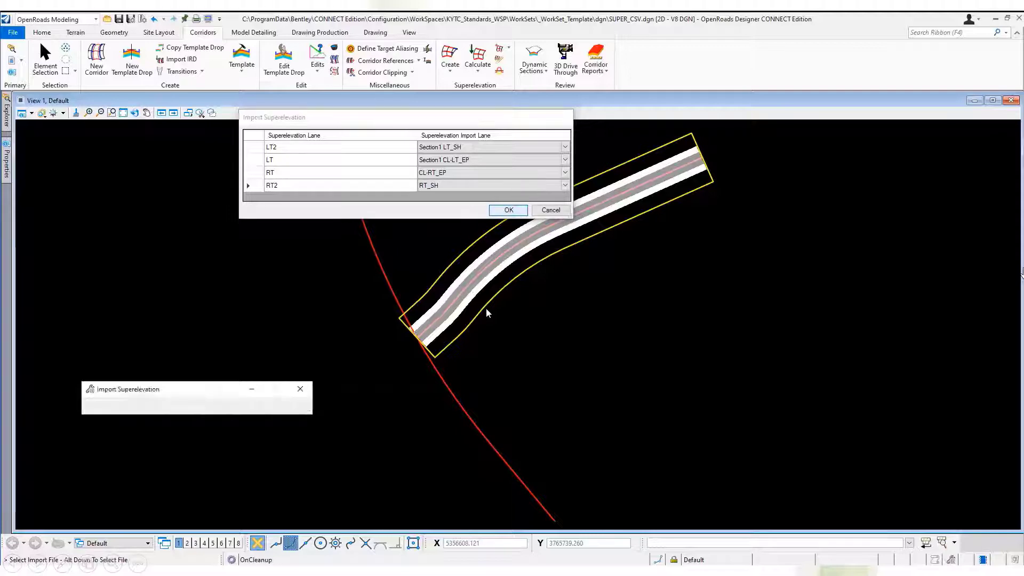
scroll(539, 229, "up", 3)
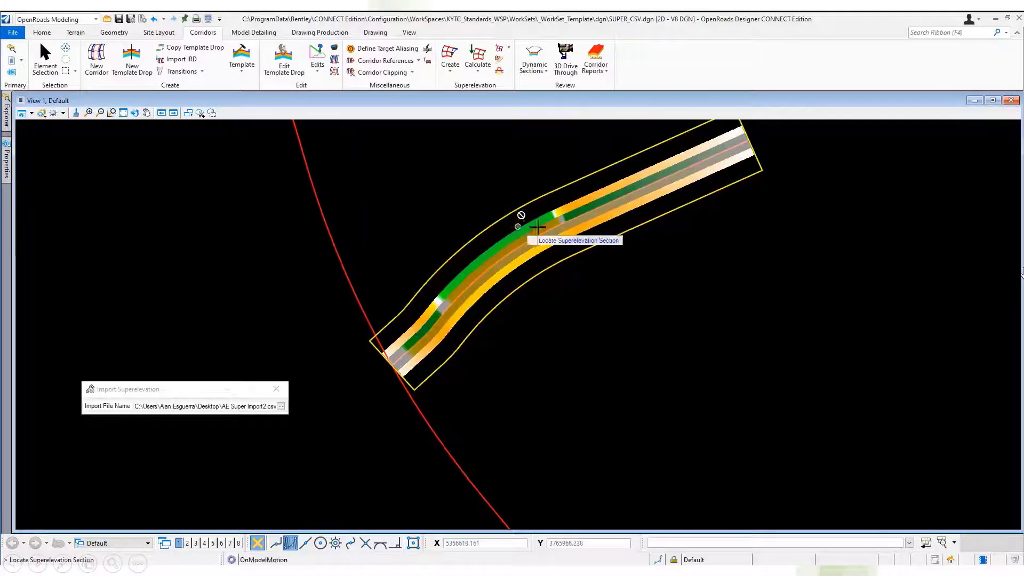
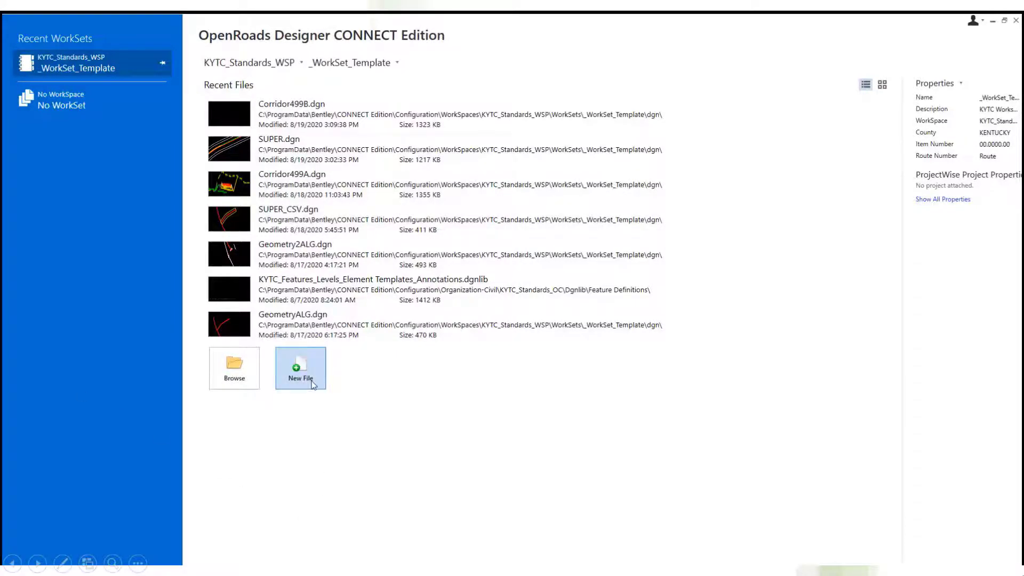
Create a new design file named SUPER_IRD in the dgn folder, using the KYTC_ORD_2D_Seed.dgn seed.
left_click(313, 385)
left_click_drag(530, 432, 682, 439)
left_click(544, 405)
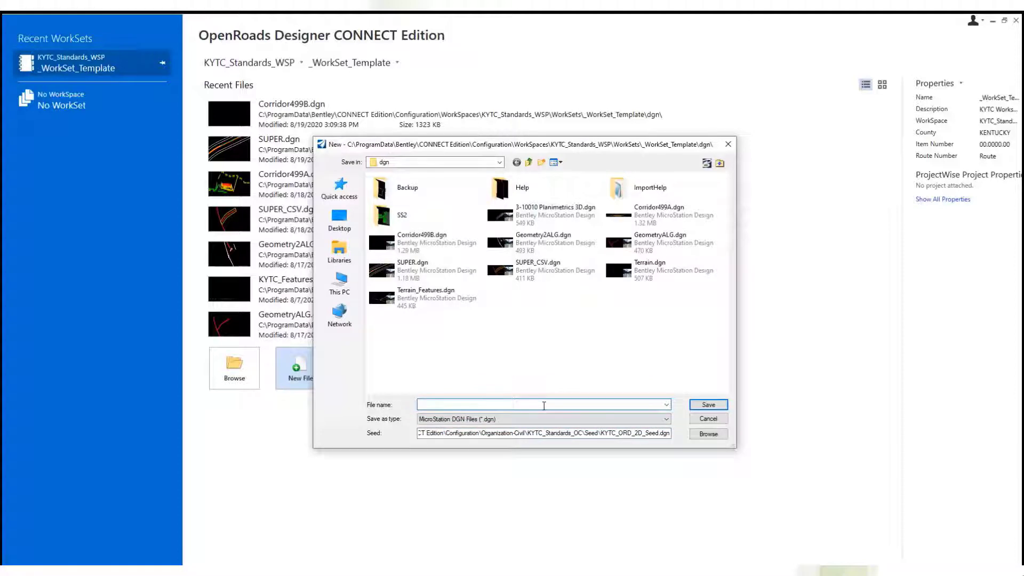
type("SUPER_IRD")
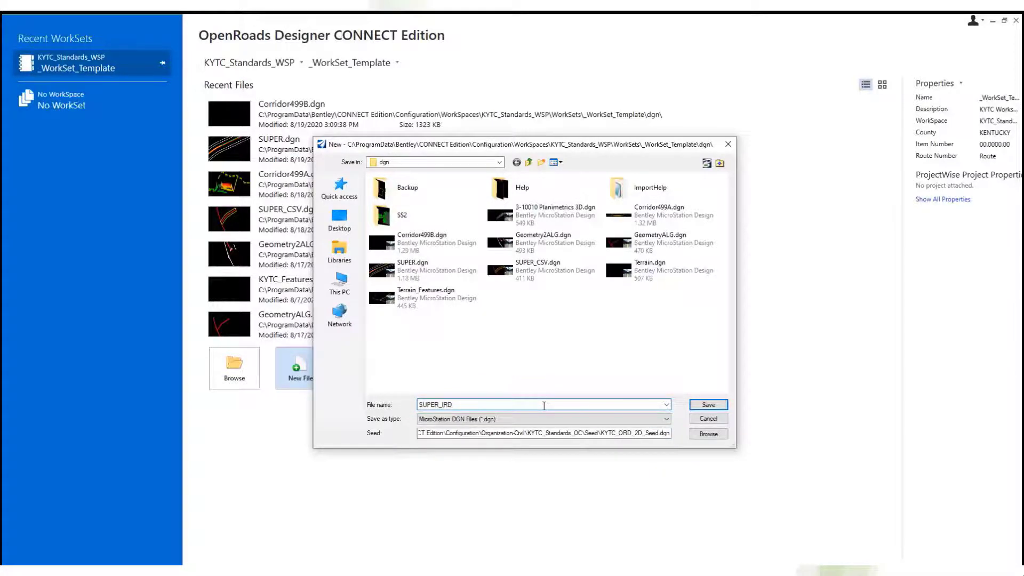
key("Return")
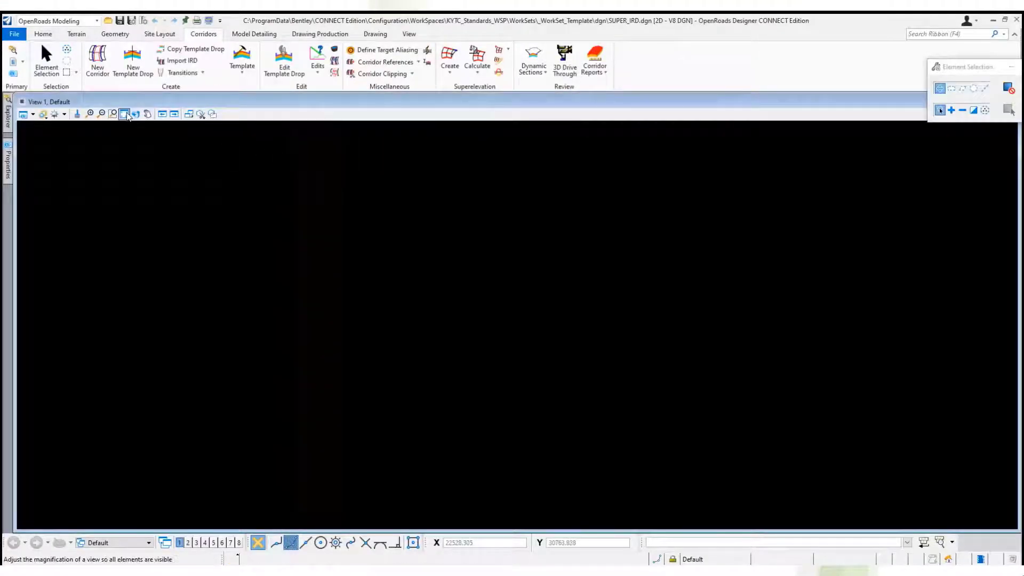
Attach GeometryALG.dgn as a reference with the Coincident - World orientation and fit the view to the alignments.
left_click(13, 62)
right_click(617, 443)
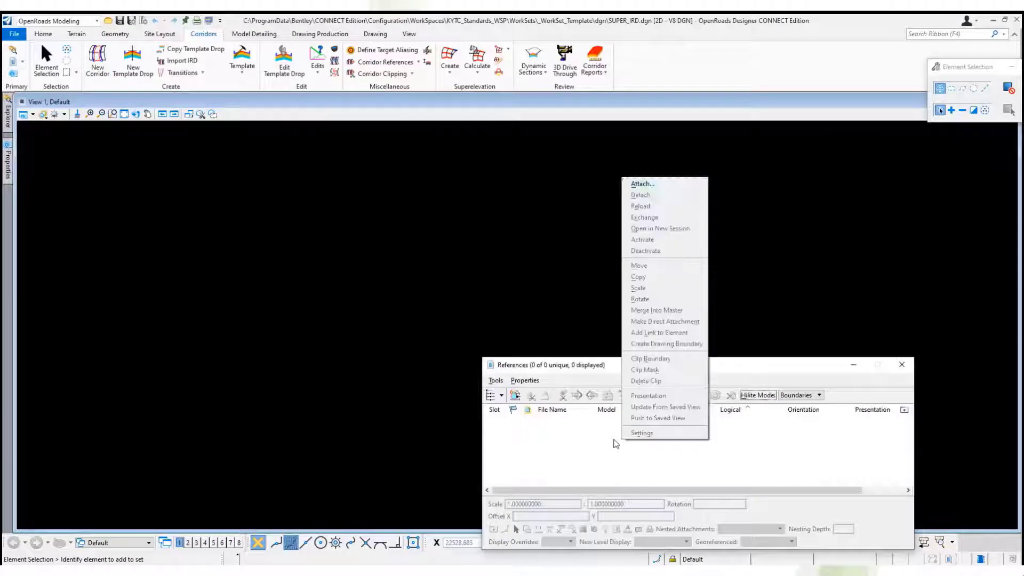
left_click(667, 185)
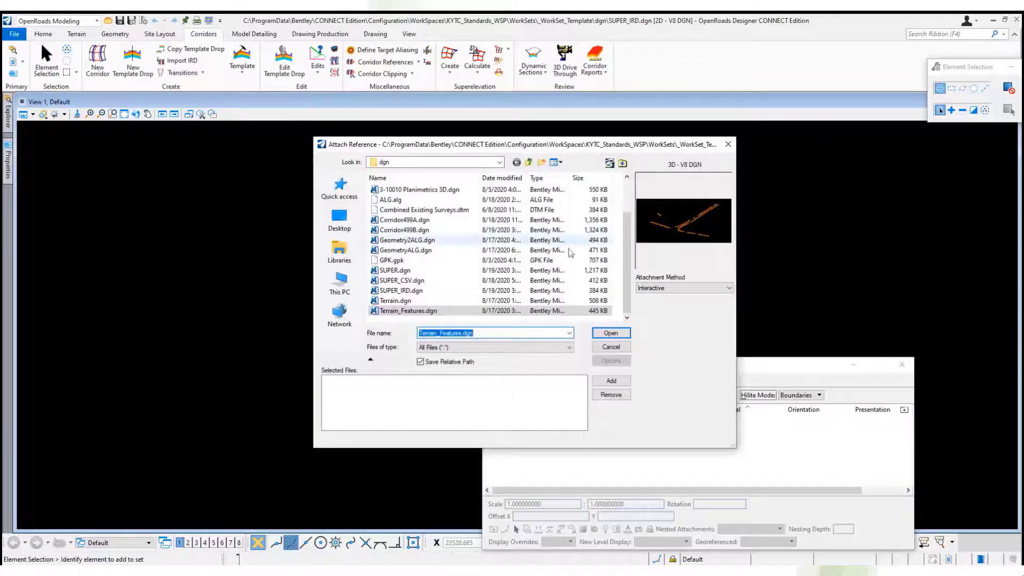
left_click(435, 251)
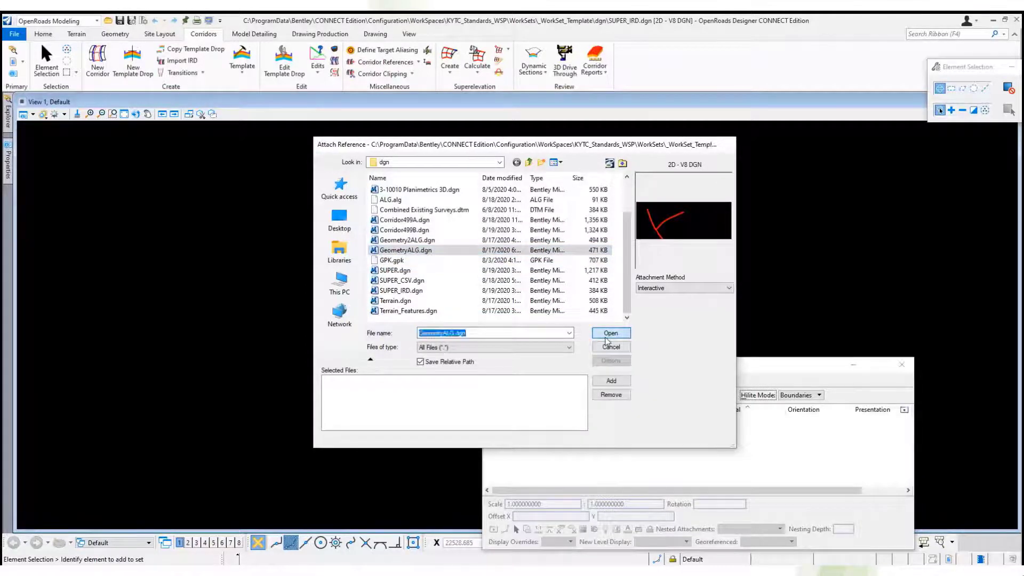
left_click(606, 335)
left_click(691, 376)
left_click(112, 114)
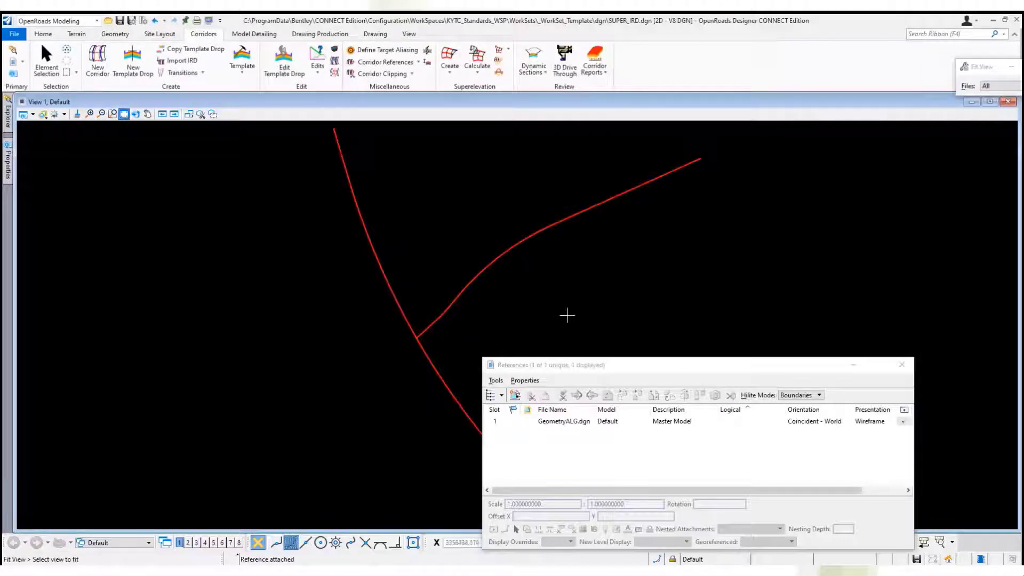
left_click(902, 365)
Start Import IRD and choose Proposed Roadway Model Phase 2.ird from the ImportHelp folder as the source file.
left_click(179, 62)
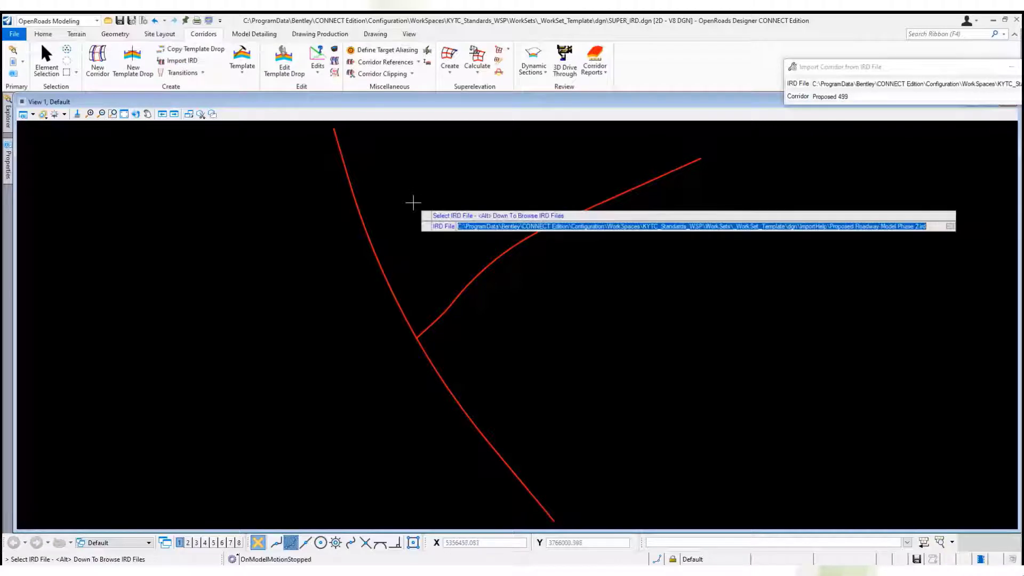
left_click_drag(846, 76, 751, 88)
left_click(970, 96)
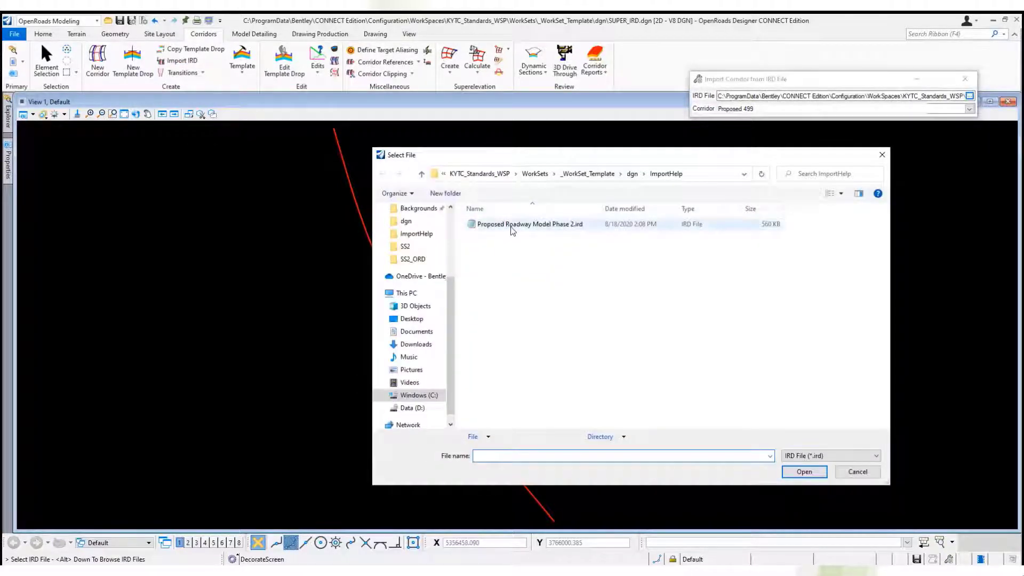
left_click(512, 224)
left_click(804, 473)
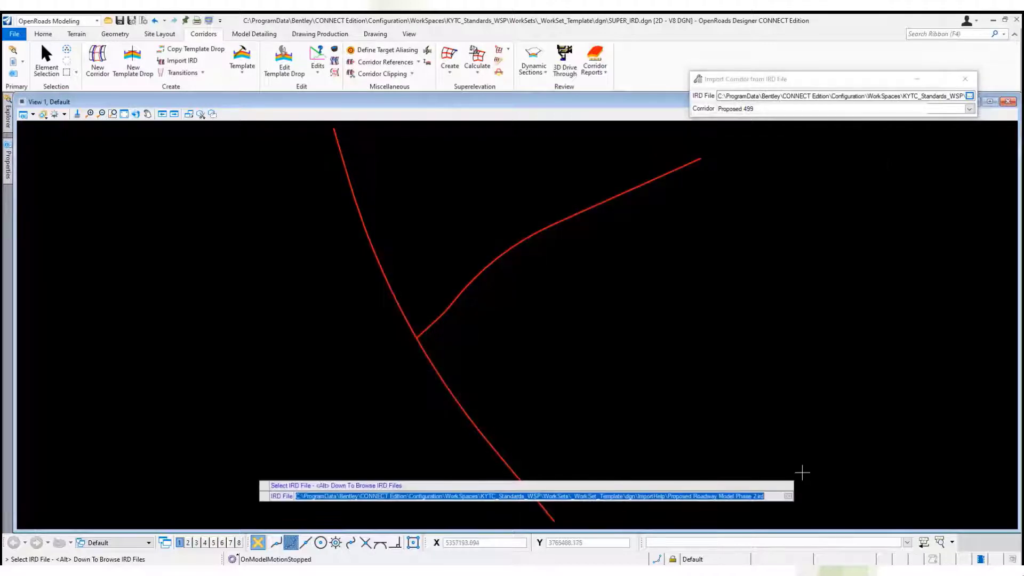
Import the Proposed 499 corridor from the IRD file, continuing without the missing dependencies.
left_click(924, 178)
left_click(969, 108)
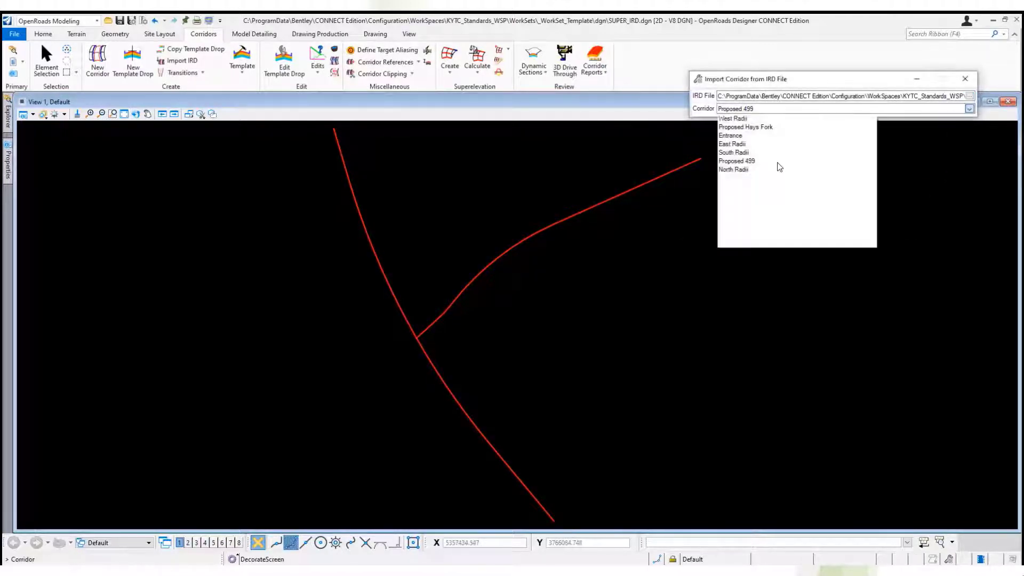
left_click(740, 162)
left_click(508, 212)
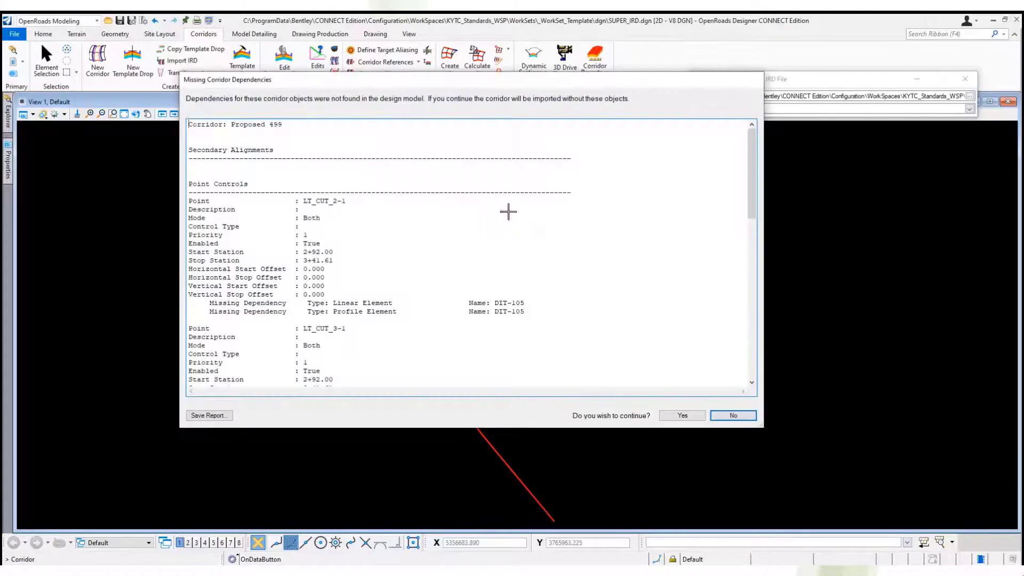
left_click(685, 416)
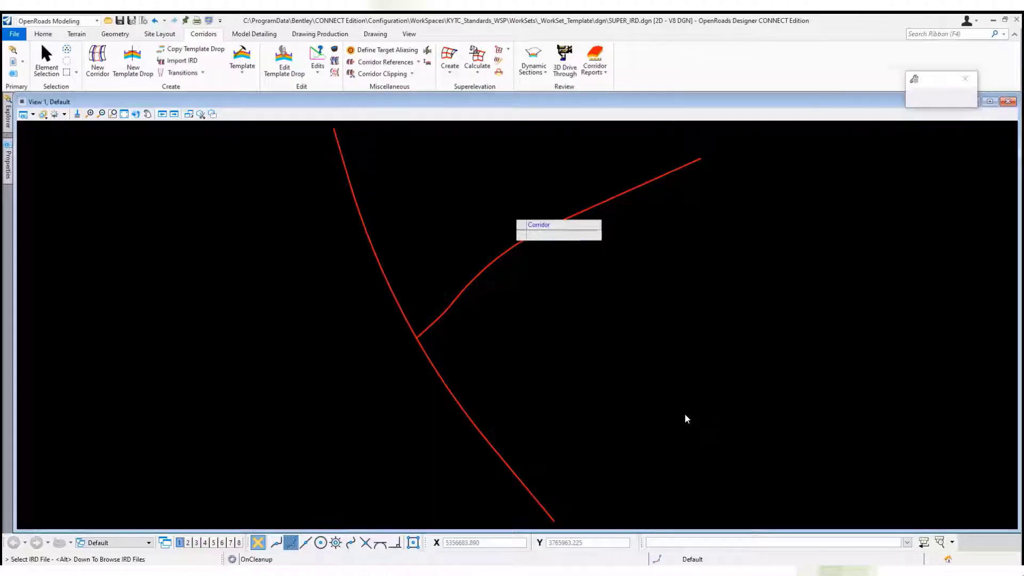
key("Escape")
Assign the Superelevation feature definition to the imported superelevation section Section1.
scroll(557, 197, "up", 5)
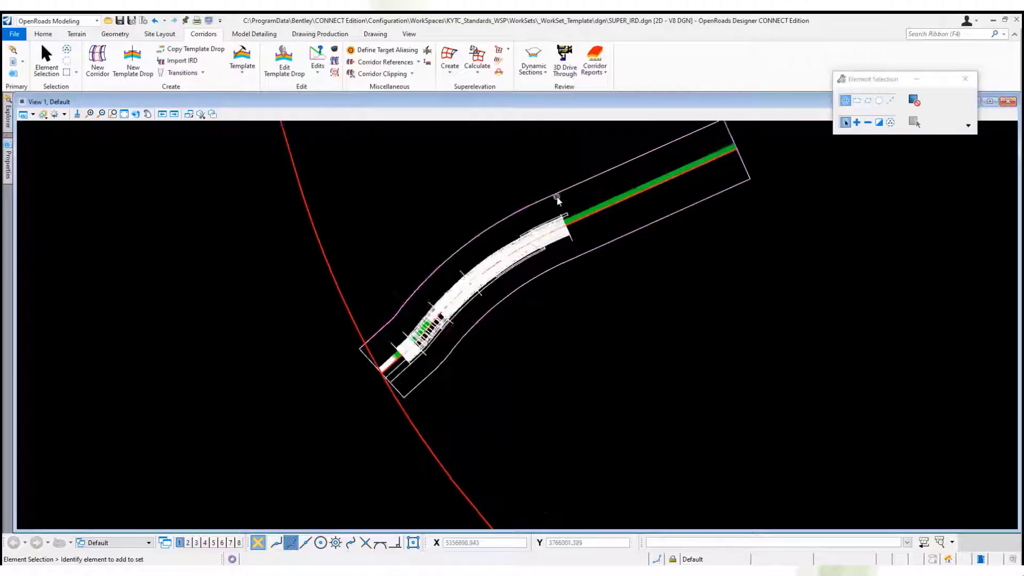
scroll(560, 198, "down", 1)
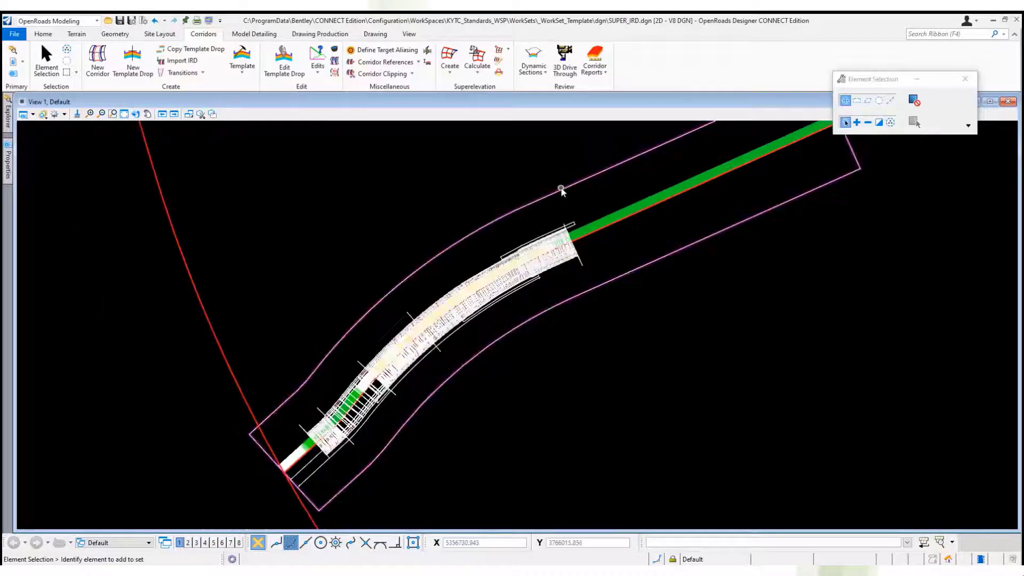
left_click(541, 199)
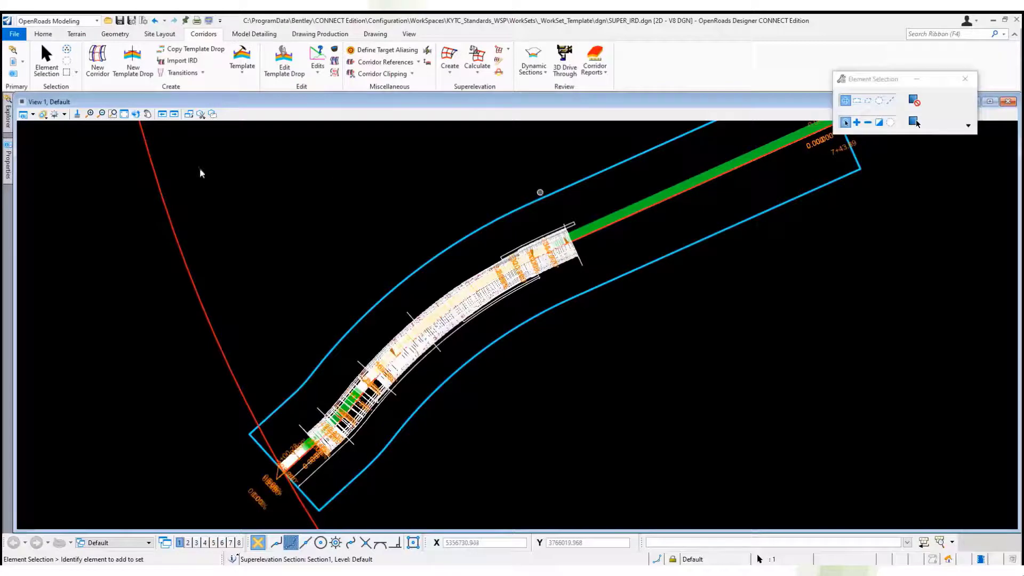
mouse_move(8, 160)
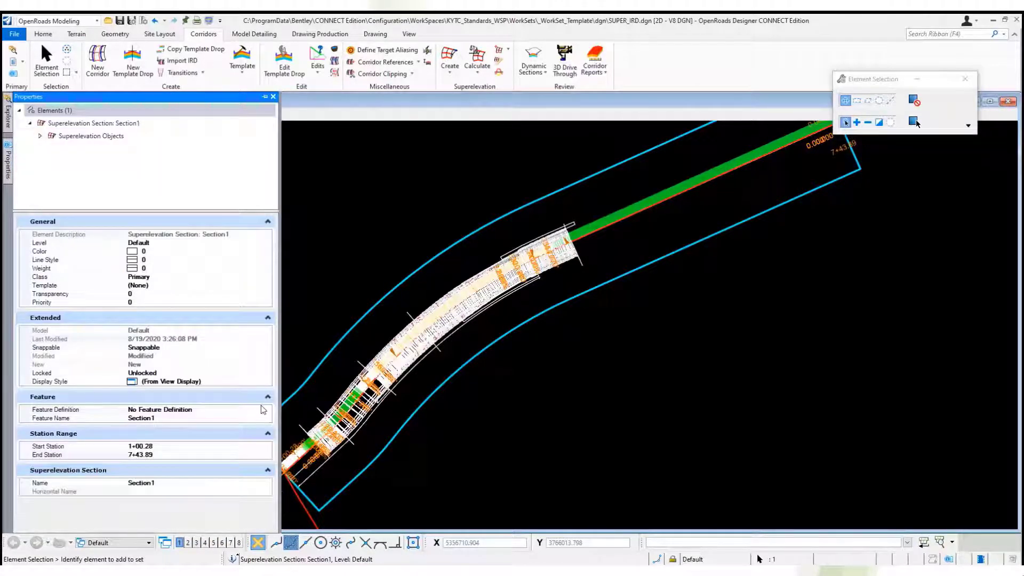
left_click(263, 409)
left_click(266, 409)
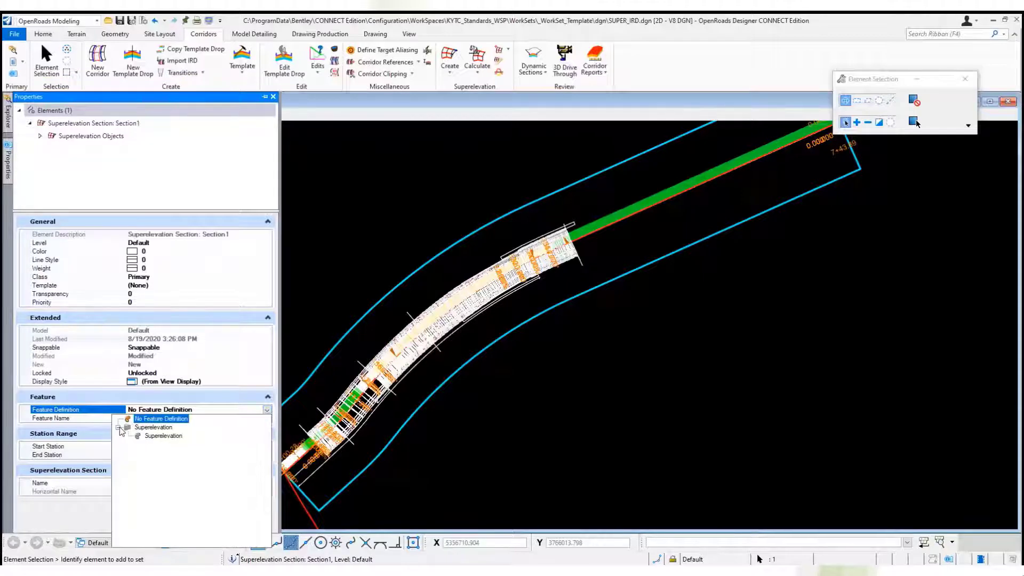
left_click(145, 437)
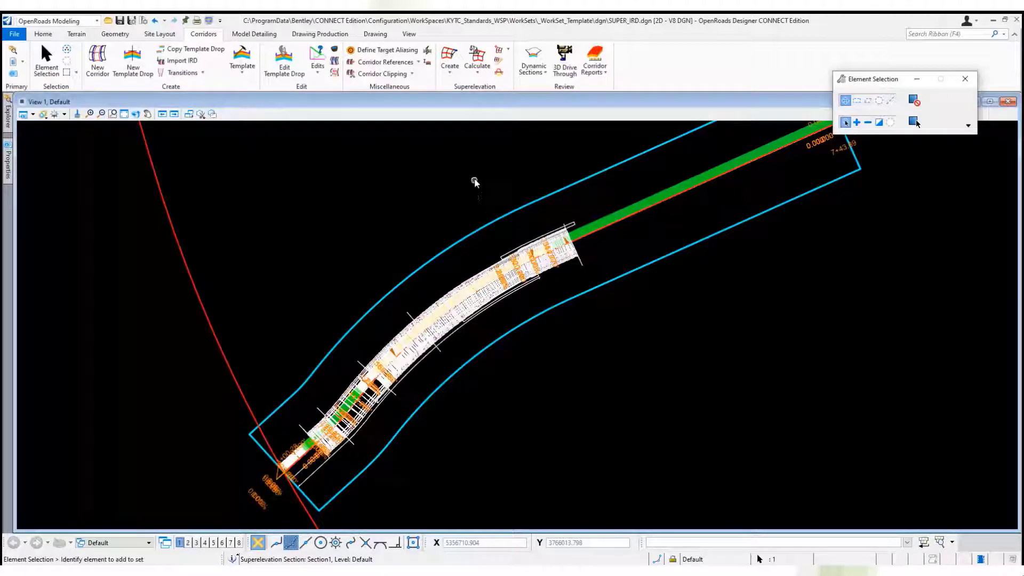
left_click(475, 179)
Open the corridor objects of Proposed 499 and delete all of its template drops.
left_click(334, 51)
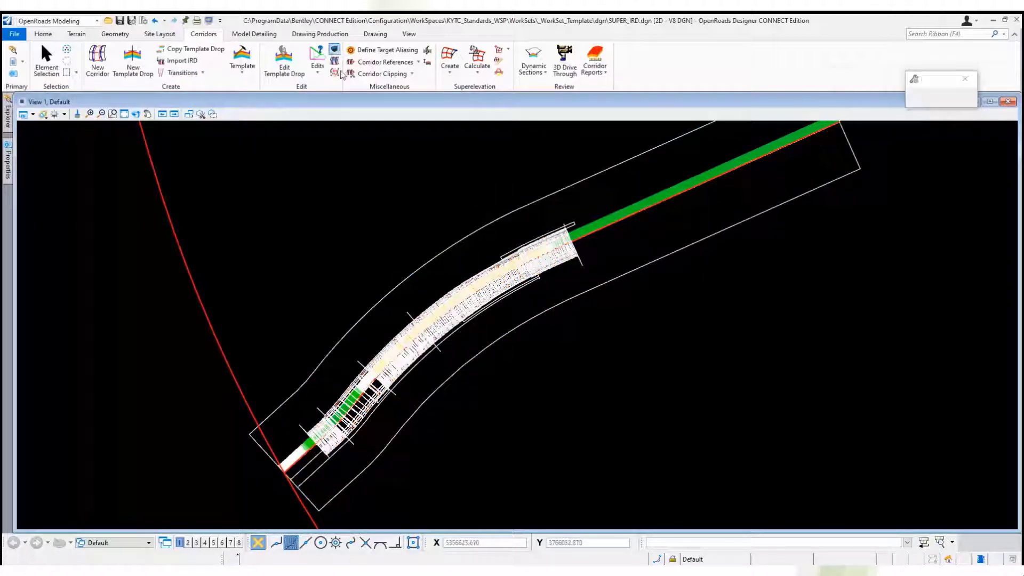
left_click(429, 259)
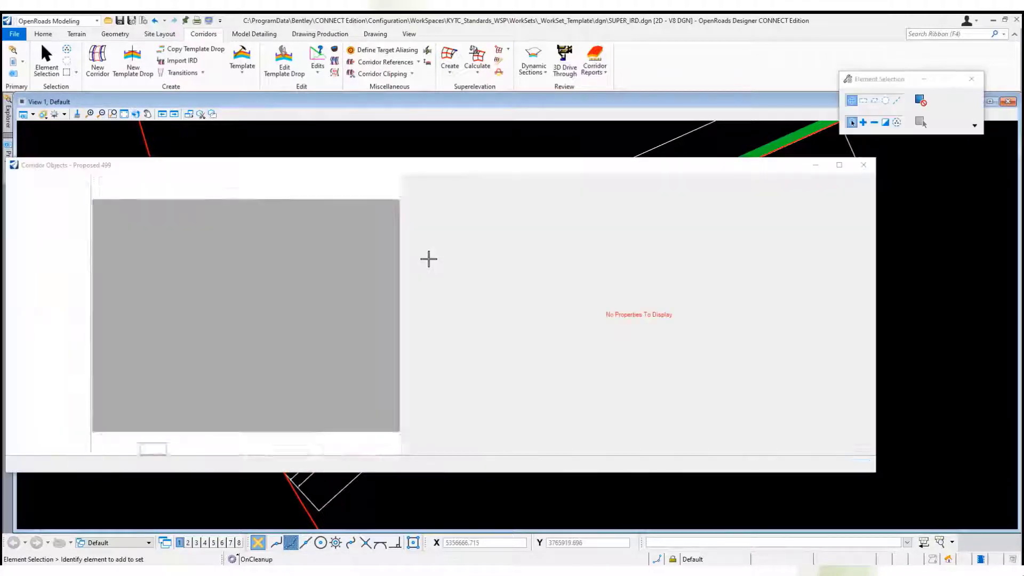
left_click(107, 243, "shift")
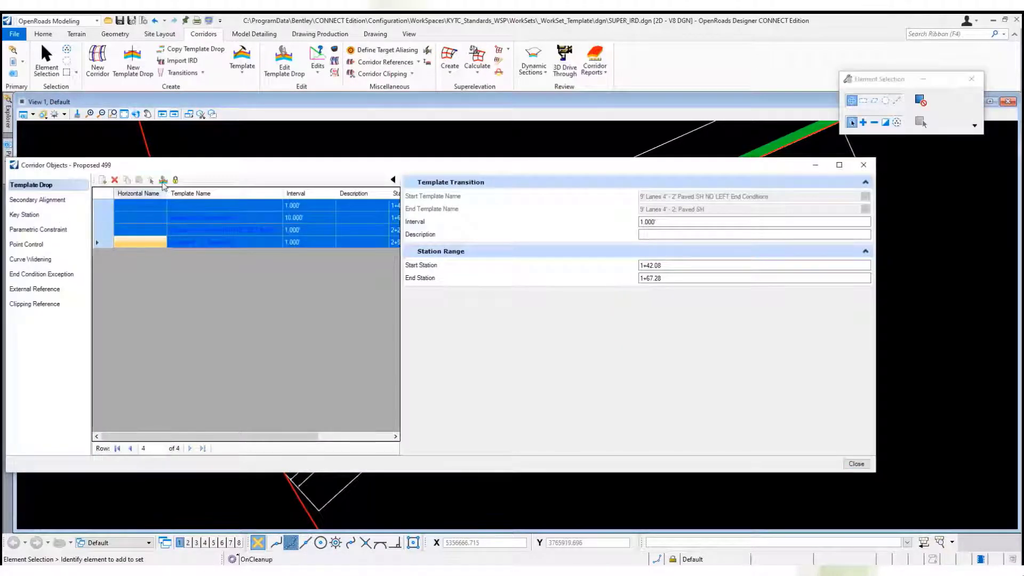
left_click(115, 180)
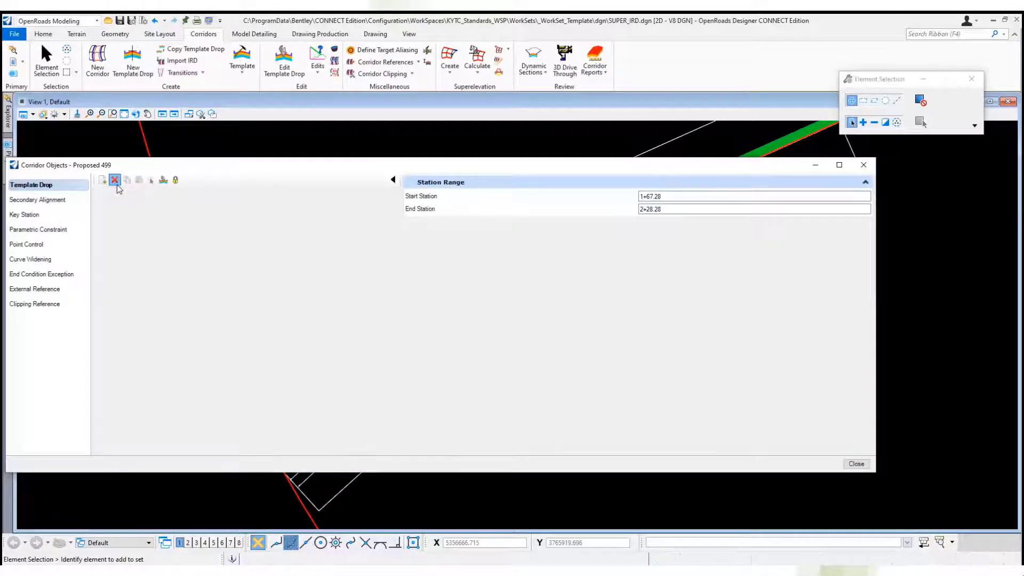
Check the corridor's secondary alignments and key stations, and delete all of its parametric constraints.
left_click(51, 202)
left_click(48, 218)
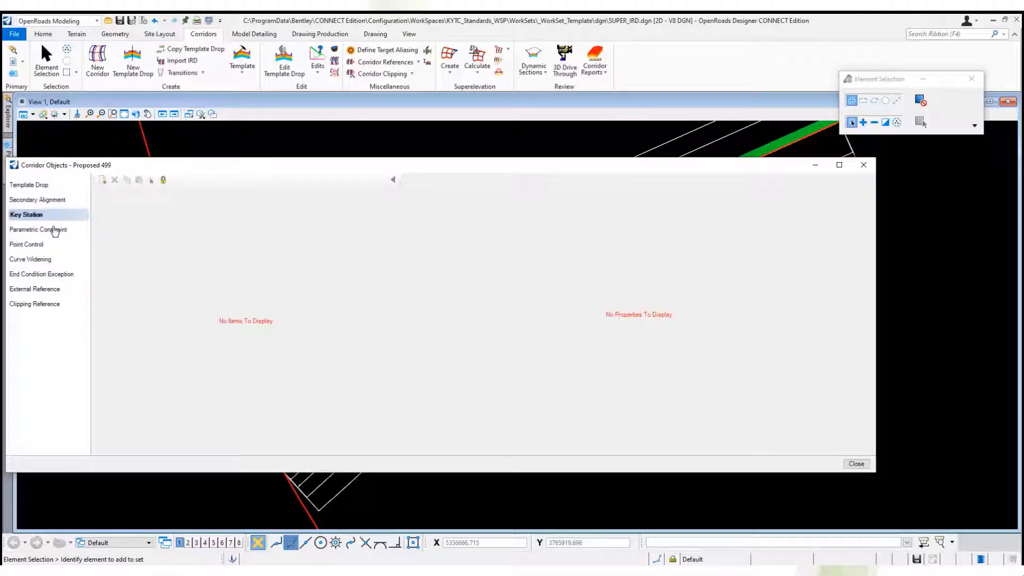
left_click(54, 231)
left_click(145, 365)
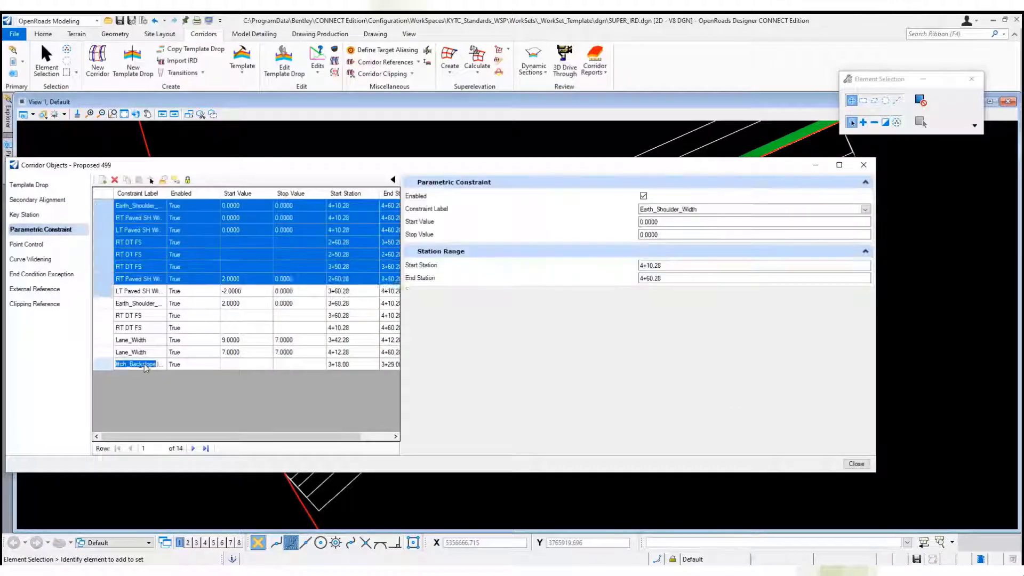
left_click(116, 180)
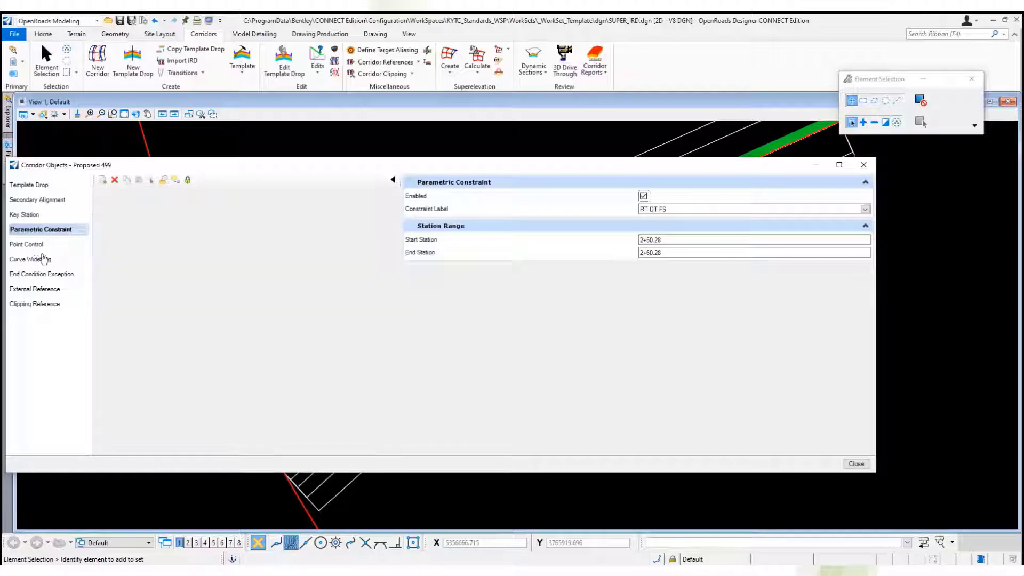
Delete the point controls from the Proposed 499 corridor.
left_click(41, 244)
left_click(123, 206)
left_click(124, 292, "shift")
left_click(115, 180)
Delete the corridor's end condition exceptions, check its curve widenings, external references and clipping references, and close the corridor objects.
left_click(56, 260)
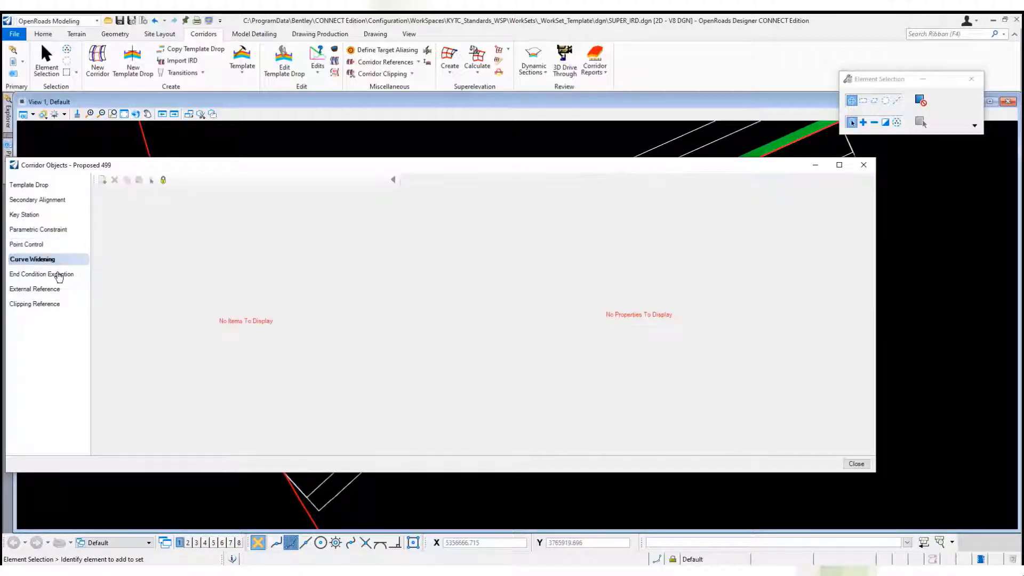
left_click(59, 274)
left_click(123, 205)
left_click(128, 231, "shift")
left_click(115, 180)
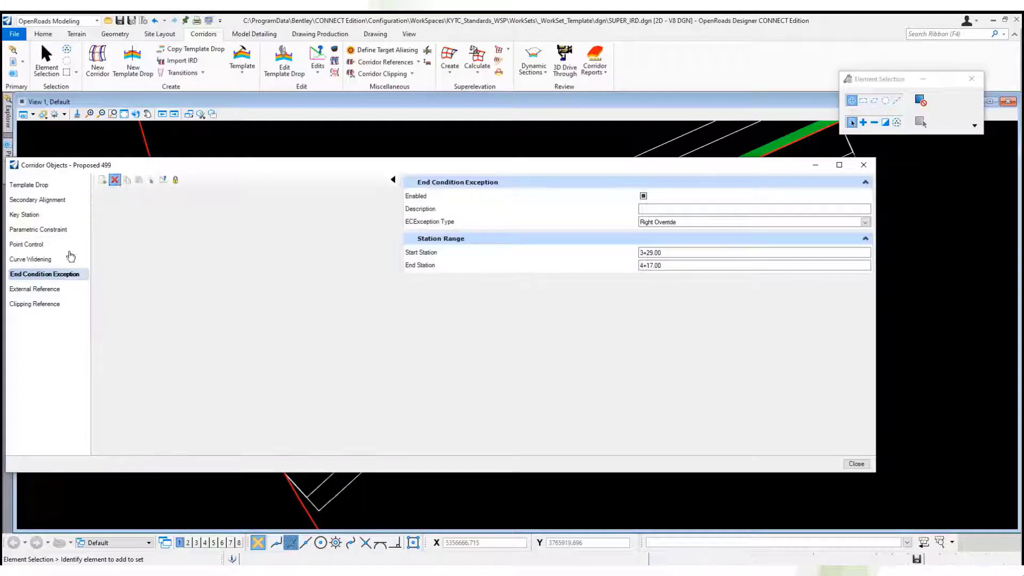
left_click(57, 290)
left_click(64, 307)
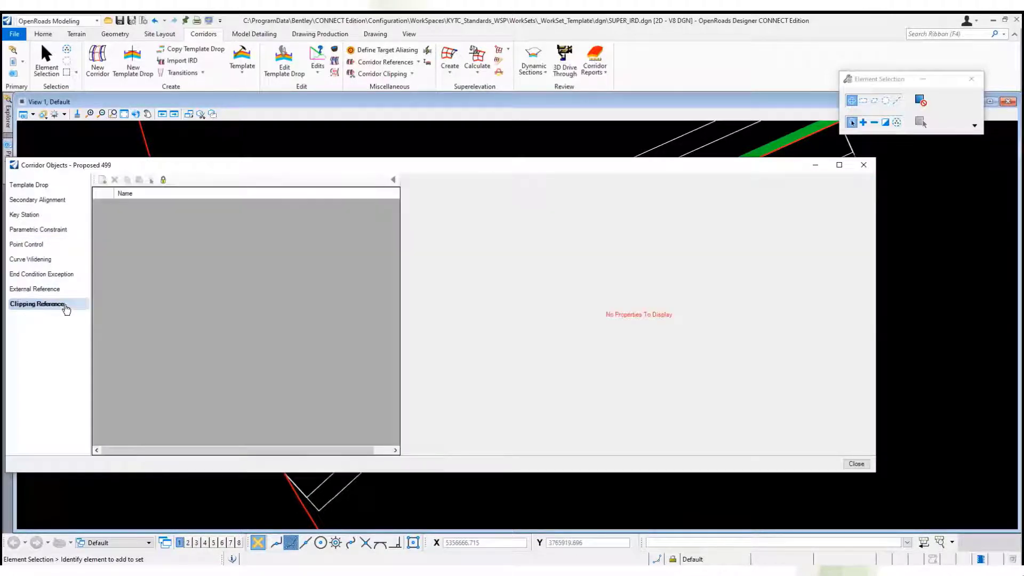
left_click(864, 165)
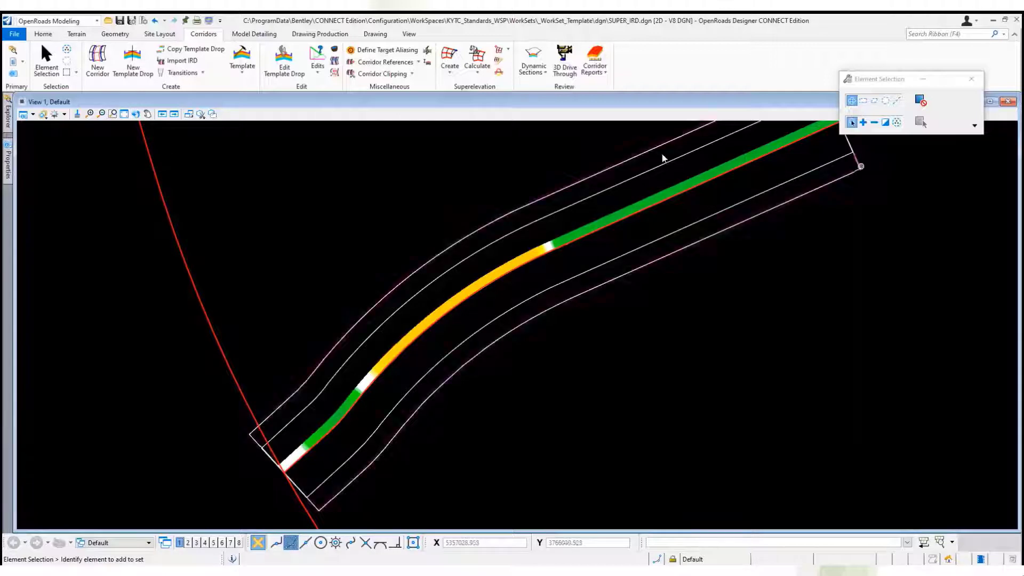
Find the Proposed 499 corridor in the OpenRoads model and append _S to its feature name.
mouse_move(8, 123)
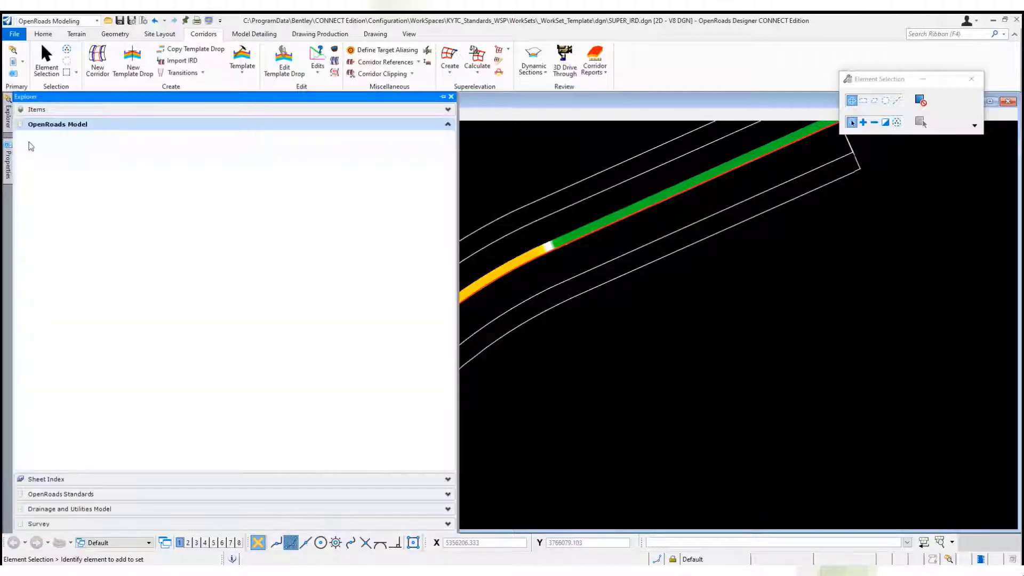
left_click(23, 167)
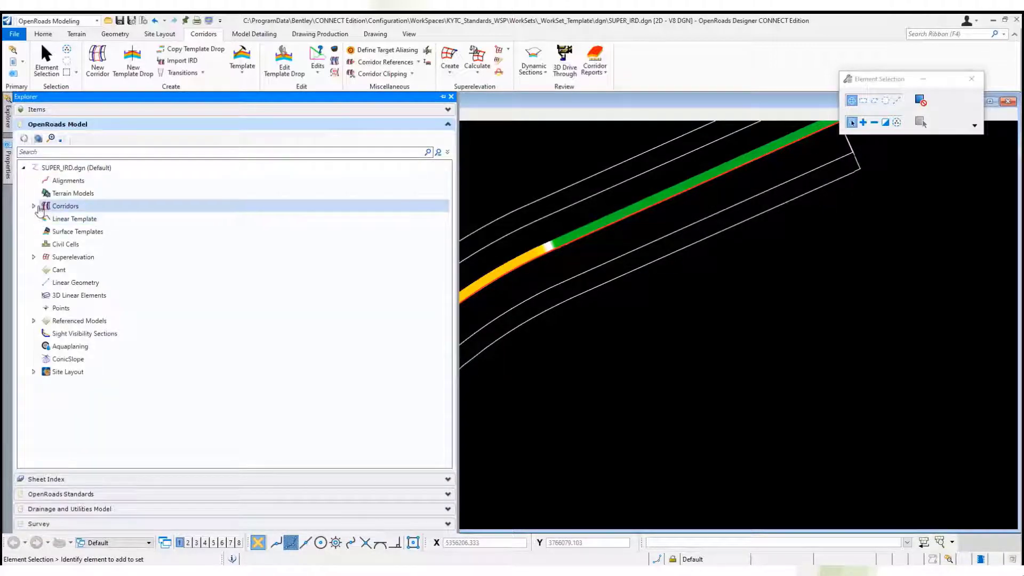
left_click(34, 207)
left_click(44, 219)
left_click(90, 233)
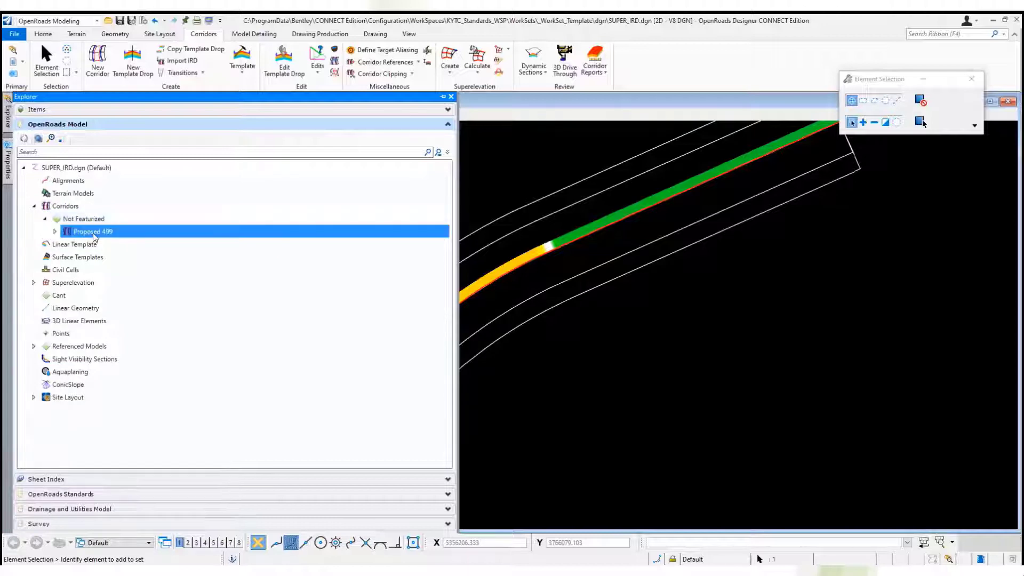
right_click(89, 233)
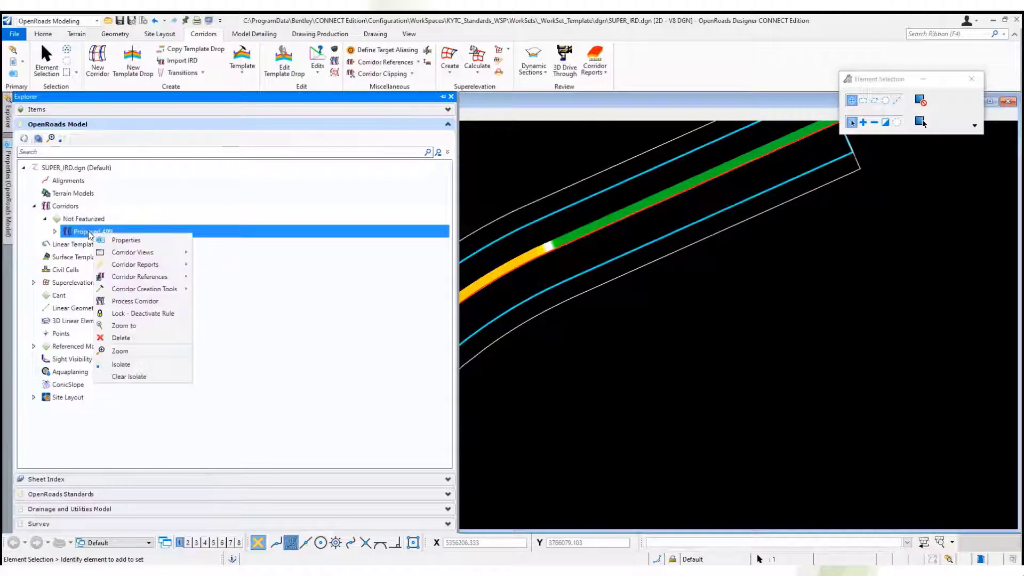
left_click(9, 193)
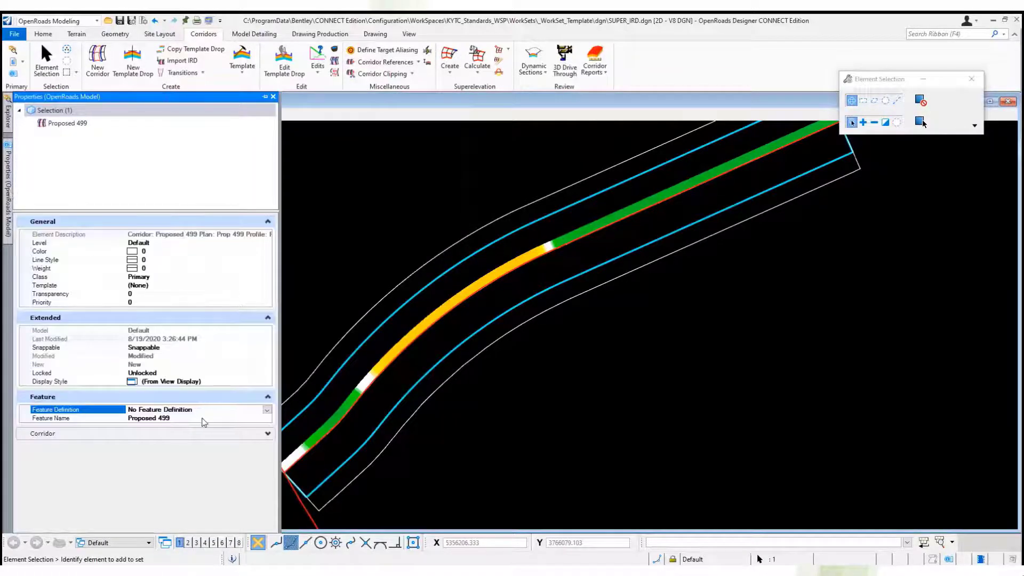
left_click(204, 418)
type("_S")
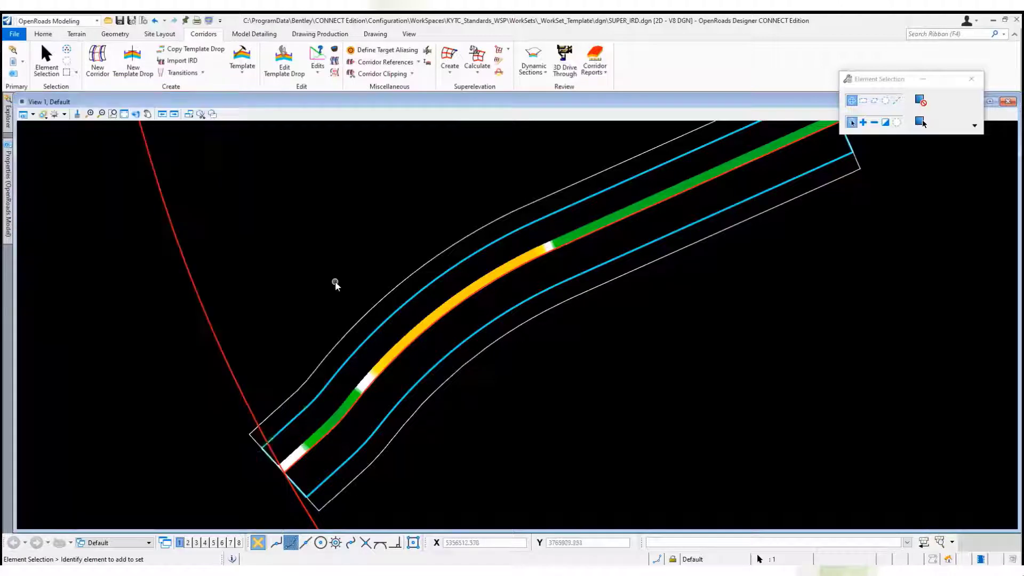
Generate a superelevation report for the corridor's superelevation section and display it in the SuperelevationToCSV format.
scroll(137, 460, "down", 1)
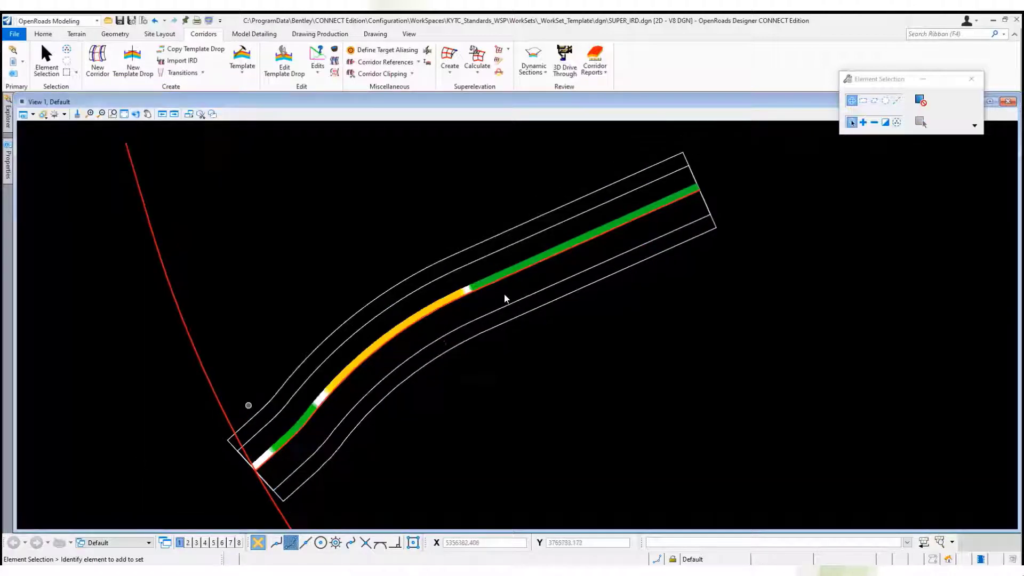
scroll(544, 236, "up", 1)
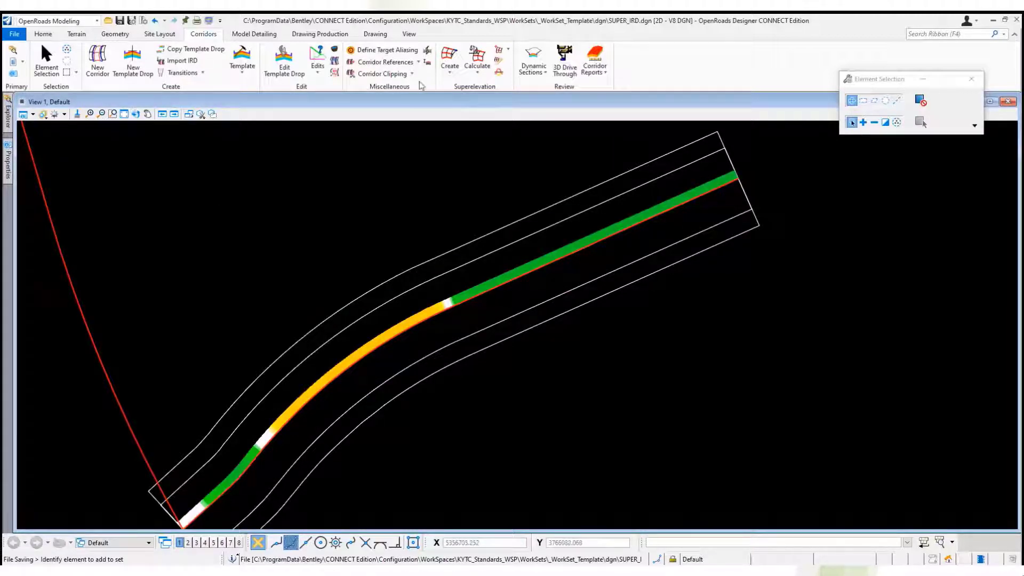
left_click(501, 64)
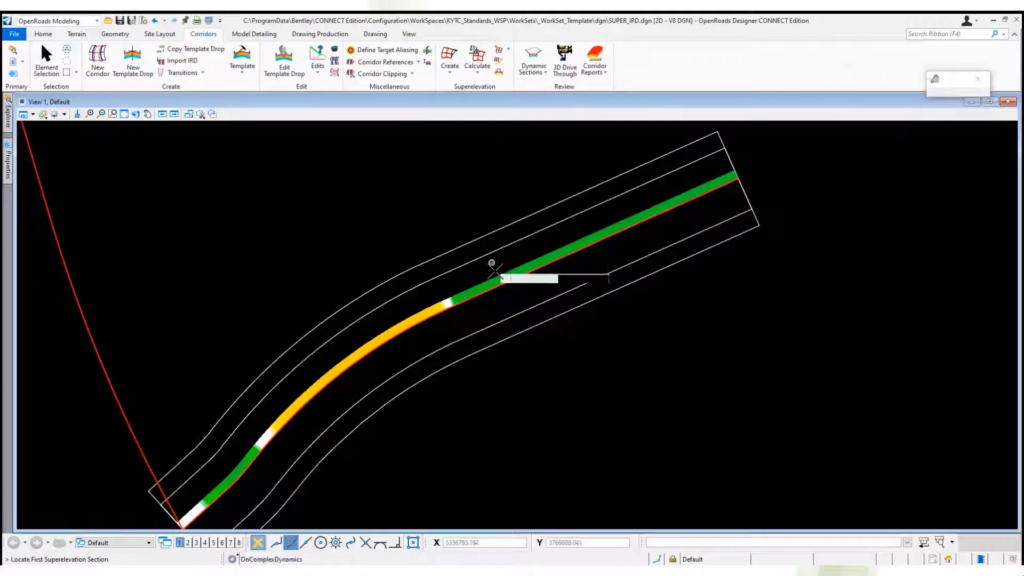
left_click(480, 235)
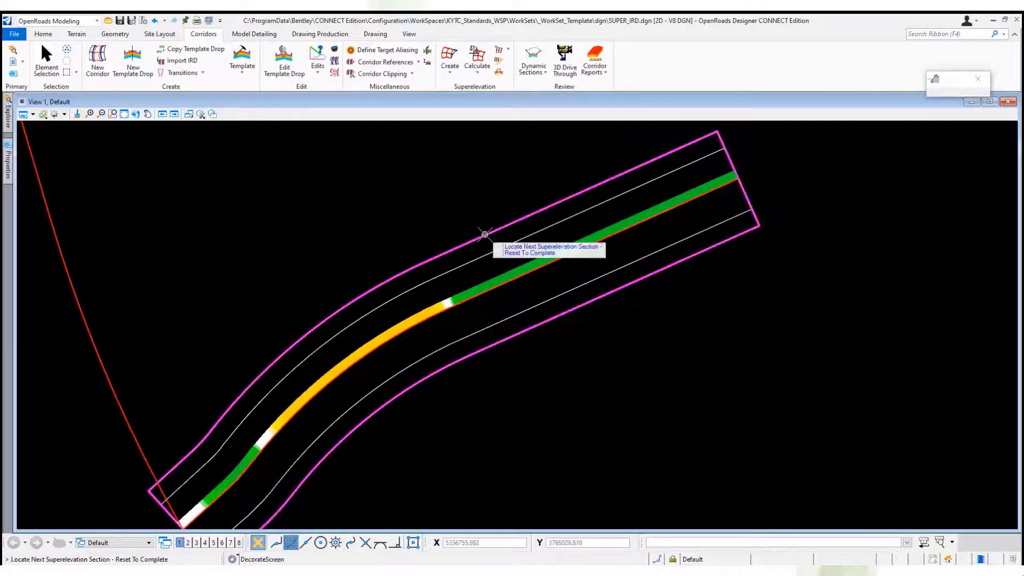
right_click(475, 207)
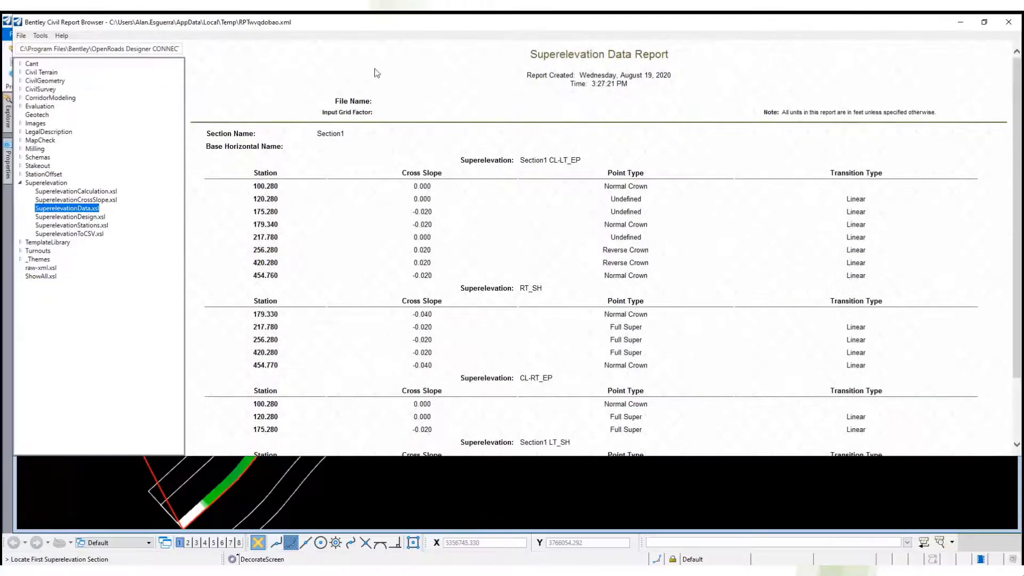
left_click(80, 233)
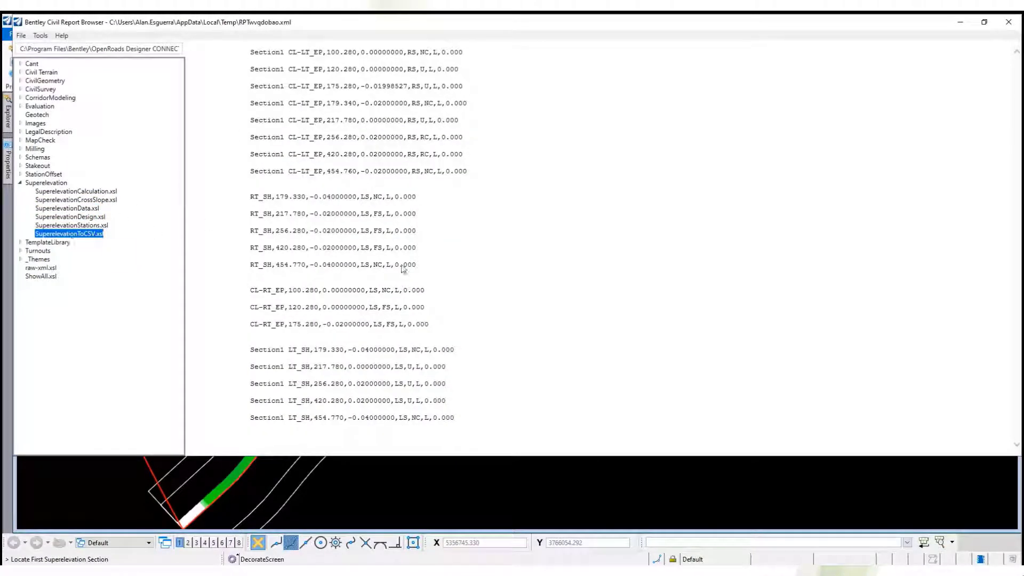
left_click(464, 191)
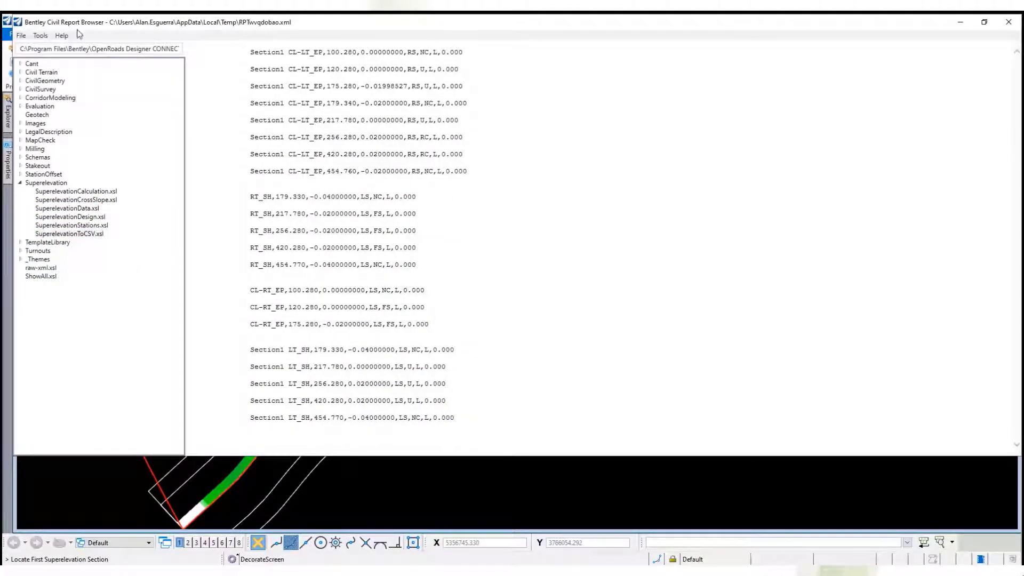
left_click(21, 35)
left_click(38, 59)
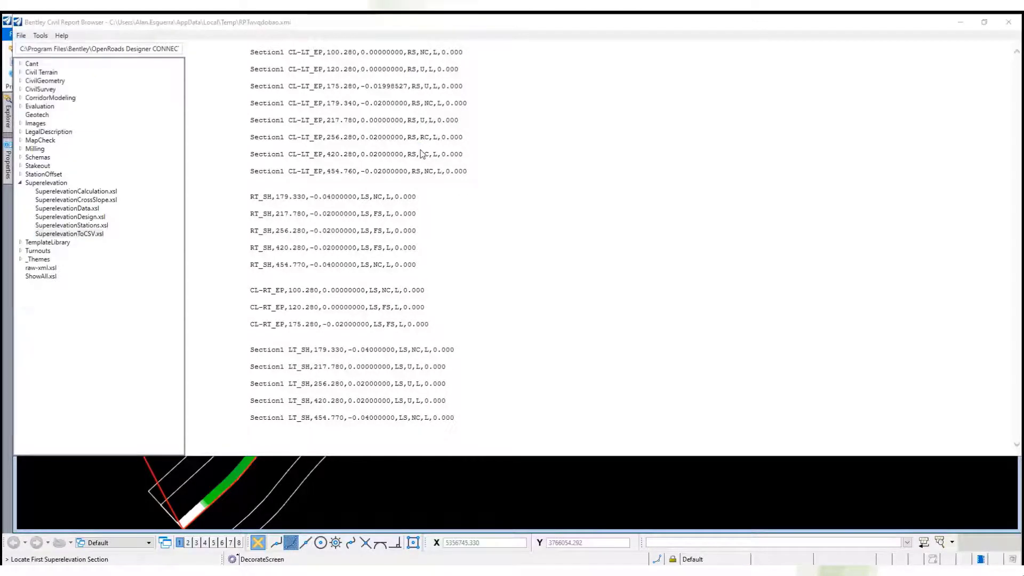
left_click(126, 316)
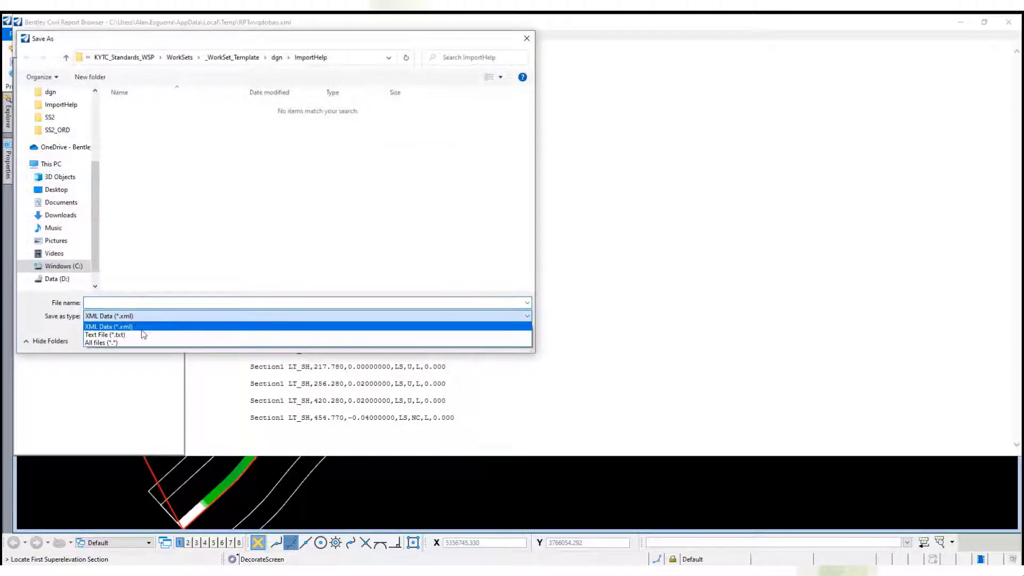
left_click(151, 292)
left_click(498, 342)
Export the CSV superelevation report to Excel and save the workbook on the desktop as AE Super Report_IRD.xlsx.
right_click(401, 301)
left_click(499, 495)
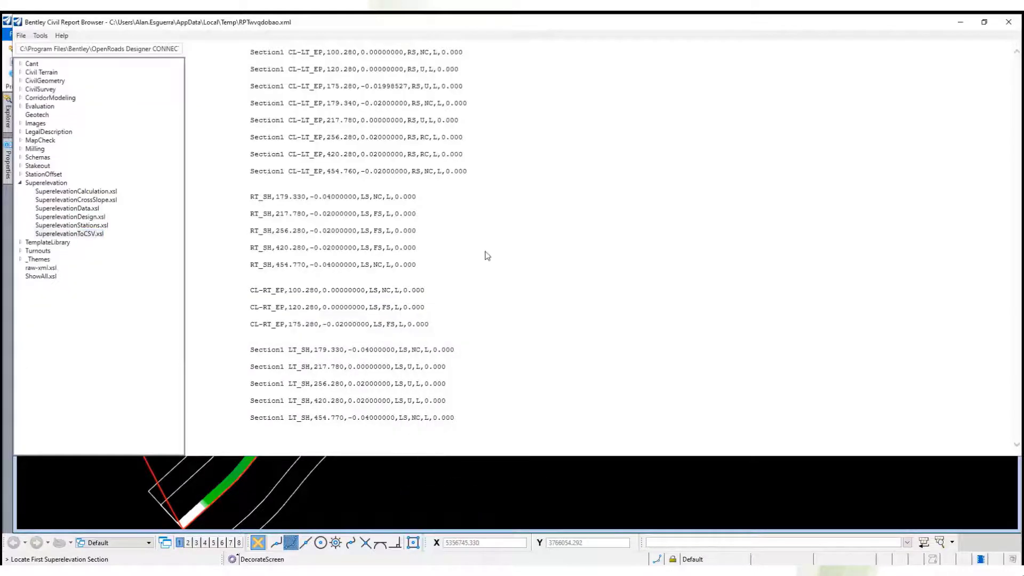
left_click(282, 113)
left_click(290, 252)
left_click(401, 279)
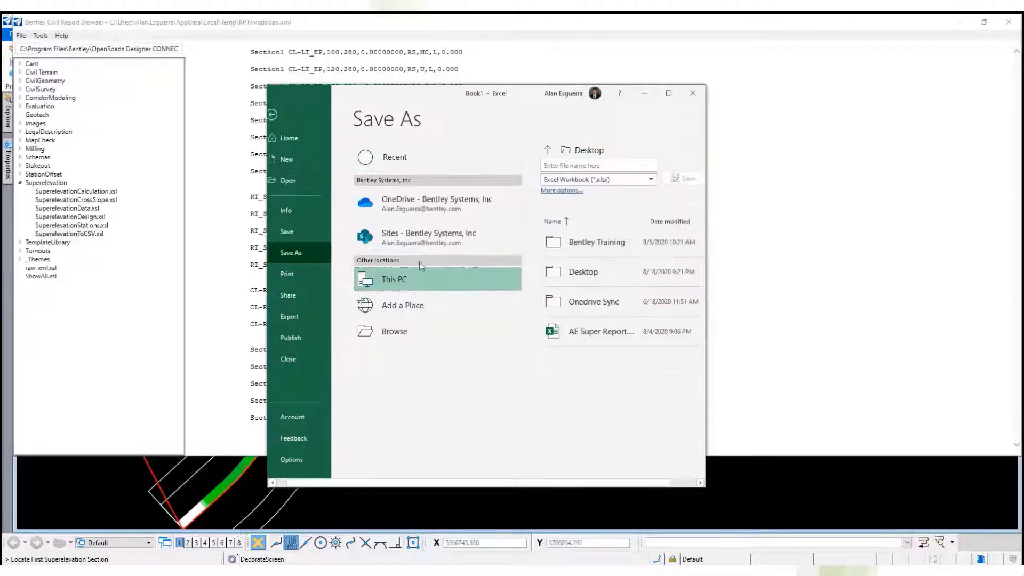
double_click(401, 282)
left_click(401, 163)
left_click(387, 223)
type("_IRD.xlsx")
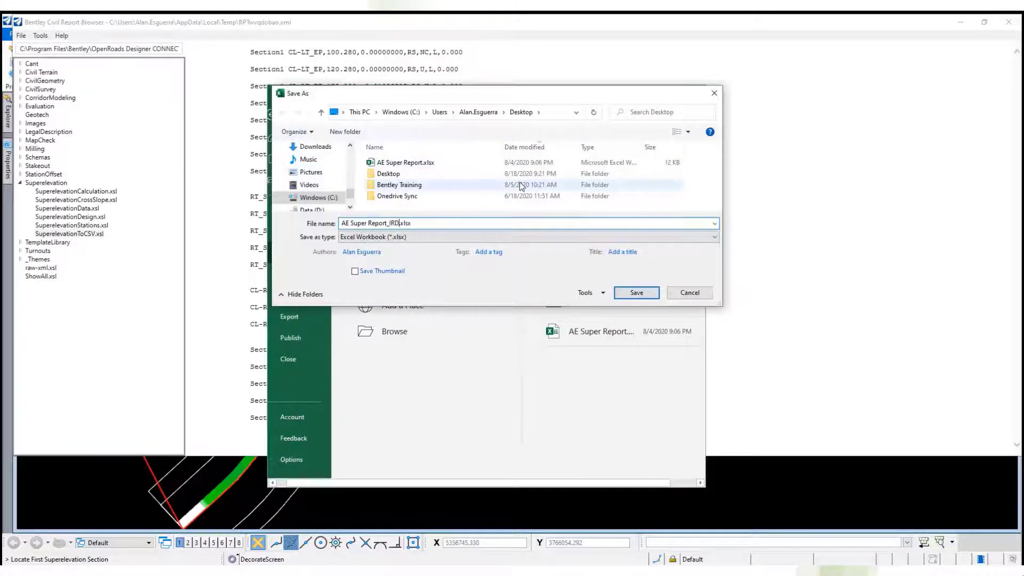
key("Return")
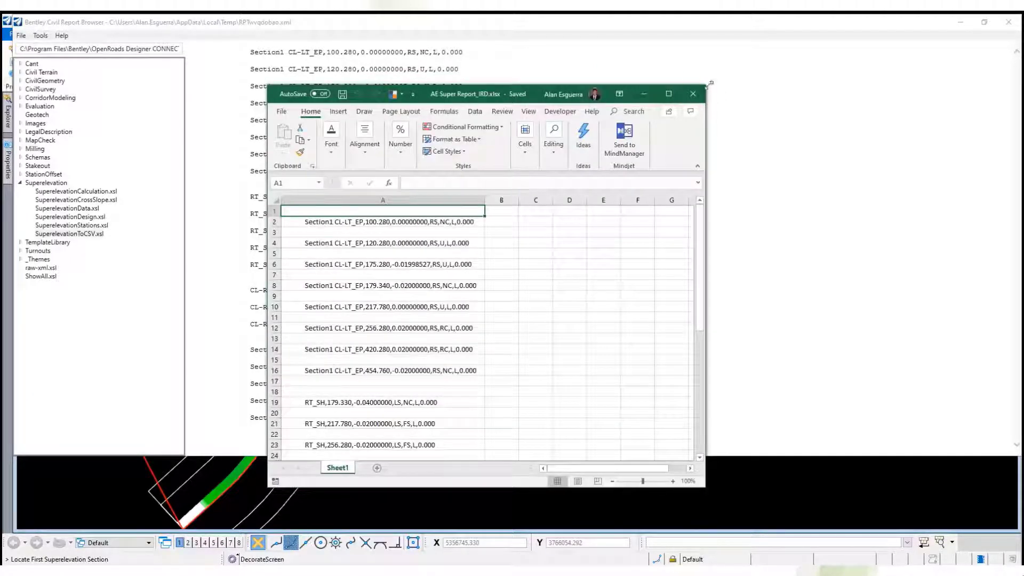
Close the exported workbook and the report browser, and save the SUPER_IRD.dgn design file.
left_click(701, 95)
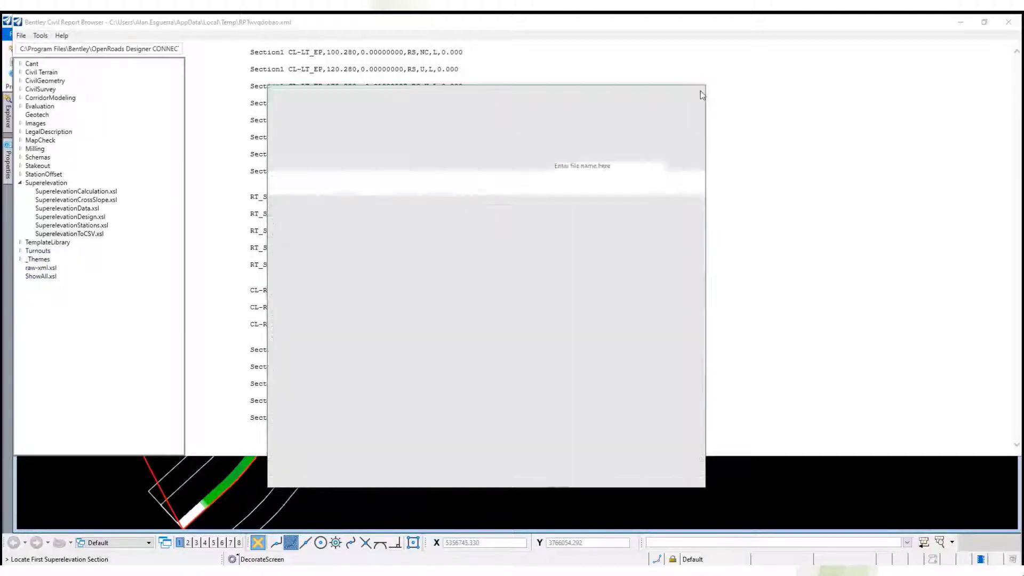
left_click(1009, 22)
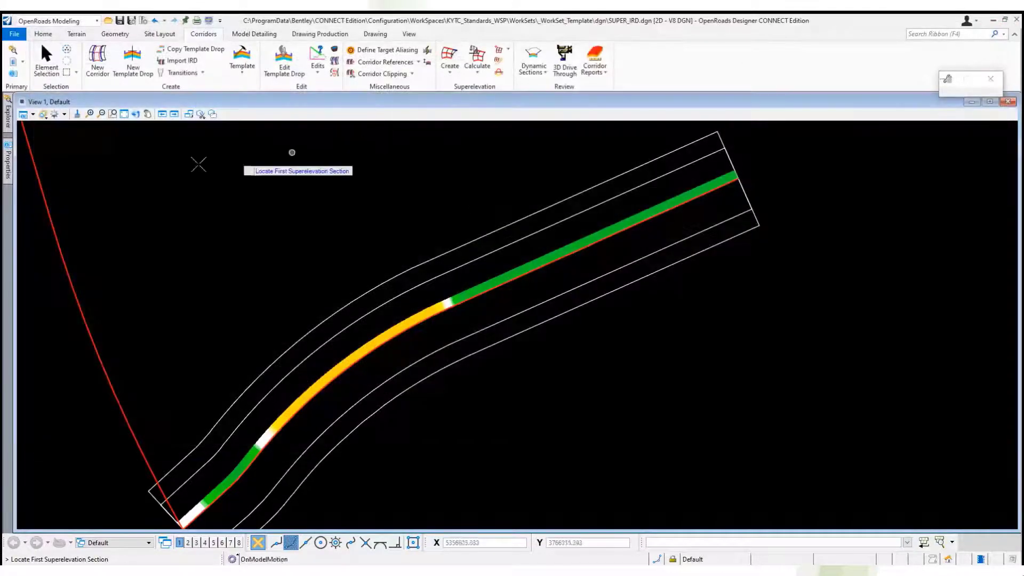
left_click(15, 33)
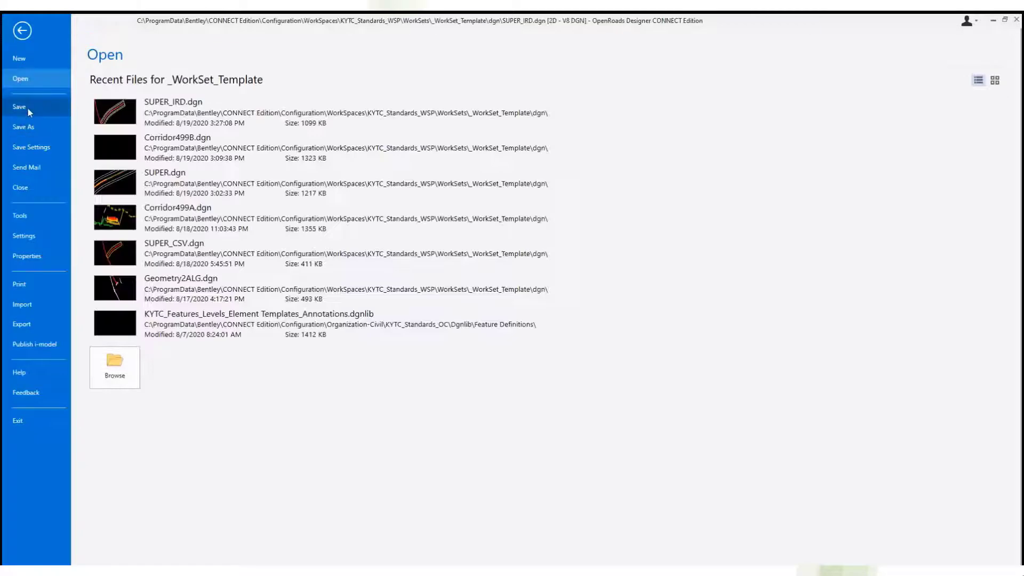
left_click(24, 109)
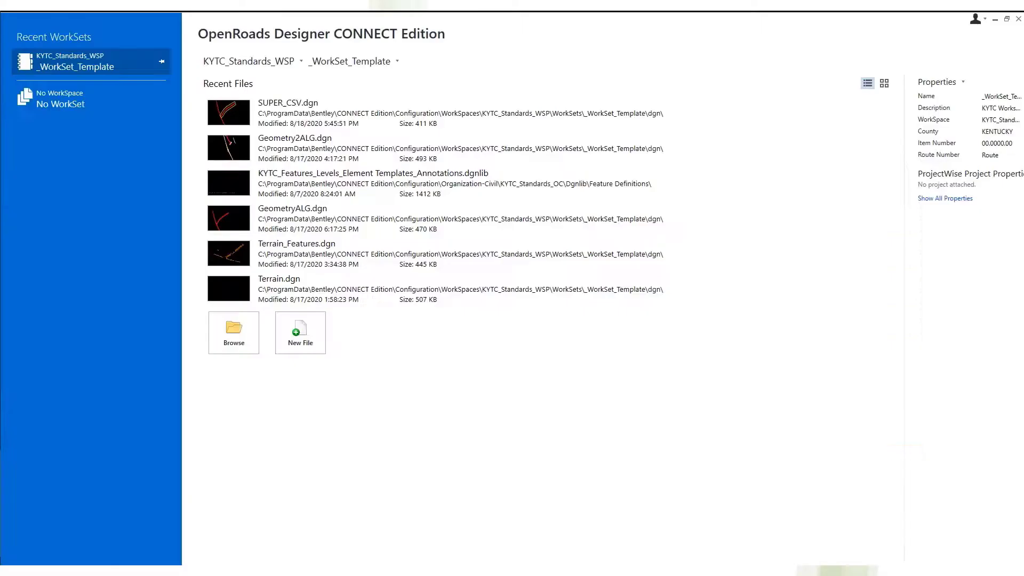
Create a new design file named Corridor499A.dgn in the workset's dgn folder.
left_click(307, 328)
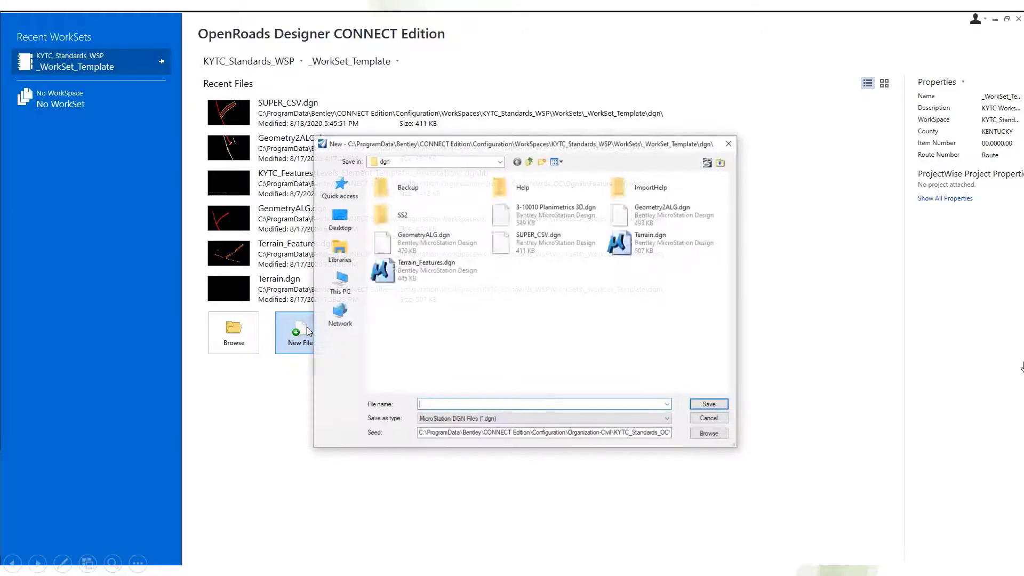
type("Corridor499A")
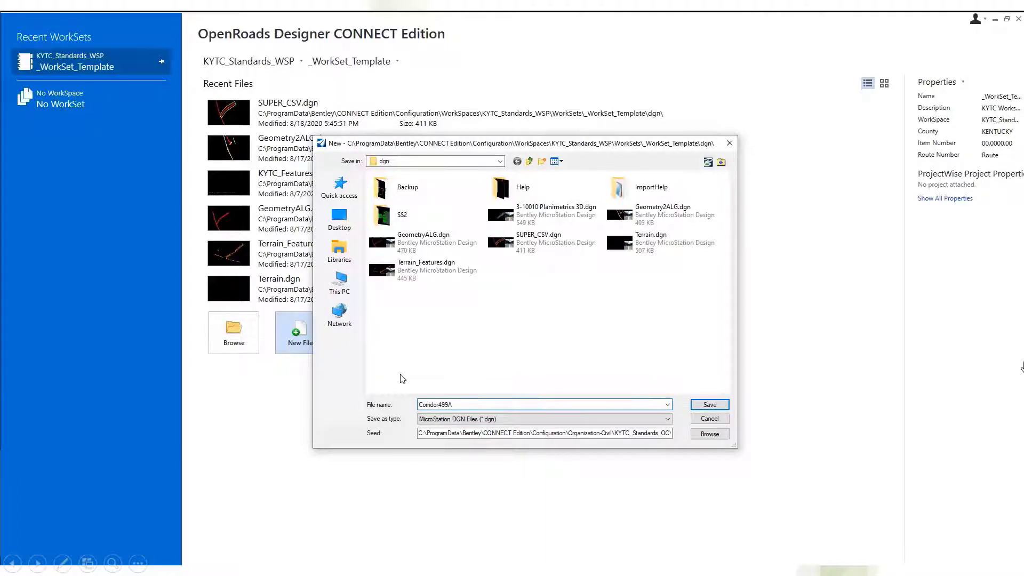
key("Return")
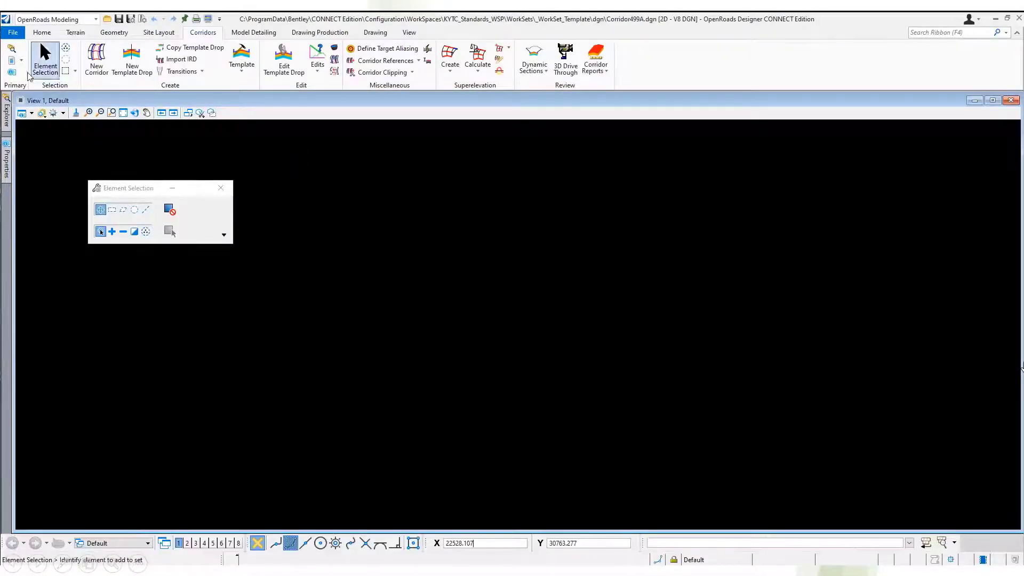
Attach Geometry2ALG.dgn, GeometryALG.dgn, SUPER_CSV.dgn, Terrain.dgn and Terrain_Features.dgn as references using the Coincident World method.
left_click(12, 61)
right_click(205, 427)
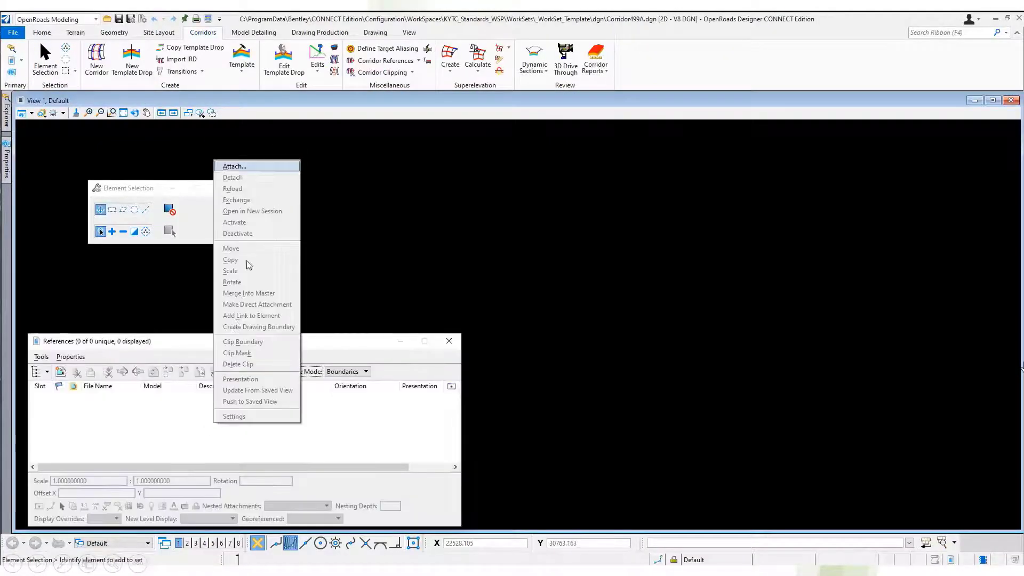
left_click(249, 167)
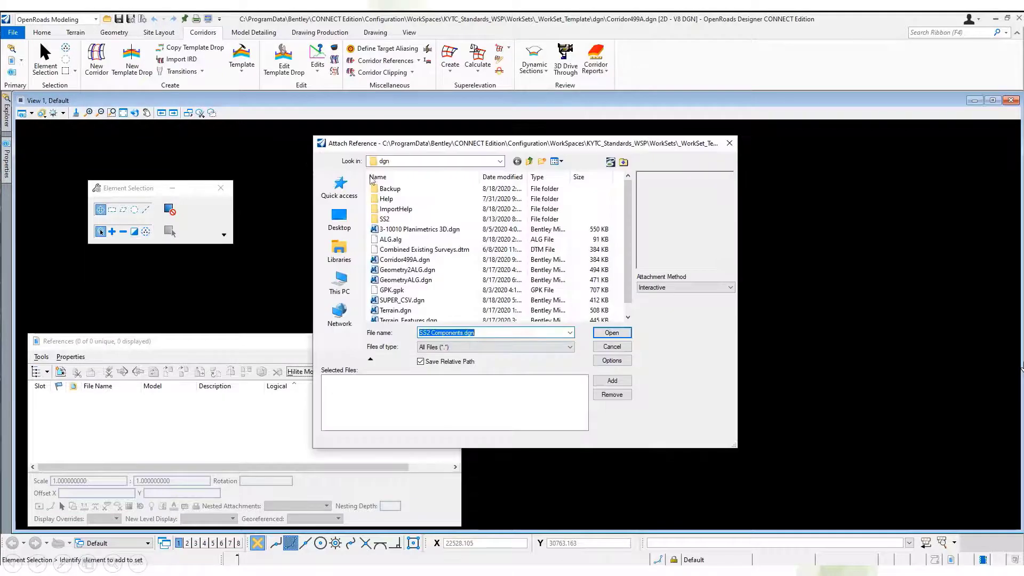
left_click(457, 280)
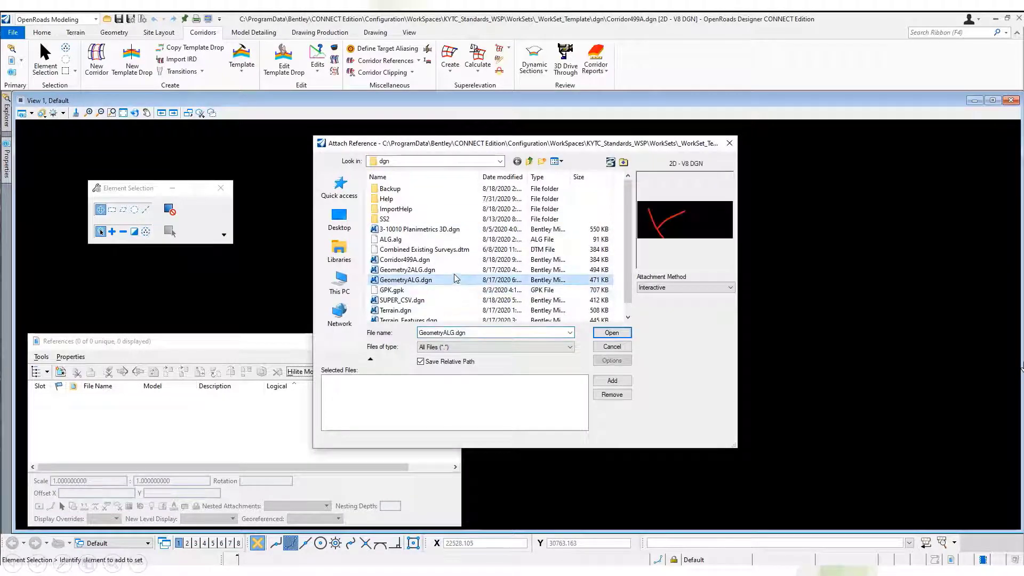
left_click(453, 271, "ctrl")
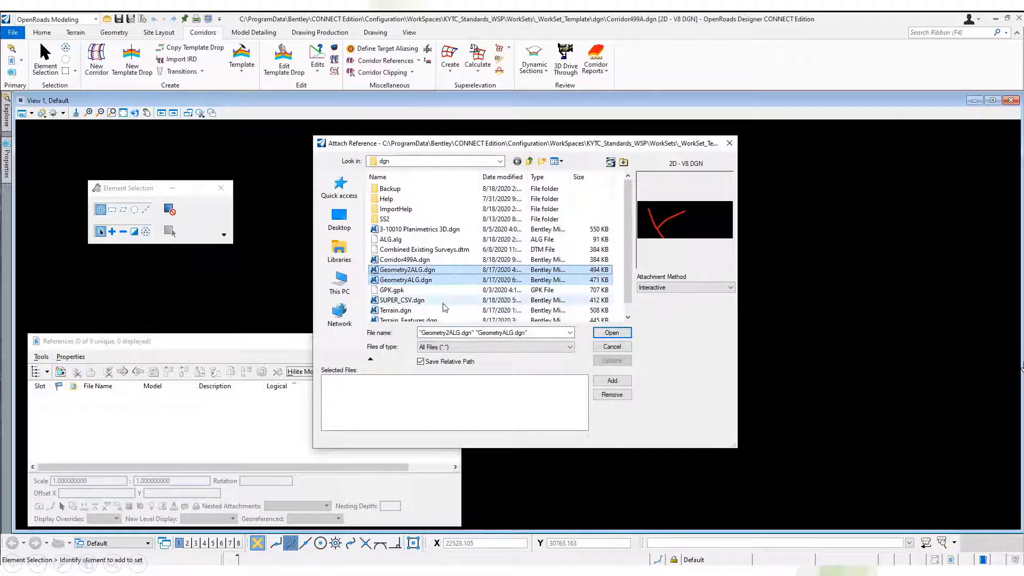
left_click(443, 300, "ctrl")
left_click(442, 311, "ctrl")
left_click(438, 319, "ctrl")
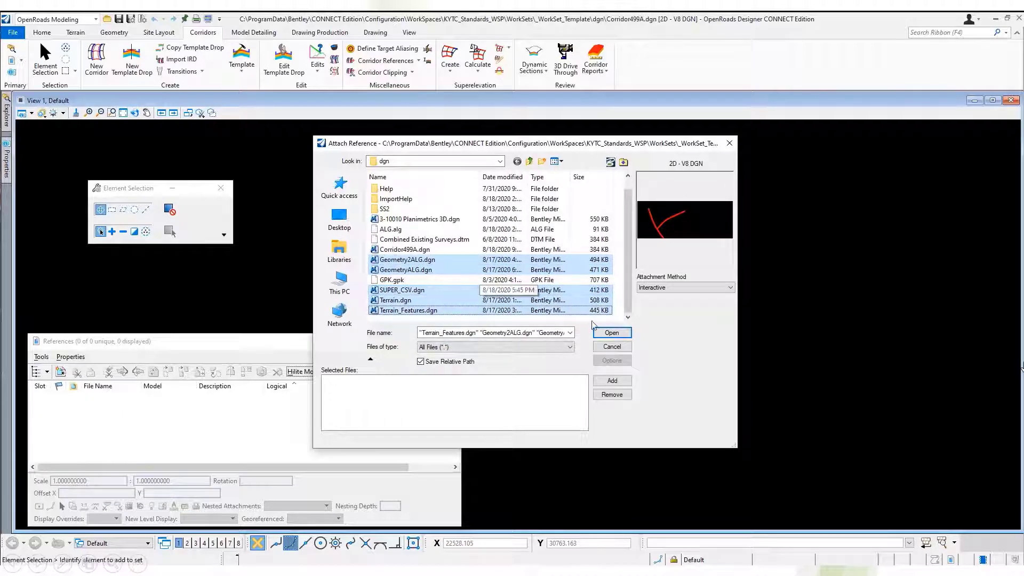
left_click(688, 288)
left_click(676, 318)
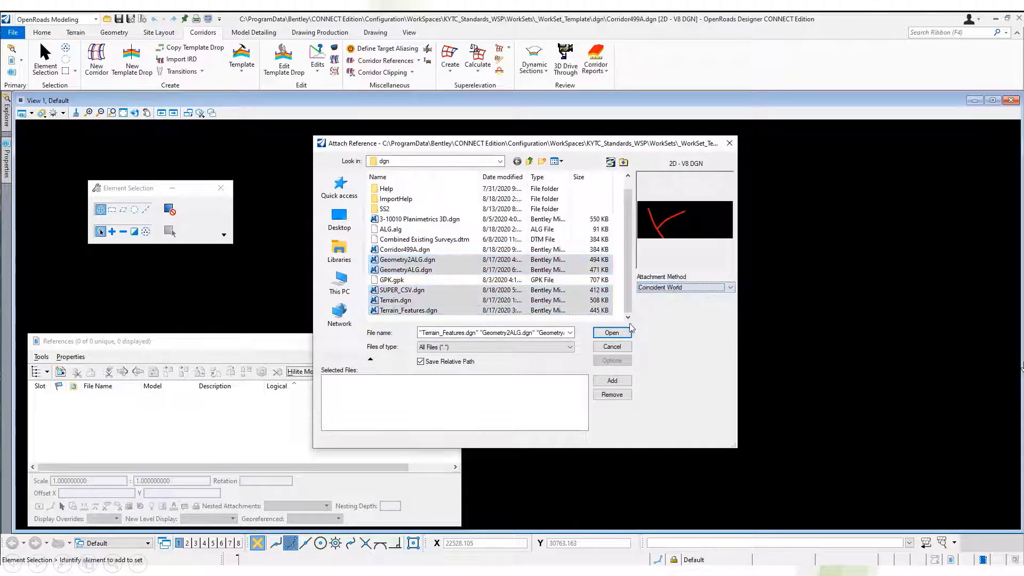
left_click(612, 333)
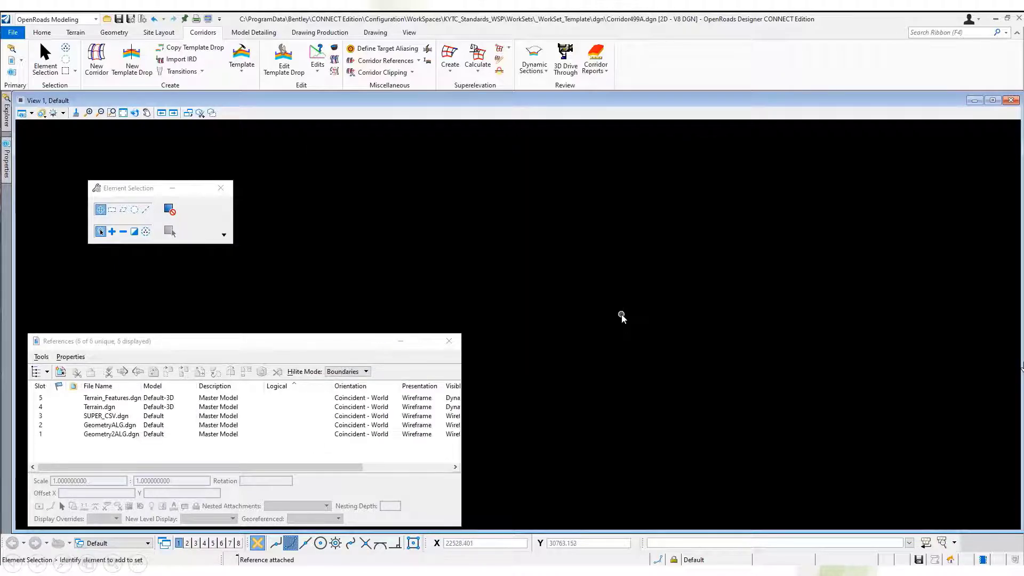
Fit the view to the attached references and set the Combined Existing Surveys terrain as the active terrain model.
left_click(123, 113)
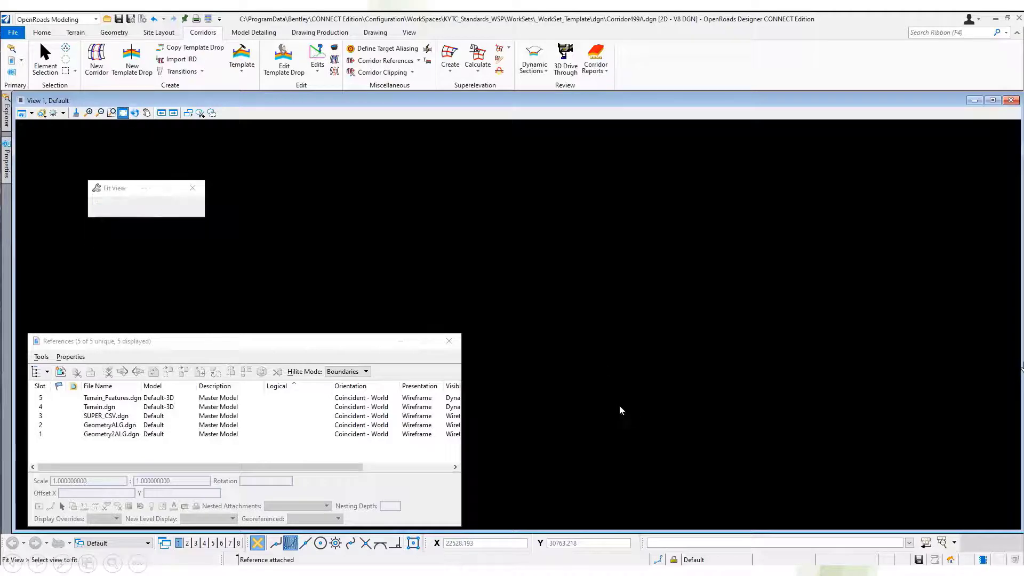
right_click(592, 263)
left_click(661, 250)
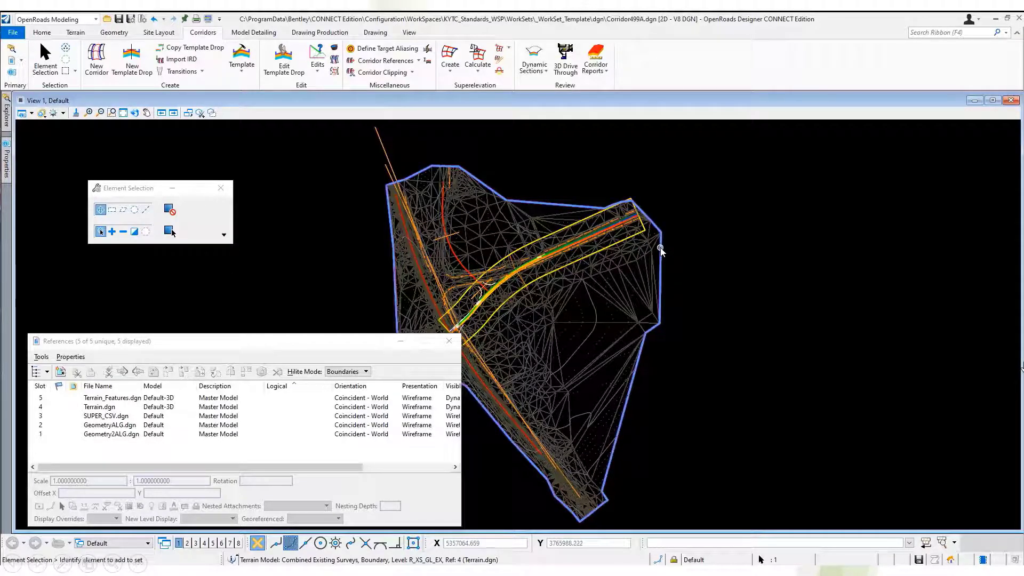
left_click(688, 245)
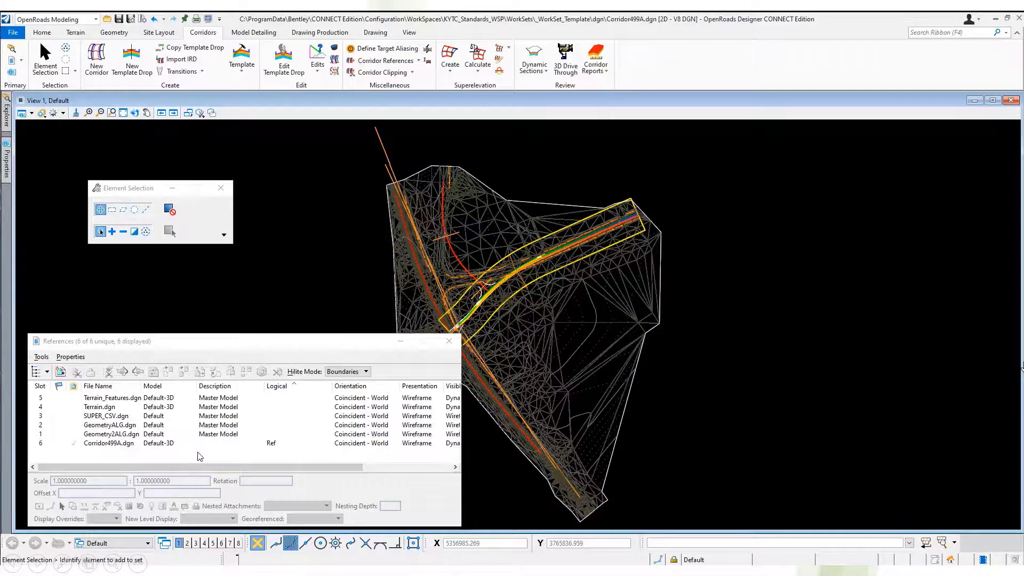
Turn off the display of the Terrain_Features.dgn, Terrain.dgn and Geometry2ALG.dgn references and close the reference list.
left_click(172, 435)
left_click(160, 398, "shift")
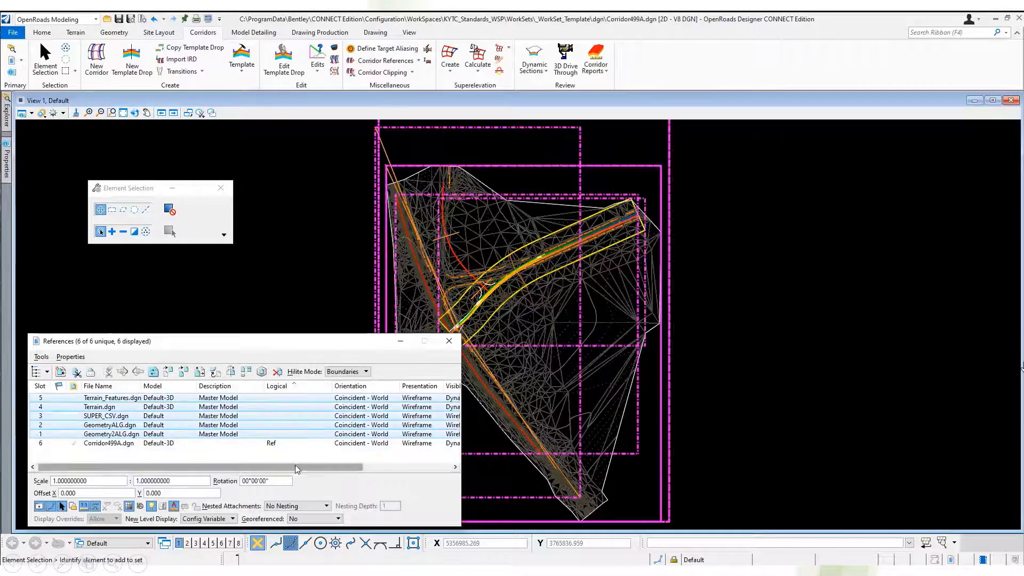
left_click(140, 418, "ctrl")
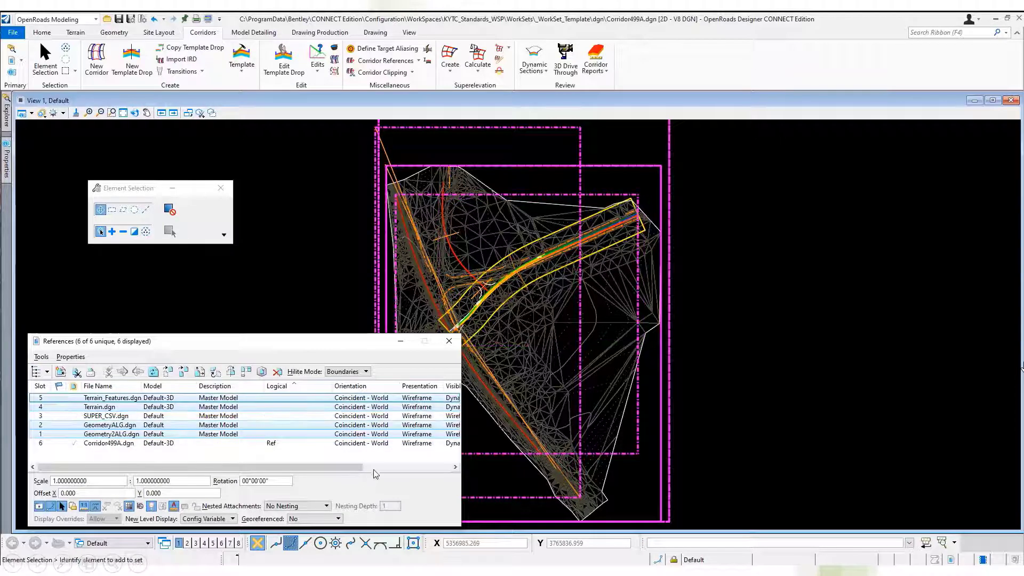
left_click(123, 435, "ctrl")
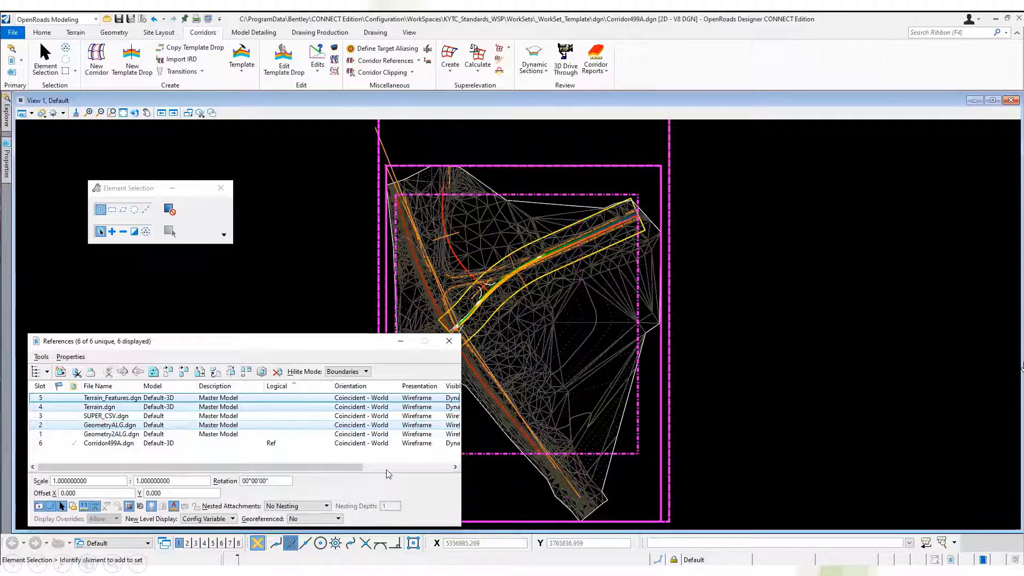
left_click(112, 433, "ctrl")
left_click(113, 426, "ctrl")
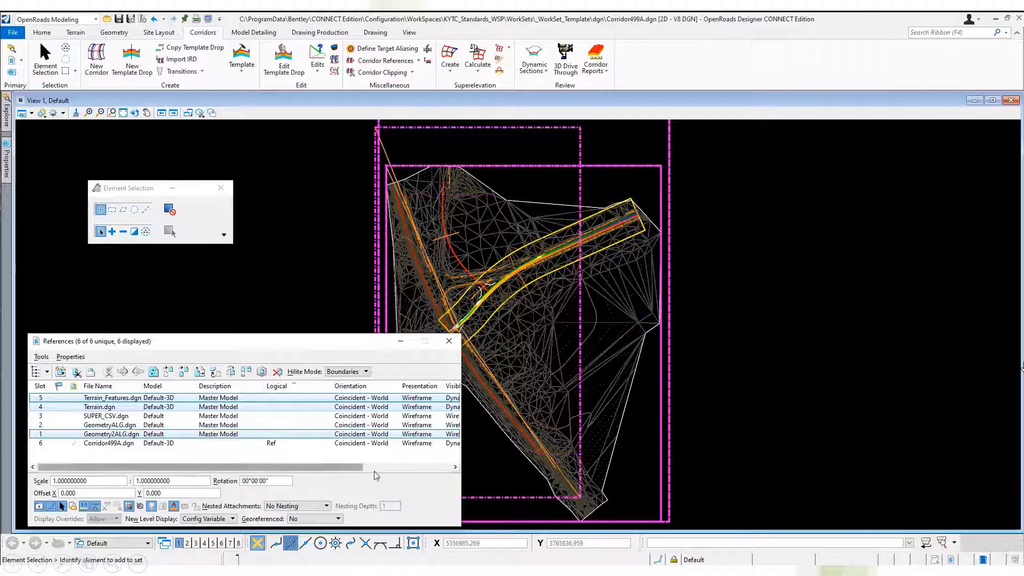
left_click(386, 468)
left_click(403, 434)
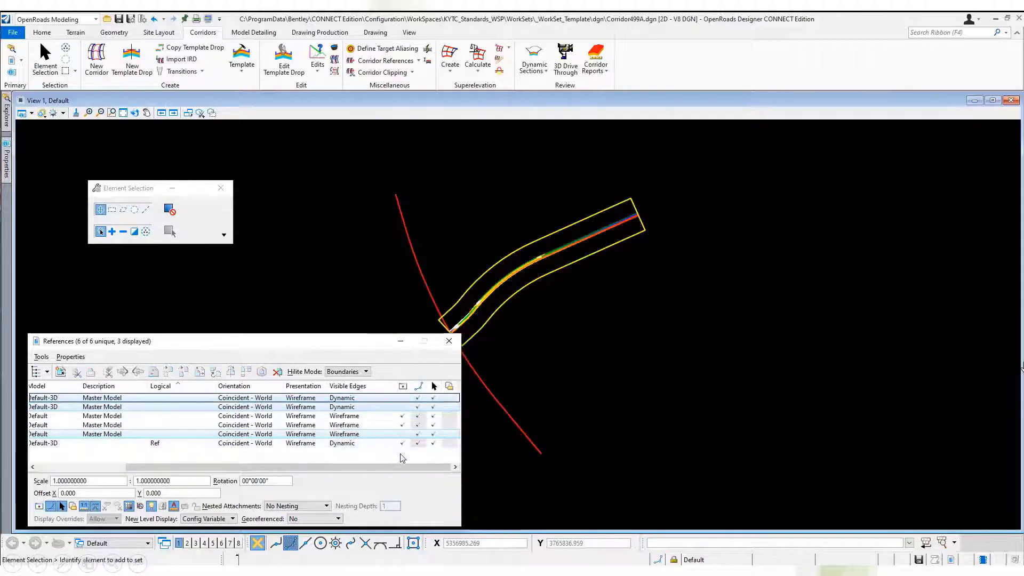
scroll(459, 312, "up", 5)
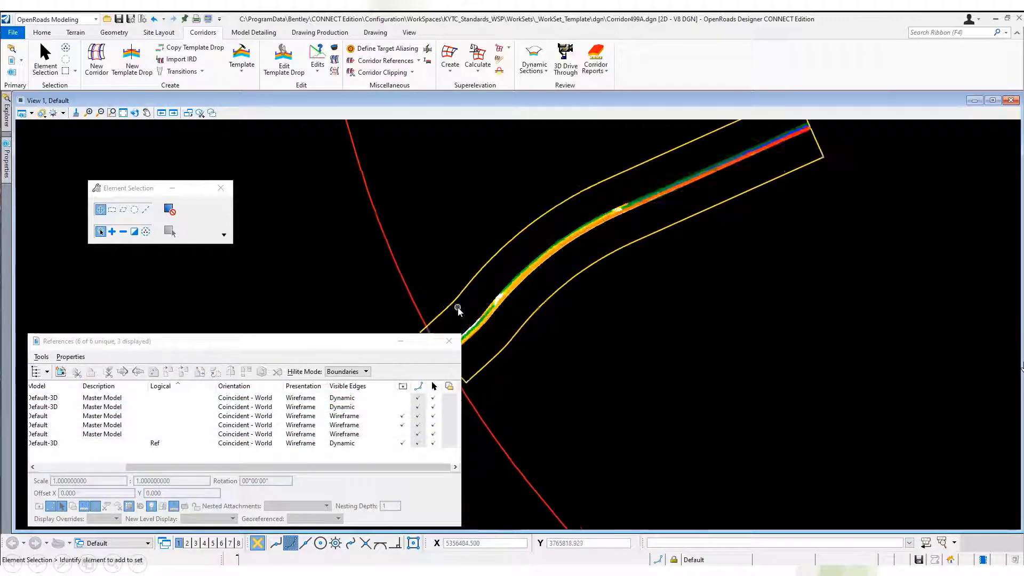
left_click(449, 341)
Start importing the Proposed 499 corridor from the IRD file Proposed Roadway Model Phase 2.ird.
left_click(147, 113)
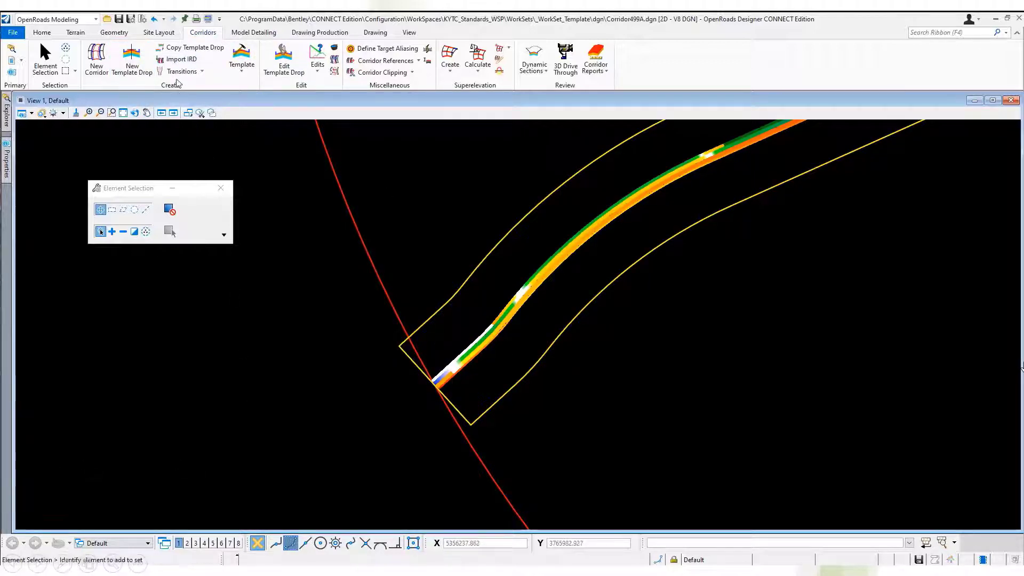
left_click(180, 62)
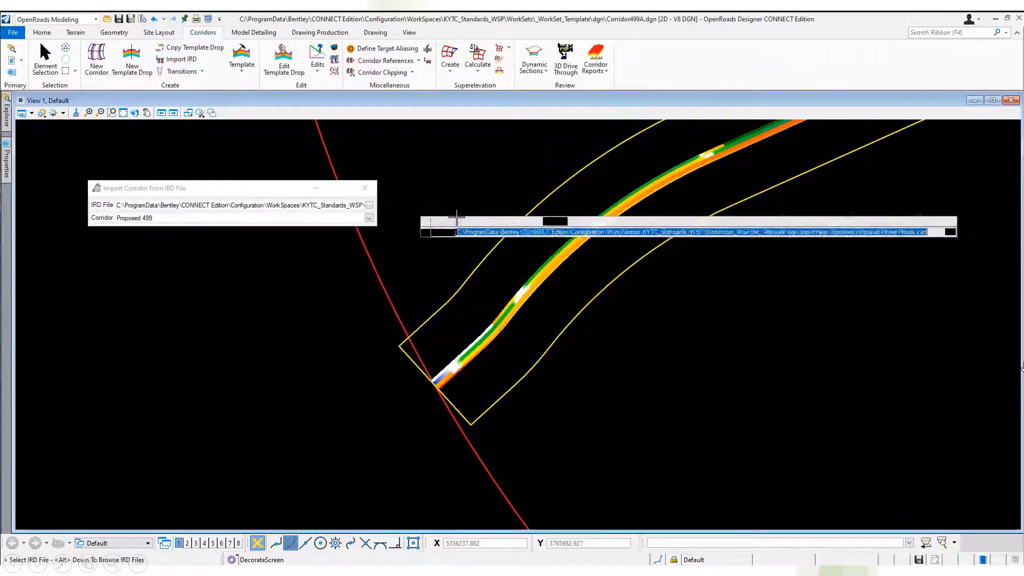
left_click(369, 204)
left_click(484, 224)
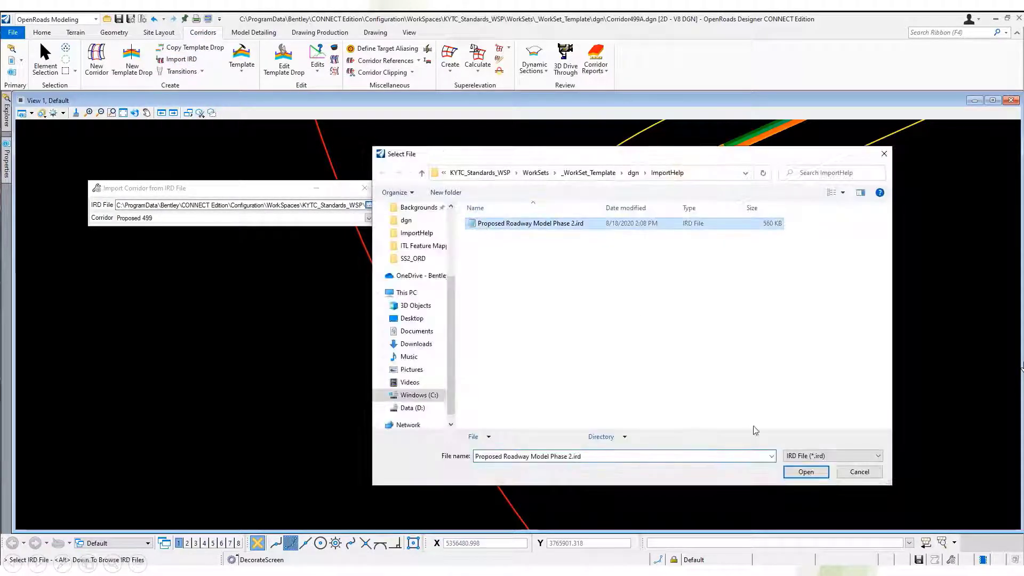
left_click(807, 471)
left_click(370, 217)
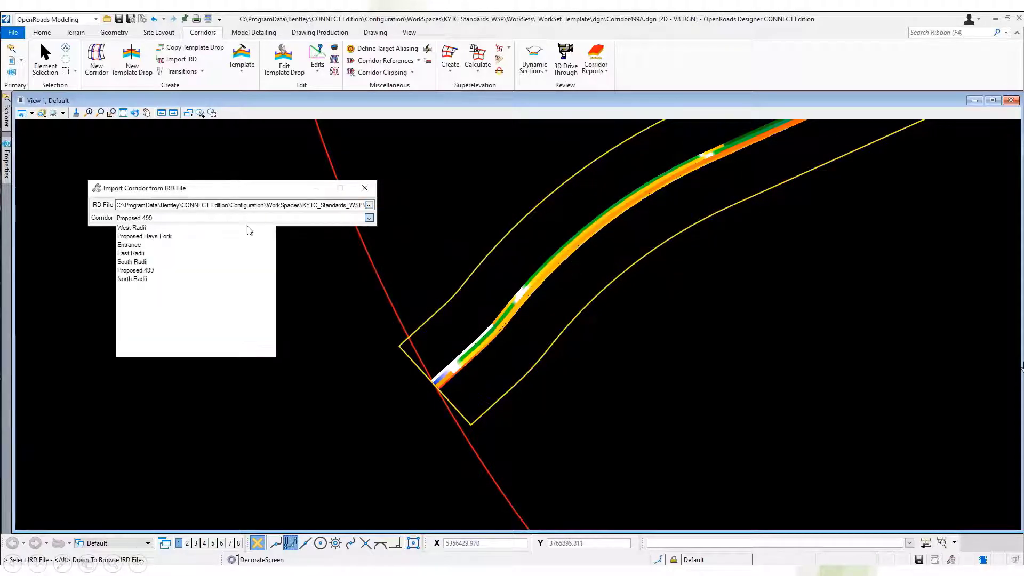
left_click(134, 270)
left_click(248, 307)
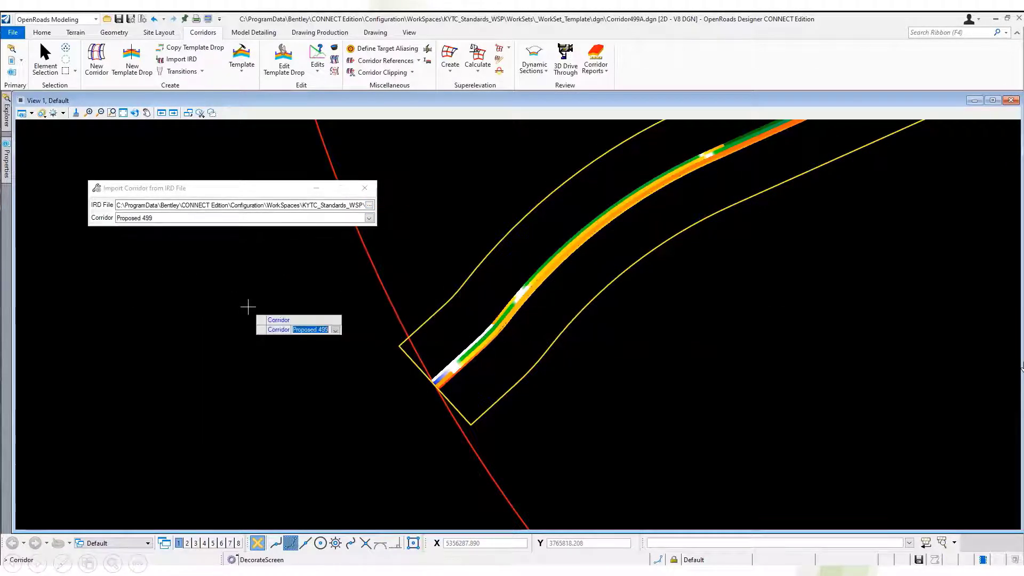
left_click(248, 306)
Save the missing dependencies report on the desktop as Proposed 499 Missing Dependencies.txt and continue the corridor import.
left_click_drag(303, 194, 385, 203)
left_click(386, 203)
left_click_drag(754, 181, 769, 307)
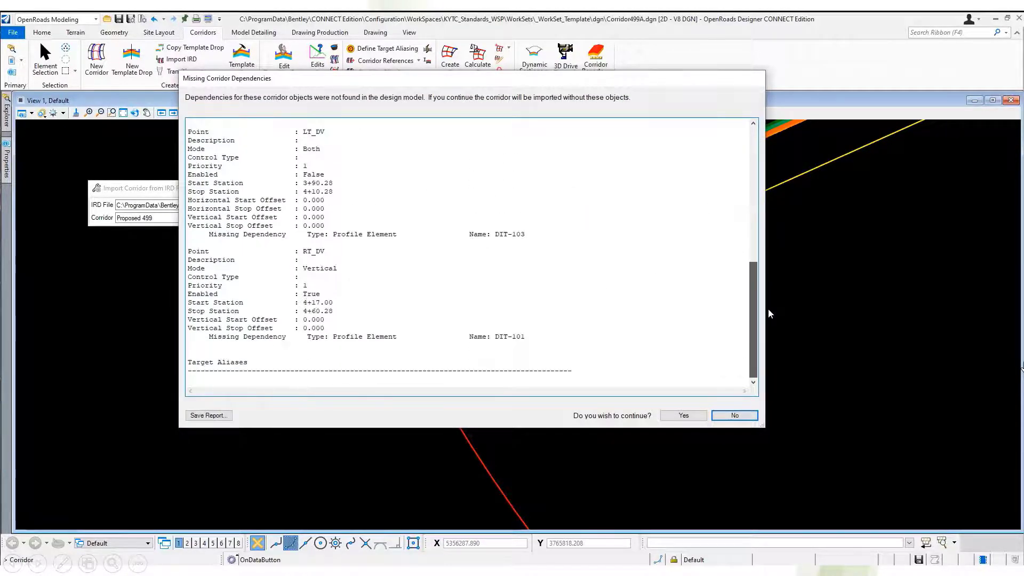
left_click(205, 415)
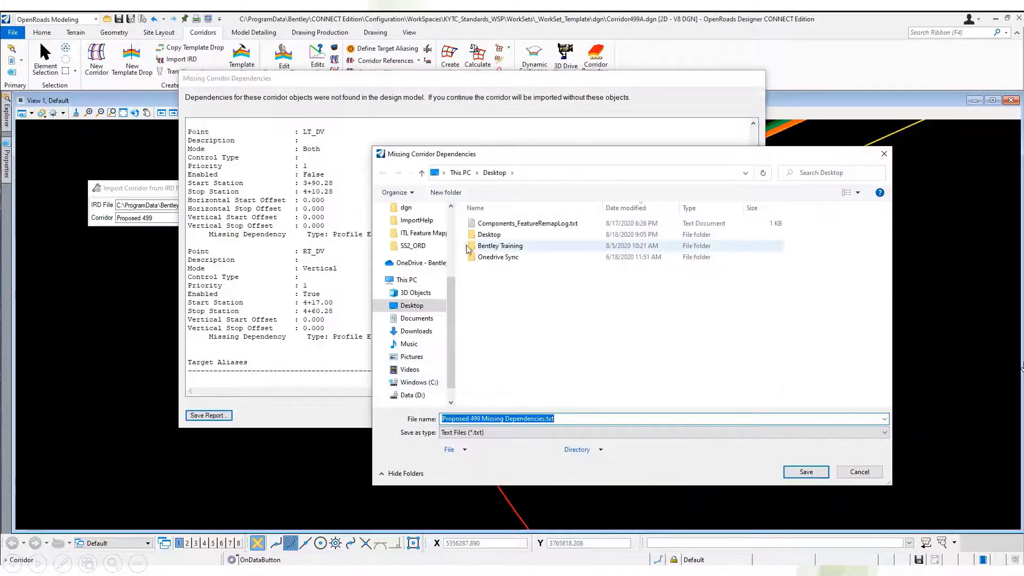
left_click(806, 472)
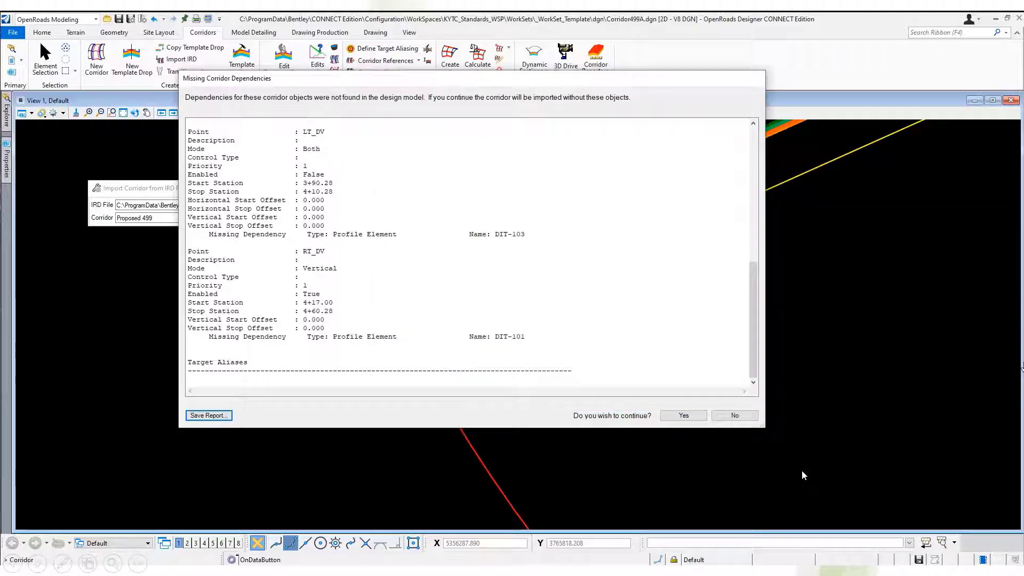
left_click(682, 416)
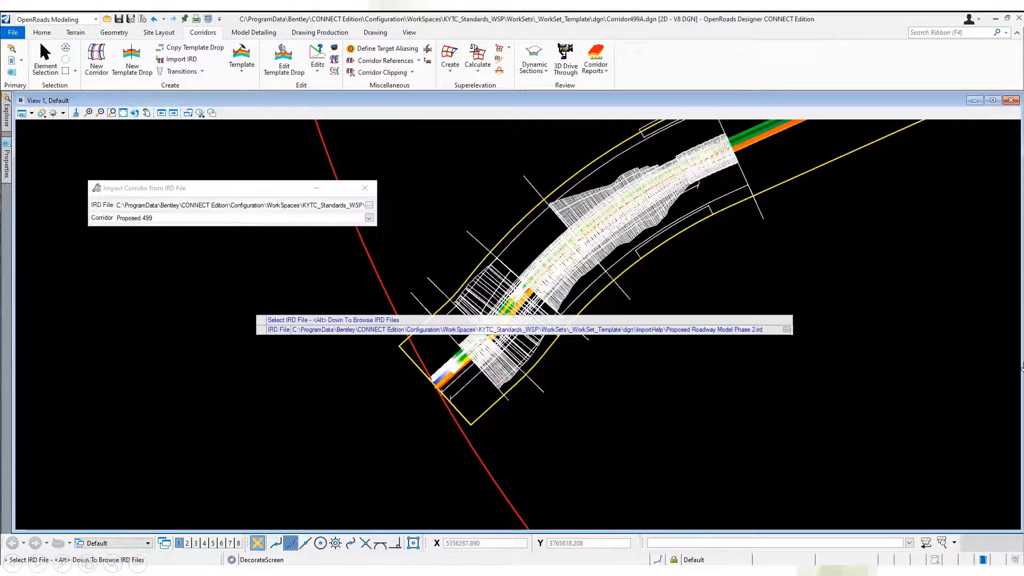
key("Escape")
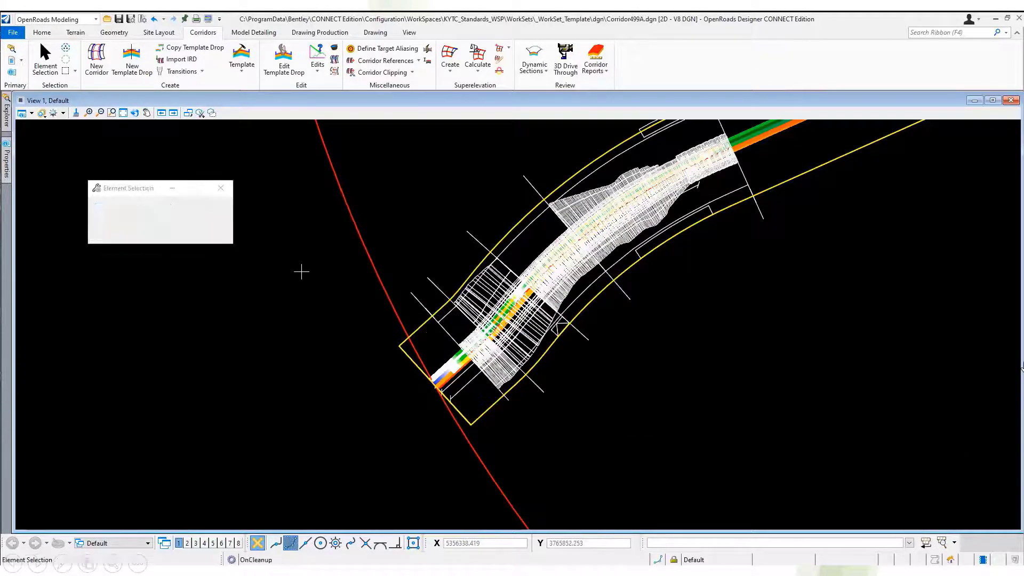
Open the Components.itl template library from the desktop in the template editor.
left_click(243, 56)
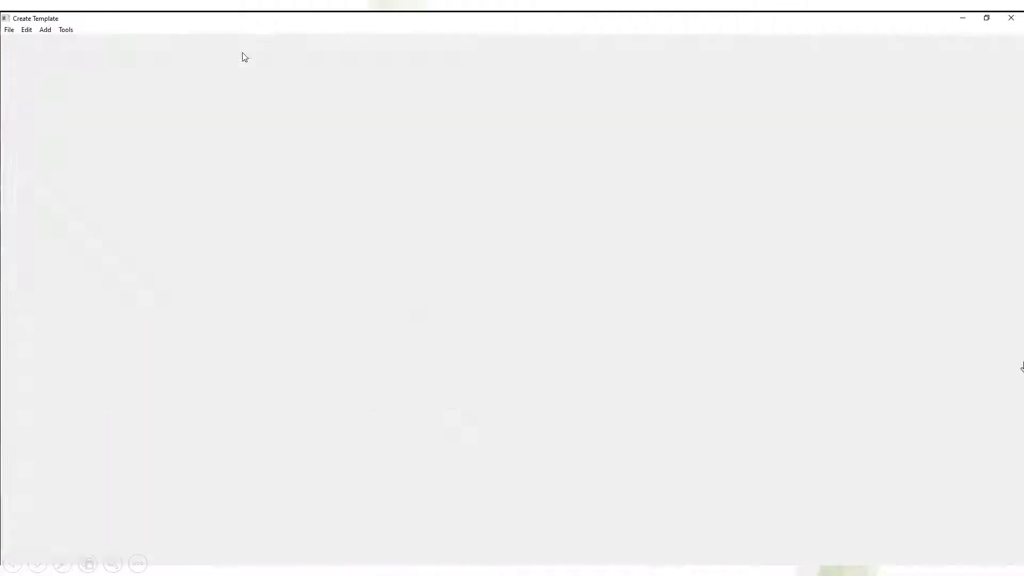
left_click(11, 31)
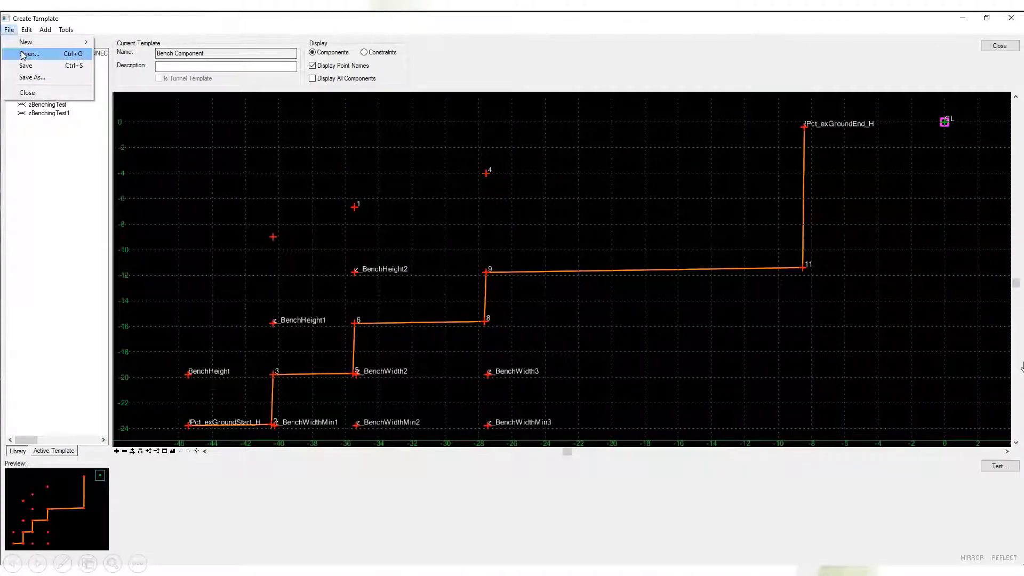
left_click(21, 54)
left_click(541, 226)
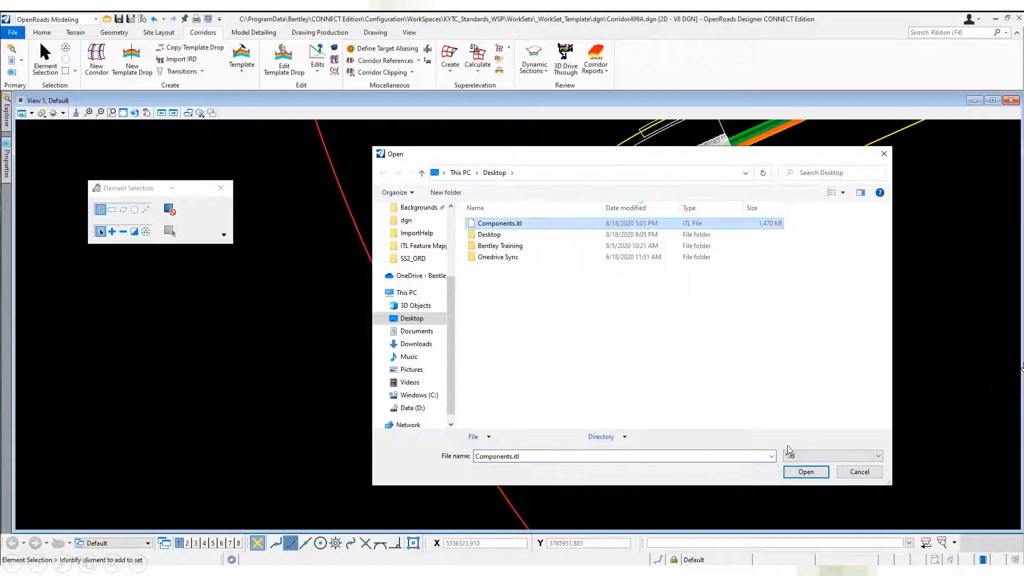
left_click(803, 473)
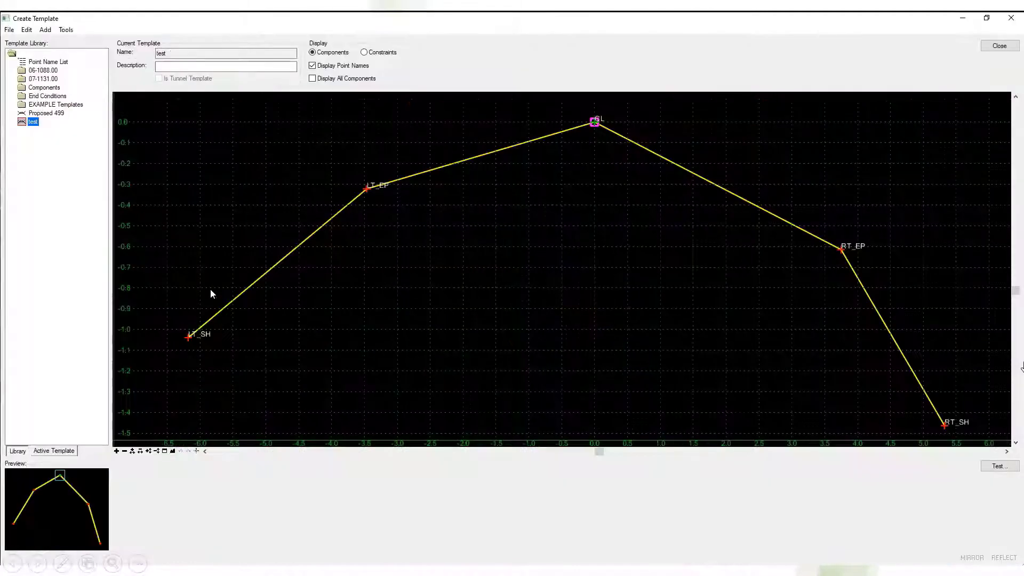
Examine the templates in the 06-1088.00 and 07-1131.00 folders of the library and close the template editor.
double_click(42, 72)
double_click(43, 105)
double_click(49, 113)
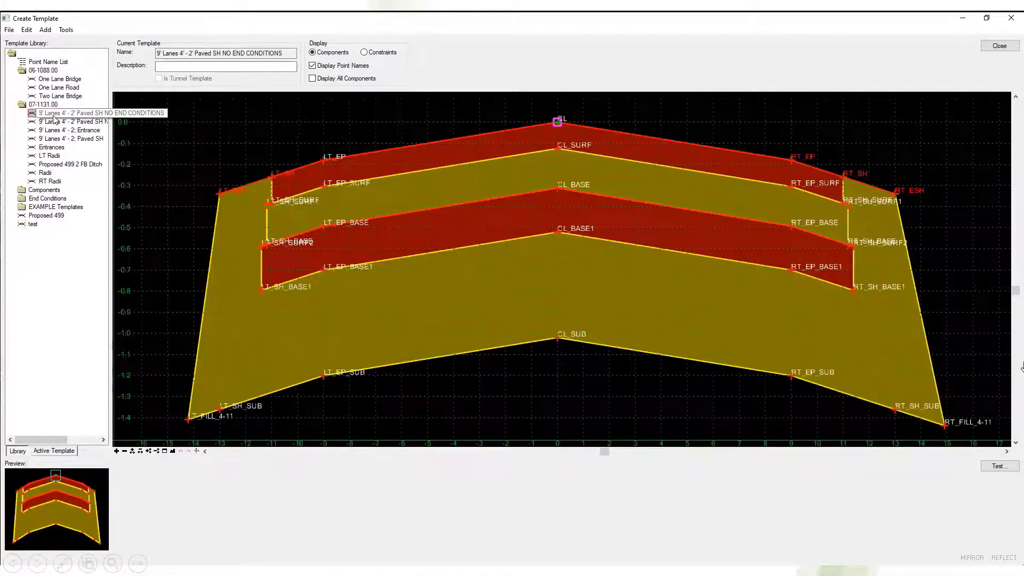
double_click(54, 130)
left_click(999, 46)
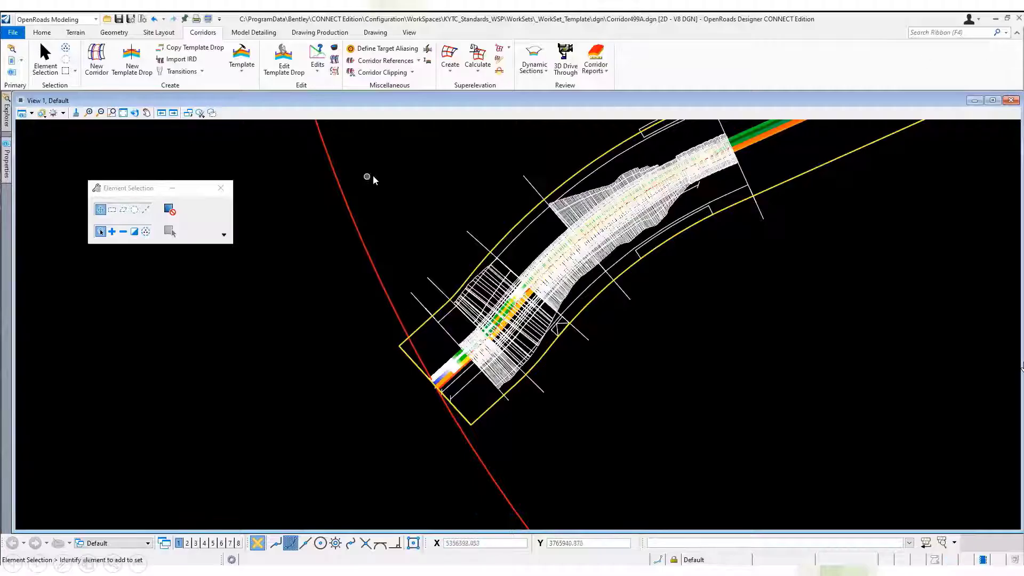
Synchronize the imported corridor's template drops with the template library and dismiss the CONNECT Advisor window.
left_click(428, 49)
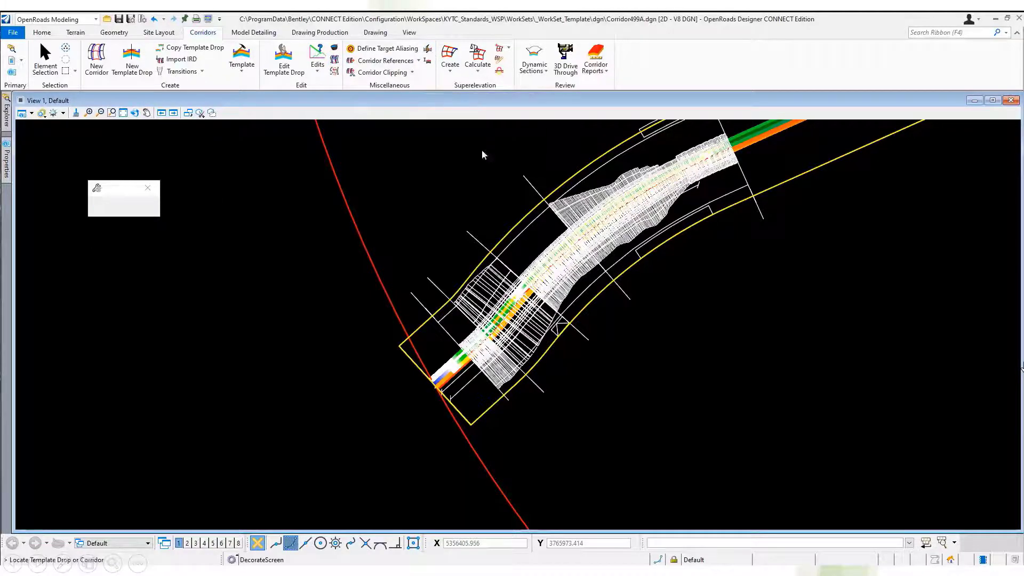
left_click(552, 298)
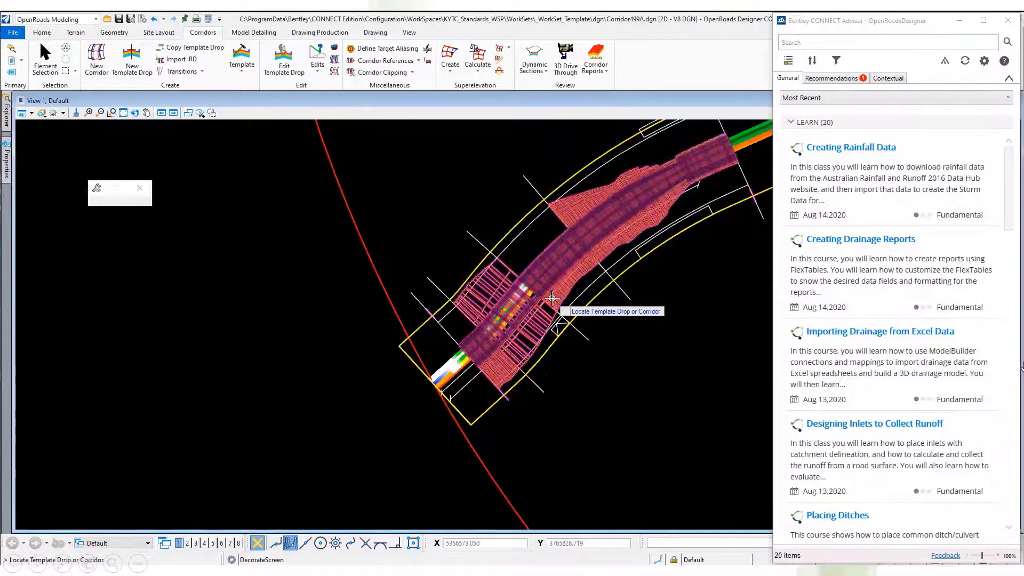
left_click(1007, 23)
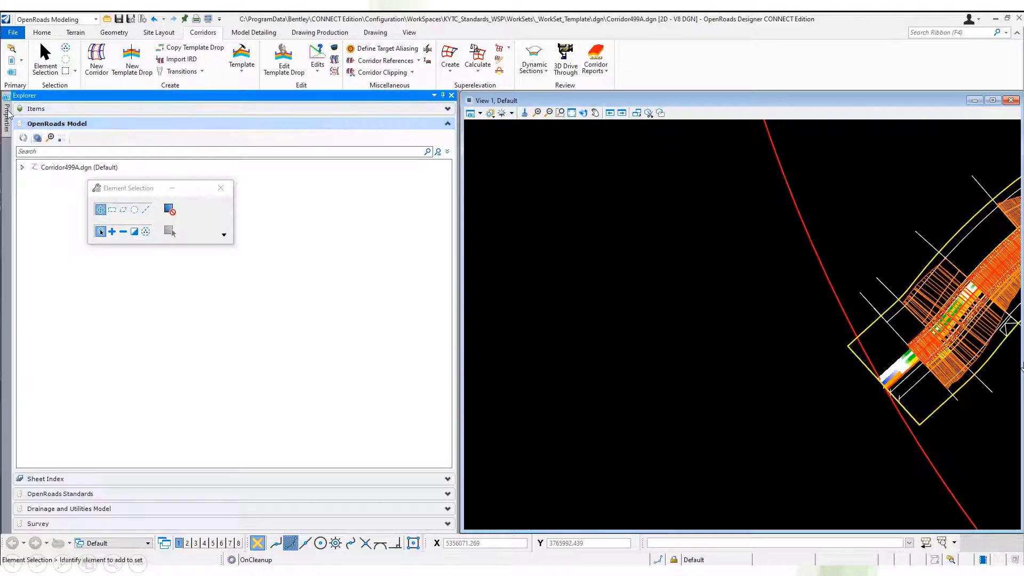
Keep the element properties and model explorer displayed side by side, and expand the Corridor499A.dgn model tree.
mouse_move(6, 116)
left_click(264, 96)
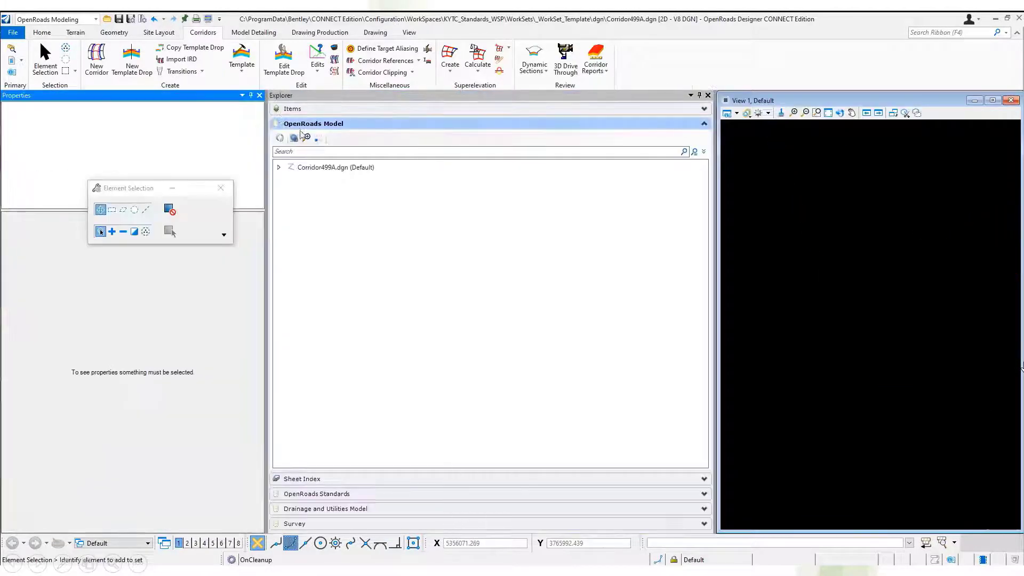
left_click(279, 168)
left_click_drag(156, 197, 903, 208)
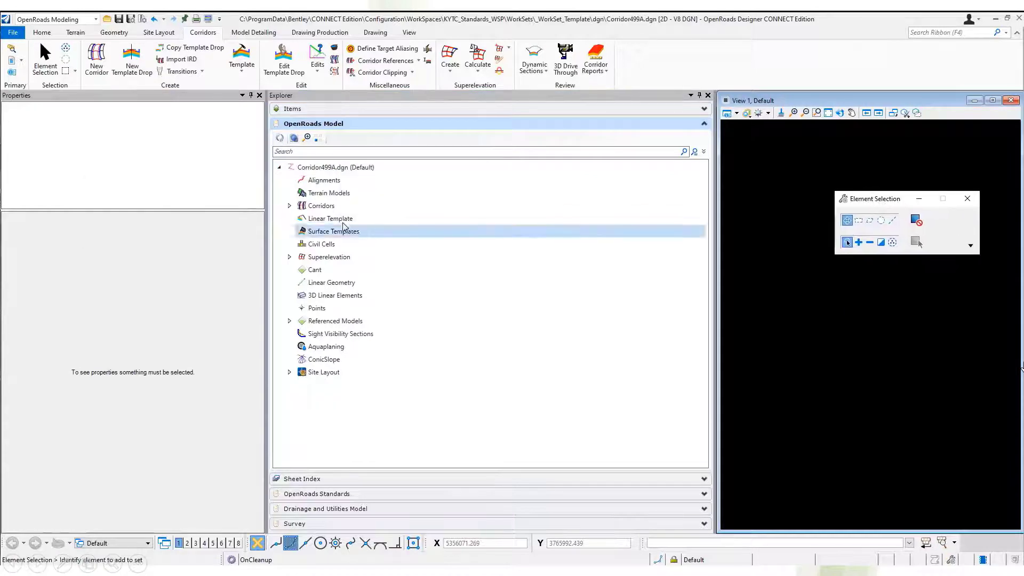
Assign the PR Corridor feature definition to the unfeaturized Proposed 499 corridor.
left_click(286, 208)
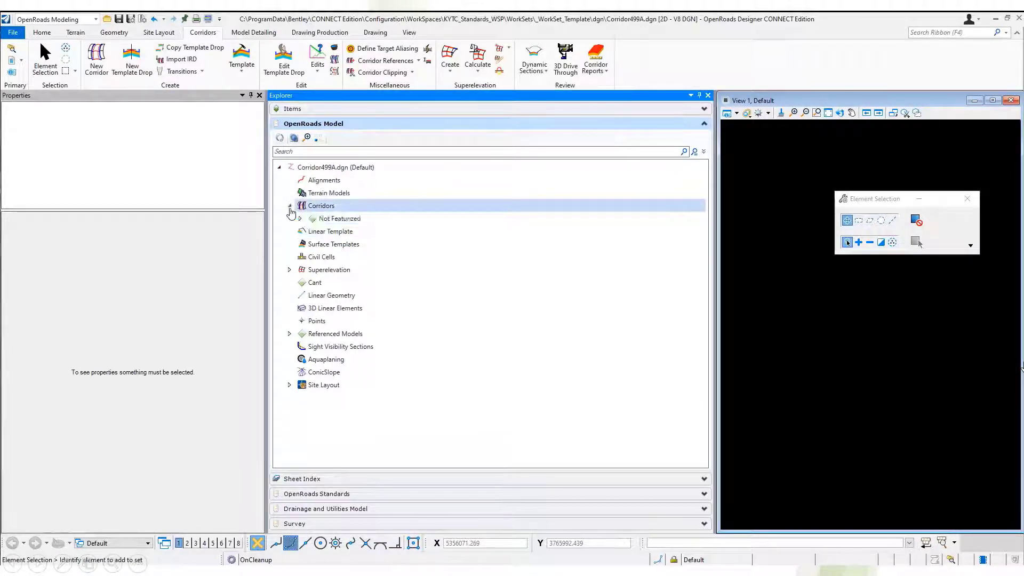
left_click(289, 207)
left_click(341, 231)
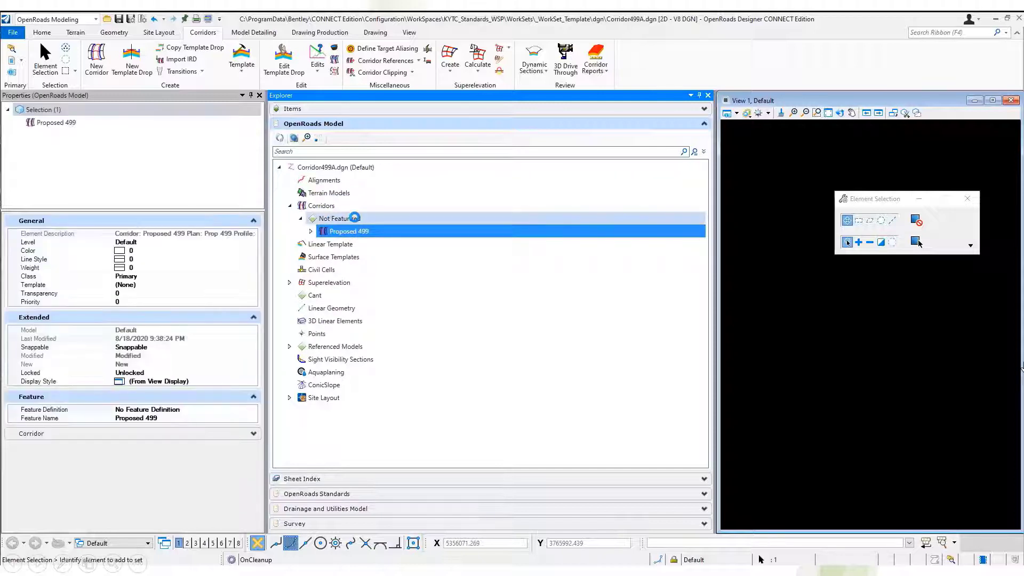
left_click(239, 411)
left_click(252, 410)
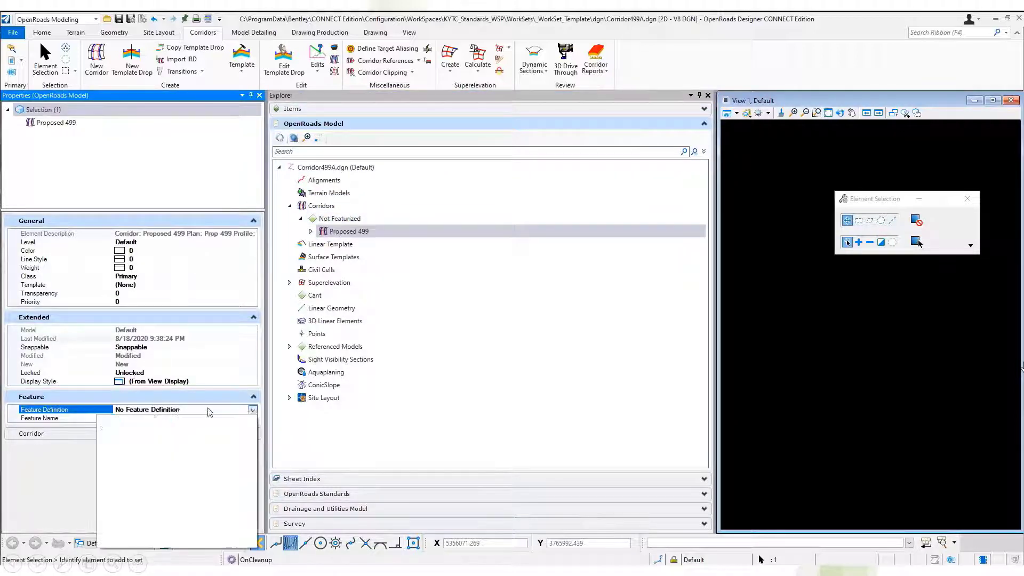
left_click(106, 429)
left_click(141, 437)
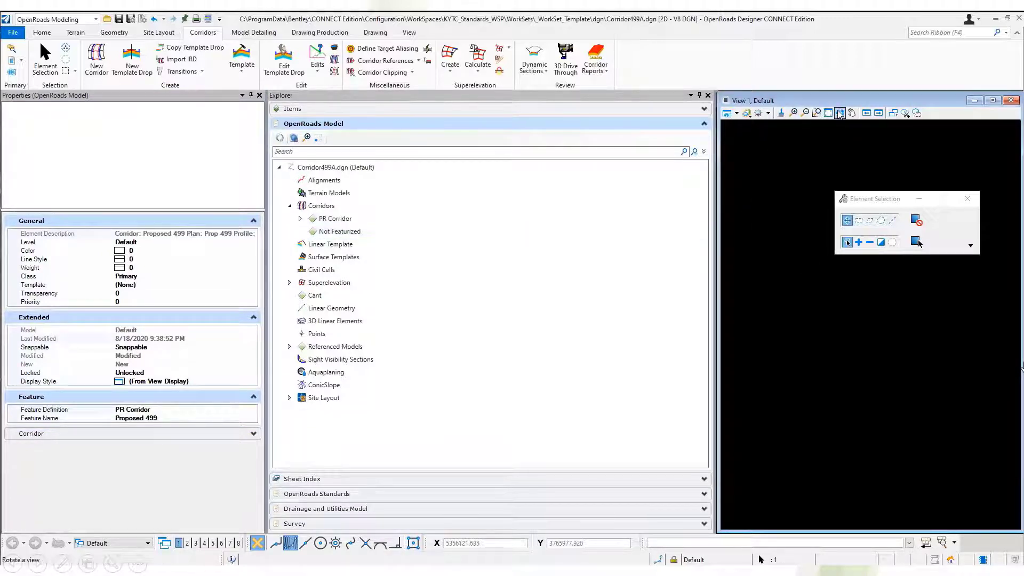
Bring the Proposed 499 corridor fully into view to inspect its feature symbology.
left_click(838, 113)
left_click(828, 113)
right_click(826, 243)
scroll(866, 298, "up", 2)
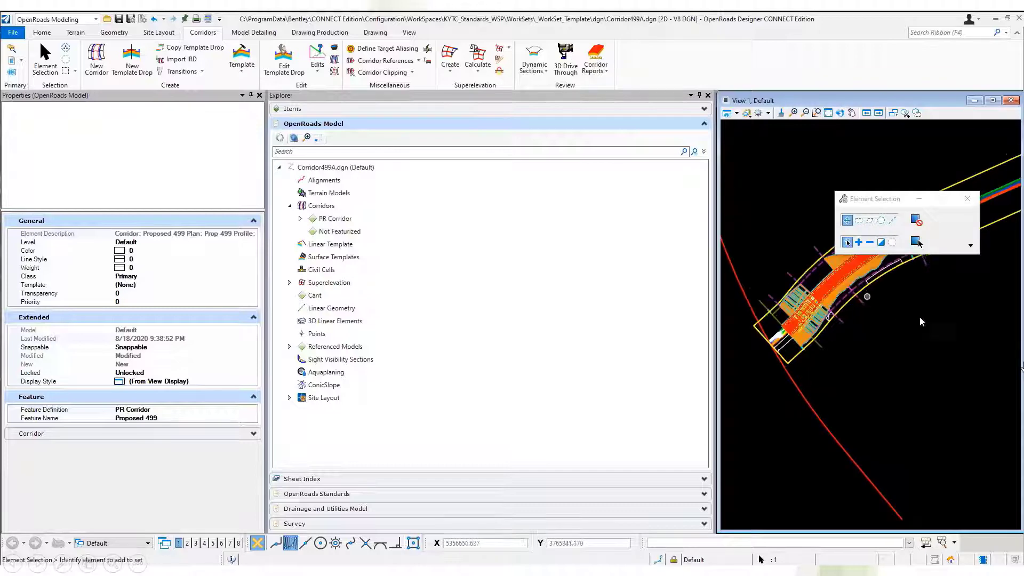
Open the corridor objects of the Proposed 499 corridor and display its point controls.
left_click(335, 49)
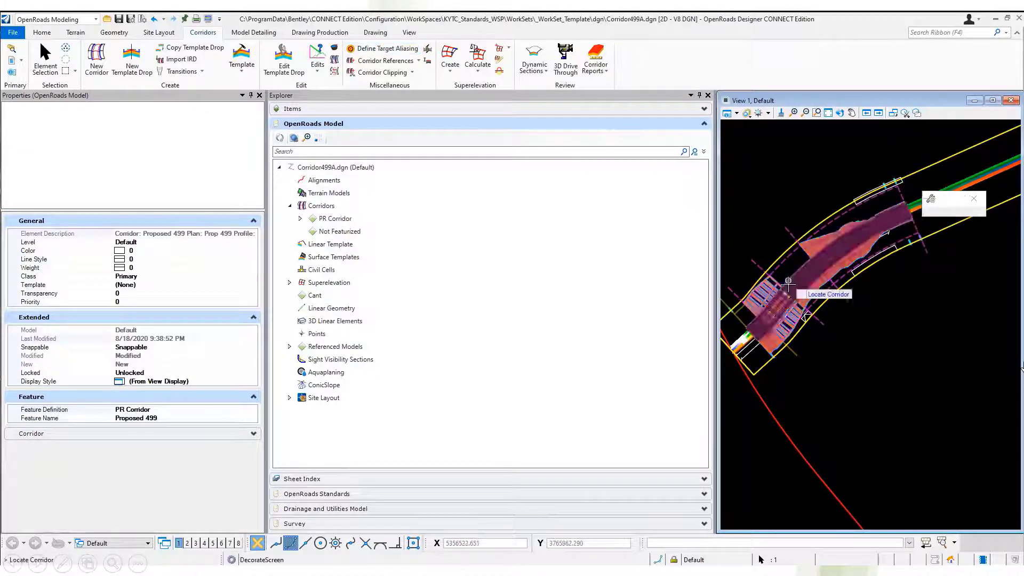
left_click(786, 291)
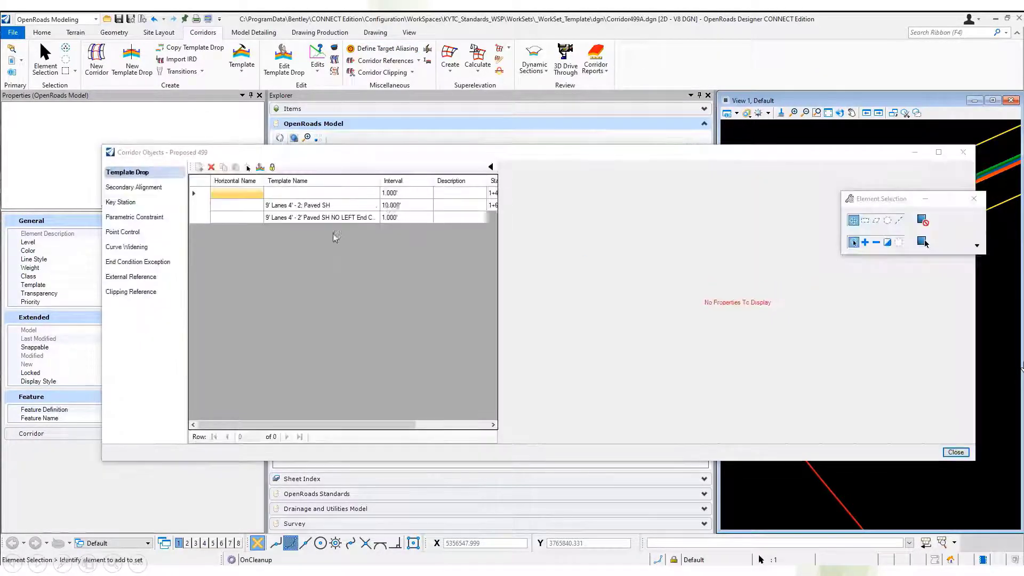
left_click(122, 218)
left_click(125, 233)
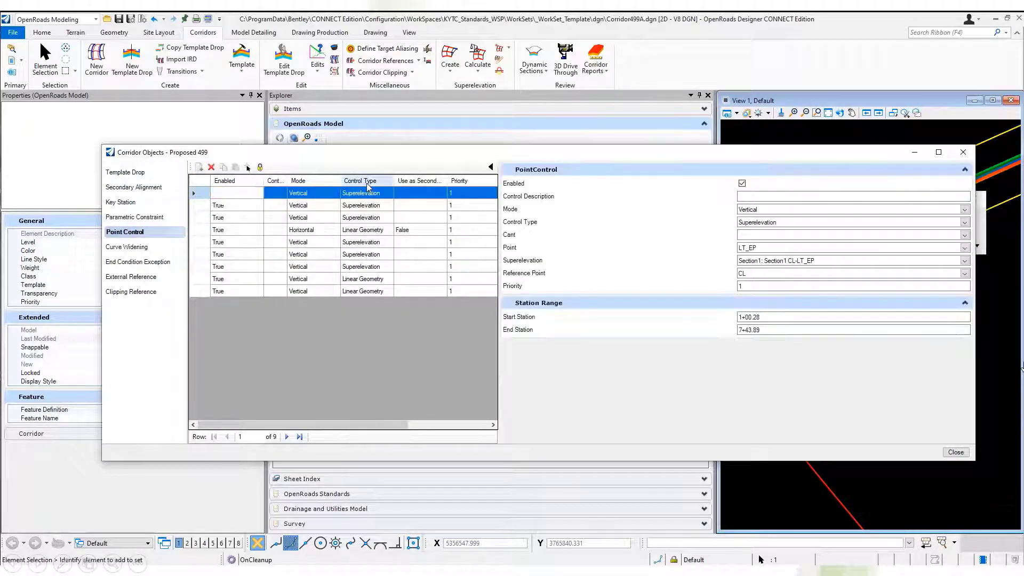
Sort the corridor's point controls by control type, examine the superelevation entries, and close the corridor objects.
left_click(366, 183)
right_click(370, 184)
left_click(395, 188)
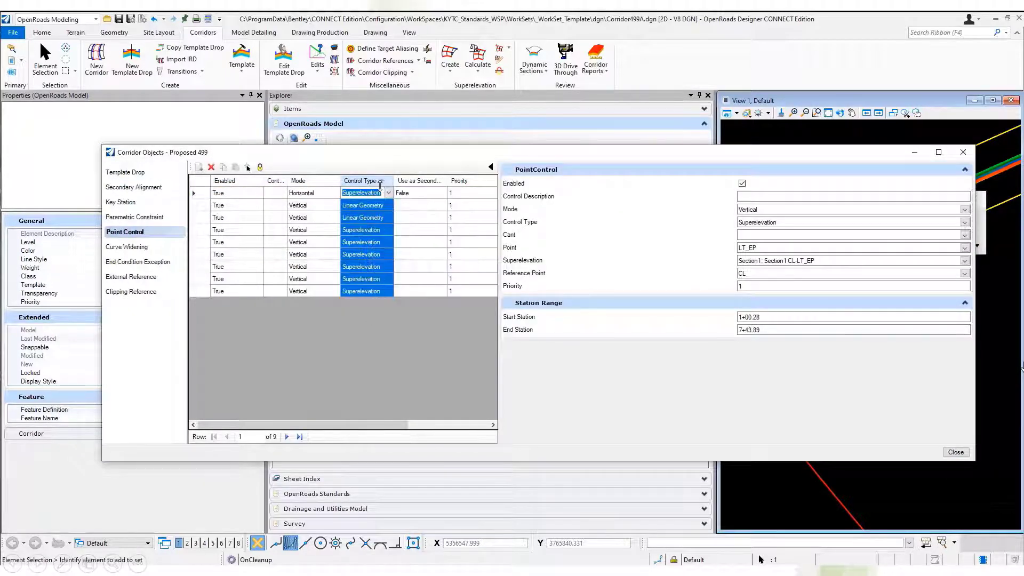
left_click(387, 345)
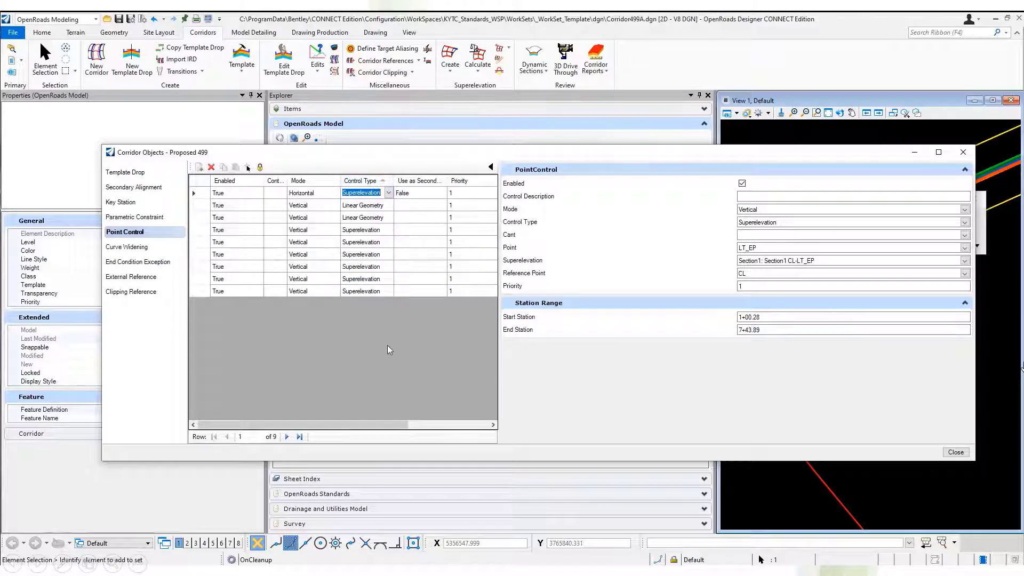
left_click(363, 292)
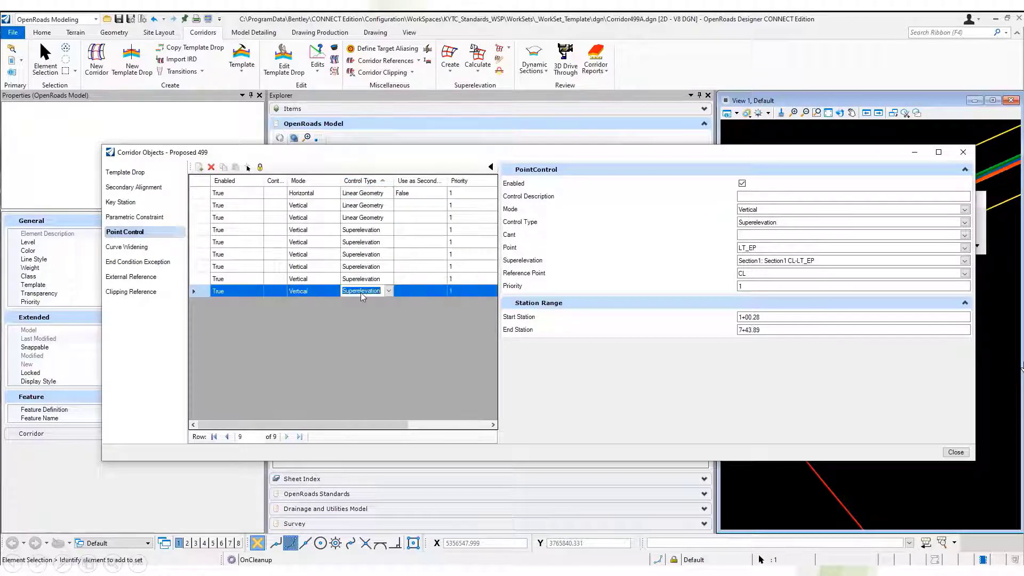
left_click(370, 235, "shift")
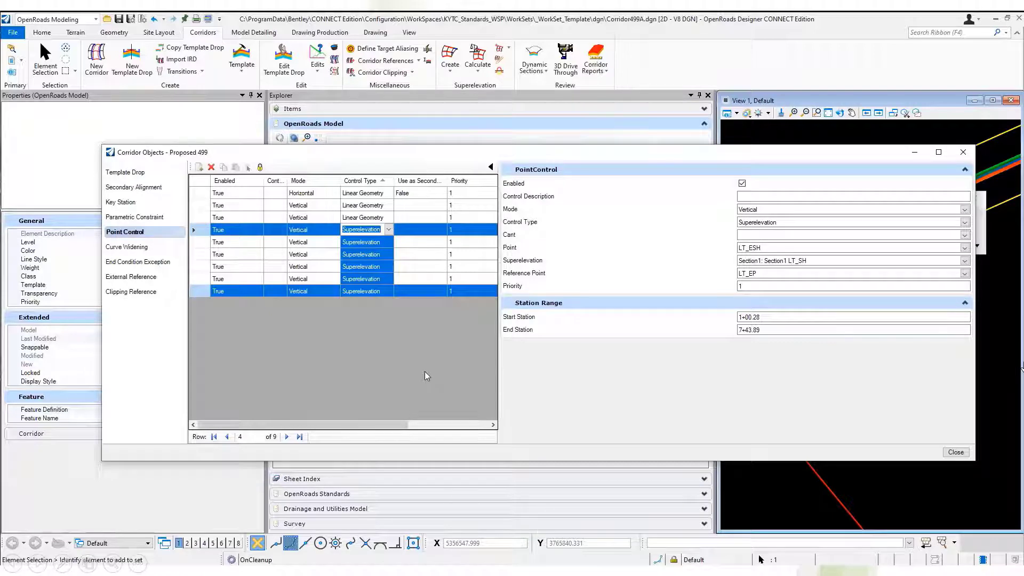
left_click_drag(401, 425, 354, 417)
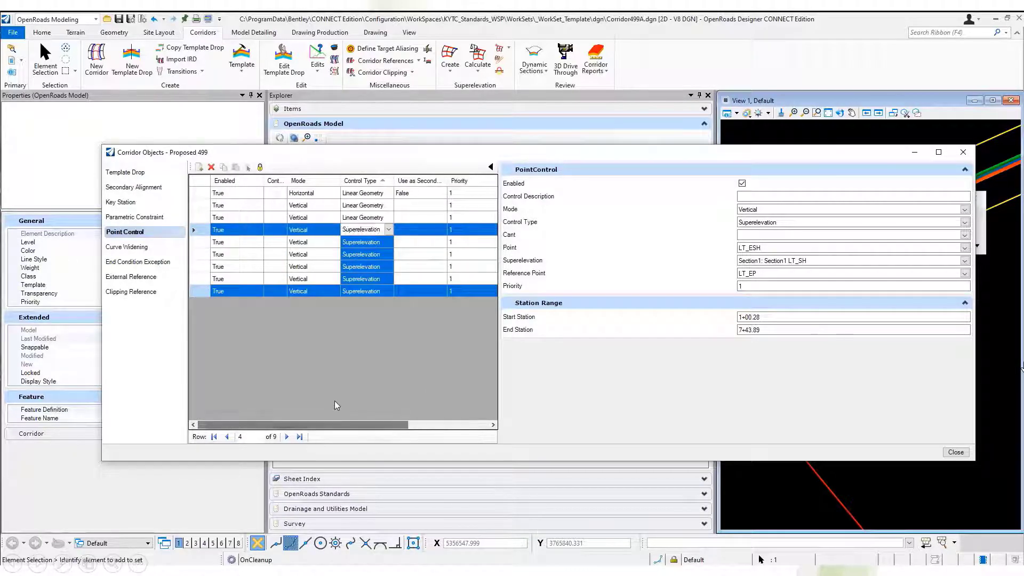
left_click(963, 154)
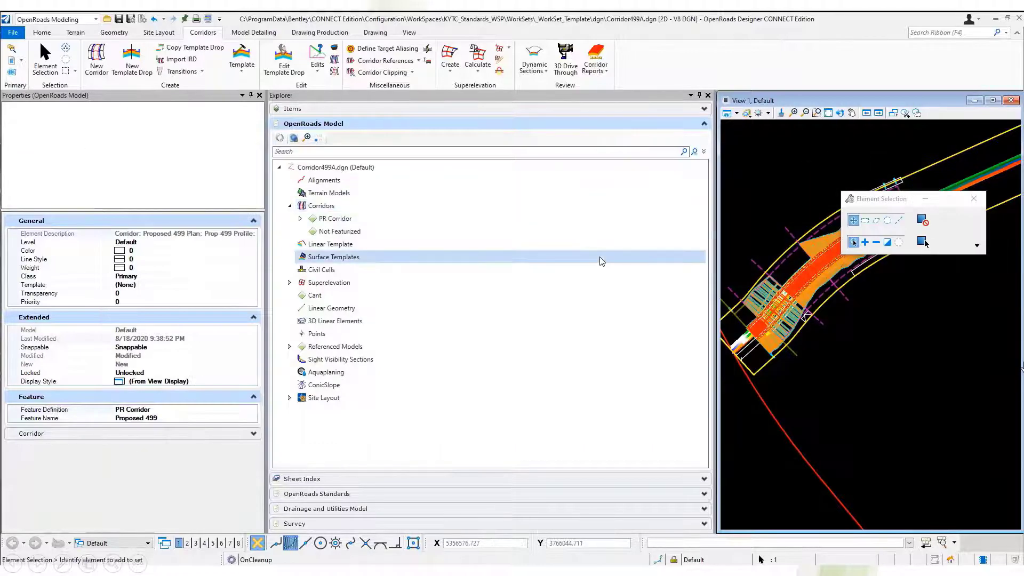
Delete the unfeaturized superelevation section Section1 from the Corridor499A.dgn model.
left_click(289, 283)
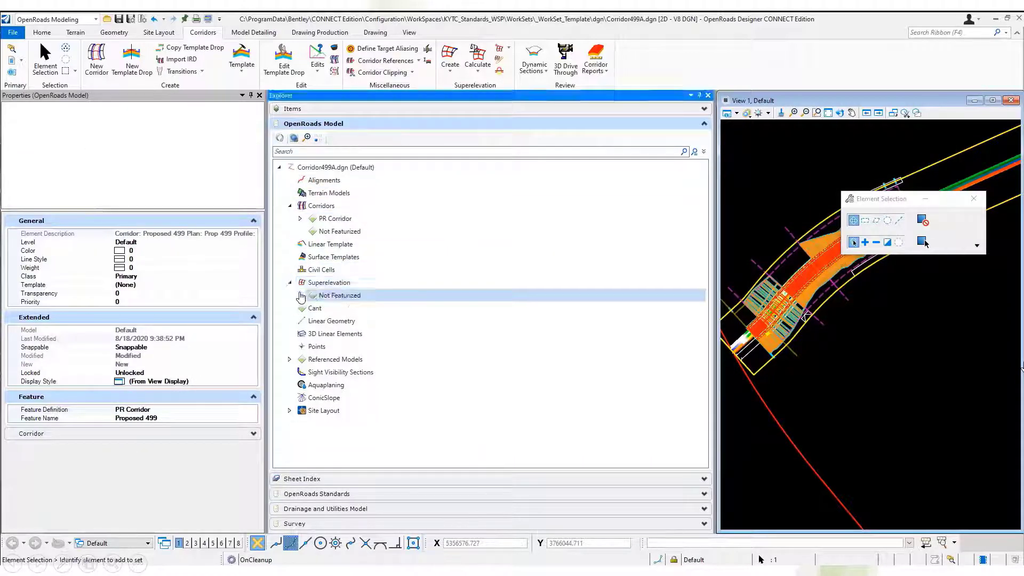
left_click(301, 296)
left_click(337, 309)
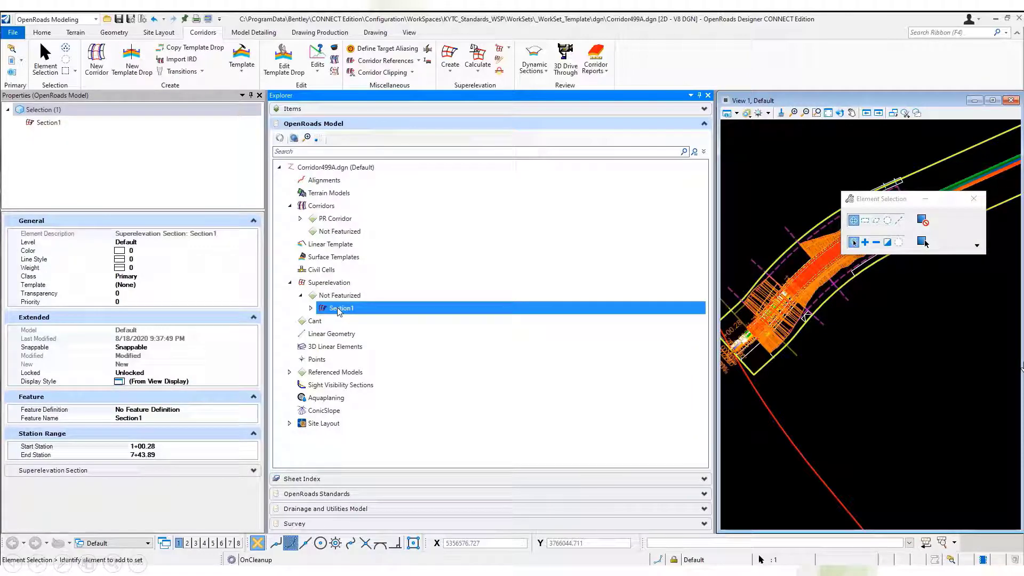
right_click(339, 311)
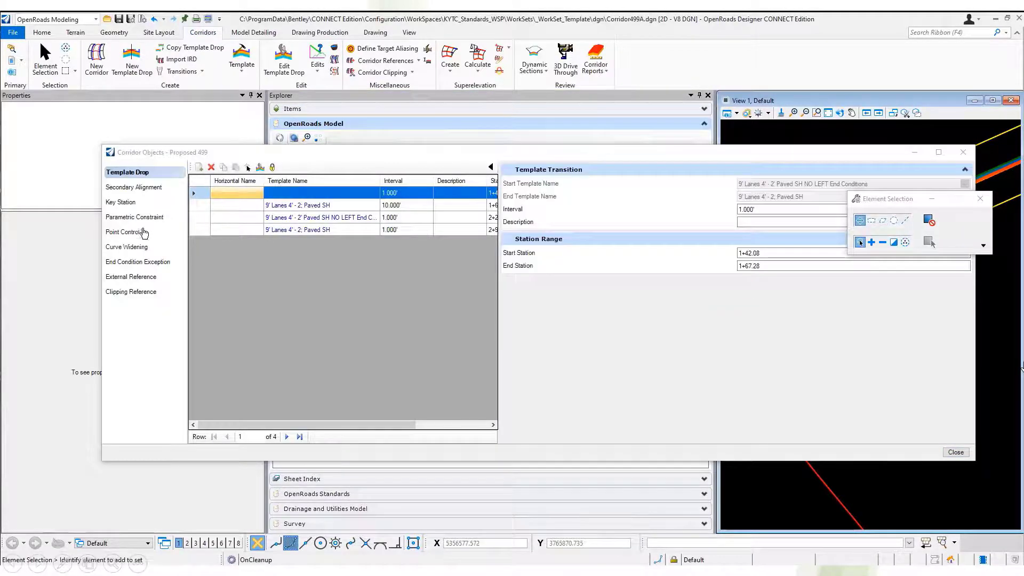
Check which point controls remain on the Proposed 499 corridor, then close its corridor objects.
left_click(145, 232)
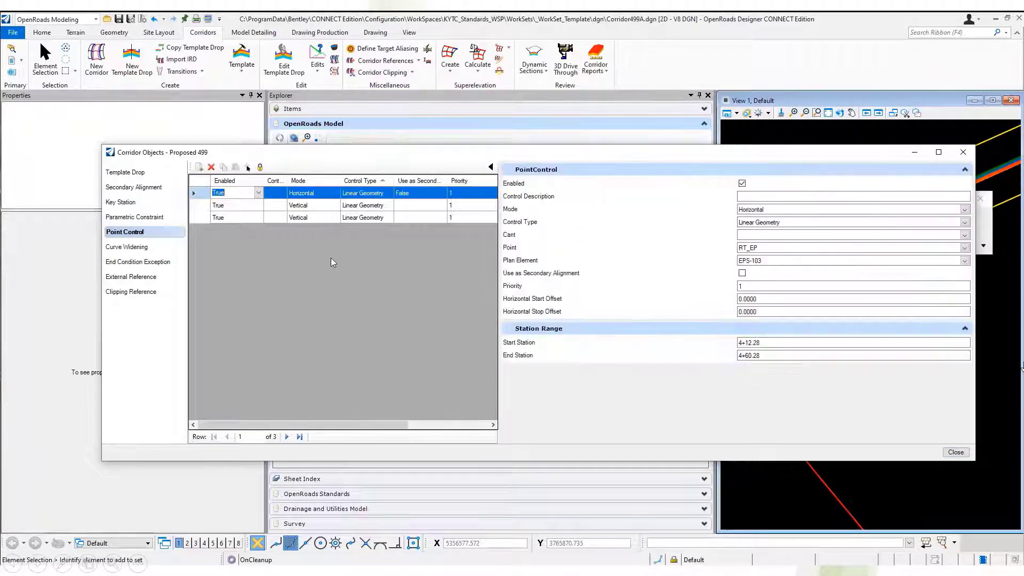
left_click(963, 152)
left_click_drag(895, 207, 894, 409)
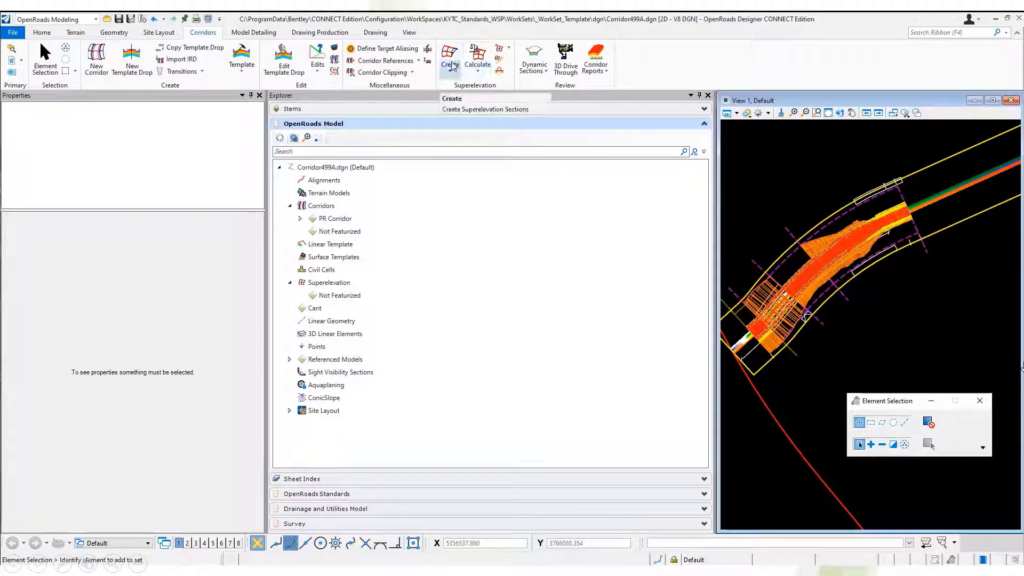
Start assigning the referenced superelevation Section-1 from SUPER_CSV.dgn to the Proposed 499 corridor.
left_click(478, 73)
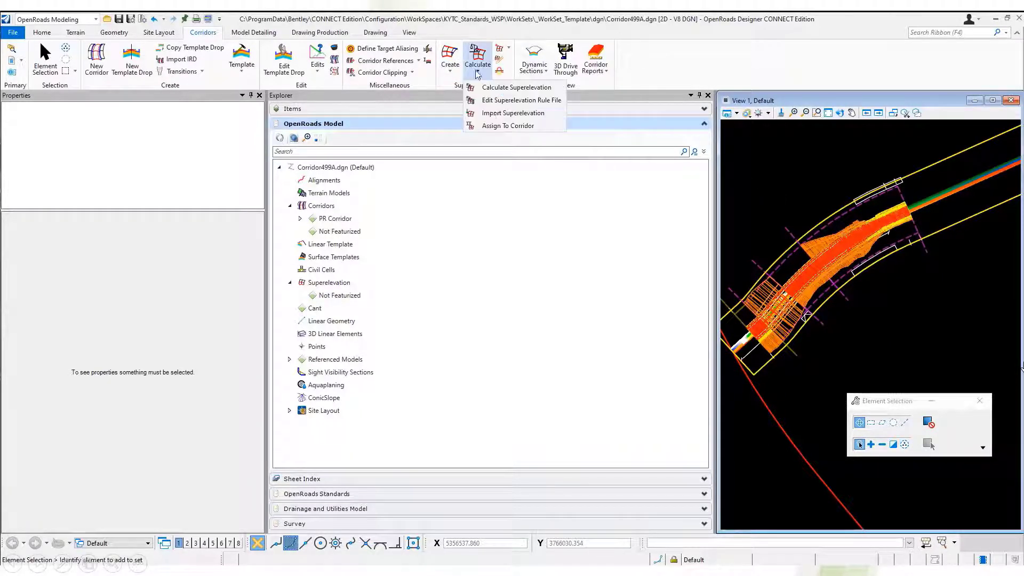
left_click(502, 126)
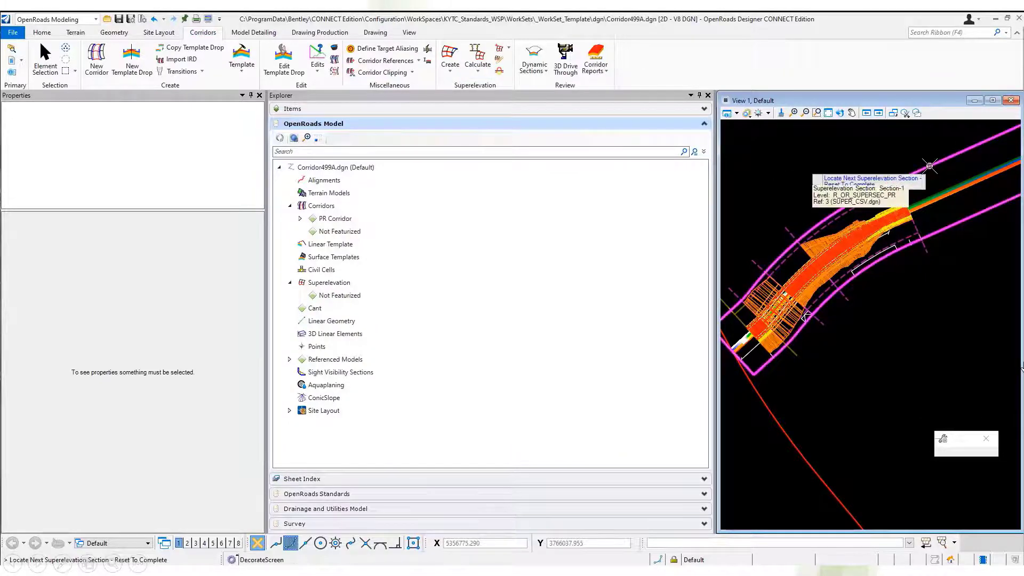
left_click(930, 166)
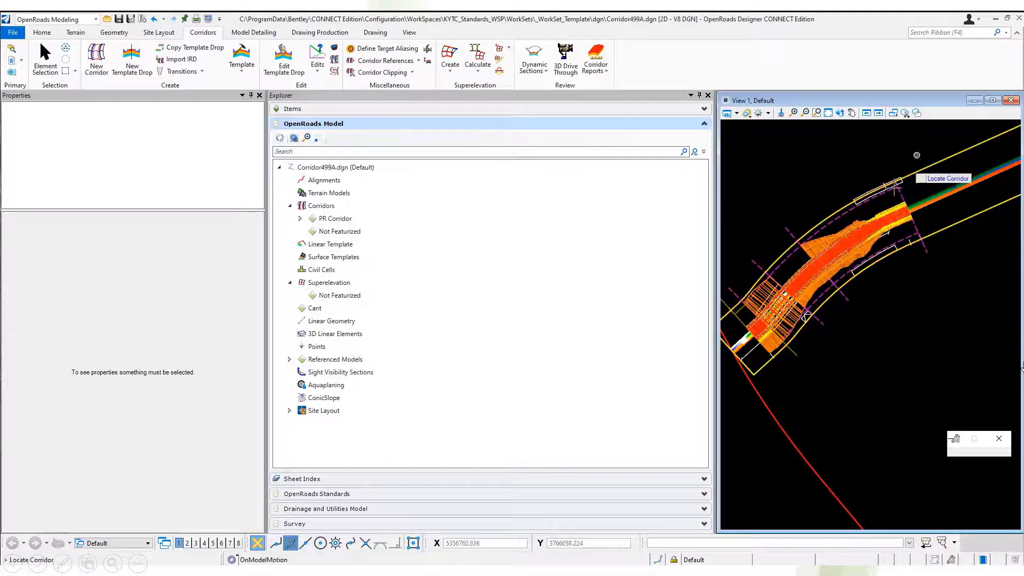
left_click(881, 229)
left_click_drag(274, 136, 505, 249)
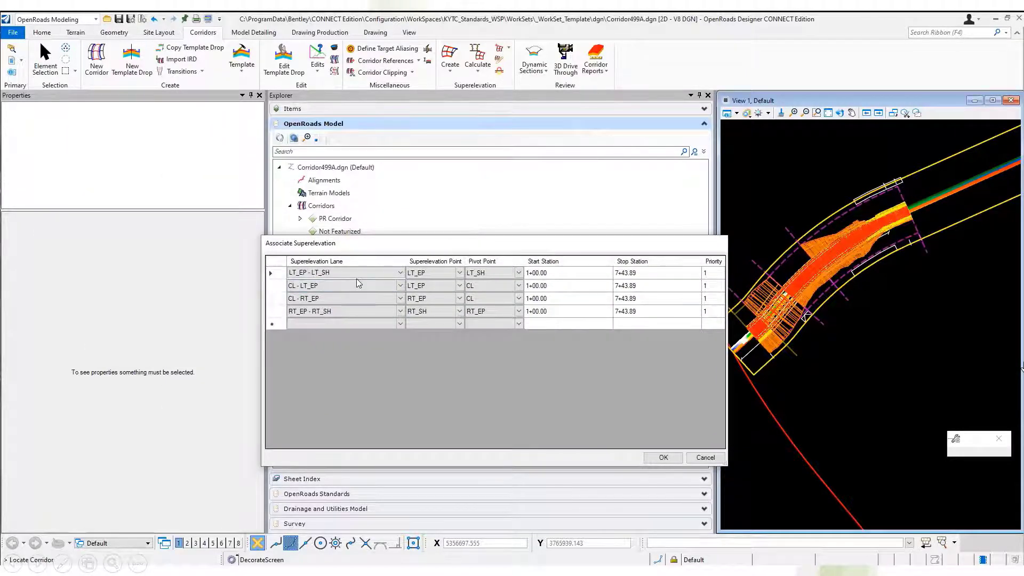
For the LT_EP - LT_SH lane, set the superelevation point to LT_SH and the pivot point to LT_EP, and accept the associations.
left_click(460, 274)
left_click(460, 273)
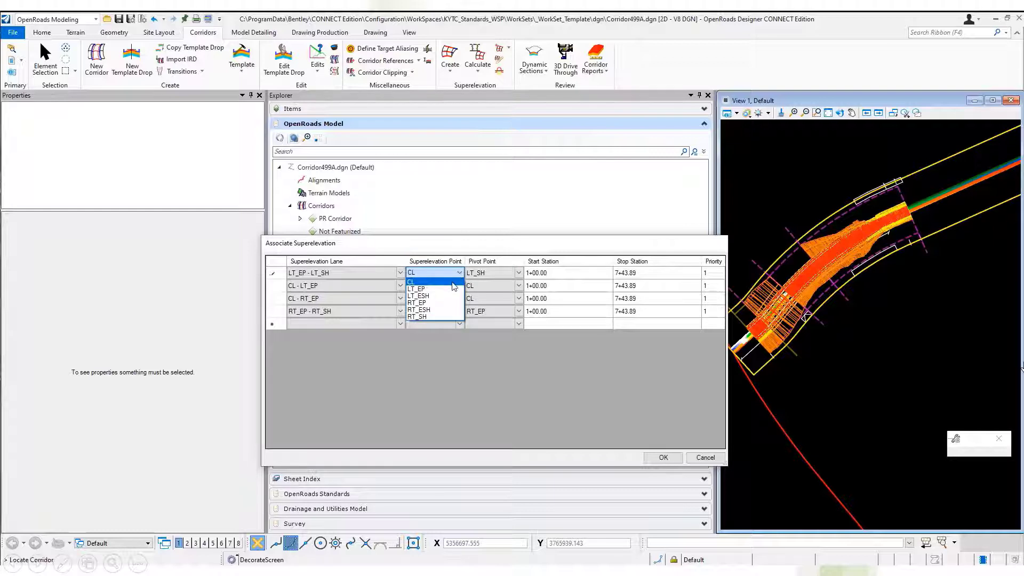
left_click(518, 272)
left_click(518, 273)
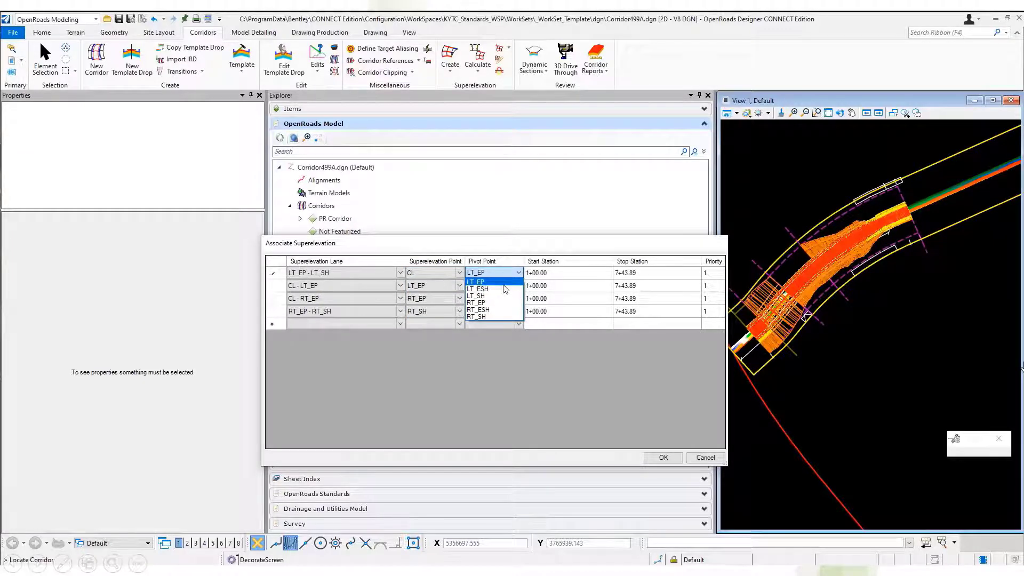
left_click(503, 283)
left_click(459, 272)
left_click(459, 272)
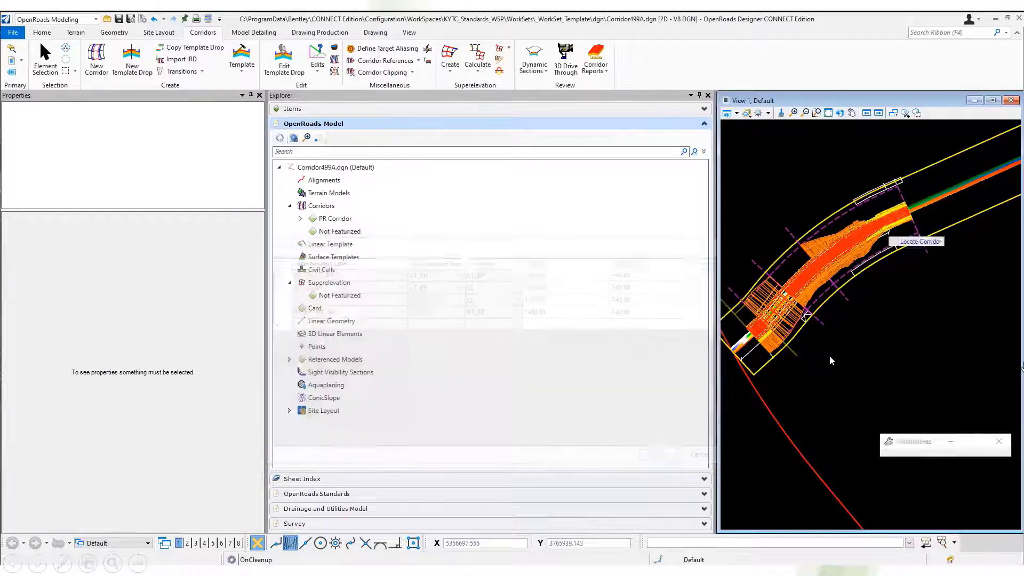
key("Escape")
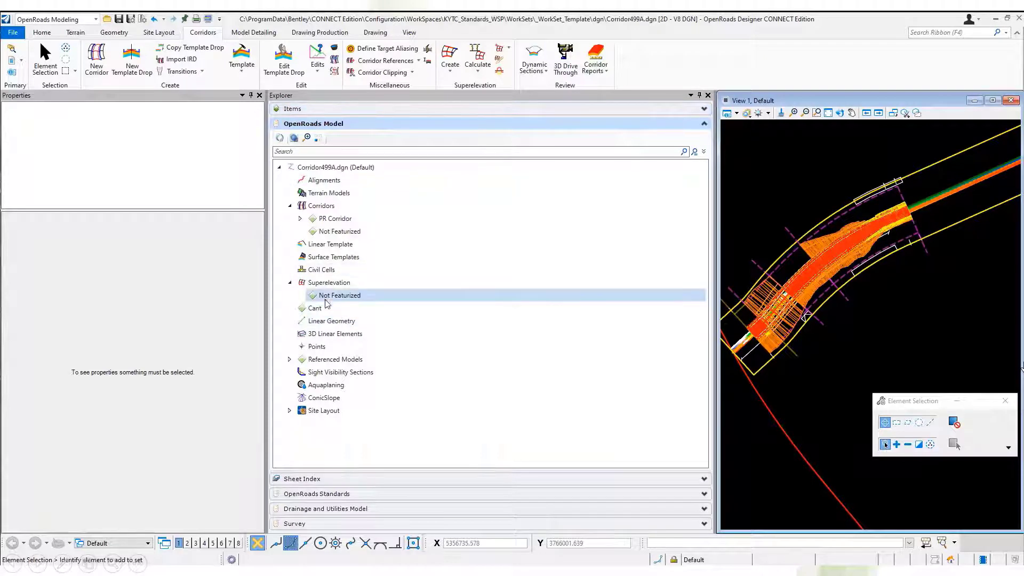
Collapse the Superelevation branch and auto-hide the model explorer and element properties to enlarge the plan view.
left_click(290, 283)
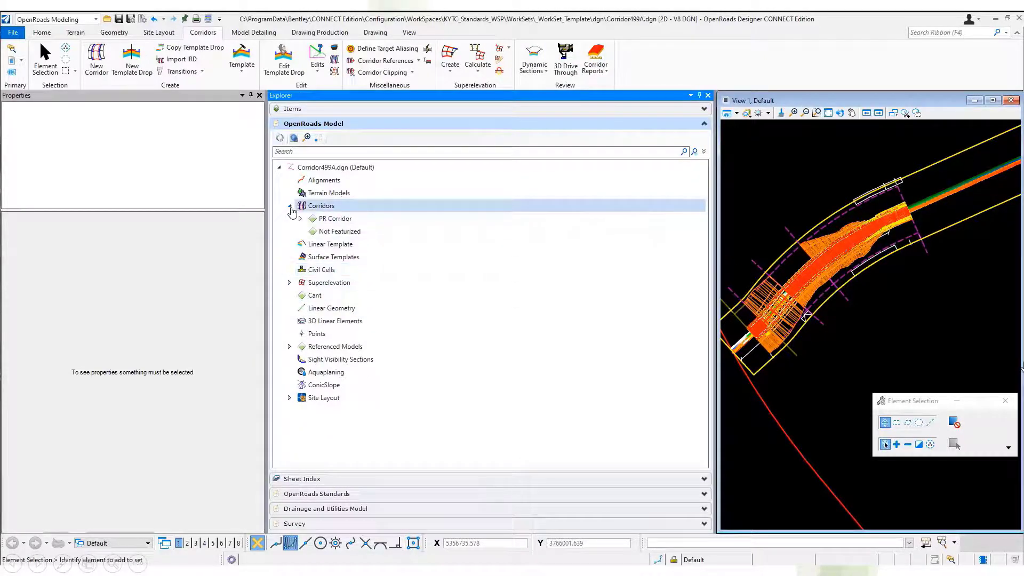
left_click(699, 95)
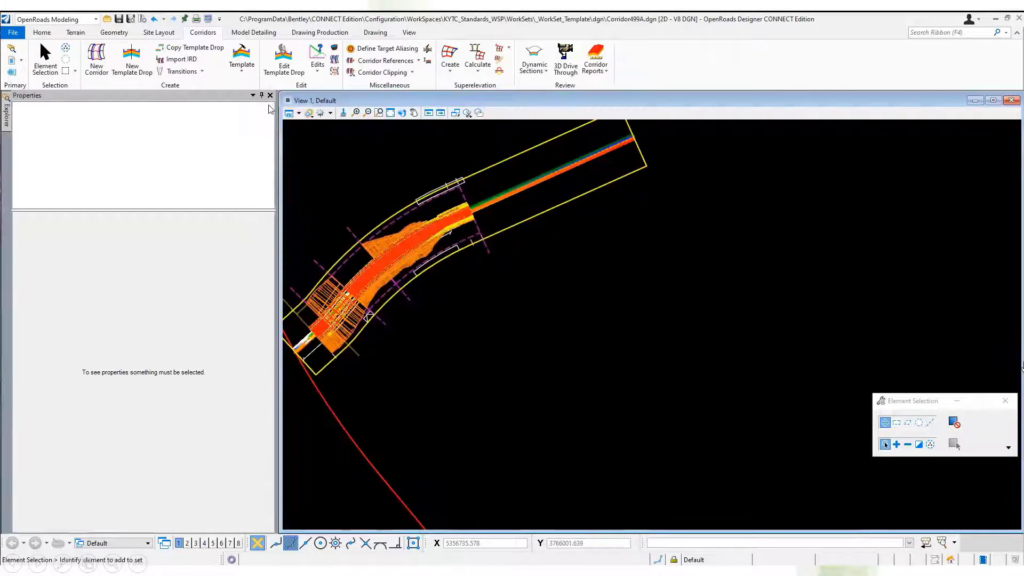
left_click(262, 96)
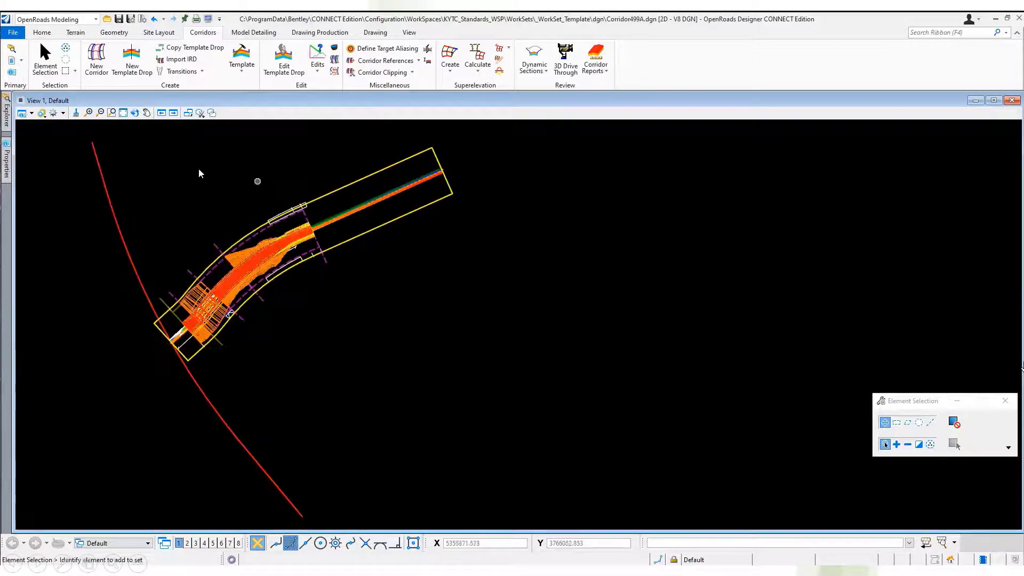
Open the dynamic cross sections of the Proposed 499 corridor in View 2.
scroll(222, 192, "up", 1)
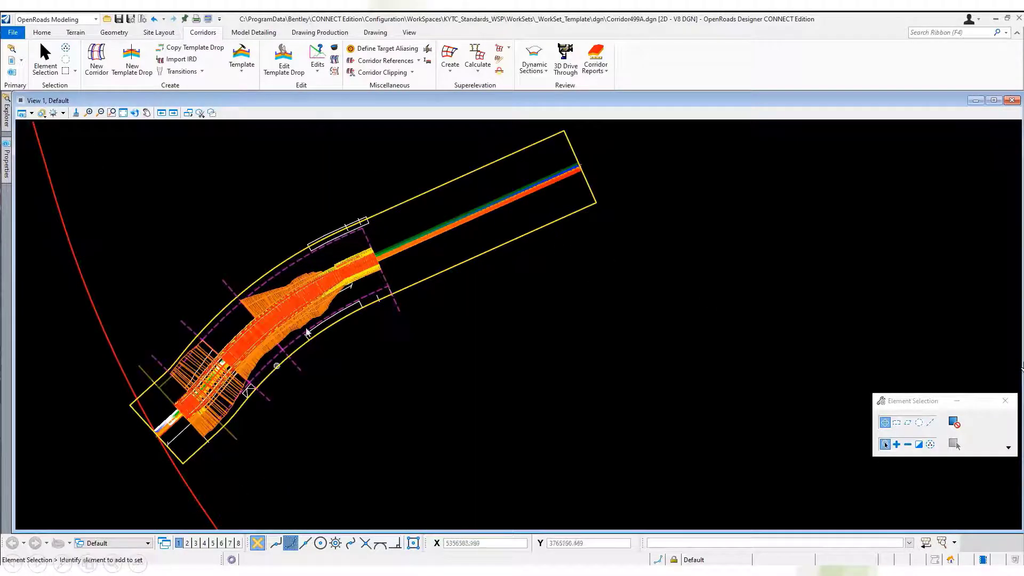
right_click(302, 296)
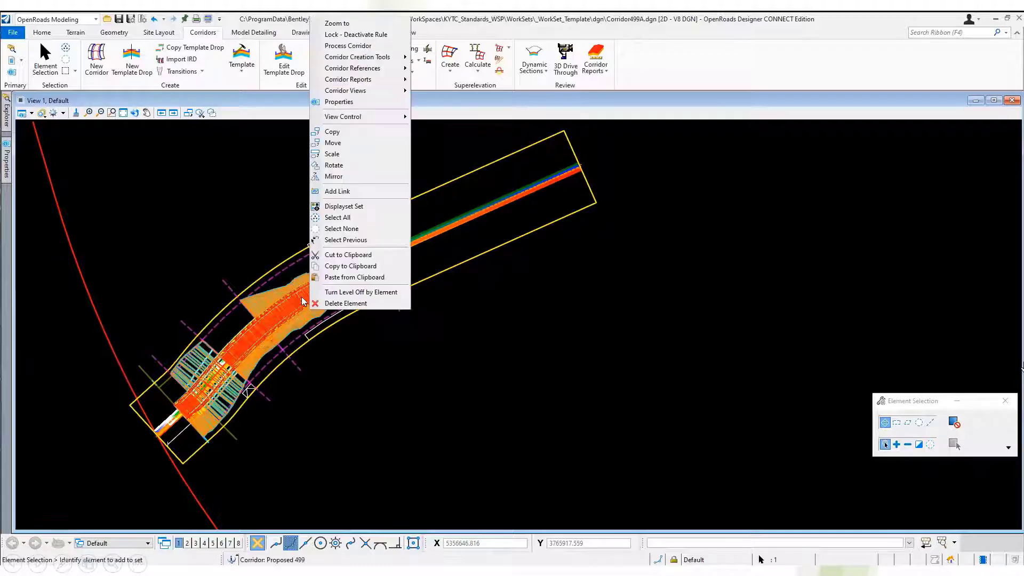
mouse_move(375, 69)
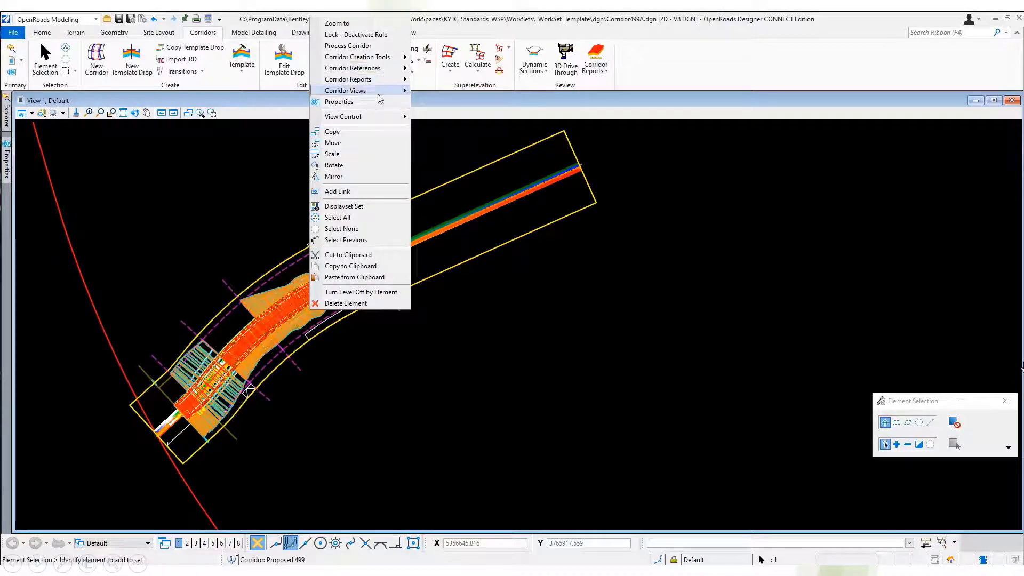
mouse_move(379, 94)
left_click(460, 93)
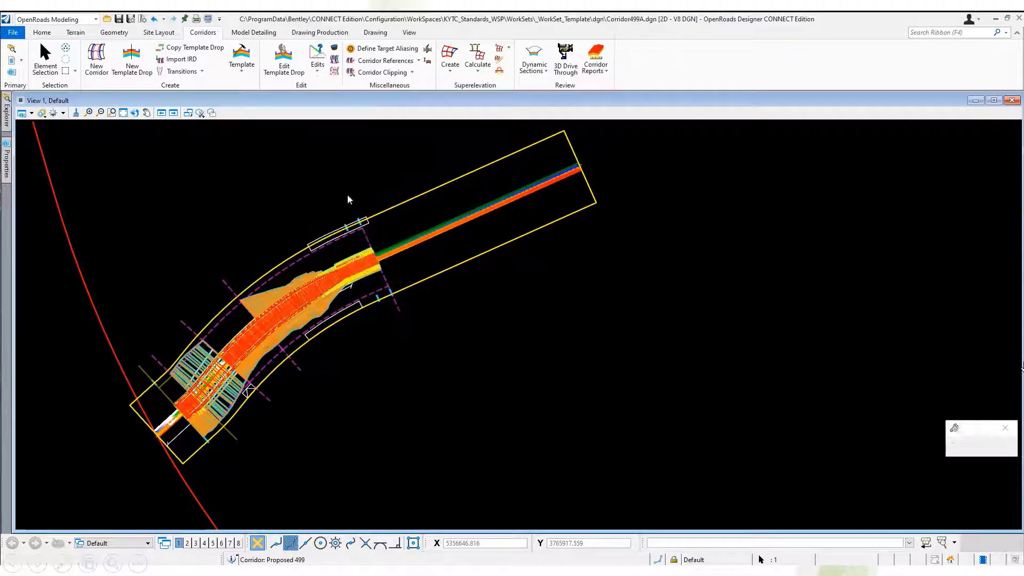
left_click(187, 543)
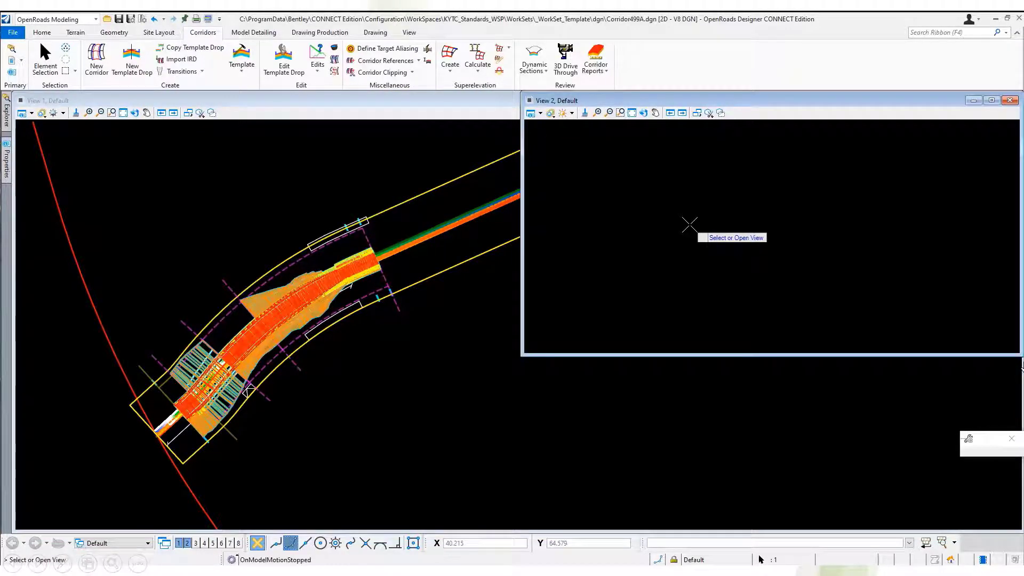
left_click(677, 184)
left_click(676, 184)
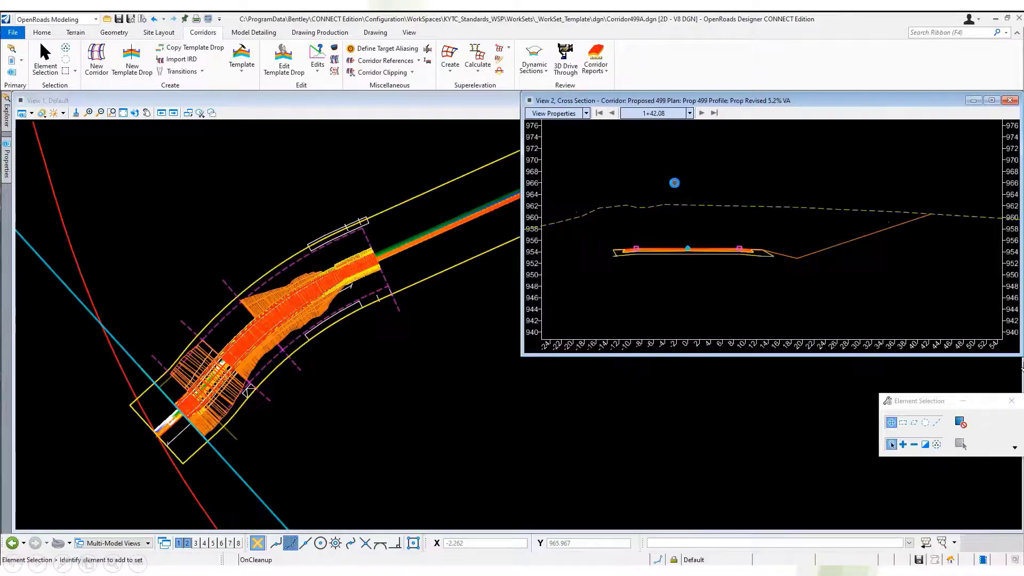
Use Locate Station Via Datapoint to show the cross section at about station 3+34.23, picked along the corridor in plan.
right_click(671, 175)
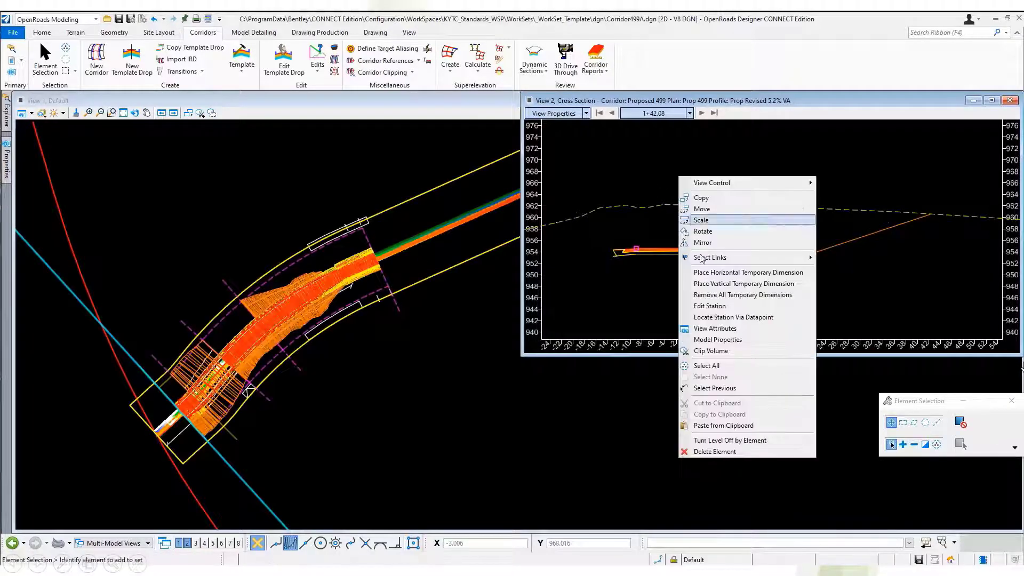
left_click(731, 320)
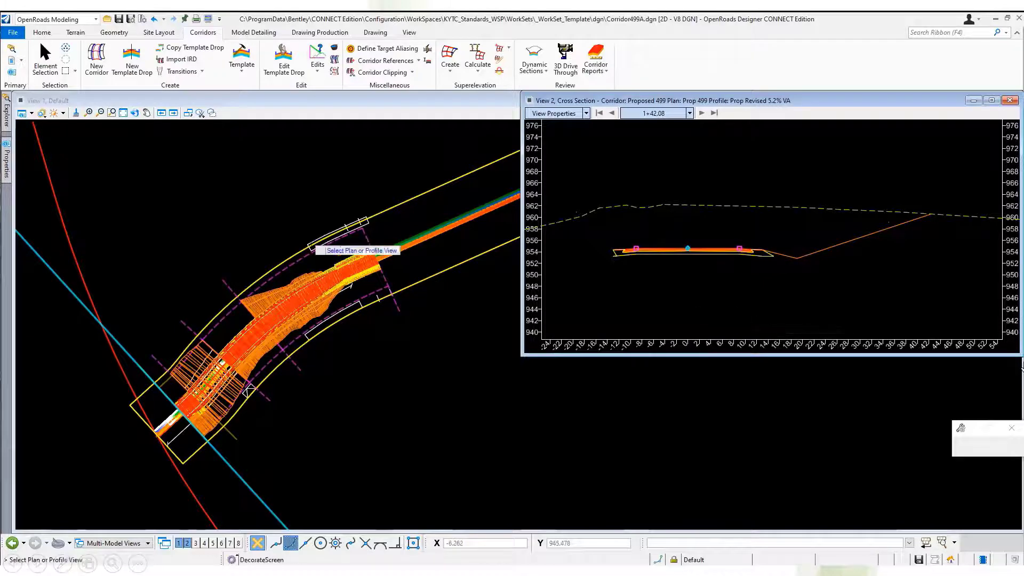
left_click(309, 245)
left_click(246, 244)
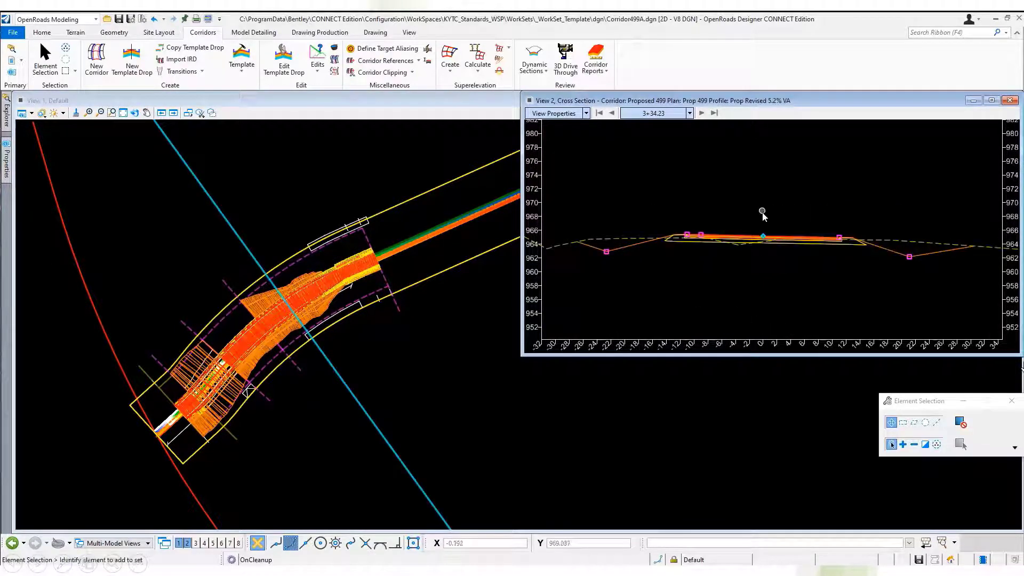
scroll(771, 235, "up", 4)
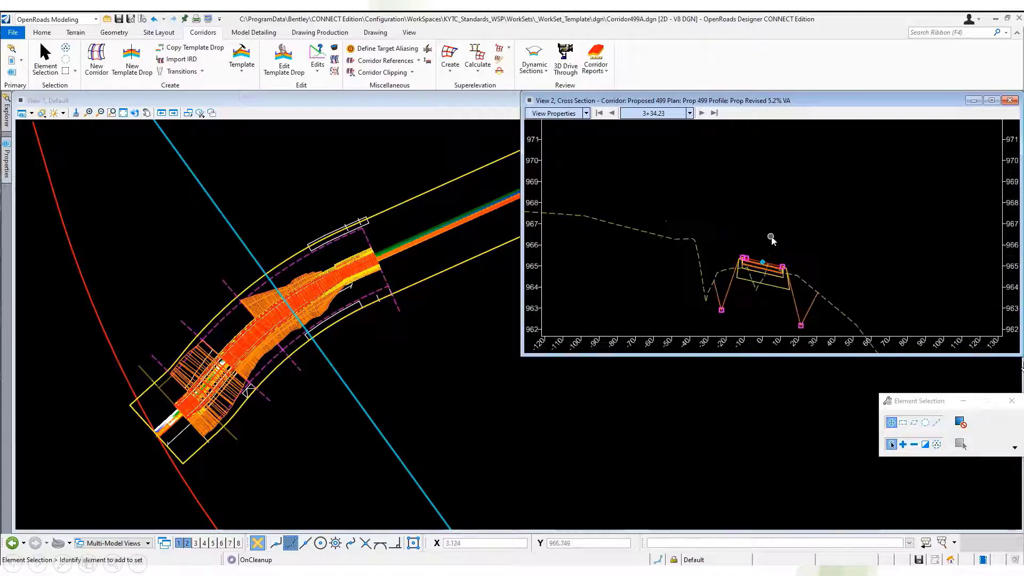
Examine the section at station 3+34.23 and the point controls listed in the Proposed 499 corridor objects.
scroll(785, 259, "up", 4)
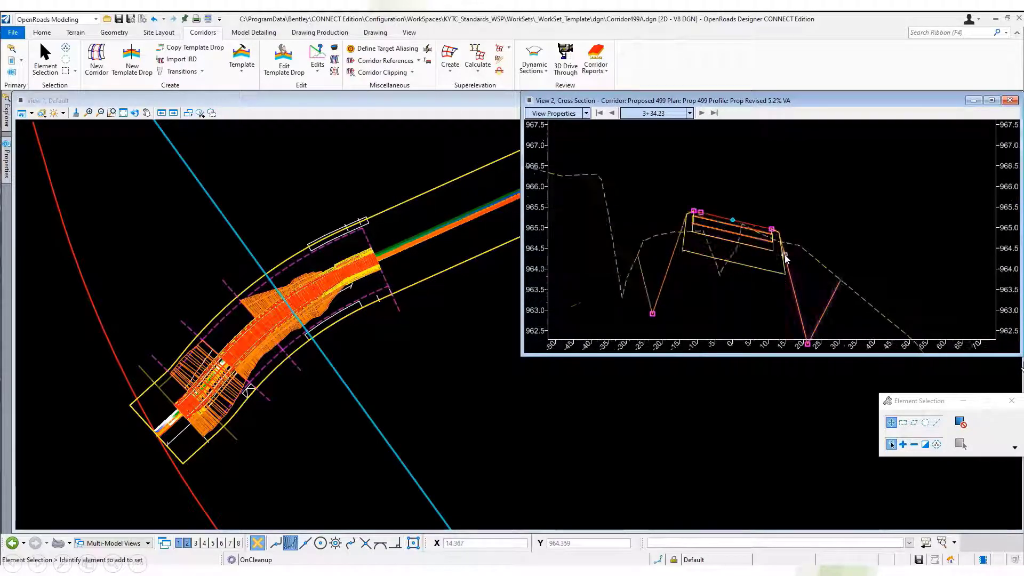
scroll(683, 170, "down", 4)
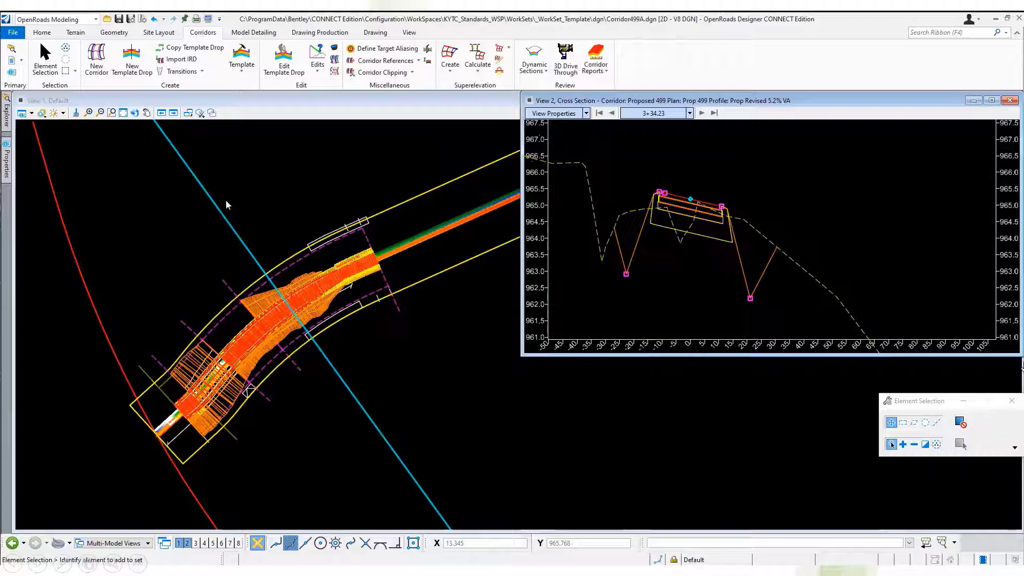
left_click(332, 52)
left_click(326, 284)
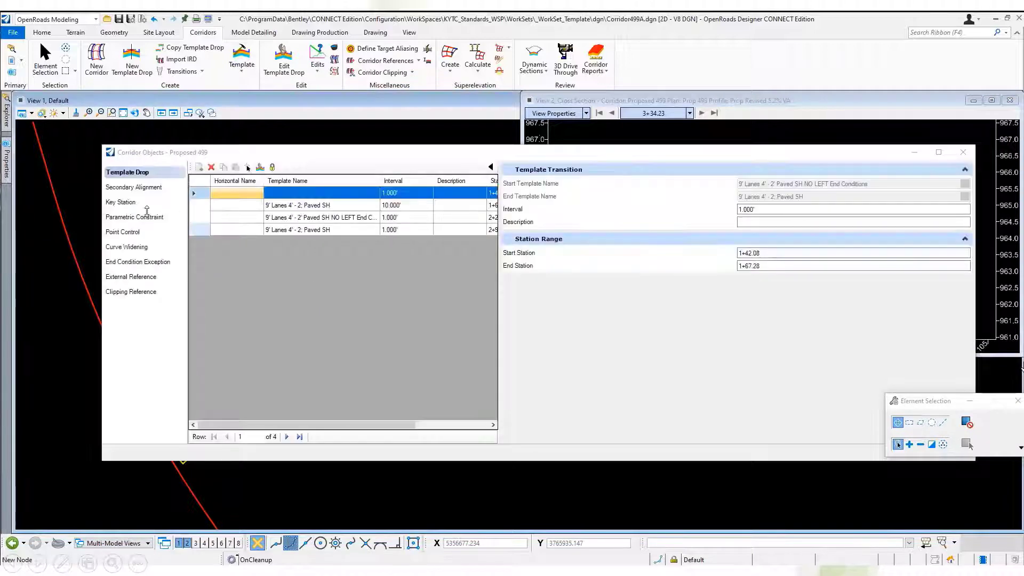
left_click(133, 234)
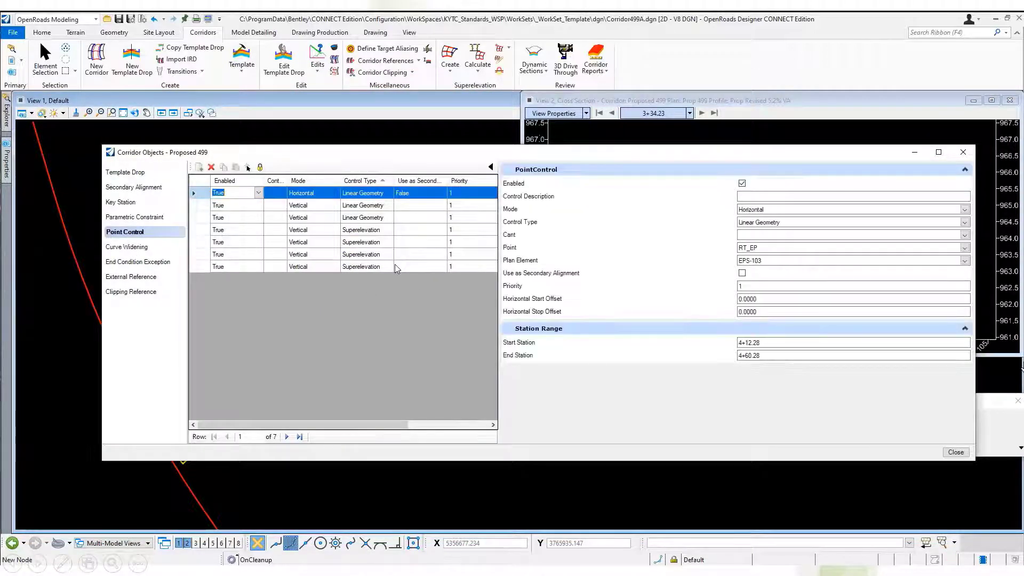
left_click(962, 454)
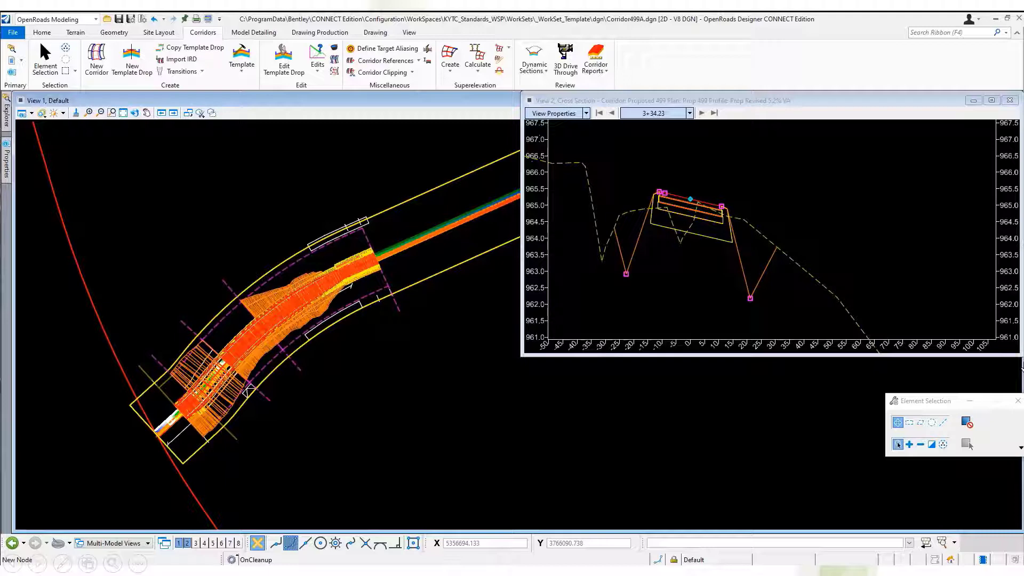
Switch to Proposed 499 Missing Dependencies.txt in Notepad and place it side by side with OpenRoads Designer.
left_click(111, 113)
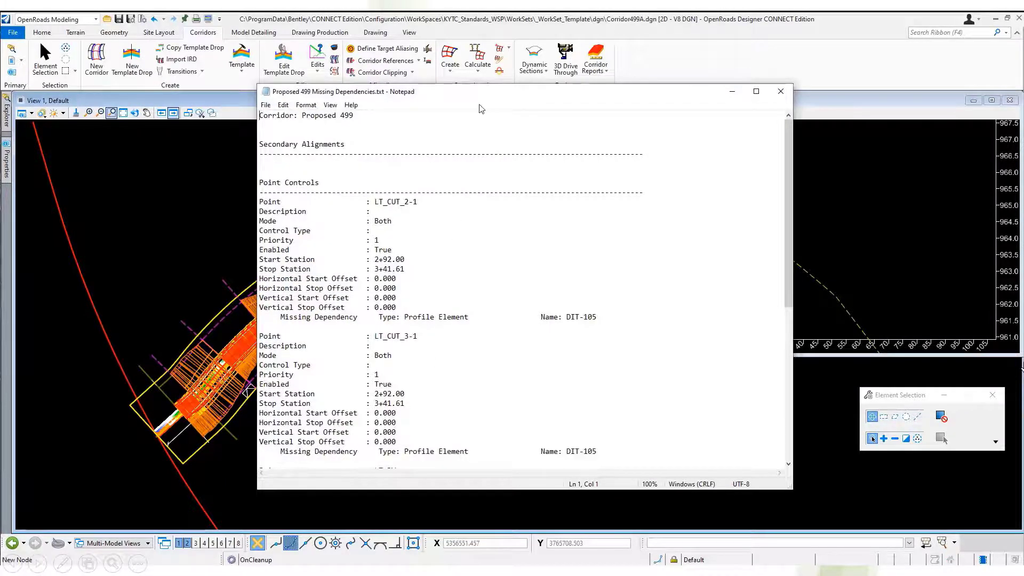
key("super+Right")
left_click(308, 193)
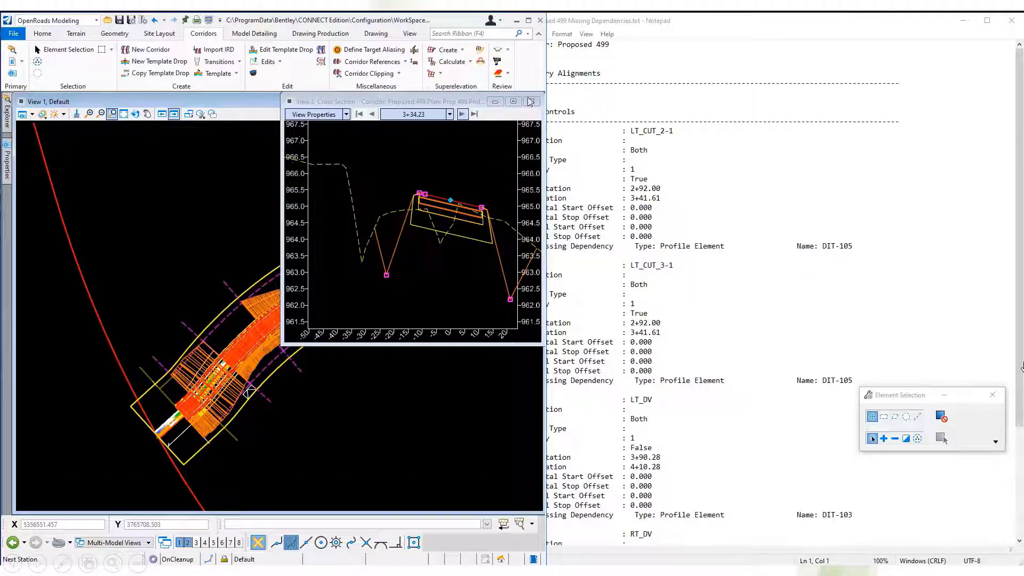
Tile the plan view above the cross-section view and frame the Proposed 499 corridor and its section.
left_click_drag(430, 102, 427, 283)
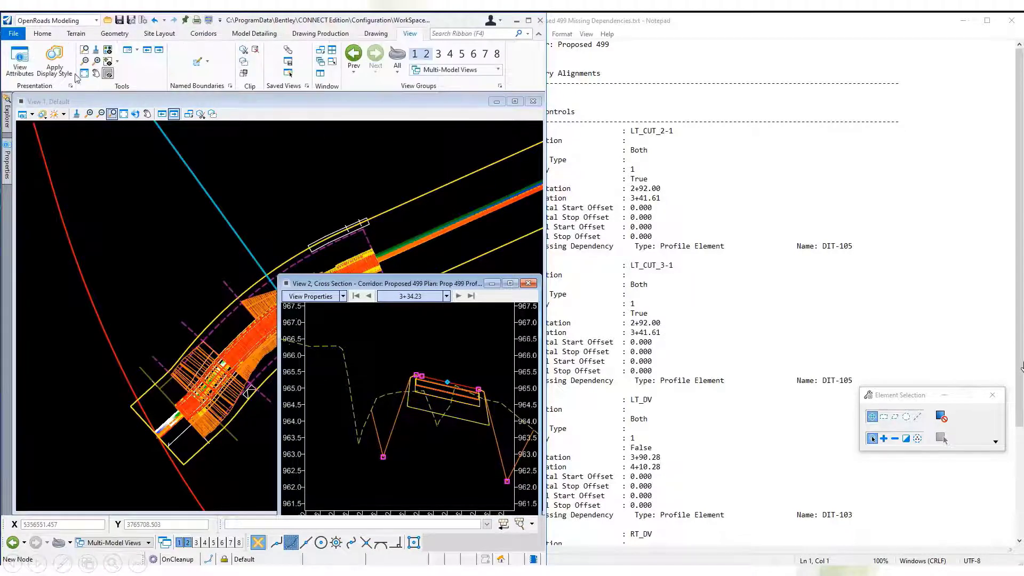
left_click(332, 50)
scroll(277, 173, "down", 2)
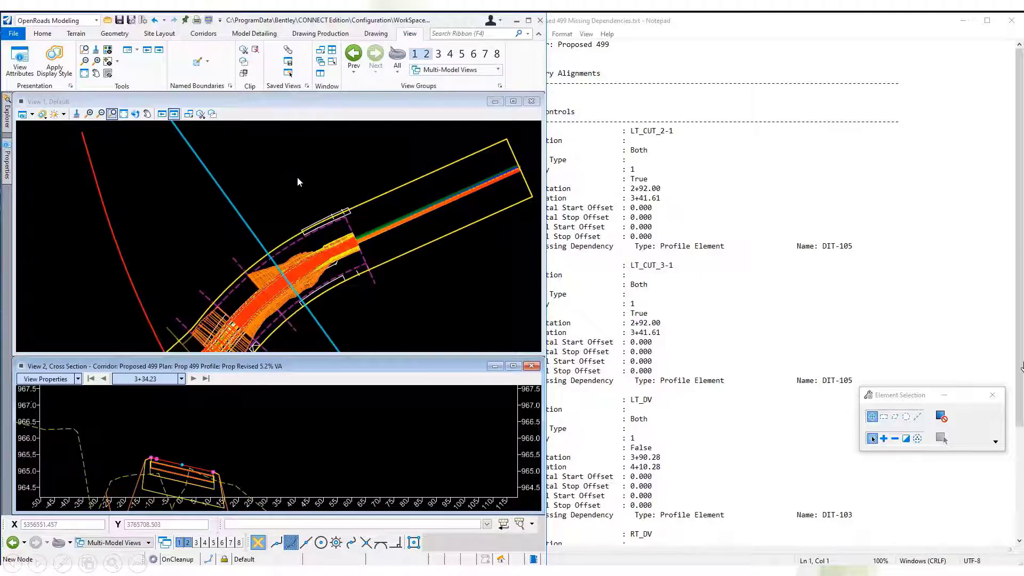
scroll(339, 411, "down", 1)
scroll(225, 482, "up", 1)
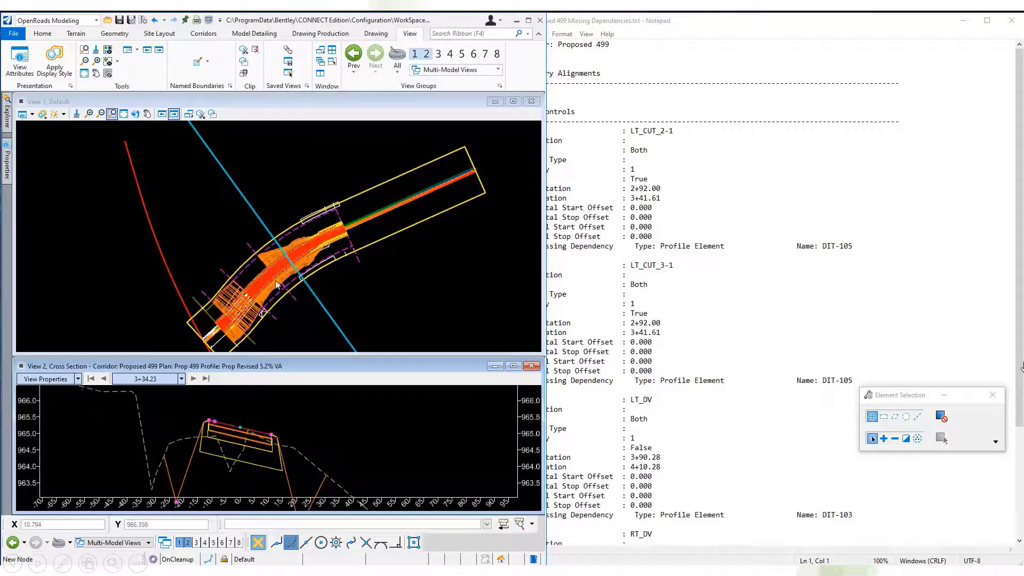
scroll(282, 274, "up", 3)
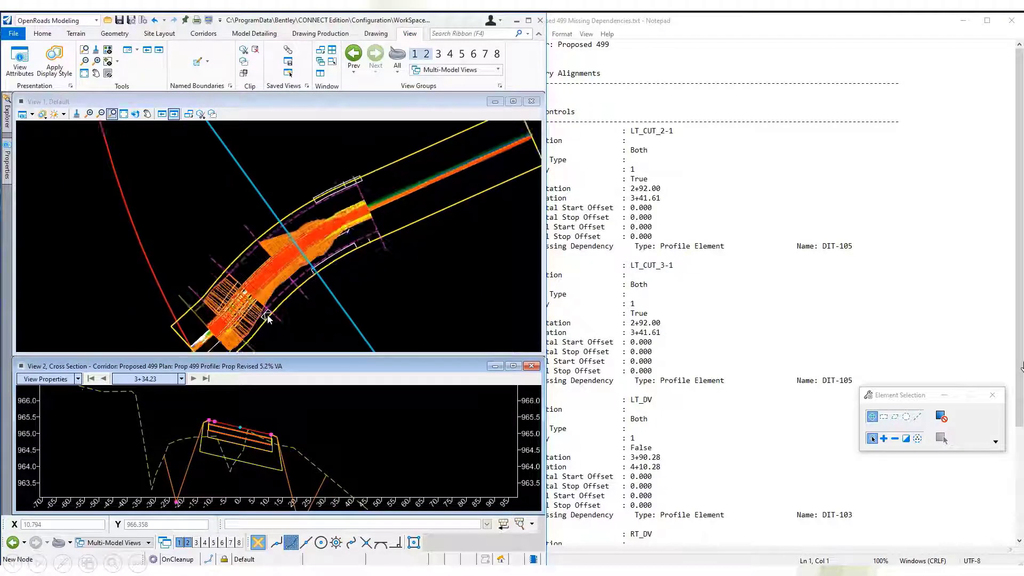
Turn on the display of the Terrain_Features.dgn reference in View 1, keeping the missing-dependencies report readable alongside.
left_click(132, 190)
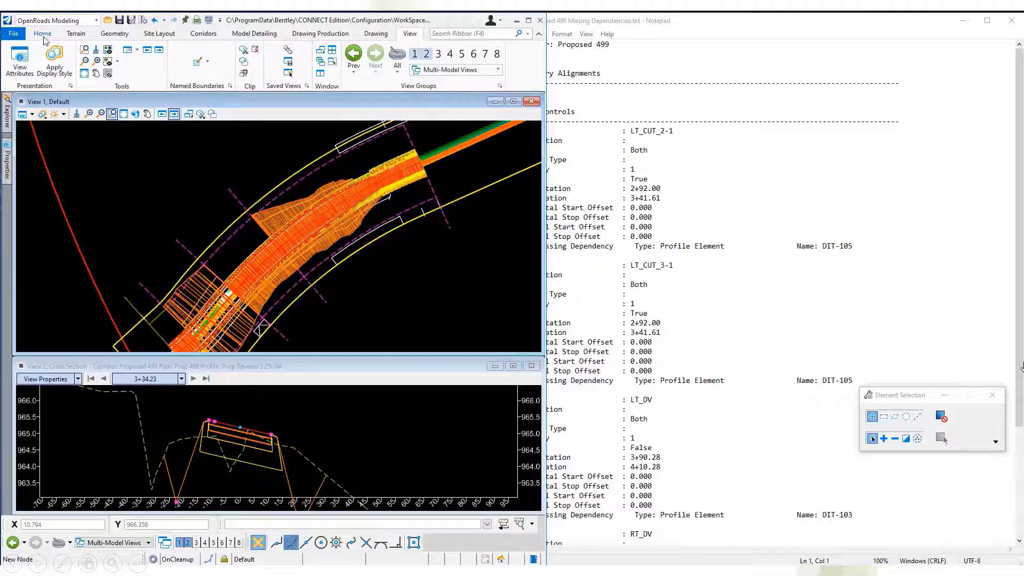
left_click(44, 35)
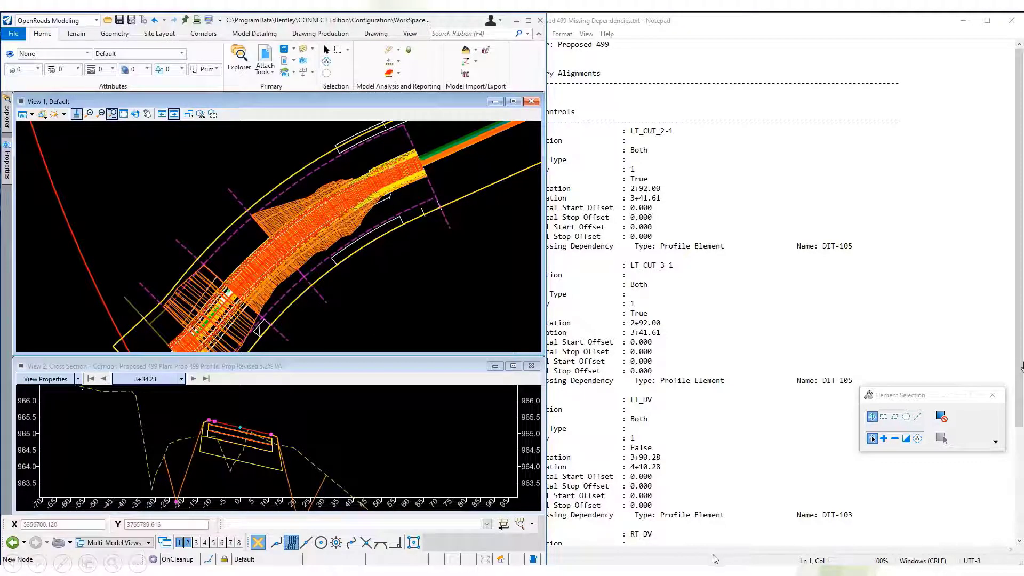
left_click(701, 560)
left_click_drag(627, 22, 671, 21)
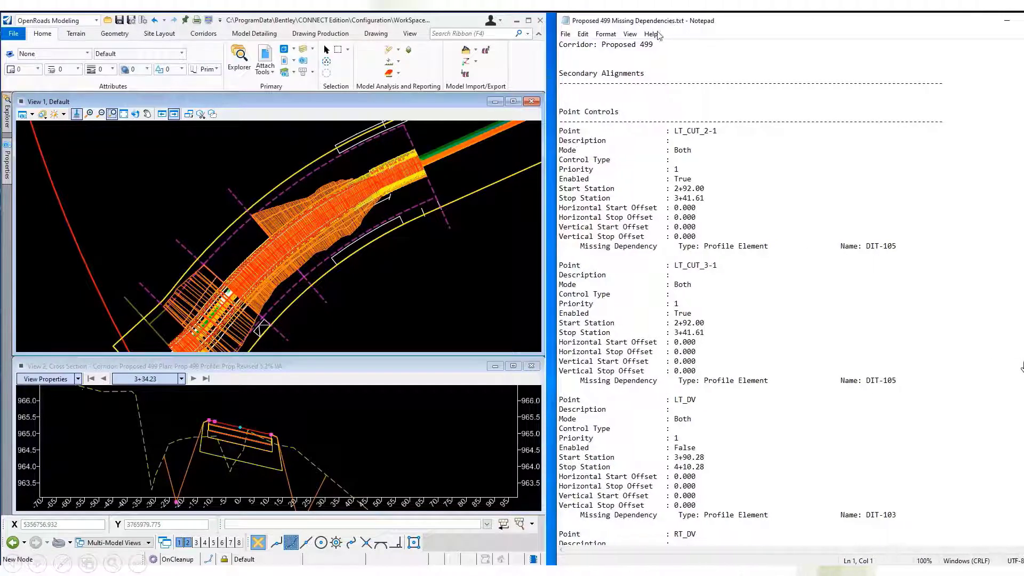
left_click(265, 54)
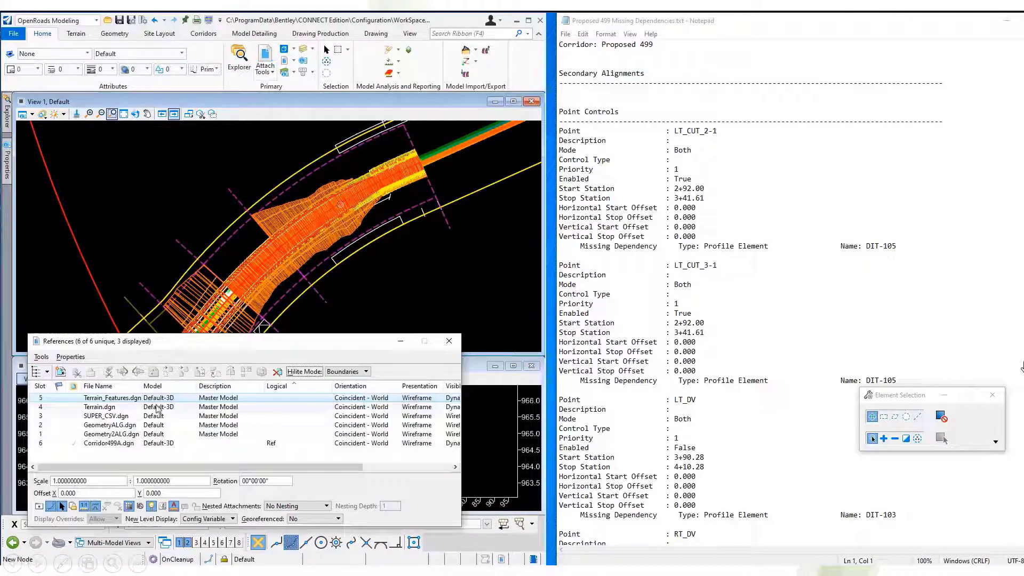
left_click_drag(358, 467, 452, 467)
left_click(402, 398)
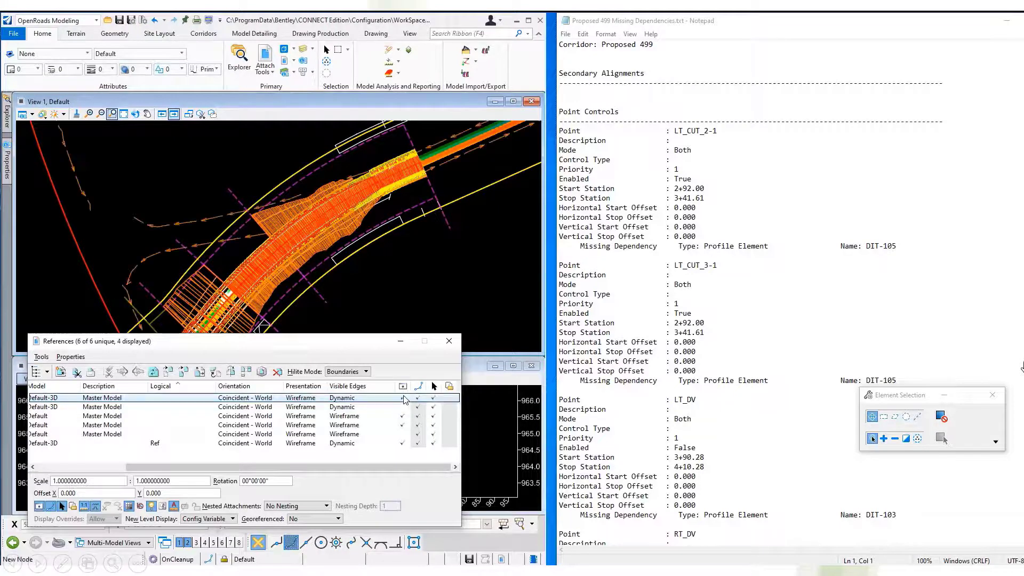
left_click(449, 341)
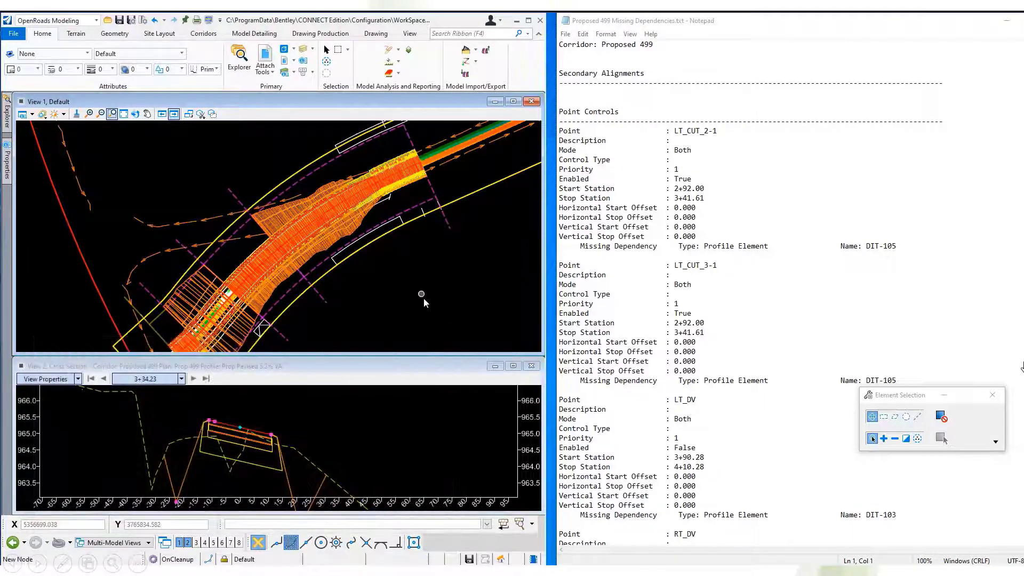
Start a point control on the Proposed 499 corridor with start station 2+92.00 and stop station 3+41.61.
mouse_move(456, 133)
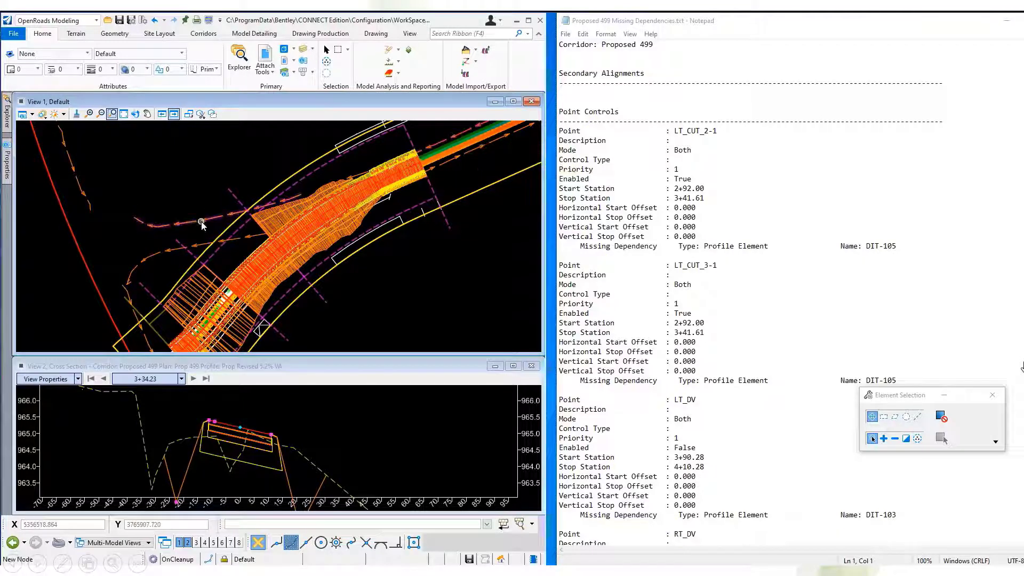
mouse_move(201, 222)
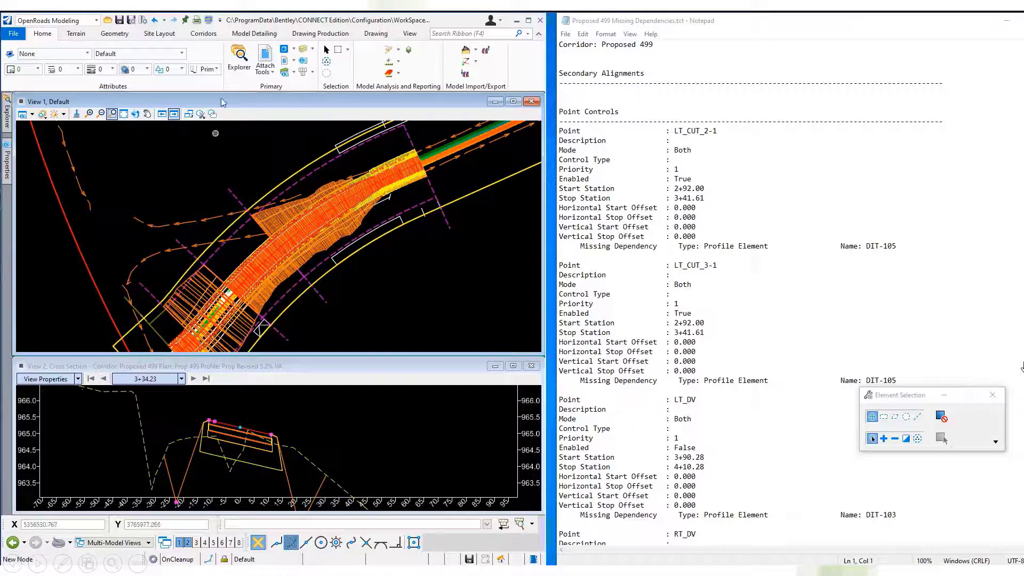
left_click(204, 33)
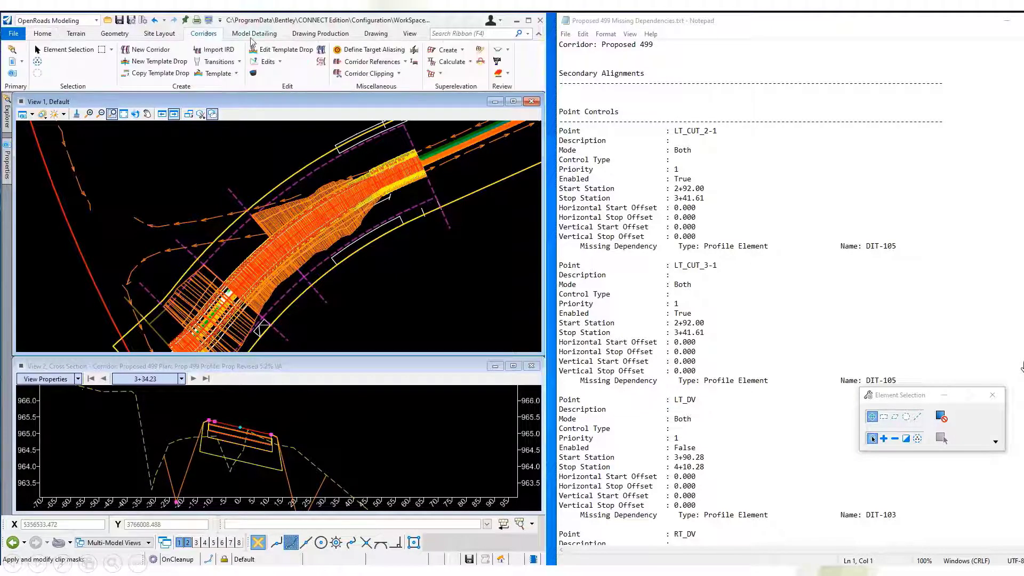
left_click(278, 61)
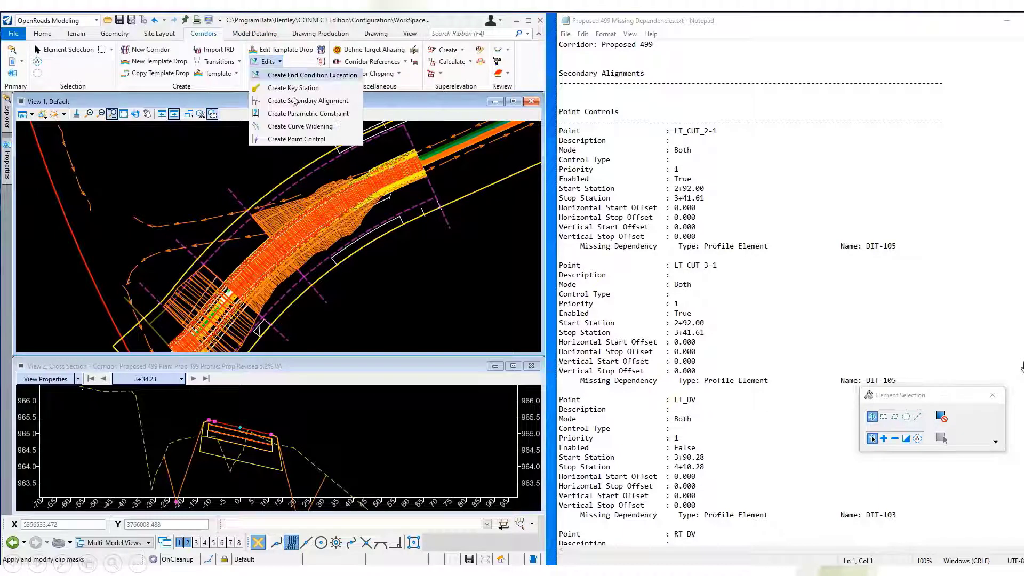
left_click(296, 139)
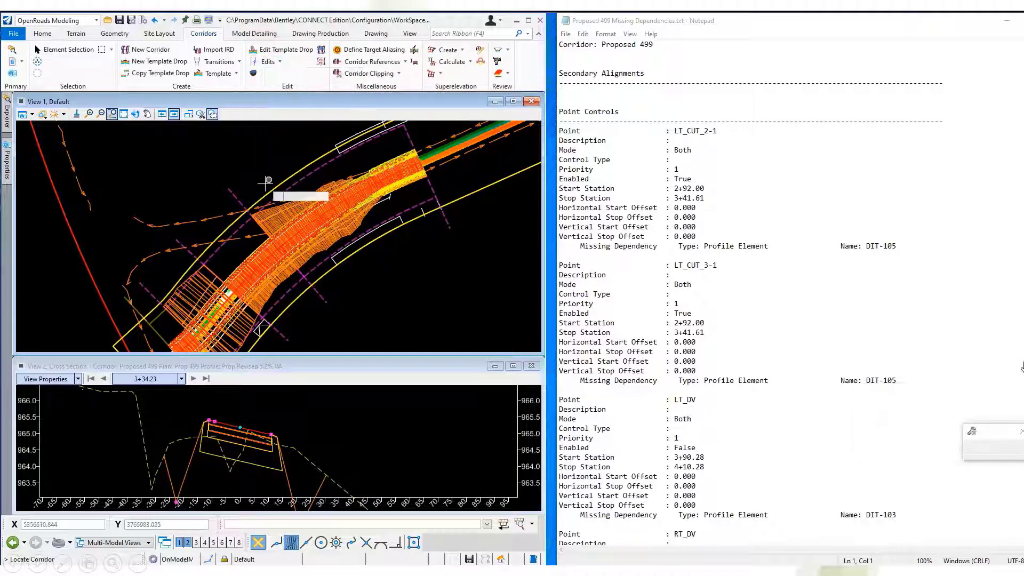
left_click(287, 232)
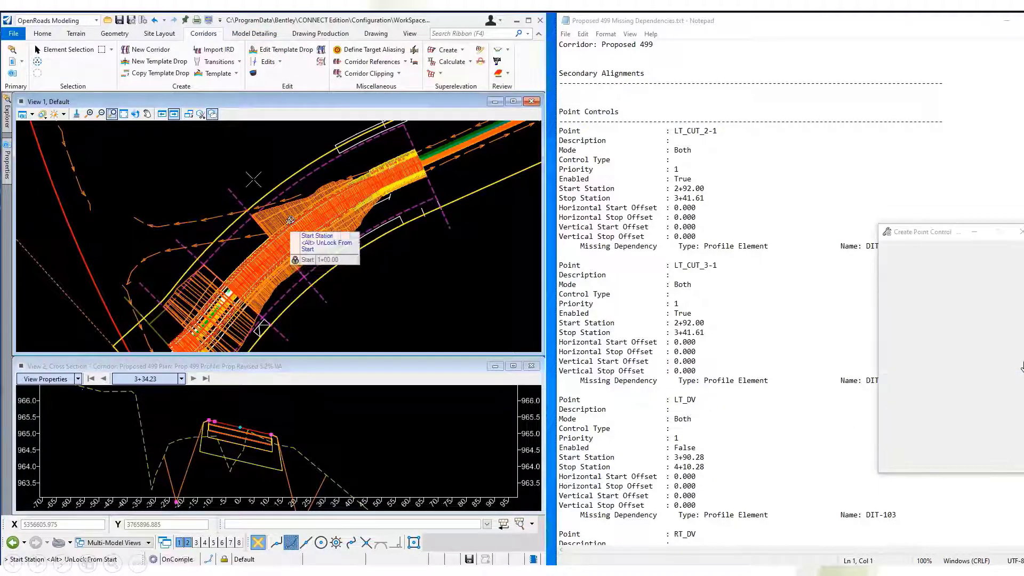
left_click_drag(942, 233, 757, 269)
left_click(793, 287)
left_click(793, 313)
double_click(826, 302)
type("2+92.00")
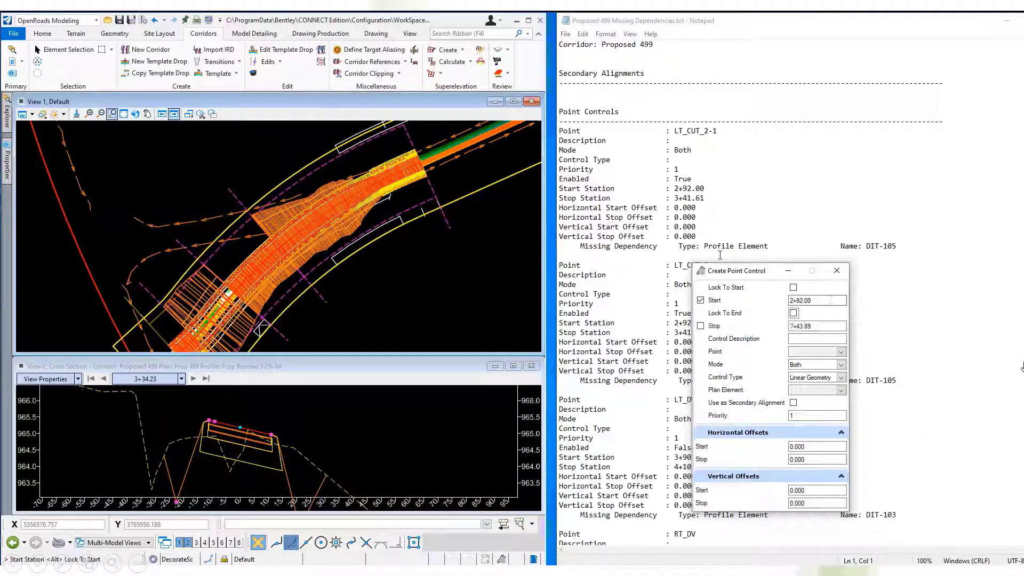
double_click(848, 317)
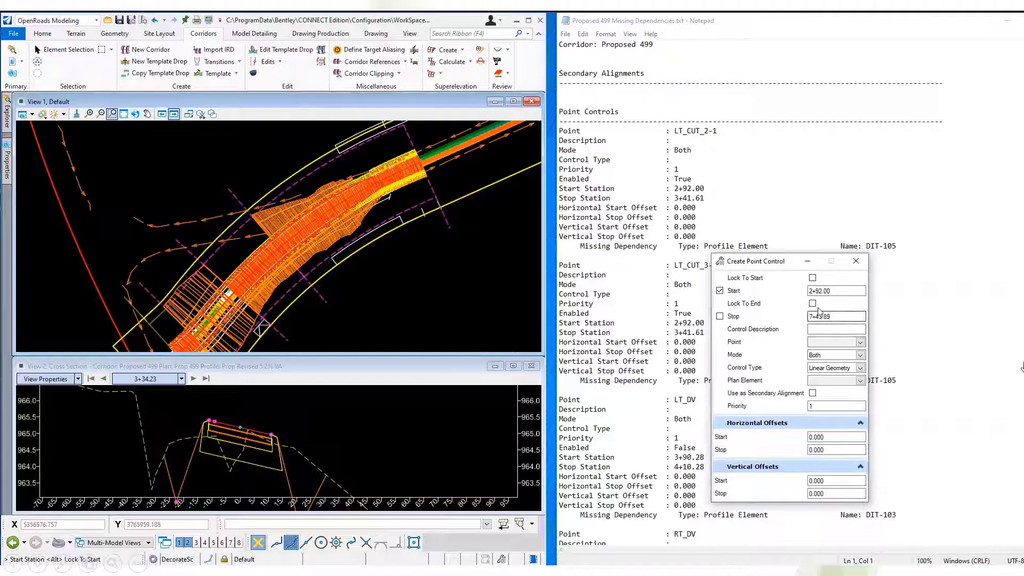
type("3+41.61")
left_click(856, 331)
Control the left cut point LT_CUT in Both mode by Linear Geometry, using the ditch line northwest of the corridor.
left_click(233, 384)
left_click(176, 502)
left_click(312, 401)
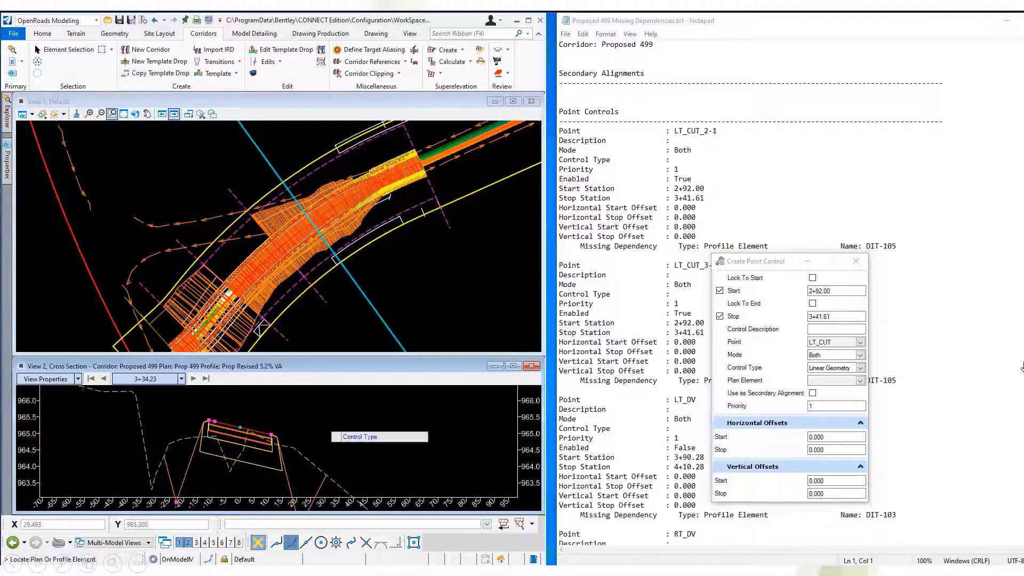
left_click(311, 401)
left_click(223, 208)
left_click(223, 208)
left_click(200, 173)
left_click(201, 173)
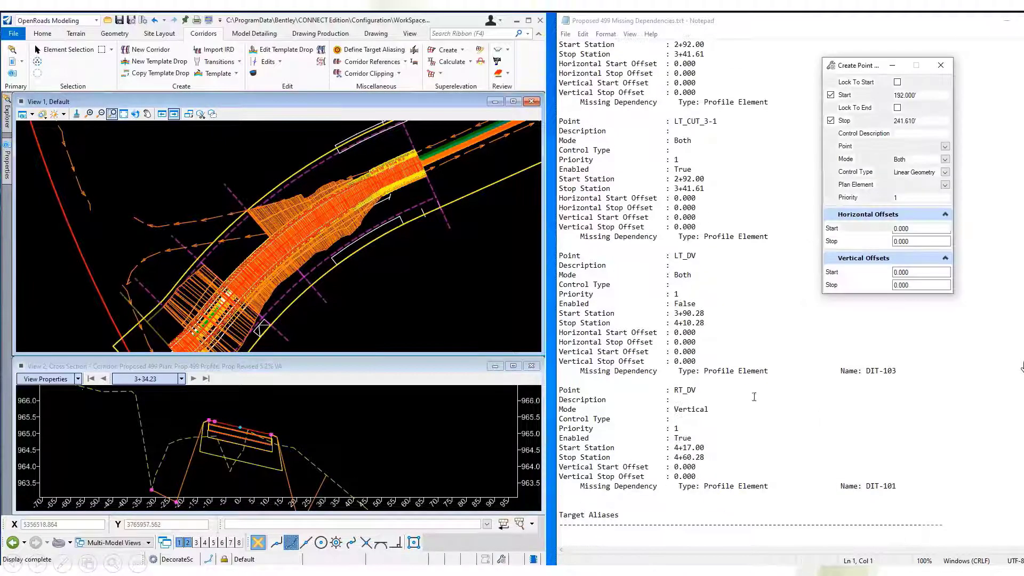
Create a point control for LT_DV from station 3+90.28 to 4+10.28, mode Both, Linear Geometry, following ditch DIT-103.
double_click(931, 95)
type("3+90.28")
key("Tab")
type("410.28")
left_click(945, 146)
left_click(907, 213)
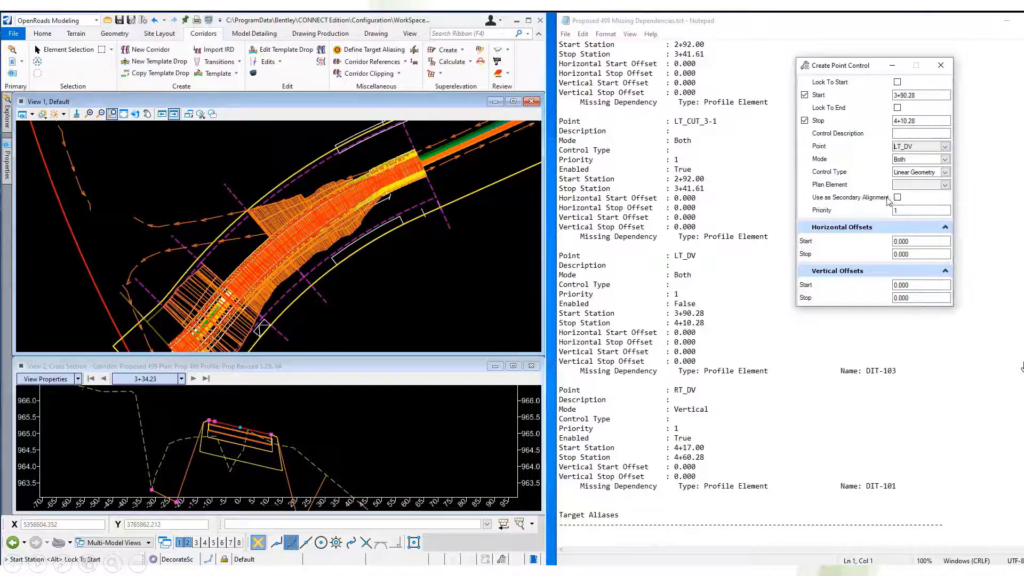
scroll(373, 203, "down", 2)
left_click(409, 150)
left_click(409, 150)
left_click(400, 188)
left_click(400, 188)
left_click(400, 188)
left_click(401, 188)
left_click(400, 188)
left_click(400, 188)
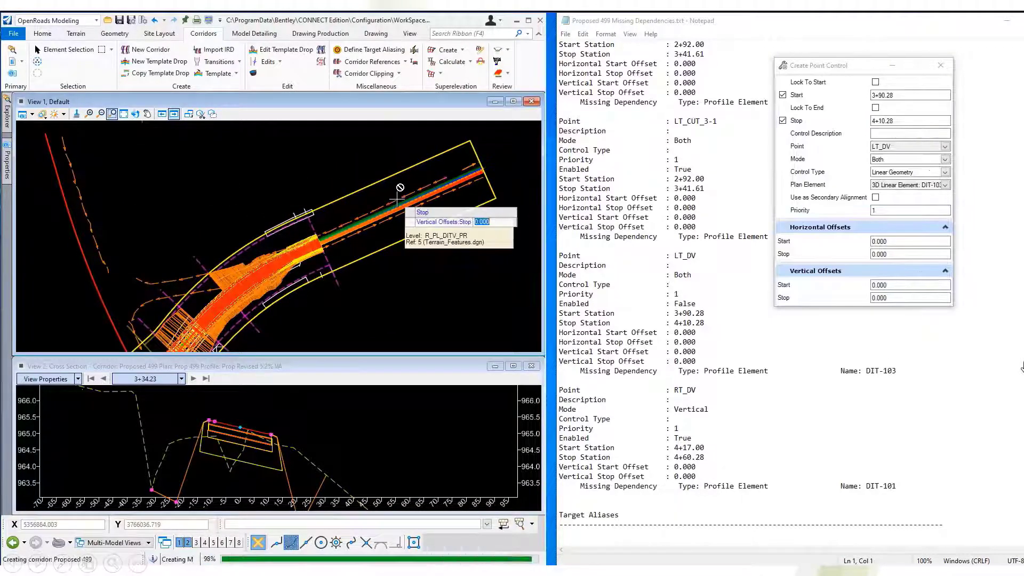
Create the RT_DV point control on the corridor from station 4+17.00 to 4+60.28, following the ditch on its southeast side.
scroll(244, 286, "up", 2)
left_click(289, 244)
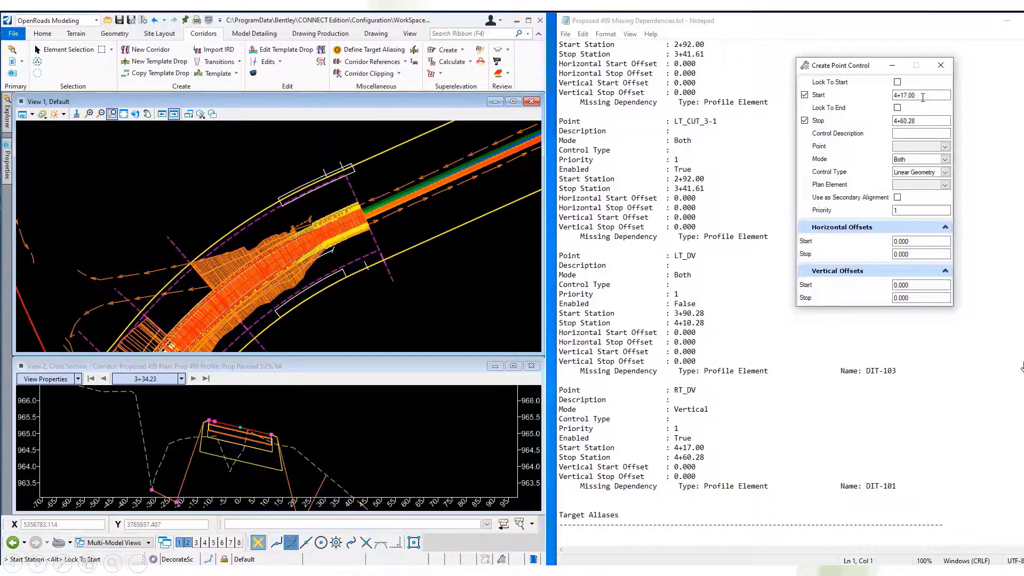
left_click(425, 202)
left_click(424, 202)
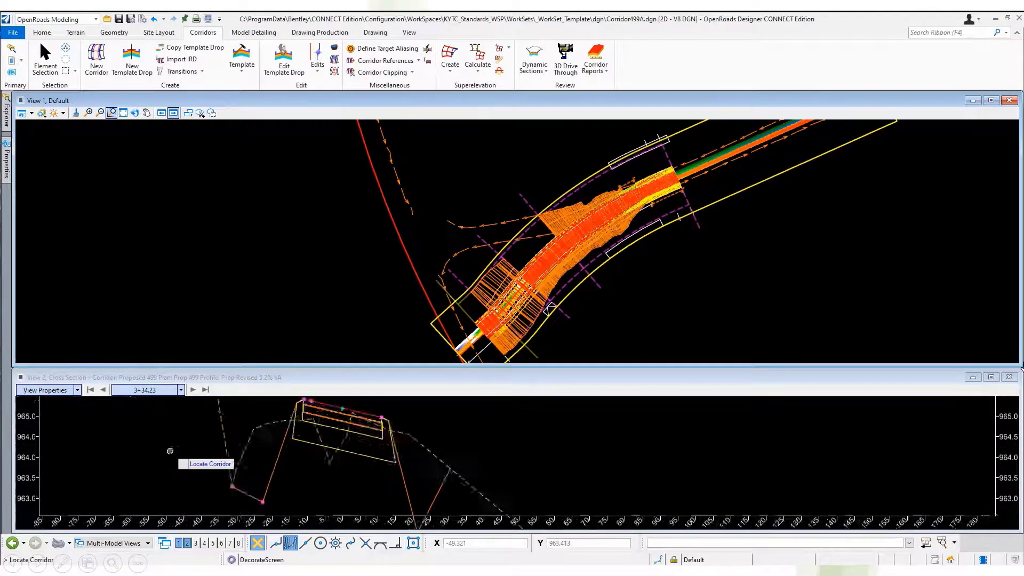
Open the list of reference attachments and show those belonging to View 1.
left_click(12, 60)
right_click(232, 431)
left_click(232, 431)
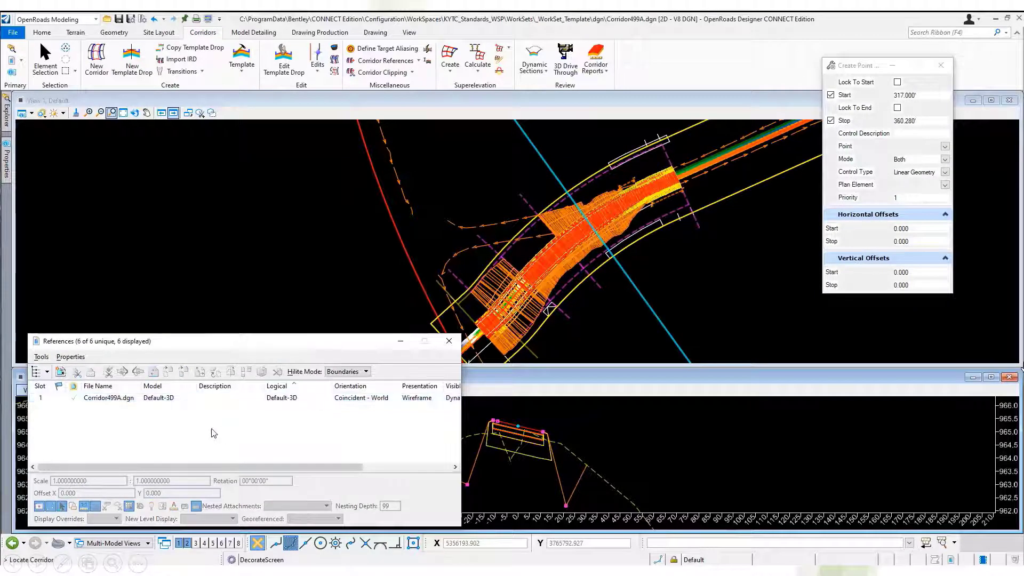
left_click(216, 102)
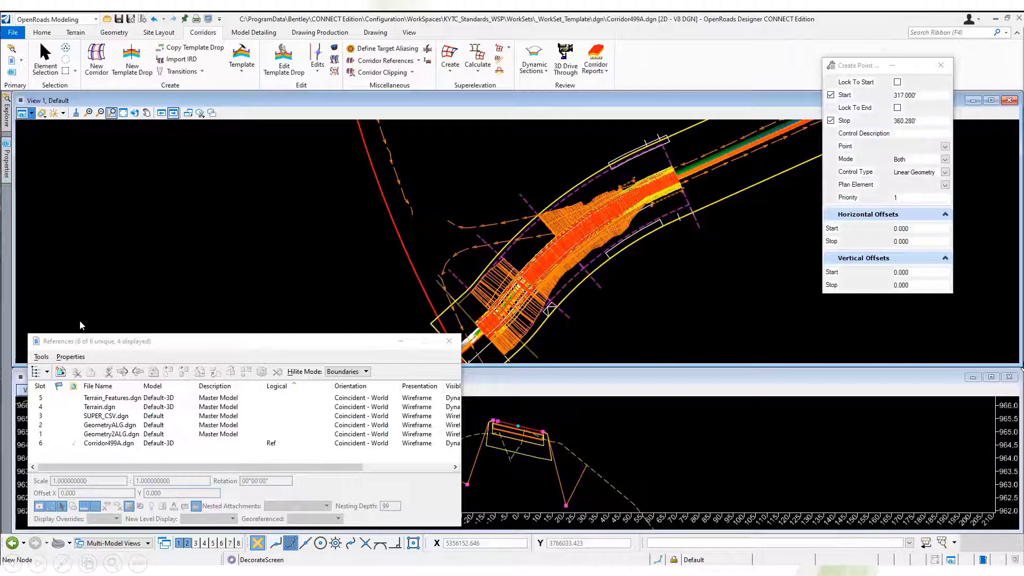
Switch View 1 to the Default-3D model and fit it on the corridor and terrain.
left_click(32, 114)
left_click(100, 385)
left_click(100, 412)
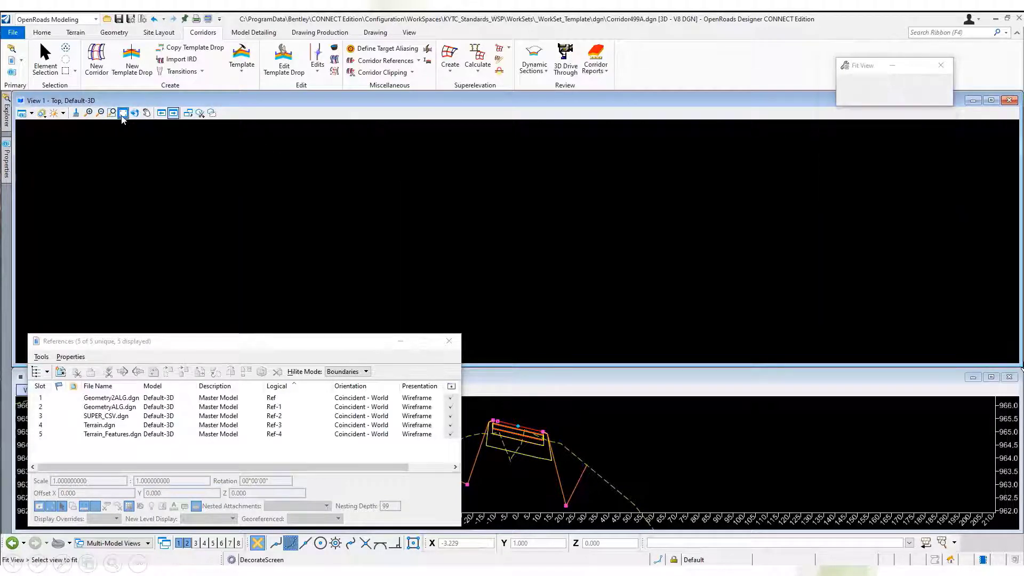
scroll(512, 189, "up", 5)
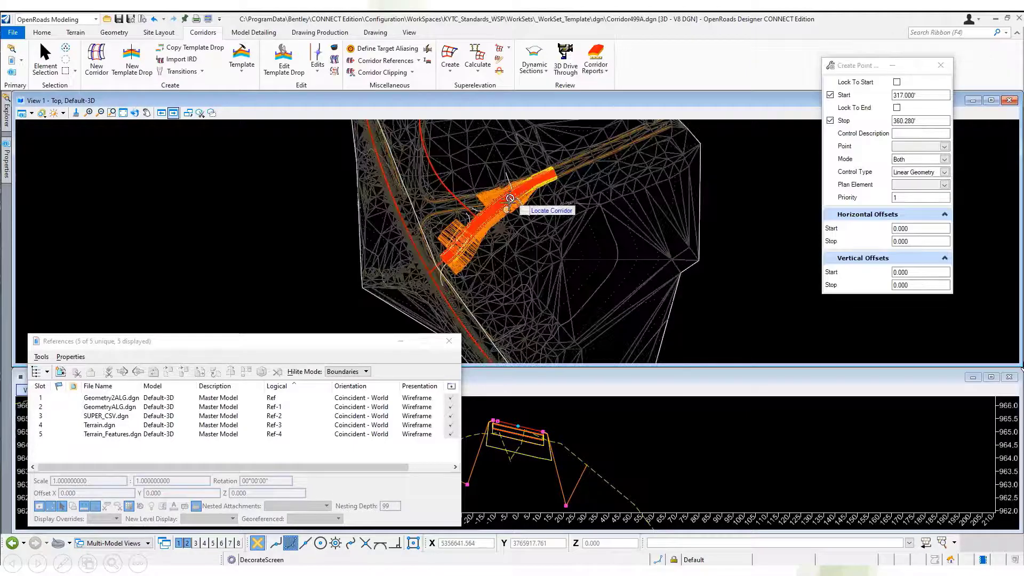
scroll(469, 201, "up", 1)
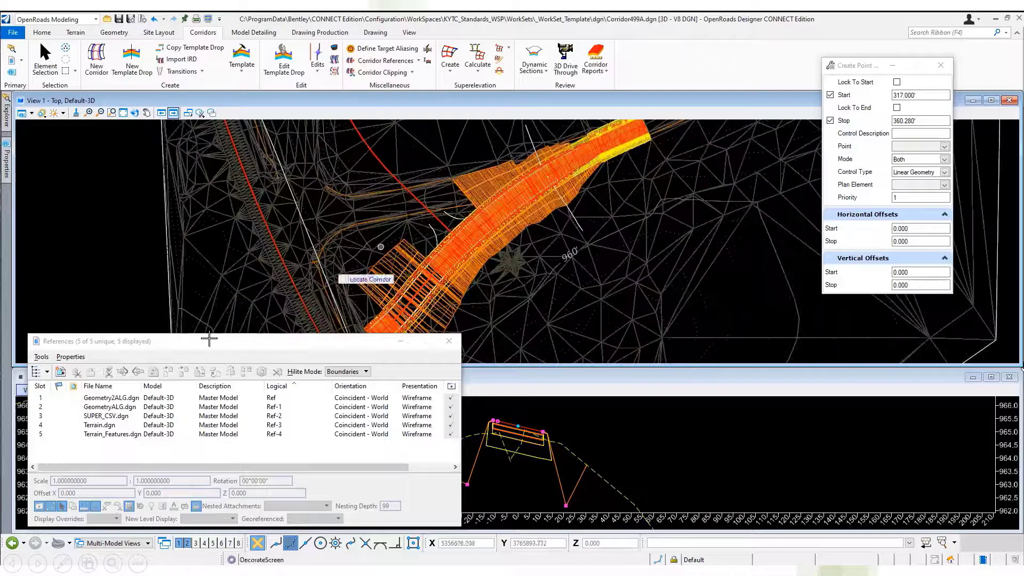
Attach SS2 Components.dgn from the SS2 folder to View 1 as a Coincident World reference and close the reference list.
right_click(104, 450)
left_click(132, 193)
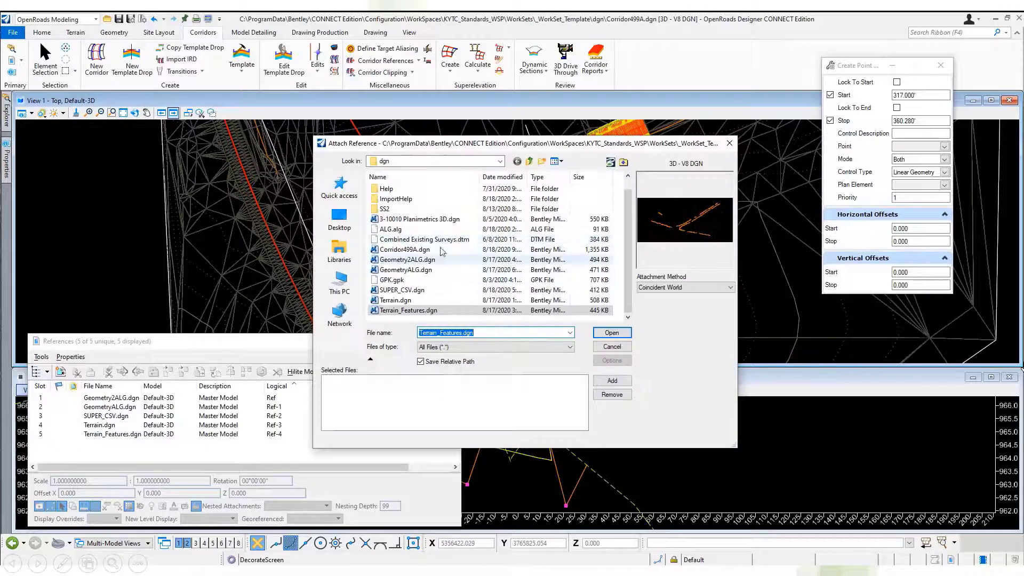
double_click(433, 209)
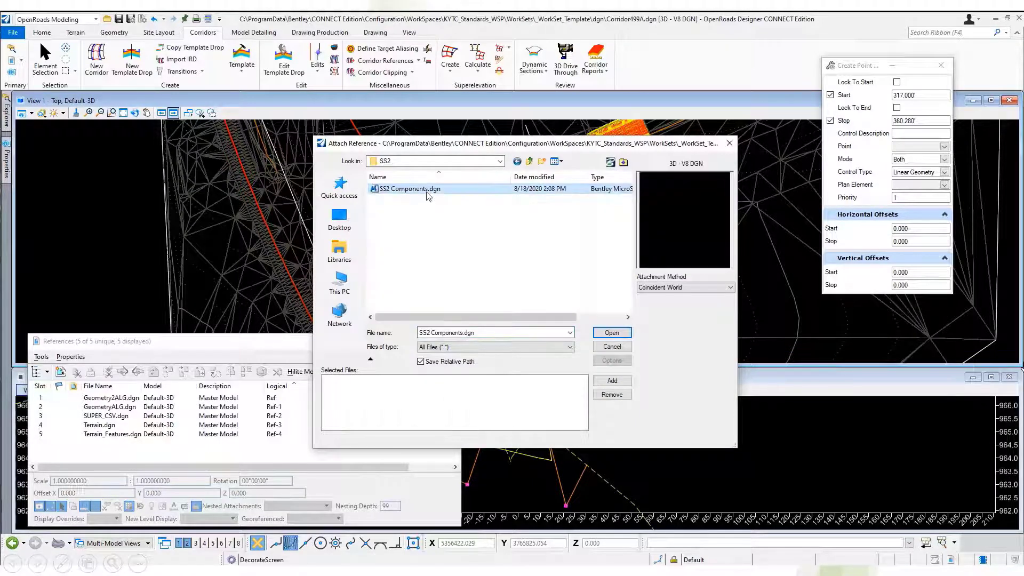
left_click(612, 333)
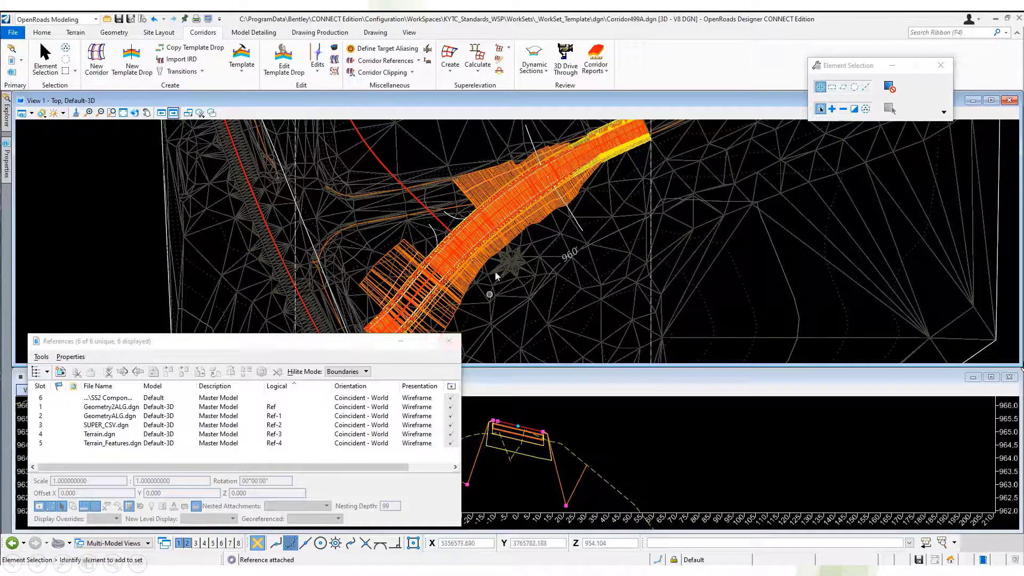
scroll(496, 275, "down", 1)
scroll(496, 274, "up", 1)
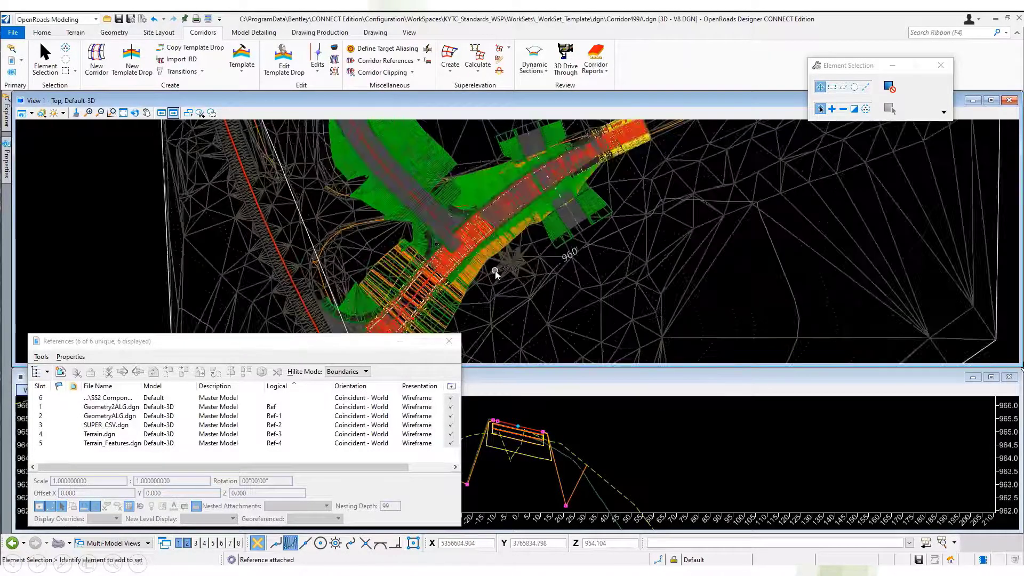
left_click(450, 343)
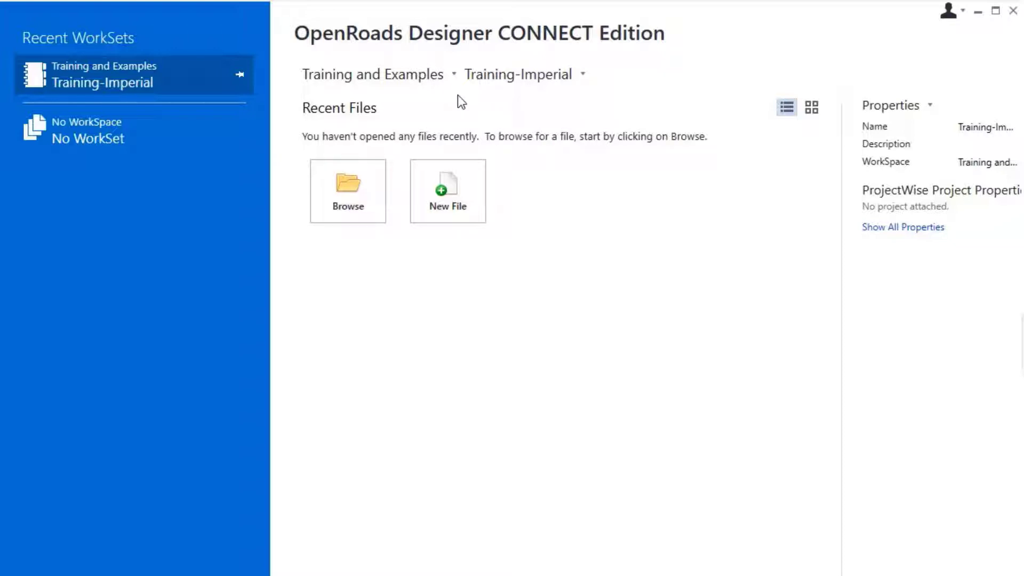
Create a new DGN file named Park and Ride Drainage in the InRoads Drainage folder.
left_click(451, 193)
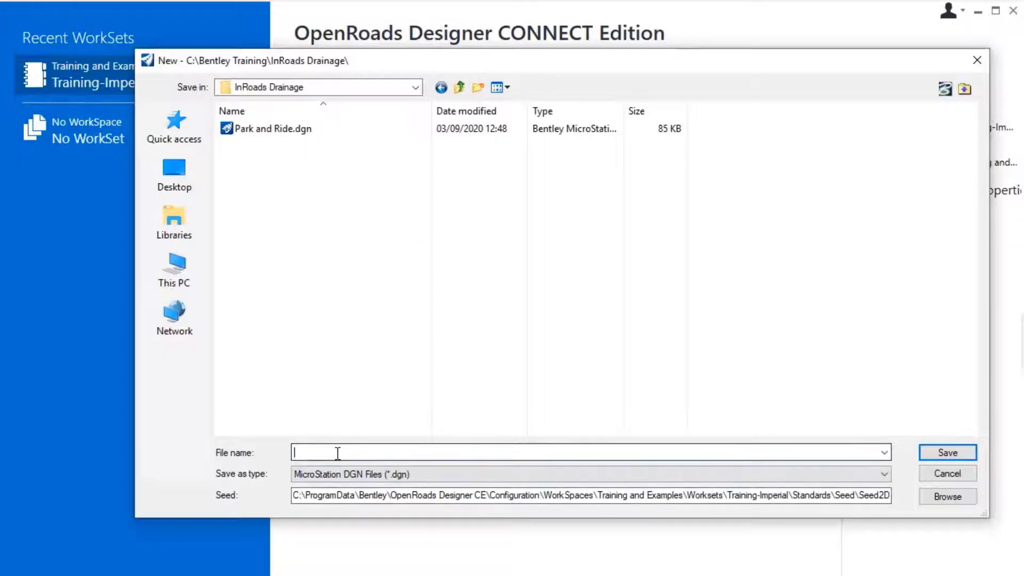
type("Park and Ride Drainage")
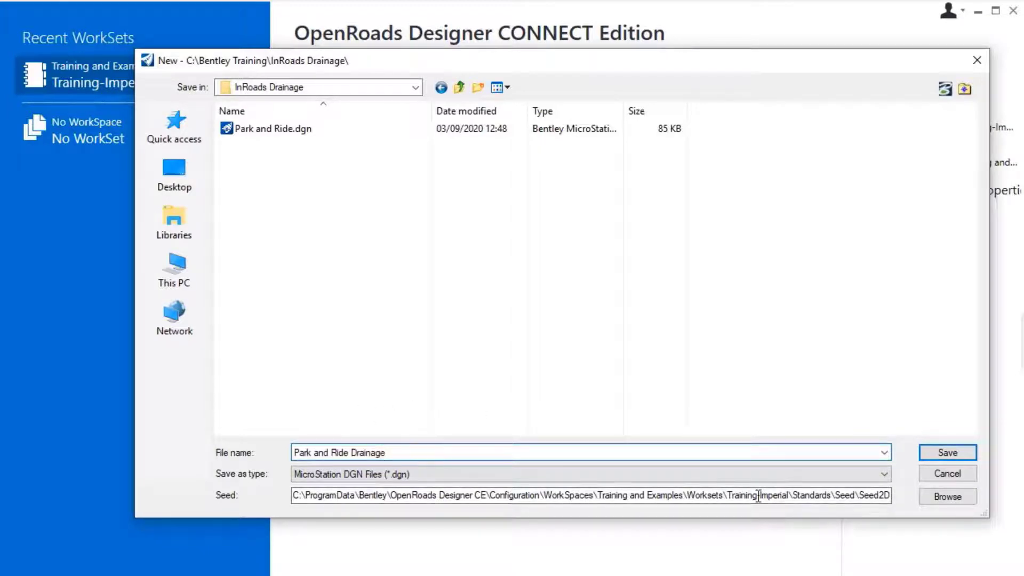
left_click(943, 454)
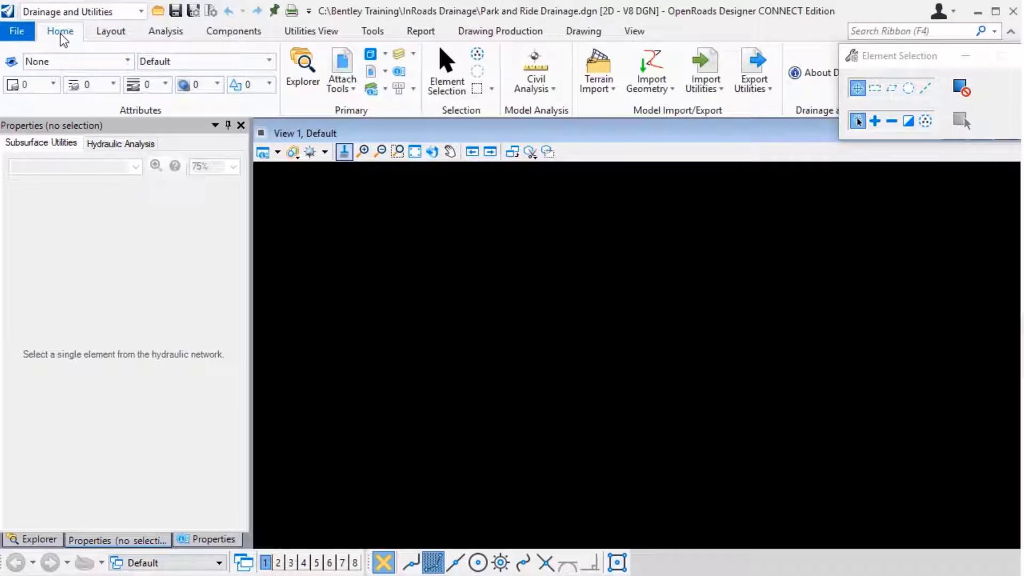
Start an InRoads import, accept creating the utility model, and load Bentley Training.xin plus the InRoads structures (.dat) and rainfall data (.idf) files.
left_click(721, 88)
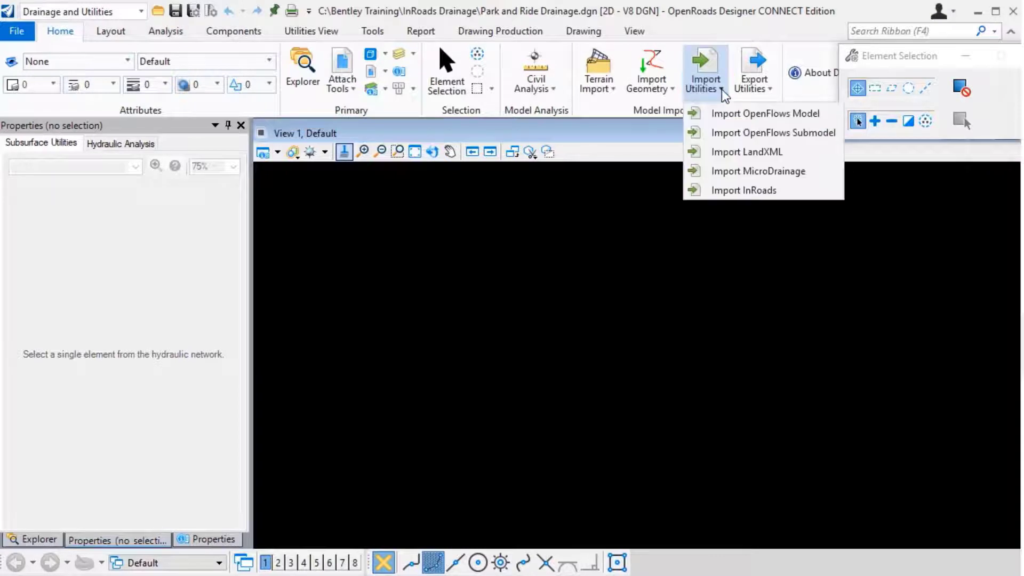
left_click(747, 191)
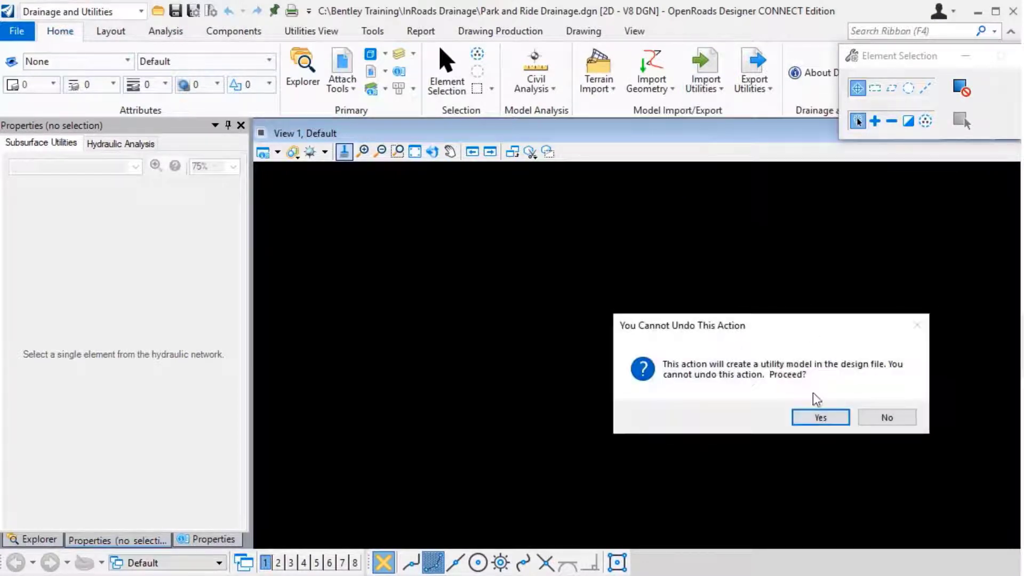
left_click(820, 419)
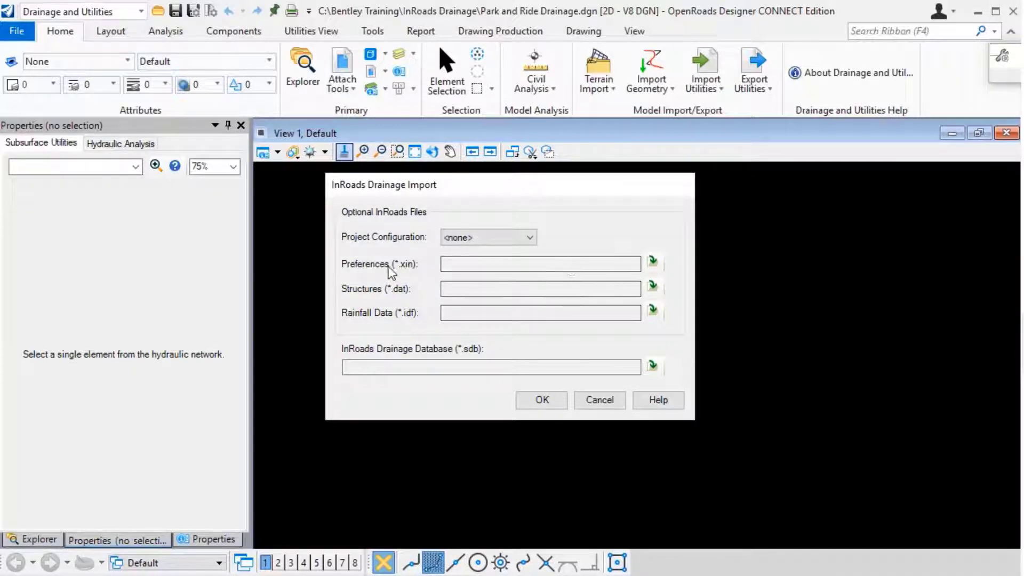
left_click(652, 261)
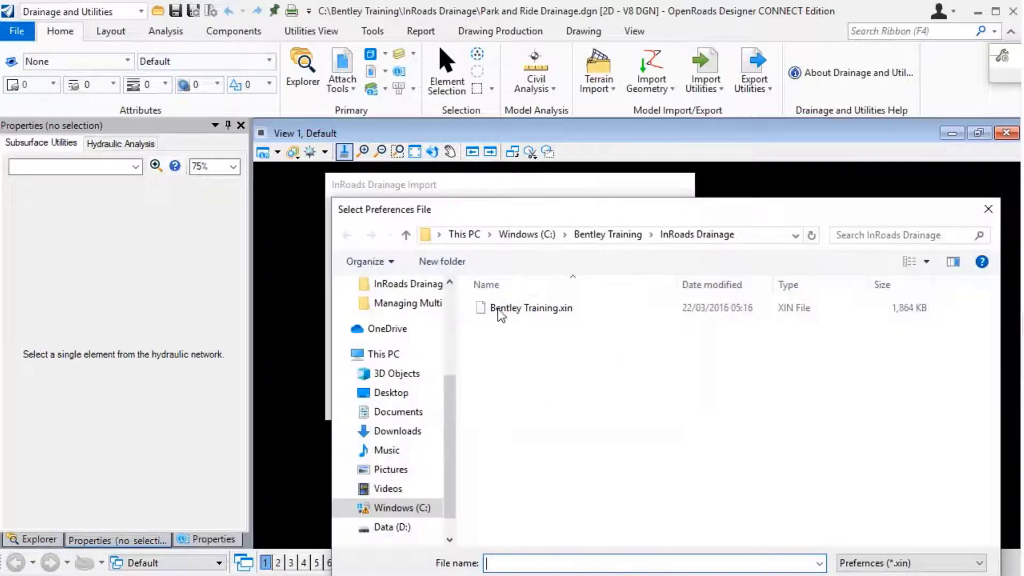
double_click(512, 310)
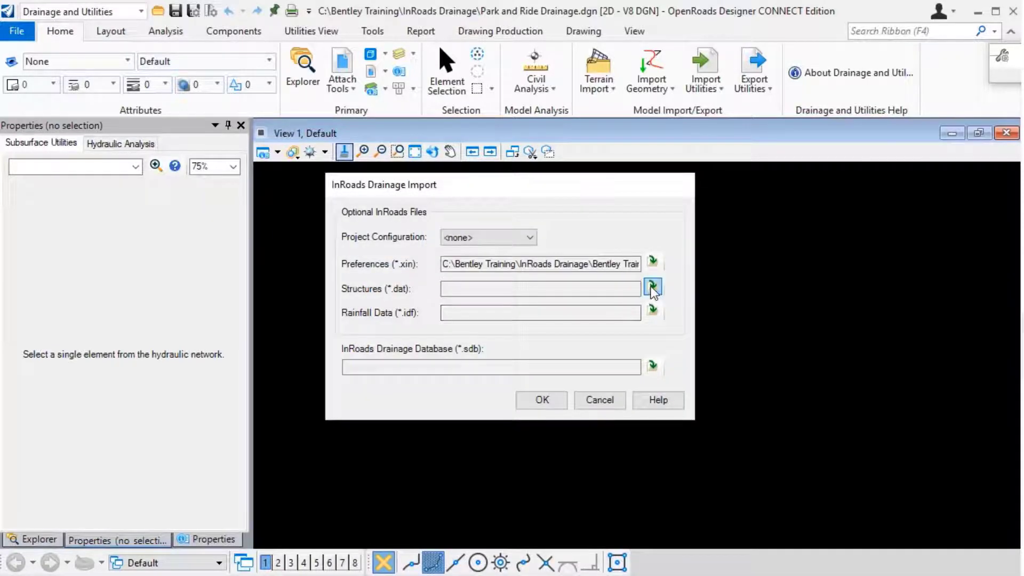
left_click(652, 288)
double_click(528, 305)
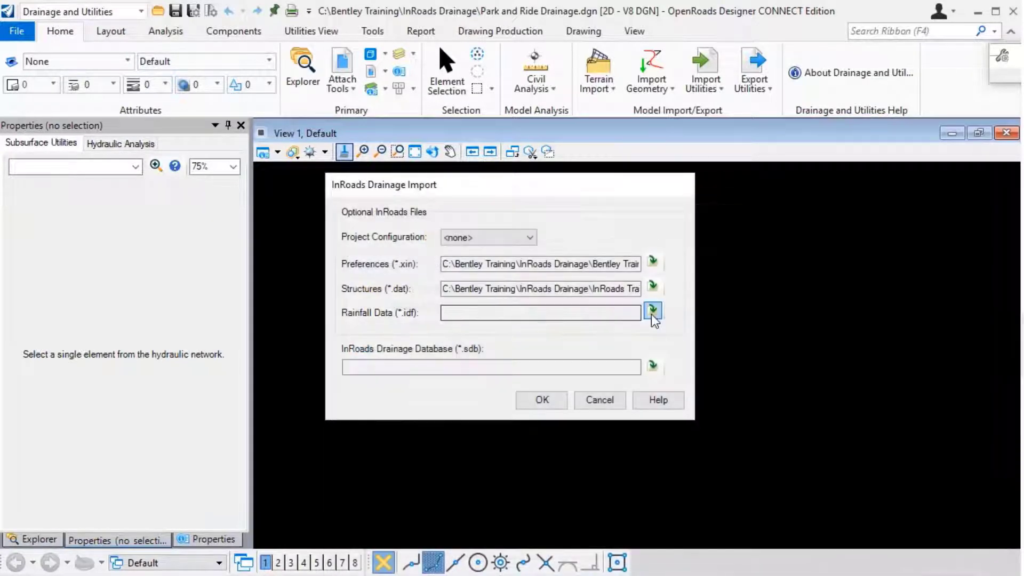
left_click(653, 311)
double_click(515, 311)
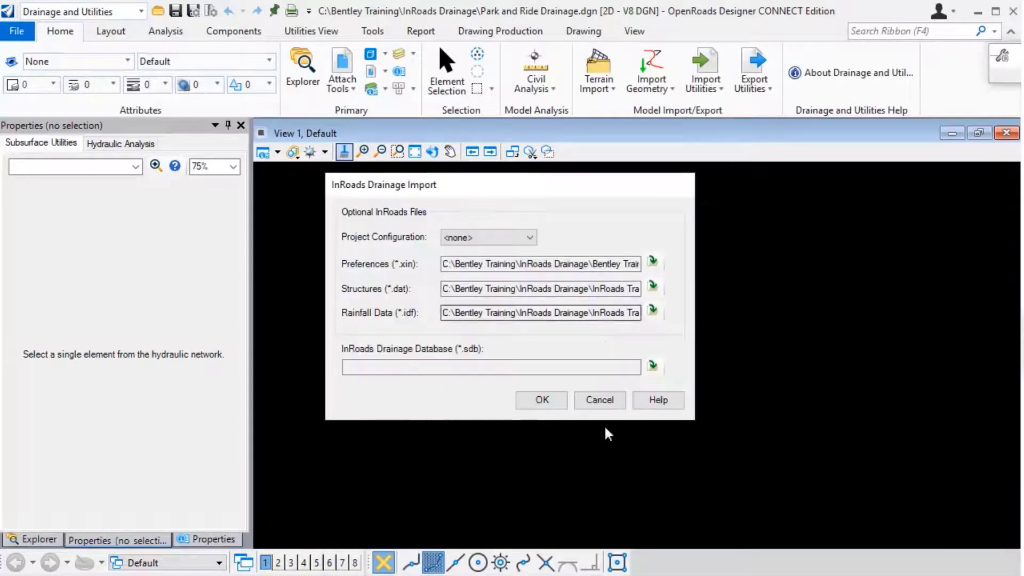
Set Park and Ride.sdb as the drainage database and run the import, declining US Survey Feet as the coordinate unit.
left_click(652, 366)
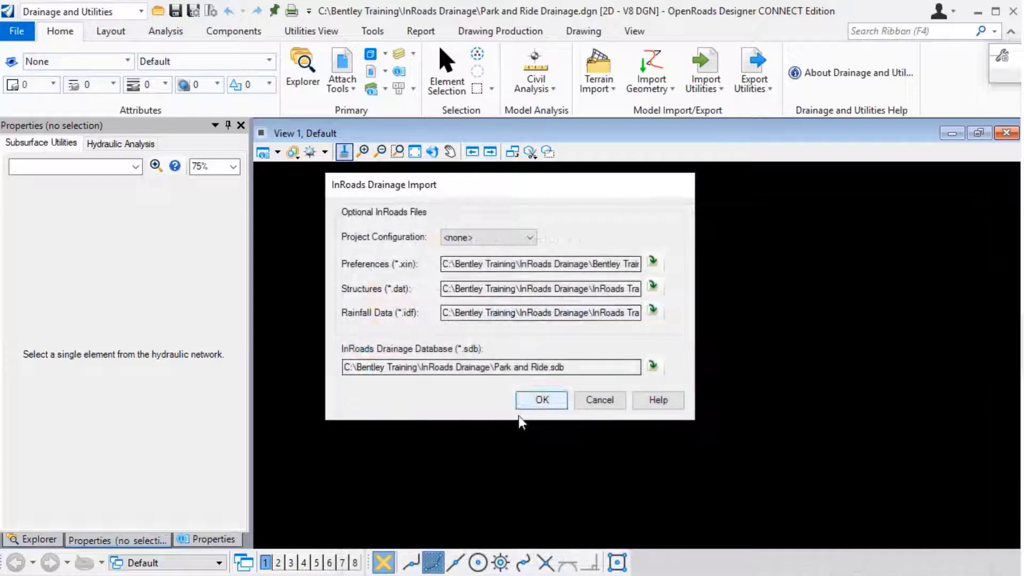
left_click(551, 404)
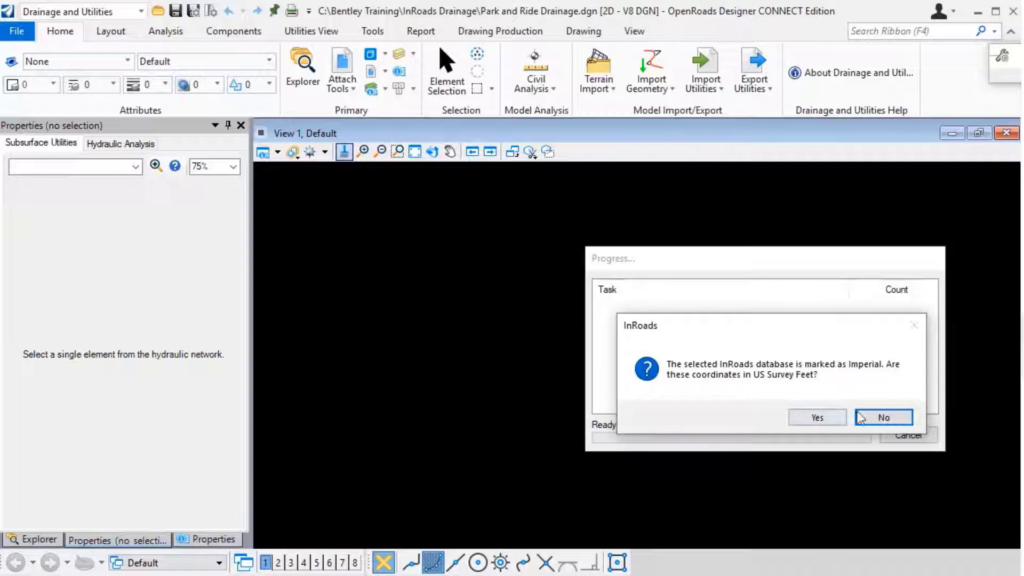
left_click(873, 423)
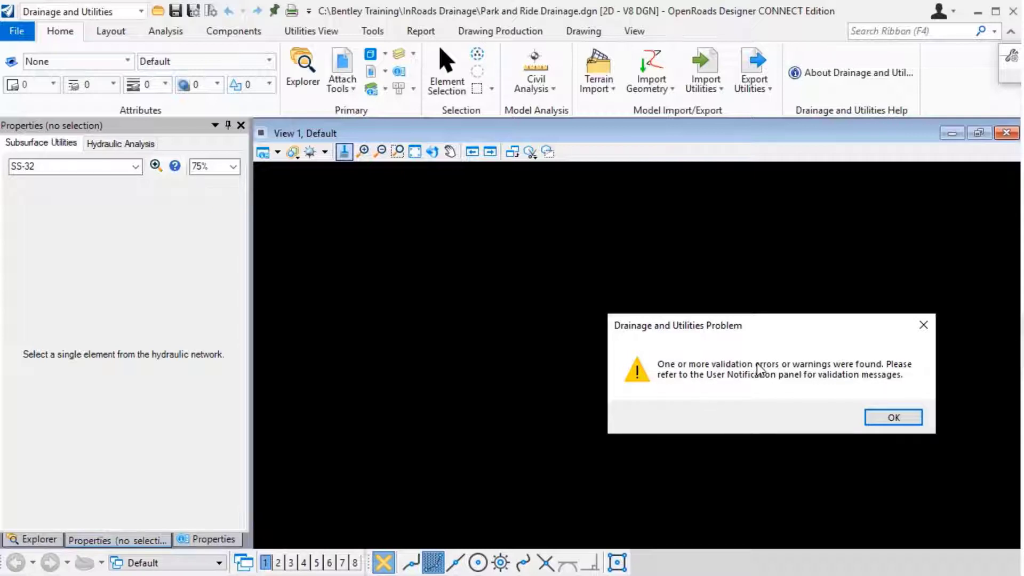
left_click(894, 418)
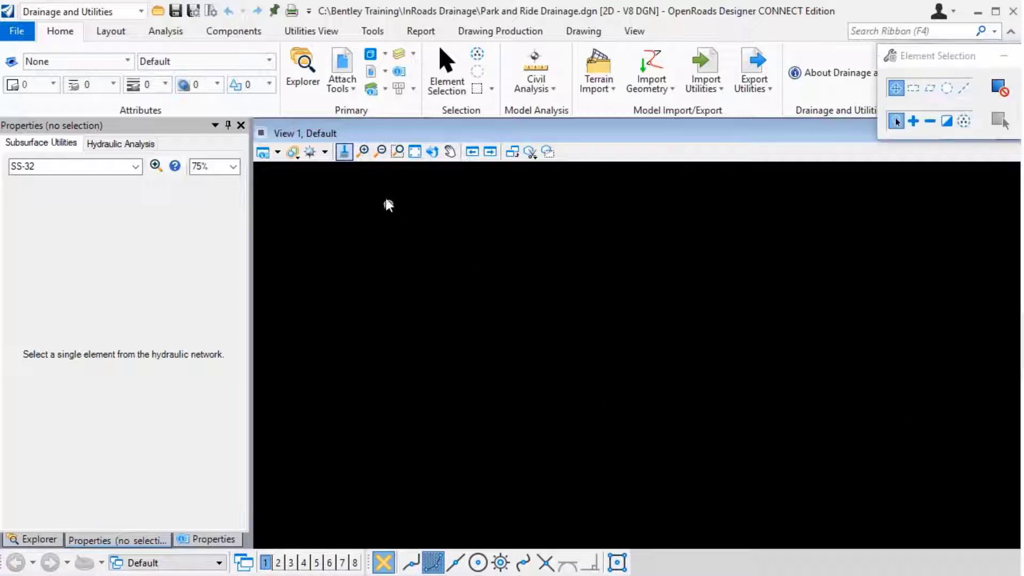
Review the import's validation messages in the User Notifications and close them.
left_click(170, 31)
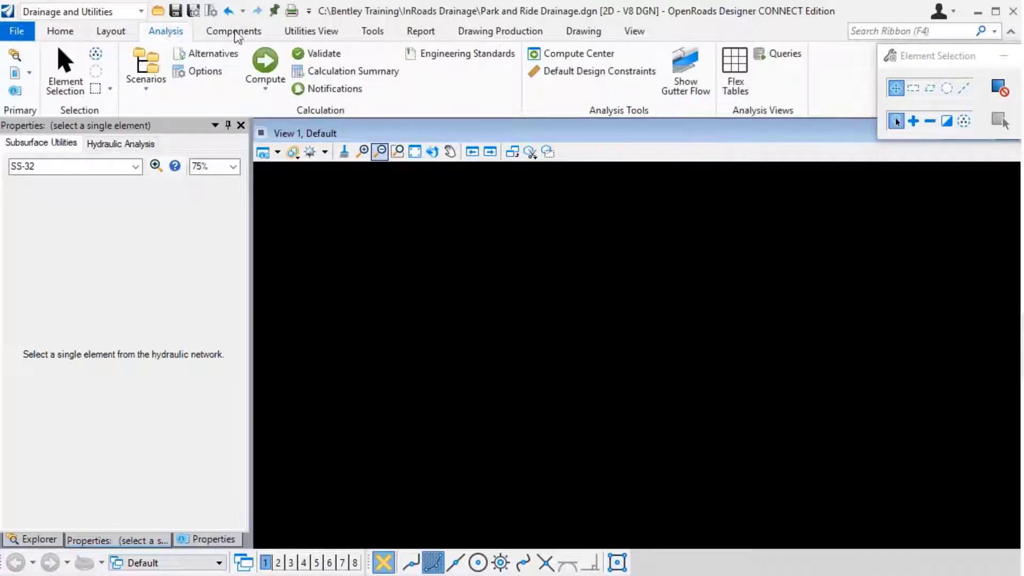
left_click(321, 89)
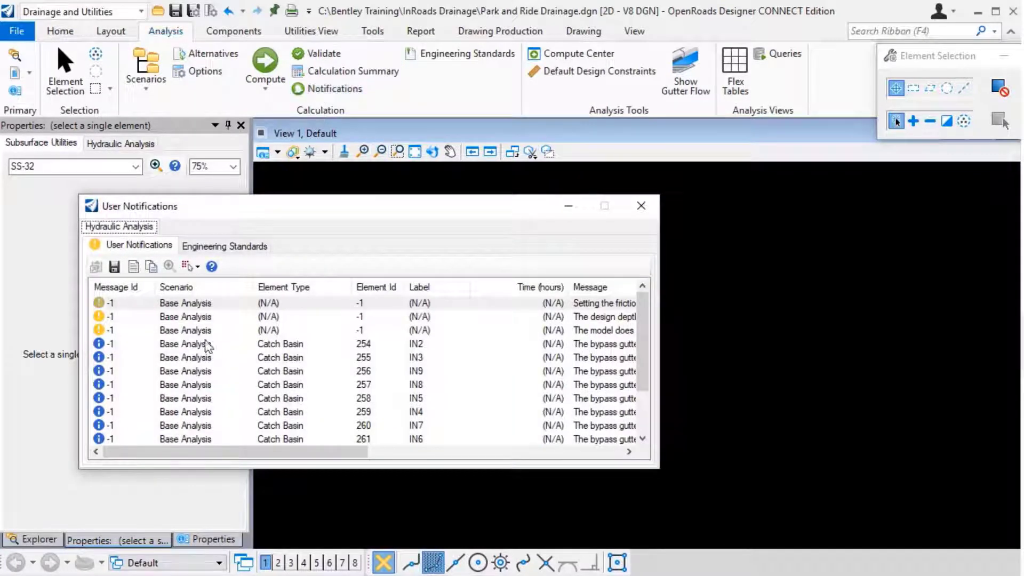
mouse_move(648, 330)
left_mouse_down()
mouse_move(647, 414)
mouse_move(649, 319)
left_mouse_up()
mouse_move(251, 454)
left_mouse_down()
mouse_move(388, 467)
mouse_move(250, 462)
left_mouse_up()
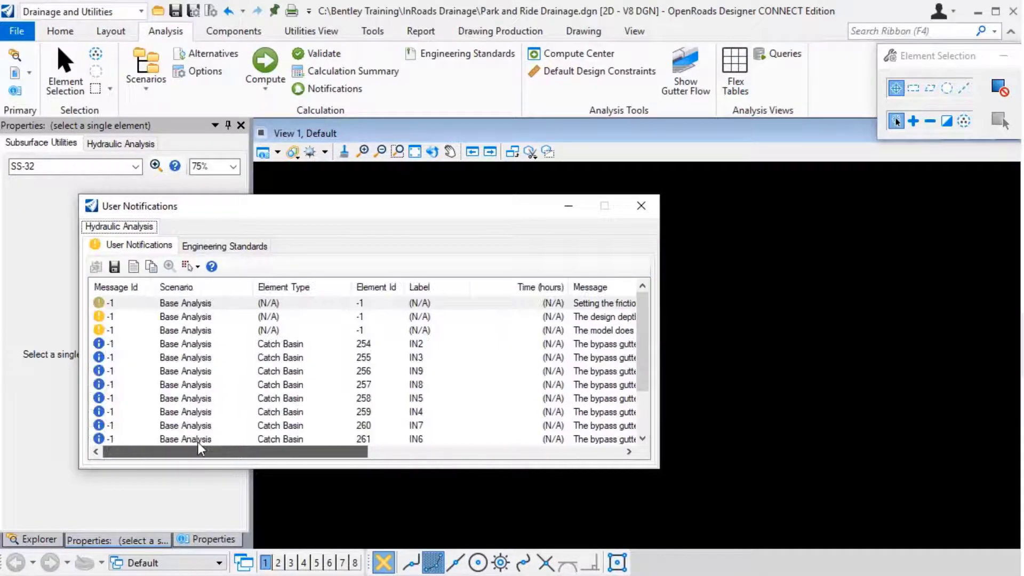
left_click(643, 210)
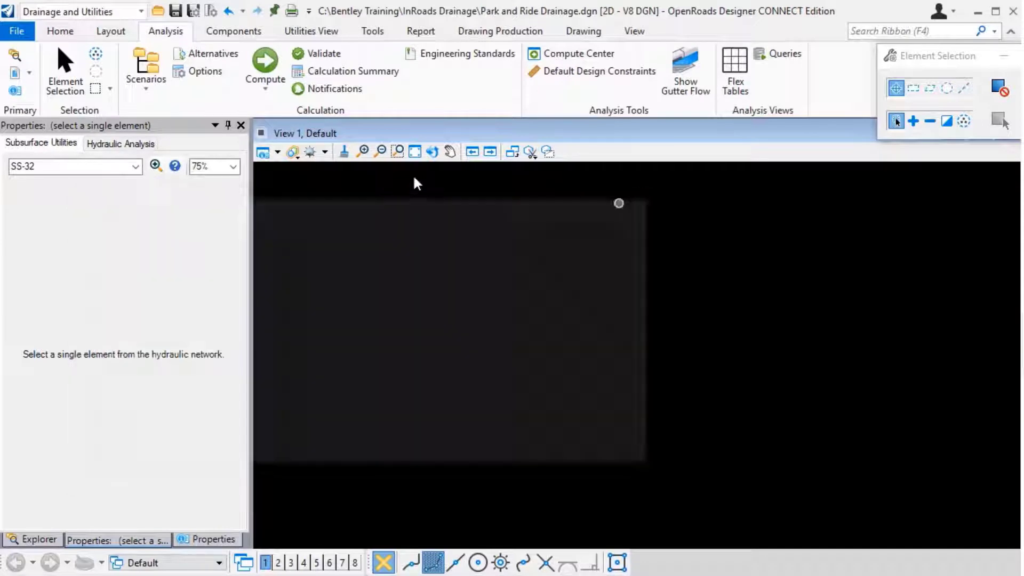
Fit View 1 on the imported drainage network and turn off the display of the Default-3D reference.
left_click(415, 157)
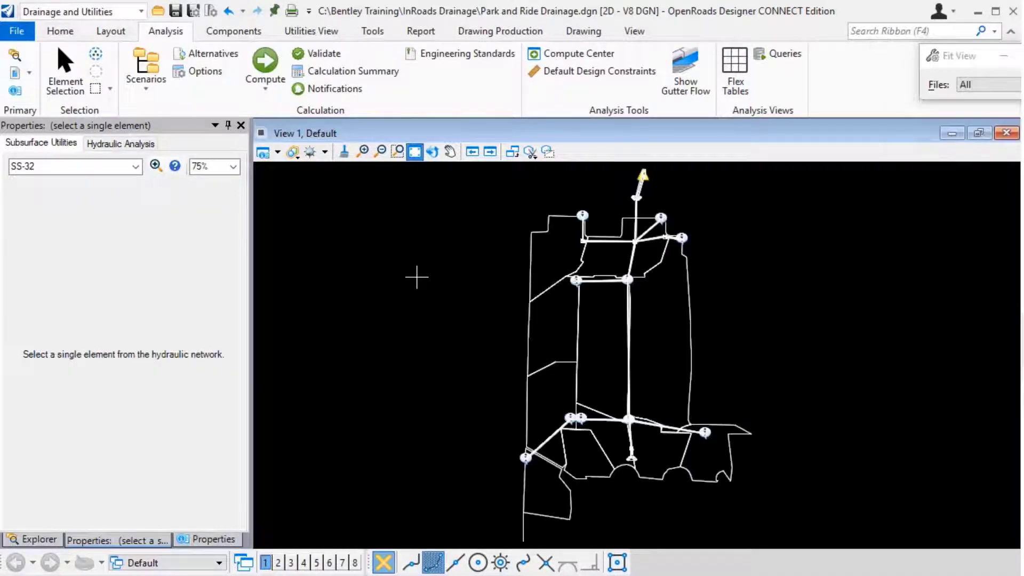
right_click(417, 278)
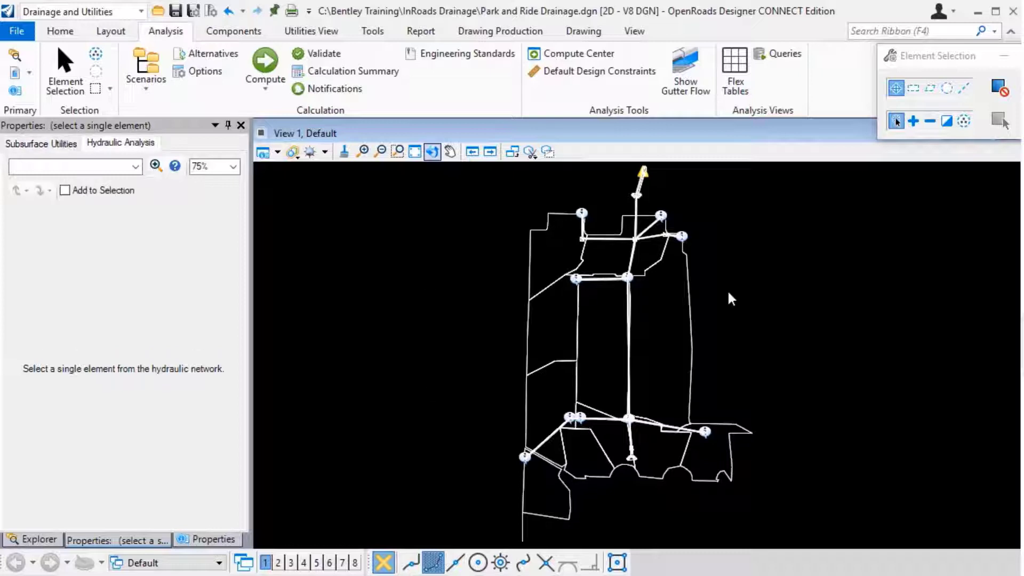
left_click(14, 73)
left_click(318, 408)
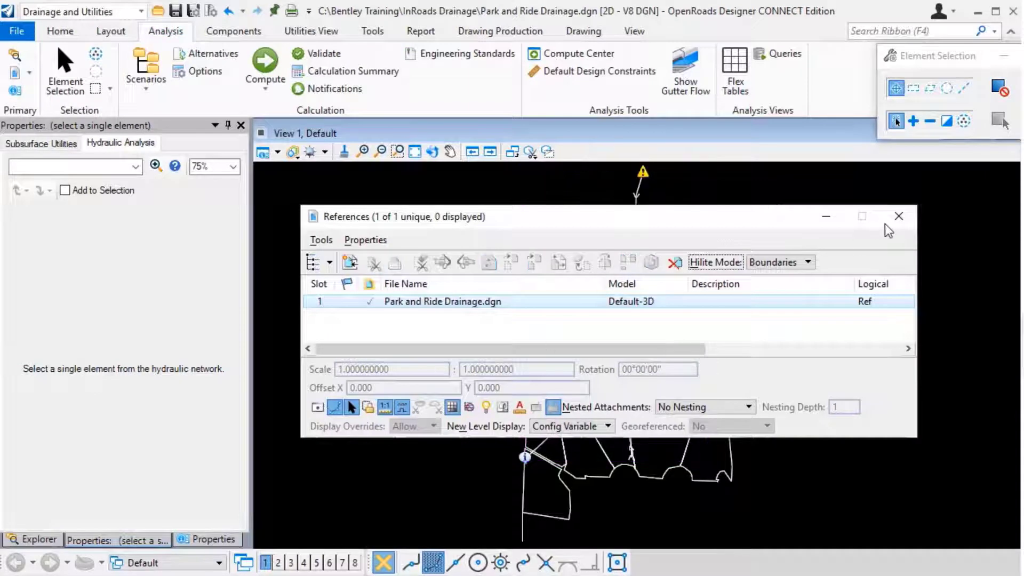
left_click(899, 218)
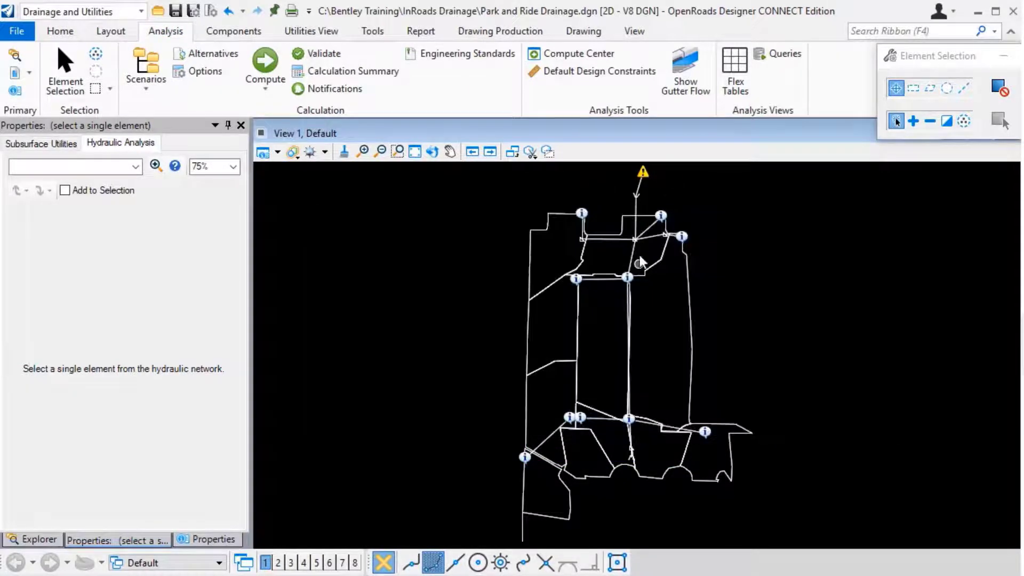
Select manhole MH4 and examine its hydraulic analysis properties, including the InRoads Manholes Data and Physical sections.
scroll(643, 259, "up", 5)
scroll(643, 259, "up", 2)
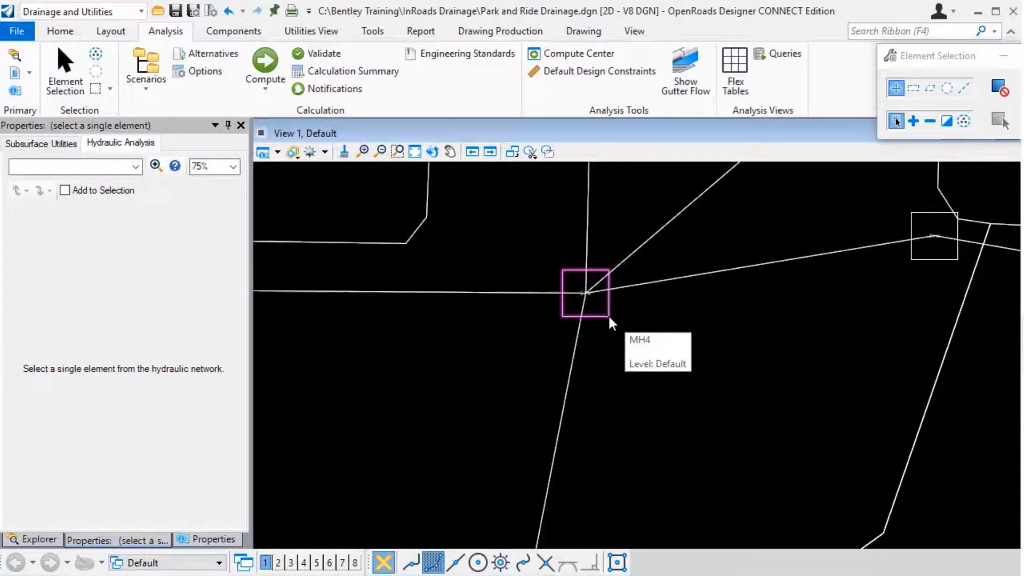
left_click(611, 323)
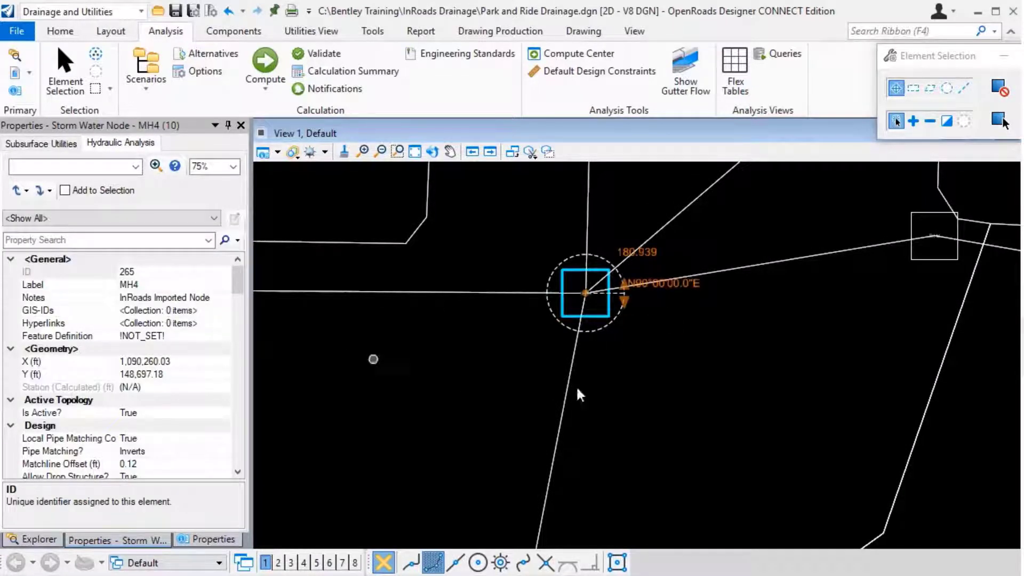
mouse_move(603, 320)
left_click_drag(237, 285, 236, 326)
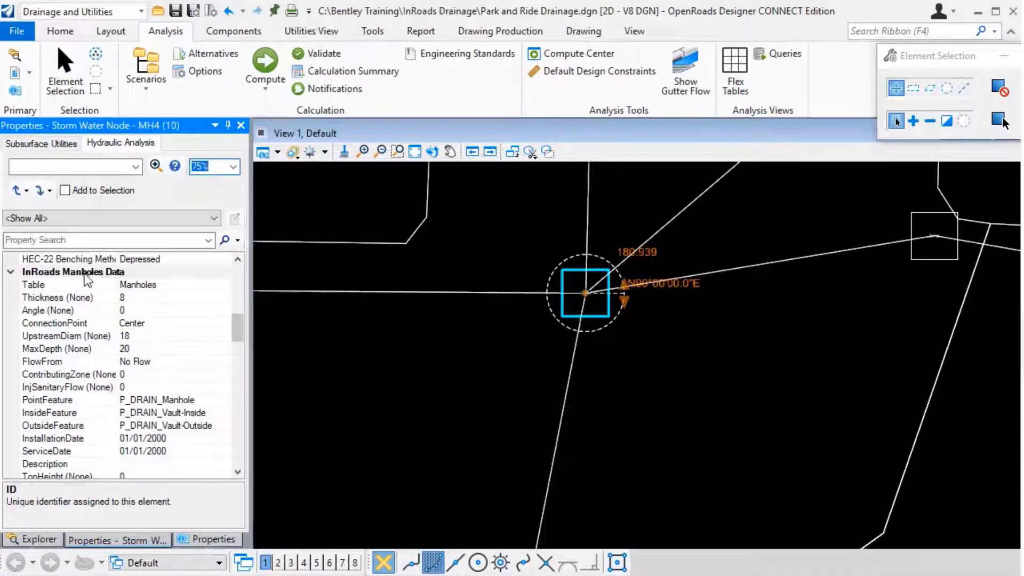
scroll(177, 396, "down", 2)
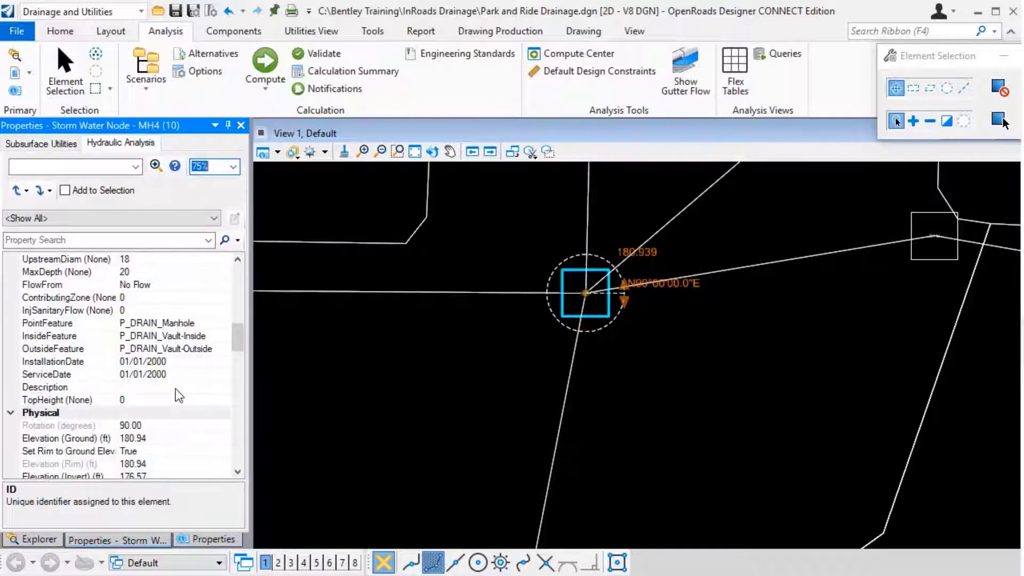
scroll(170, 382, "up", 1)
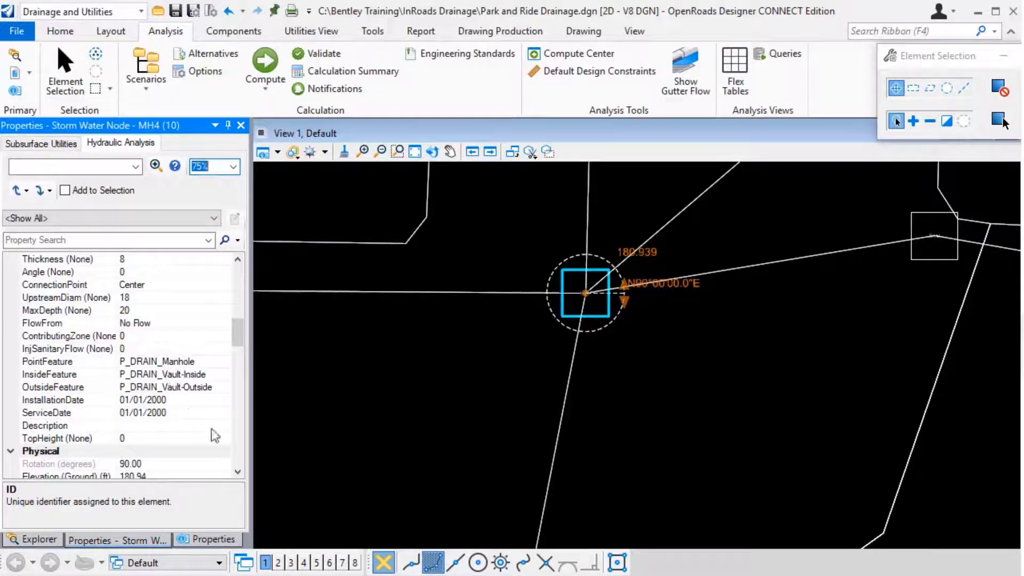
left_click_drag(239, 333, 239, 354)
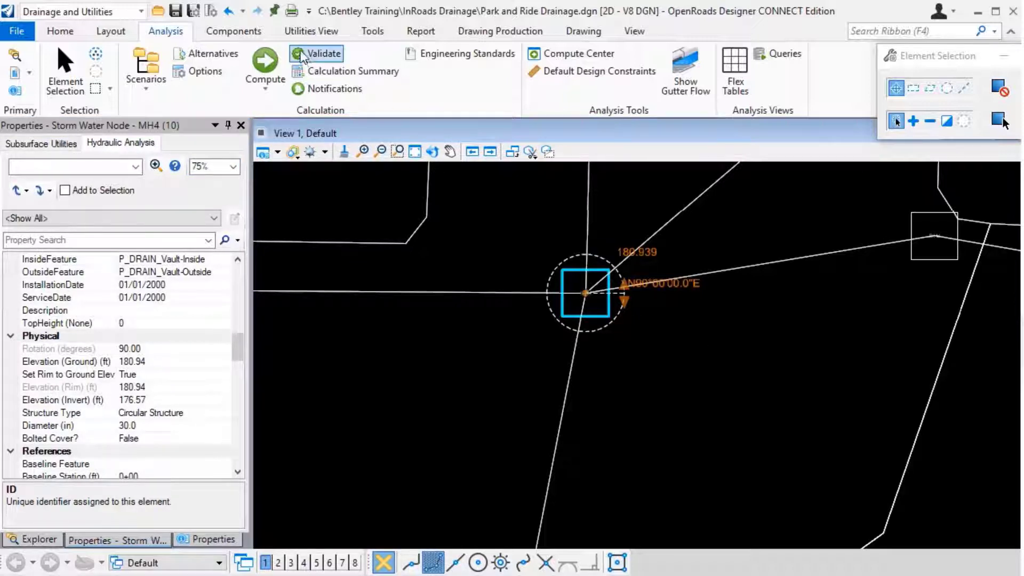
Open the predefined Manhole Table from the hydraulic analysis FlexTables and look over its columns.
left_click(314, 35)
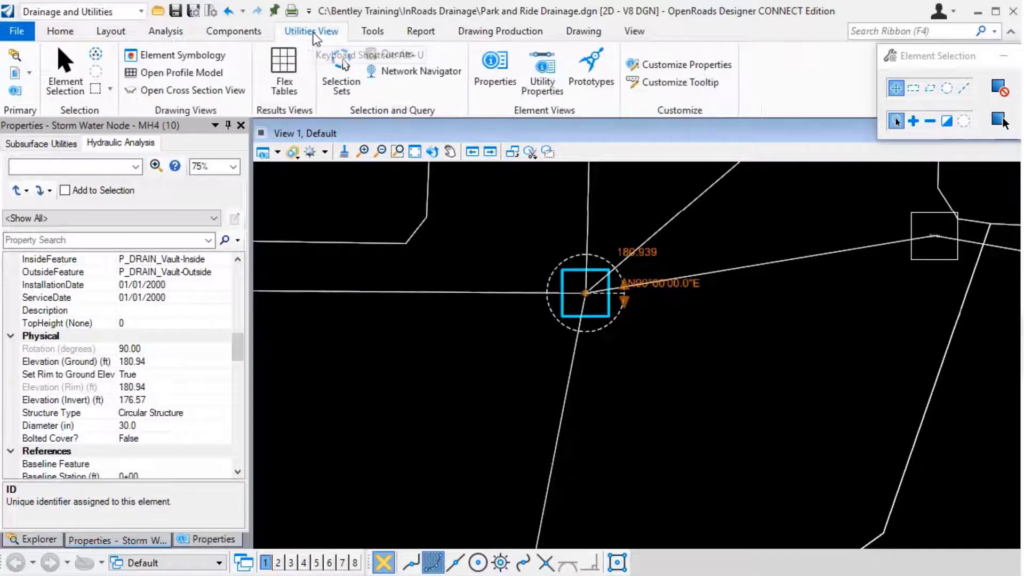
left_click(284, 72)
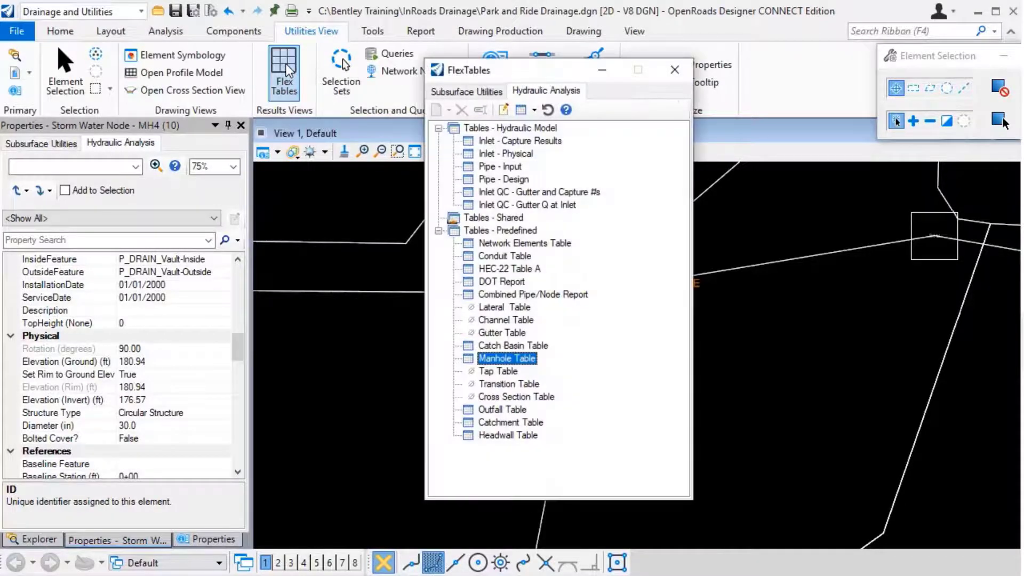
left_click(487, 95)
left_click(525, 92)
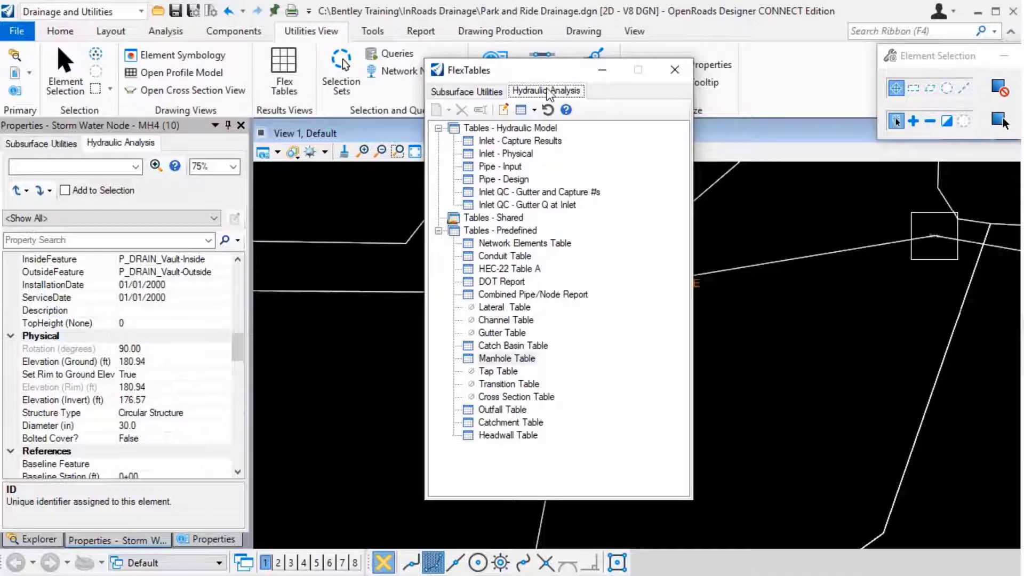
double_click(513, 358)
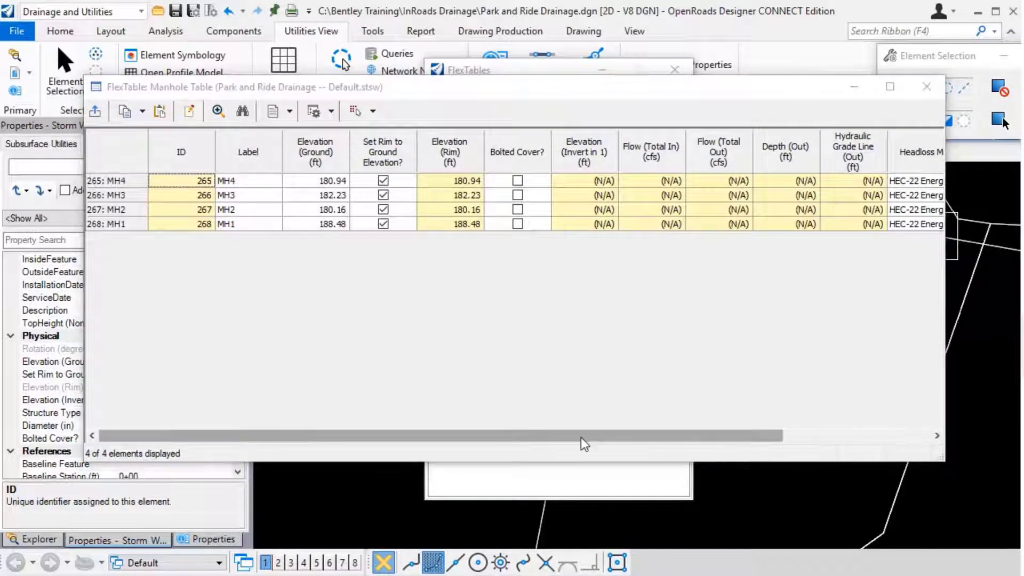
left_click_drag(579, 439, 544, 432)
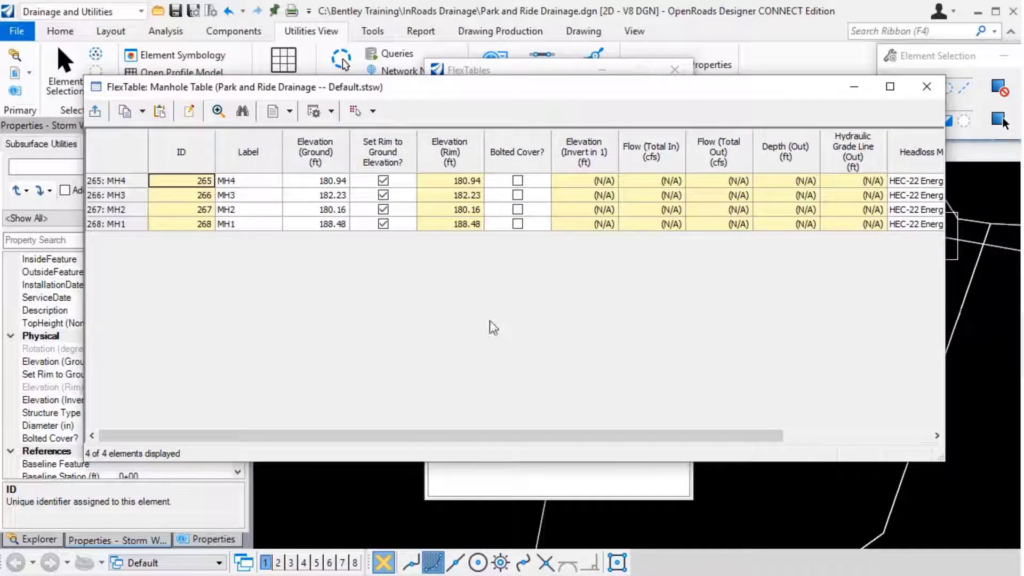
Add the Structure Type column to the Manhole Table and view it at the end of the table.
left_click(193, 112)
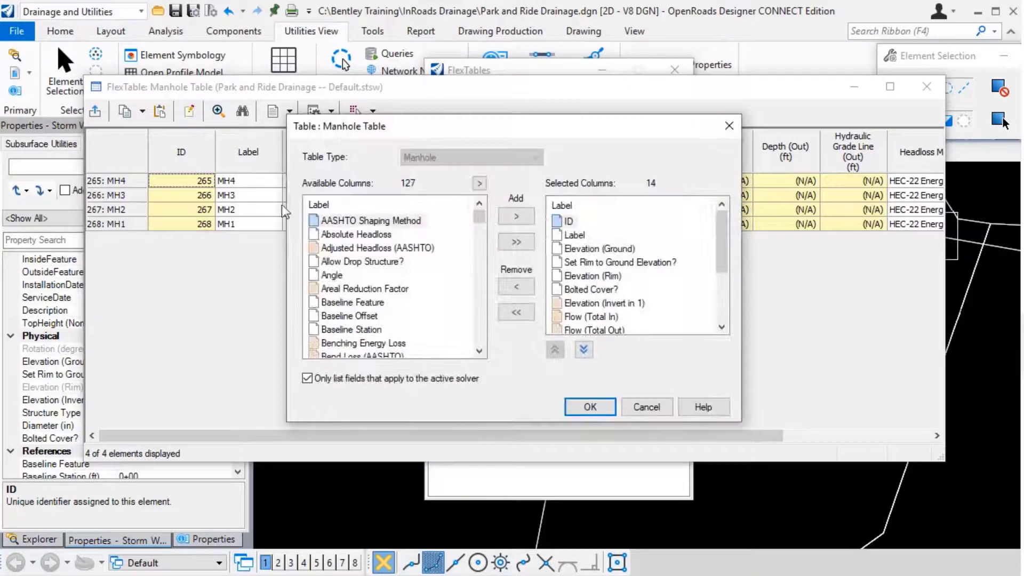
left_click(338, 262)
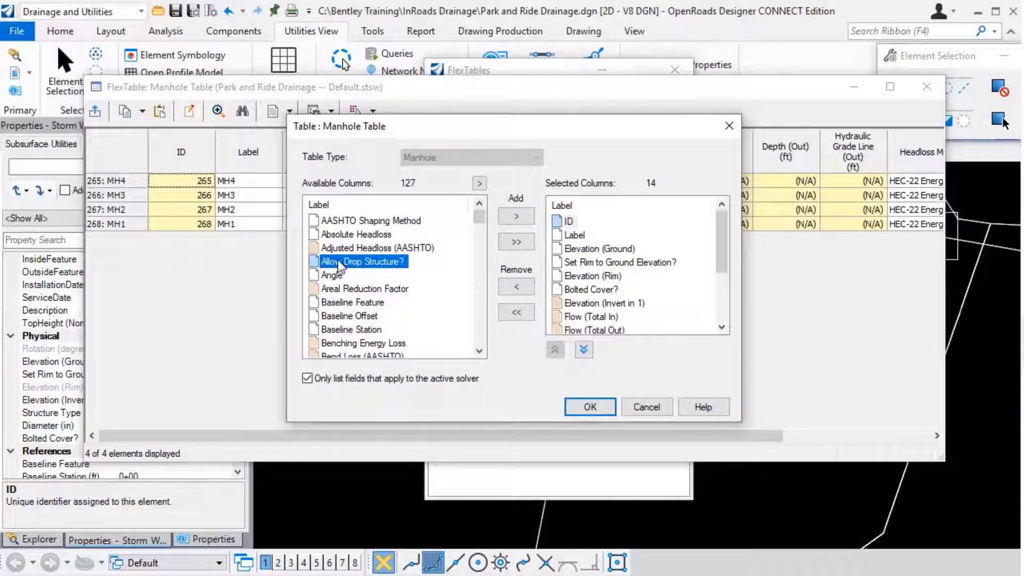
key("s")
scroll(355, 318, "down", 2)
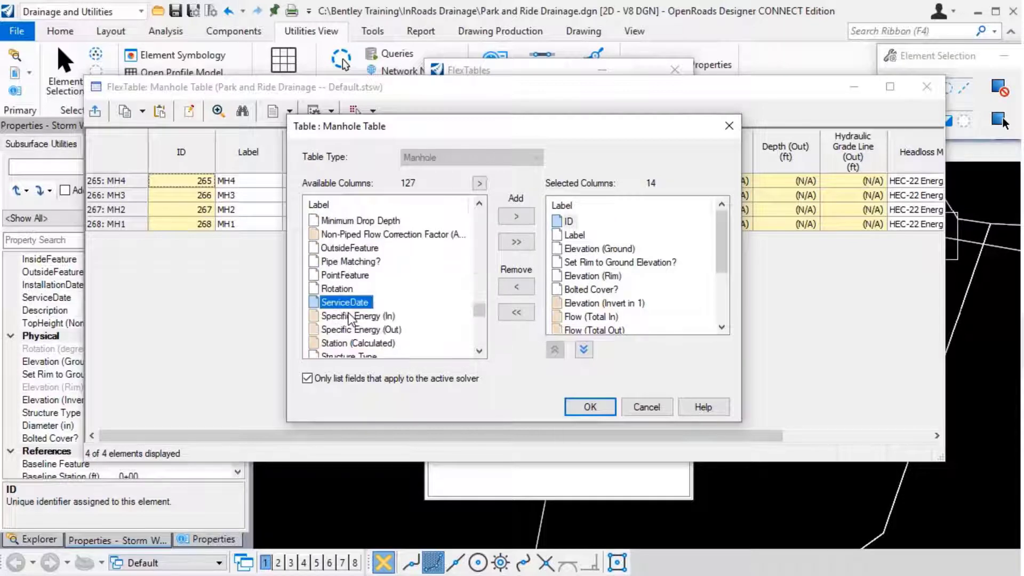
left_click(357, 317)
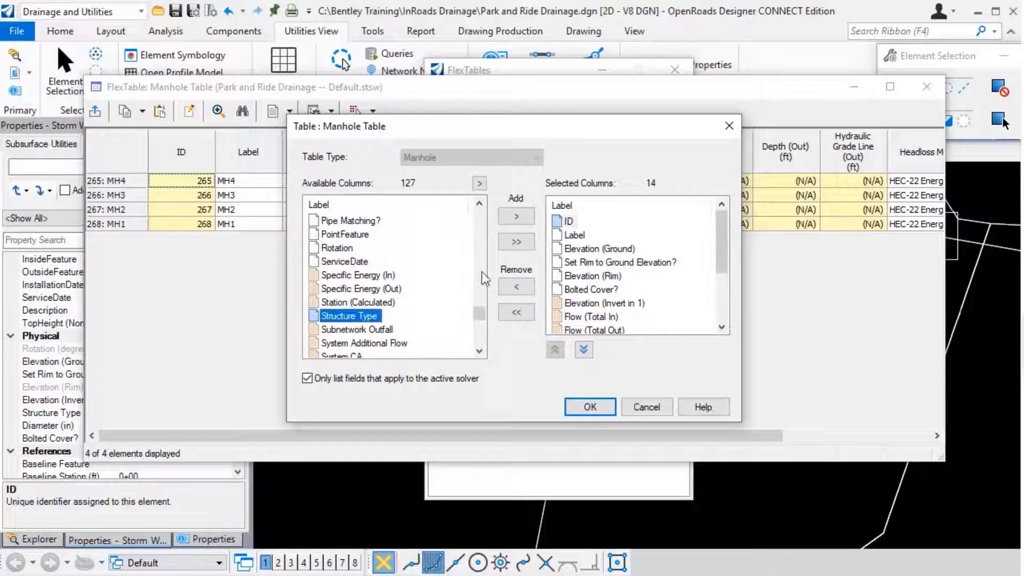
left_click(517, 217)
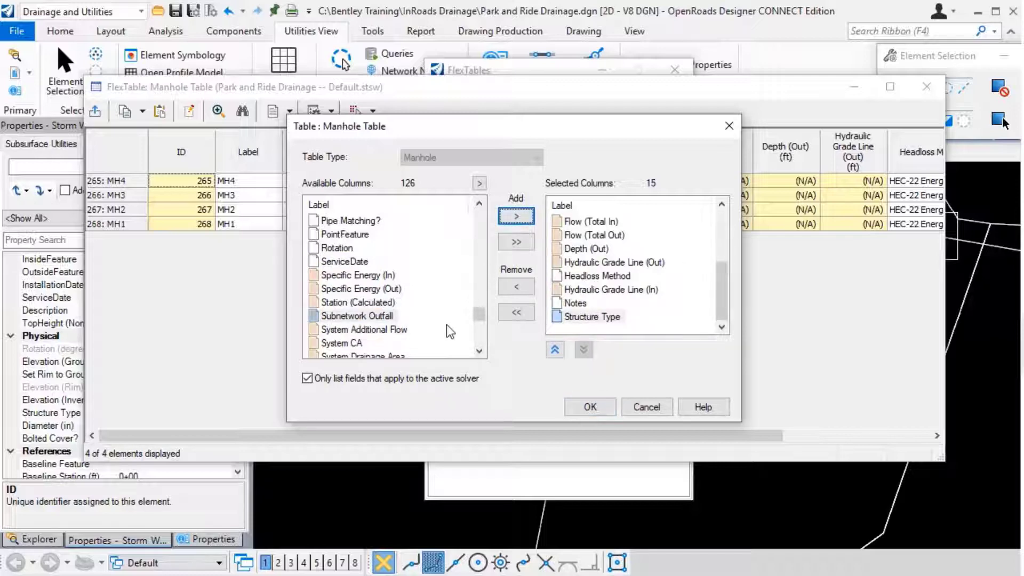
left_click(598, 411)
left_click_drag(540, 437, 768, 457)
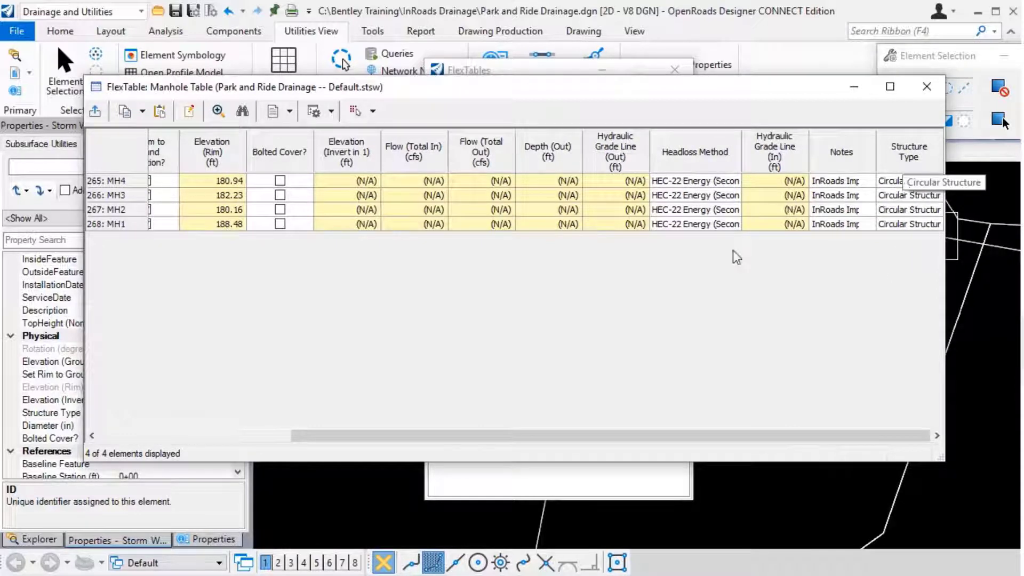
Select all the manholes listed in the Manhole Table in the drawing and close the table.
left_click(374, 113)
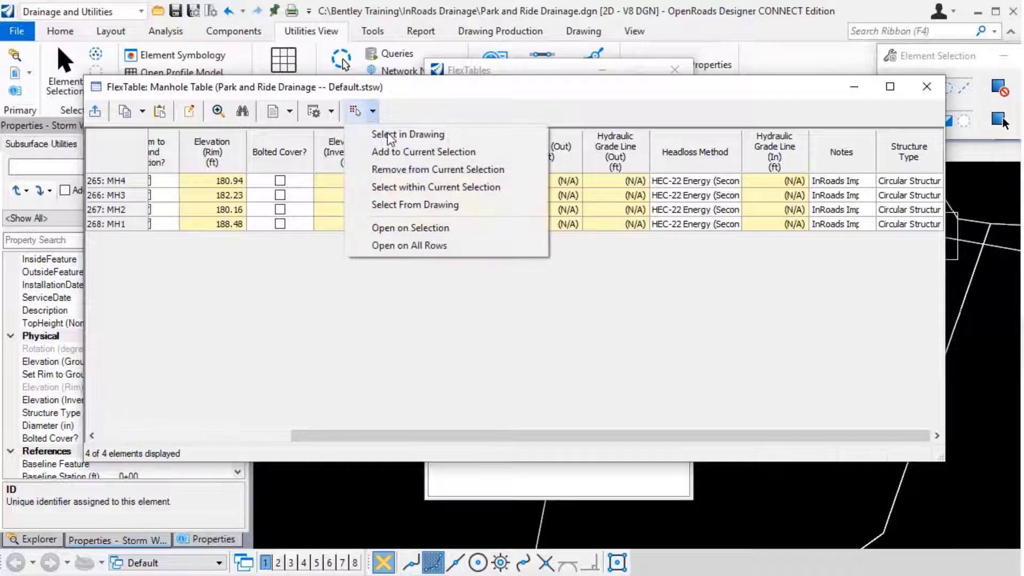
left_click(392, 135)
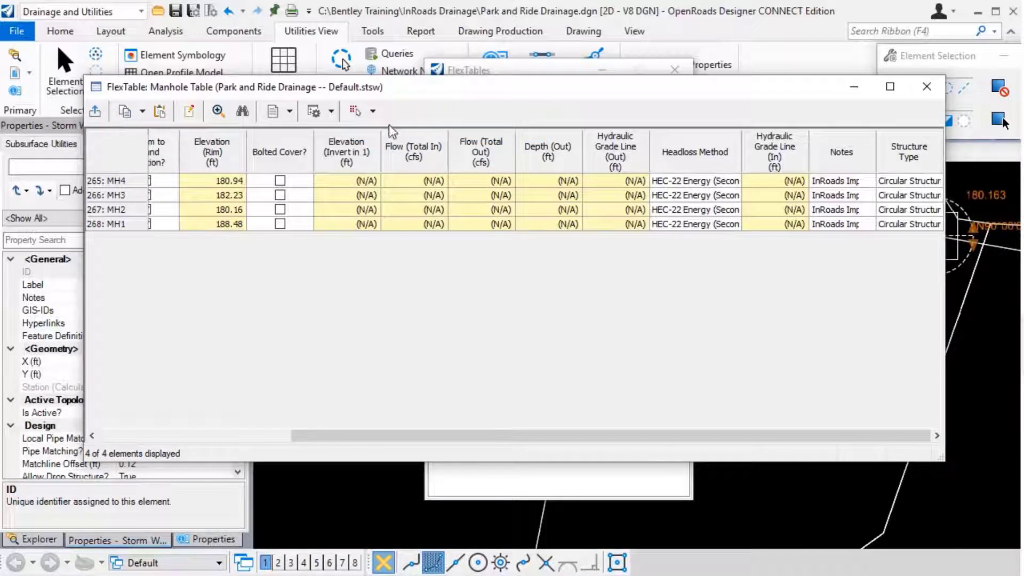
left_click(926, 91)
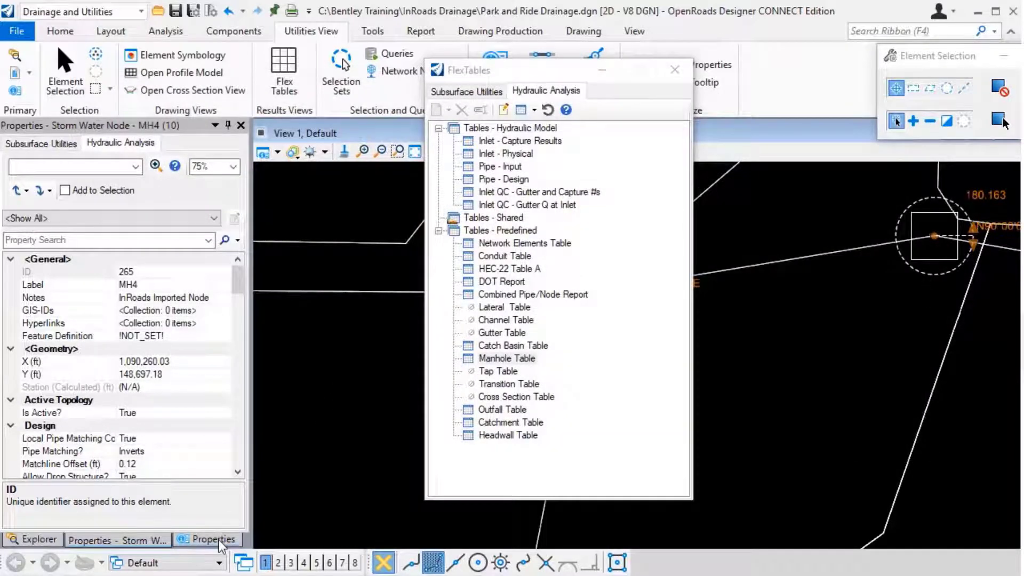
Assign the Manhole feature definition from StormWaterNode > Manholes to the four selected nodes and close the FlexTables manager.
left_click(219, 541)
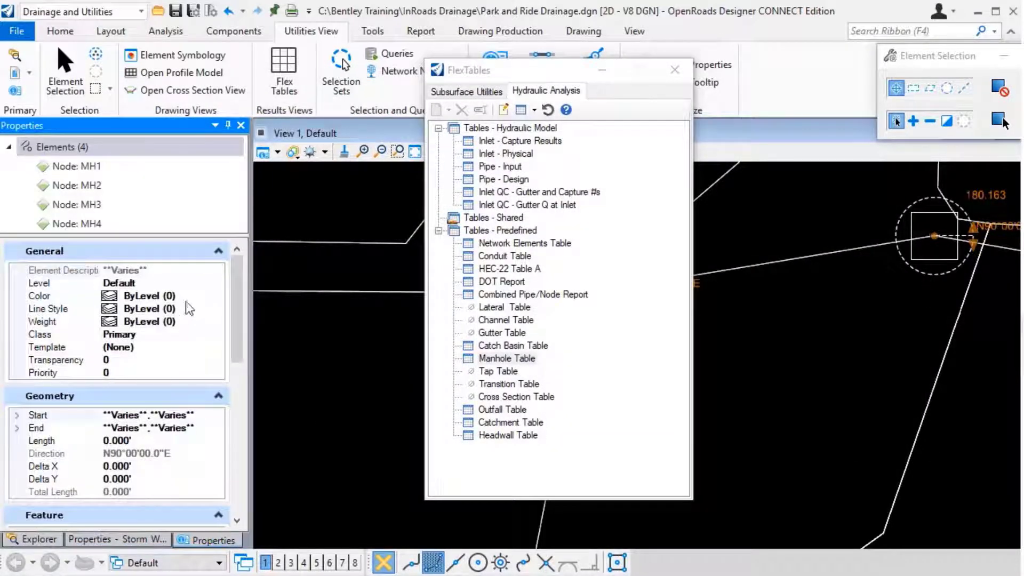
left_click_drag(236, 309, 229, 388)
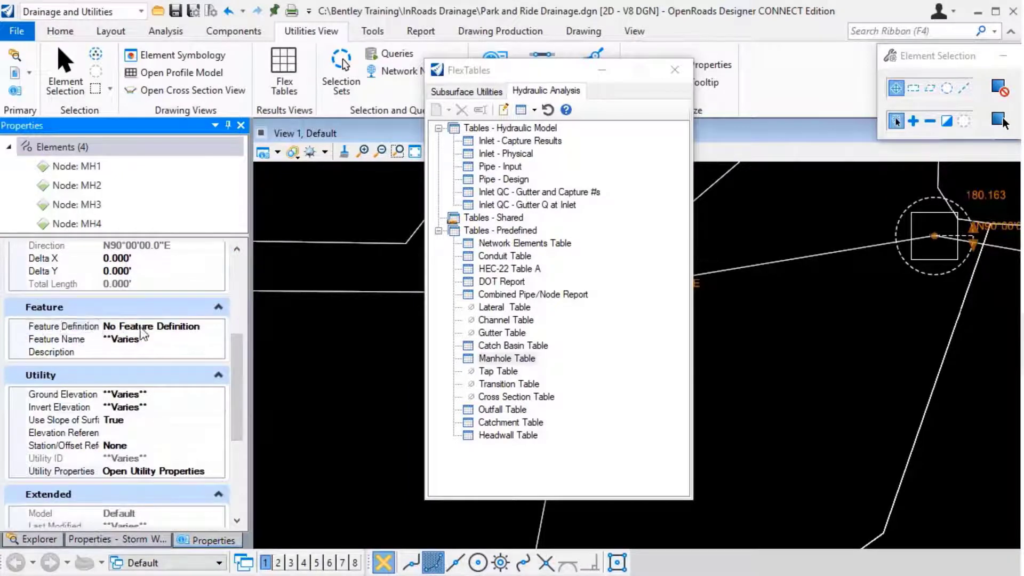
left_click(211, 328)
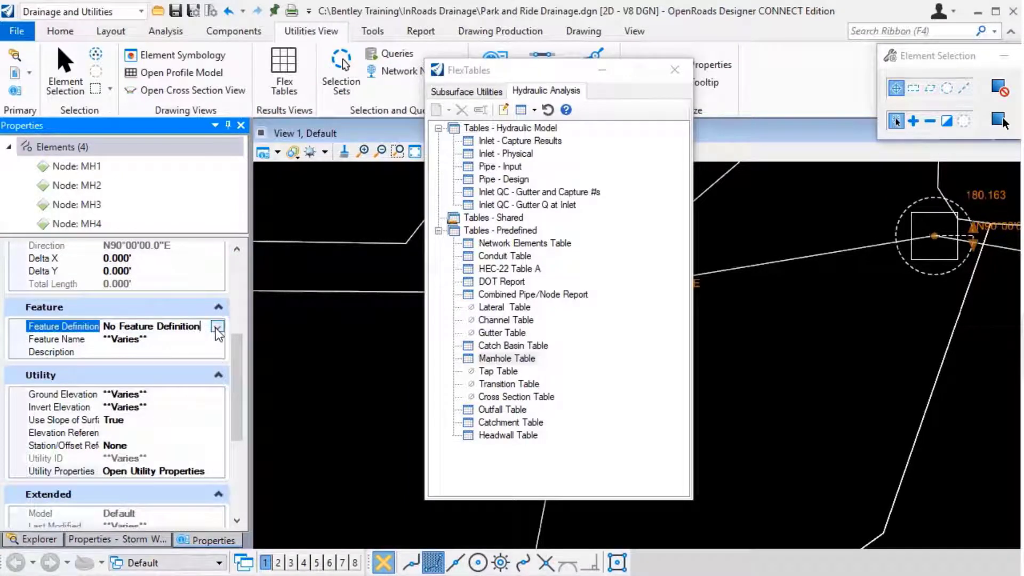
left_click(217, 327)
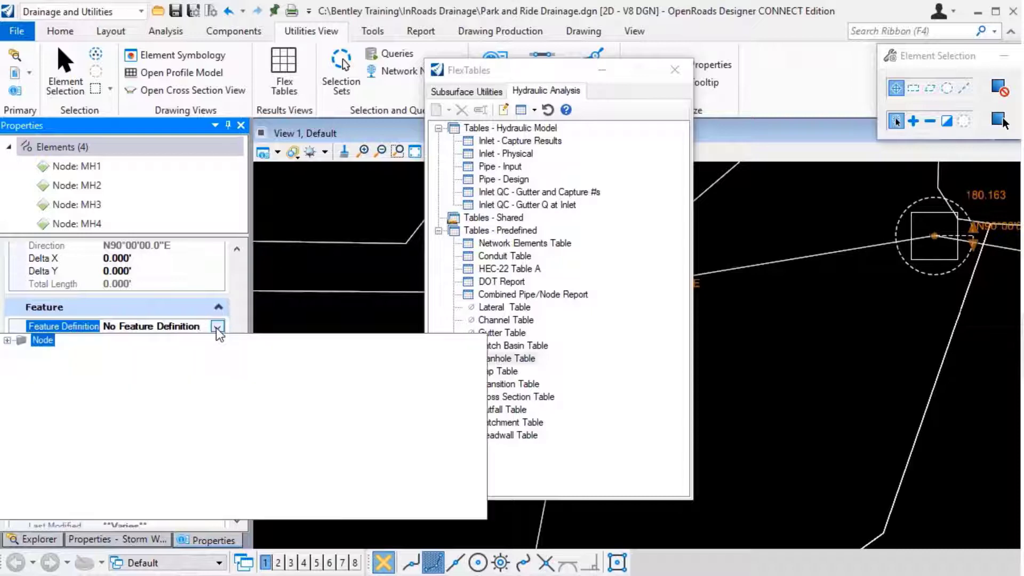
left_click(8, 341)
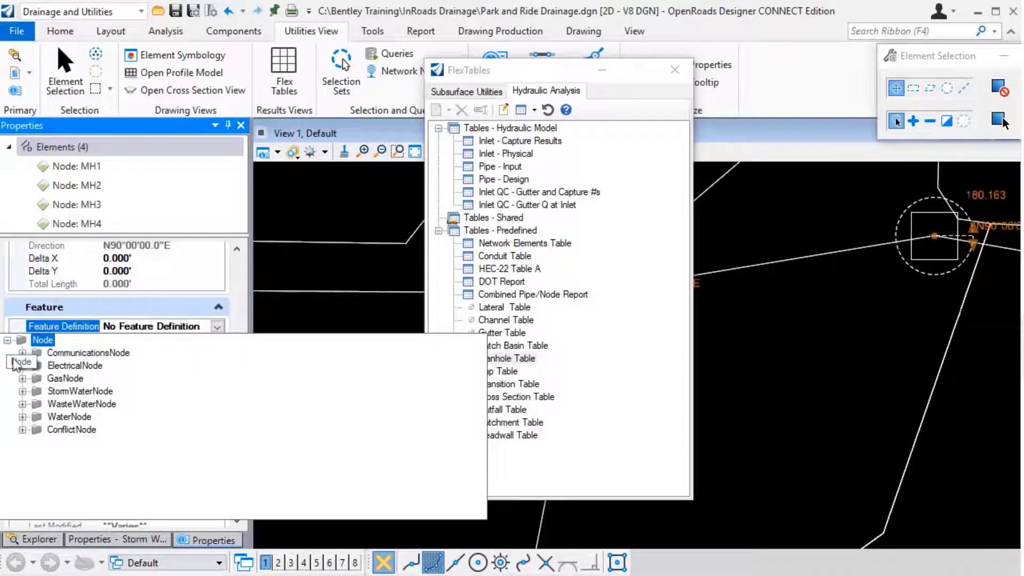
left_click(22, 393)
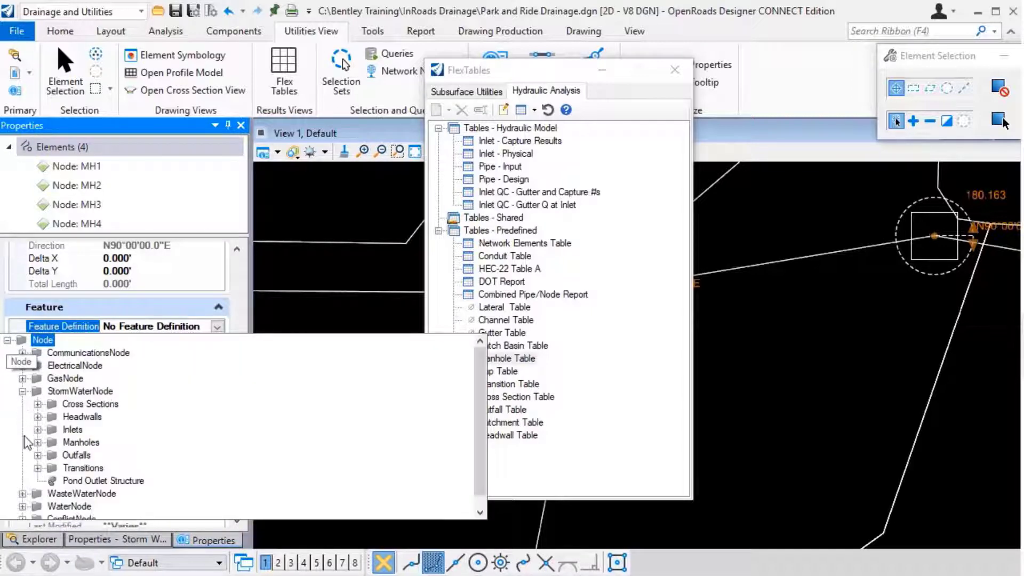
left_click(36, 444)
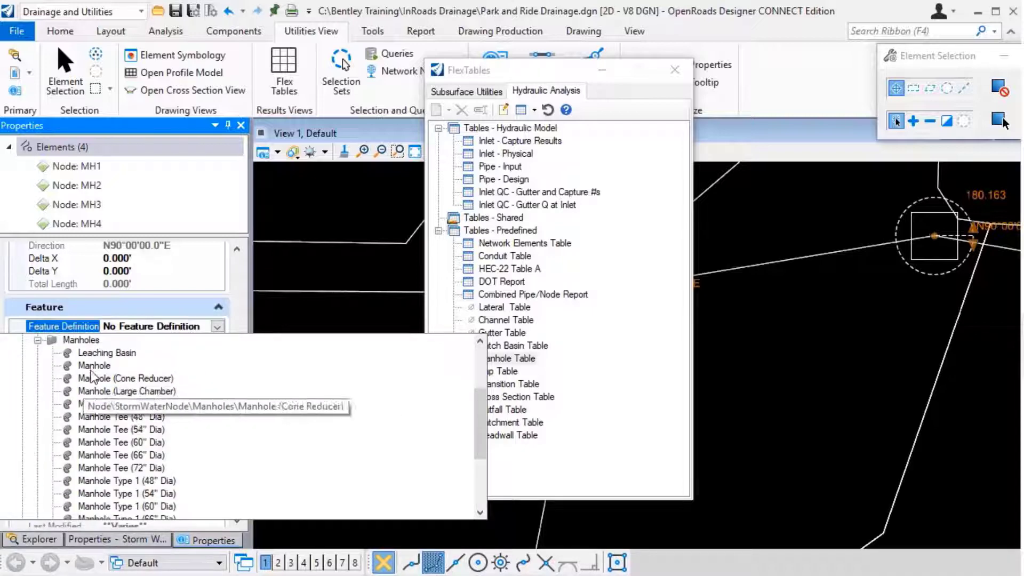
left_click(96, 367)
left_click(98, 368)
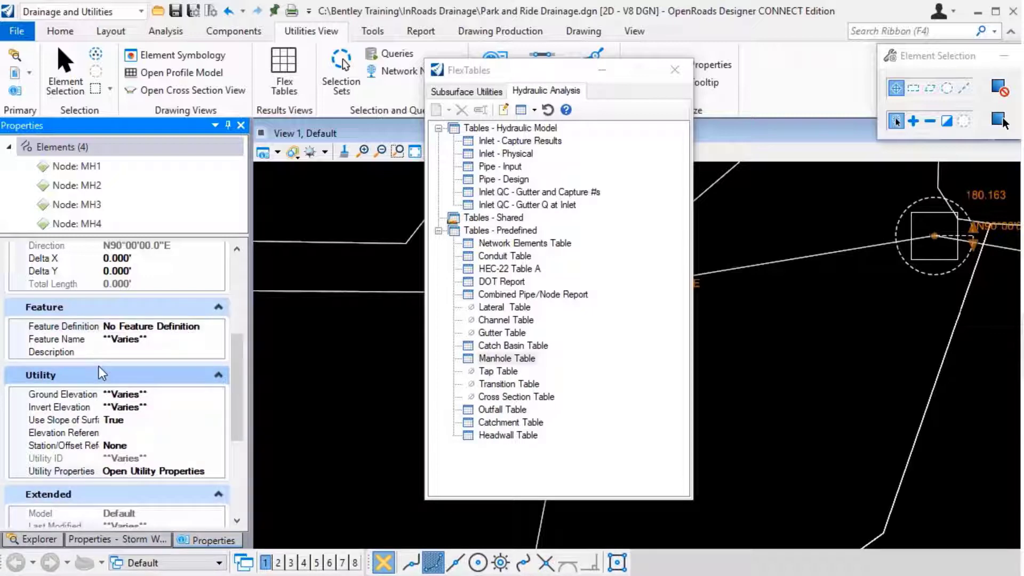
scroll(102, 373, "down", 4)
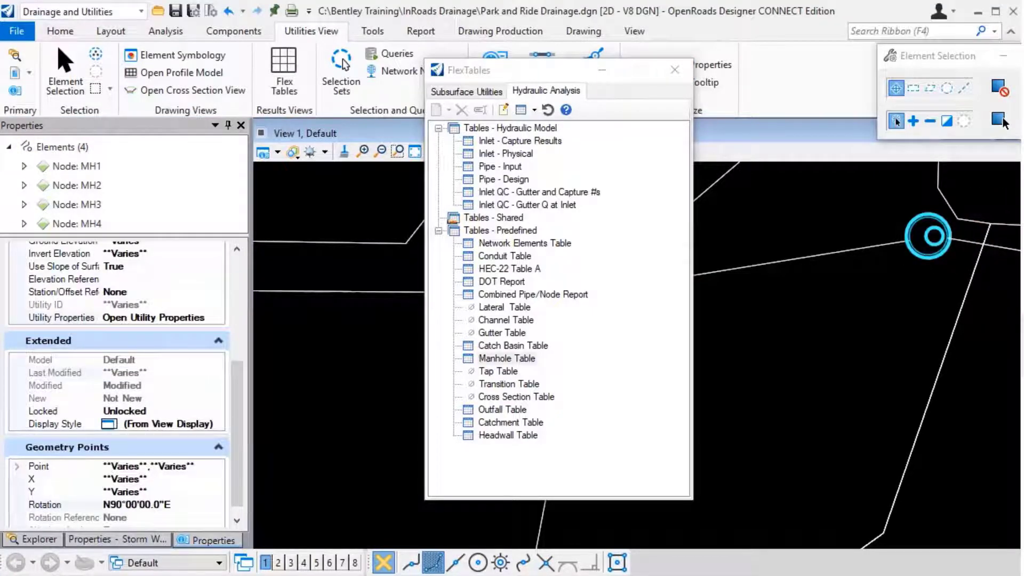
left_click(675, 70)
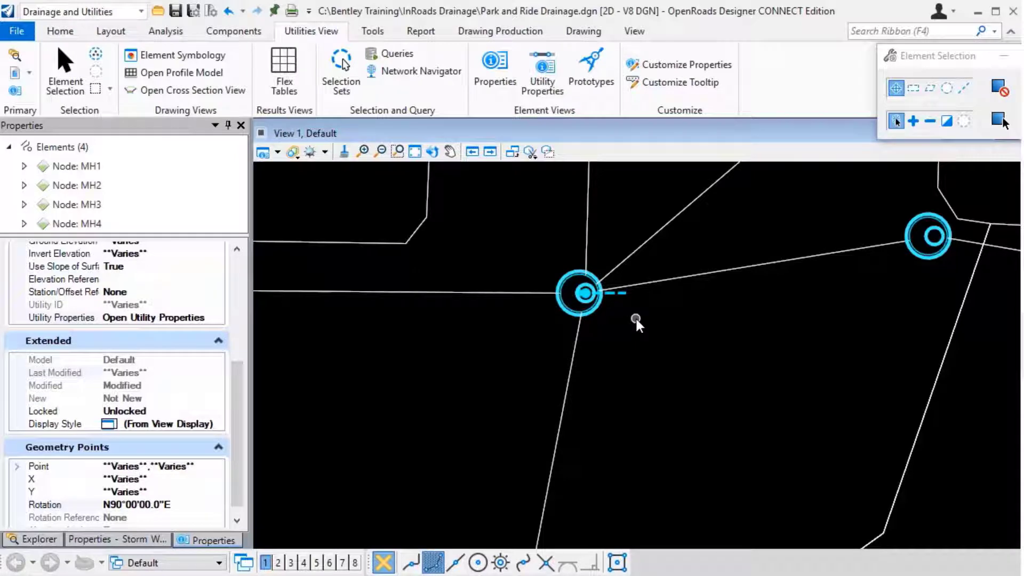
Reopen the predefined Manhole Table and add the X and Y columns to its selected columns.
left_click(285, 72)
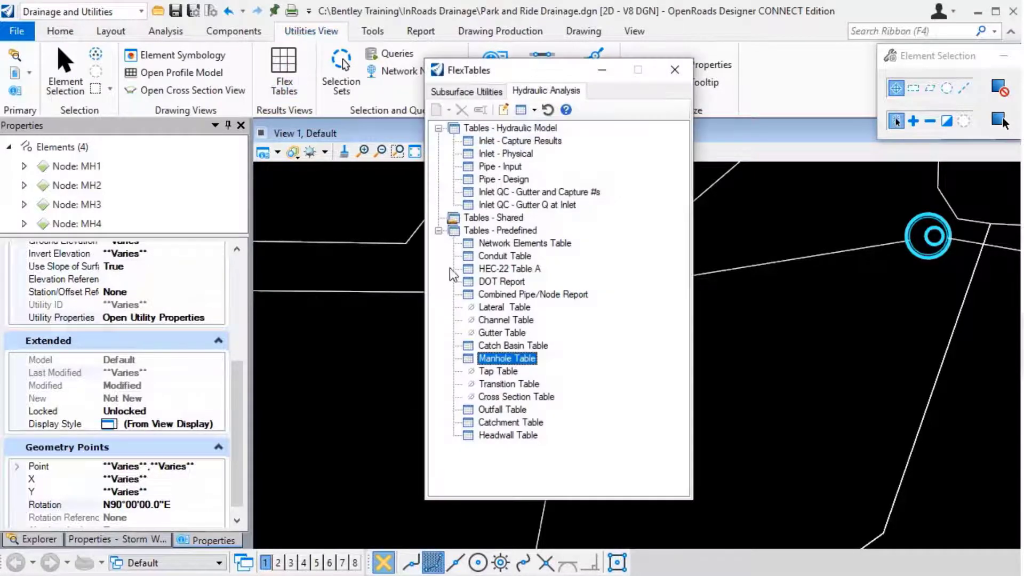
double_click(510, 359)
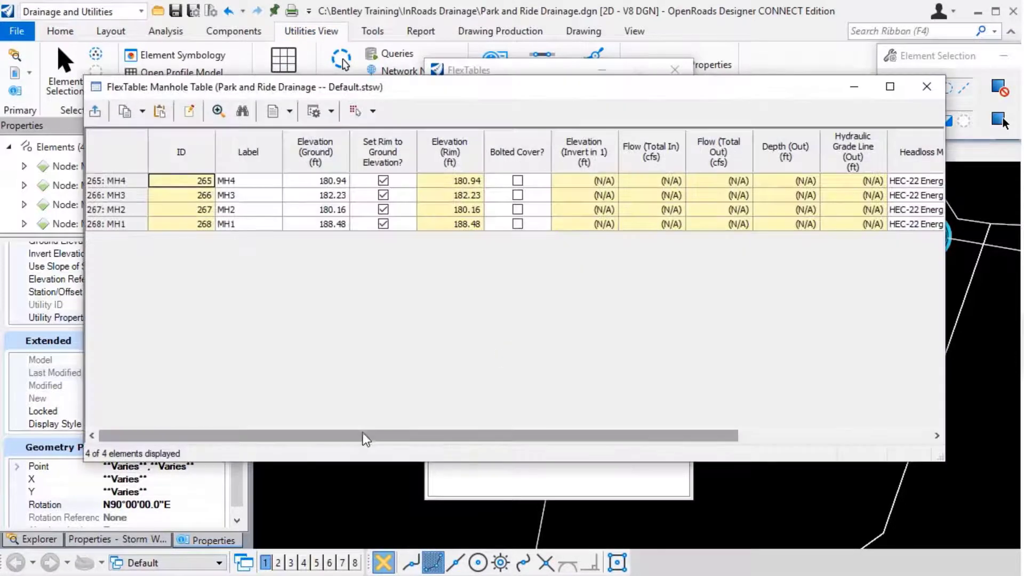
mouse_move(368, 438)
left_mouse_down()
mouse_move(617, 437)
mouse_move(362, 435)
left_mouse_up()
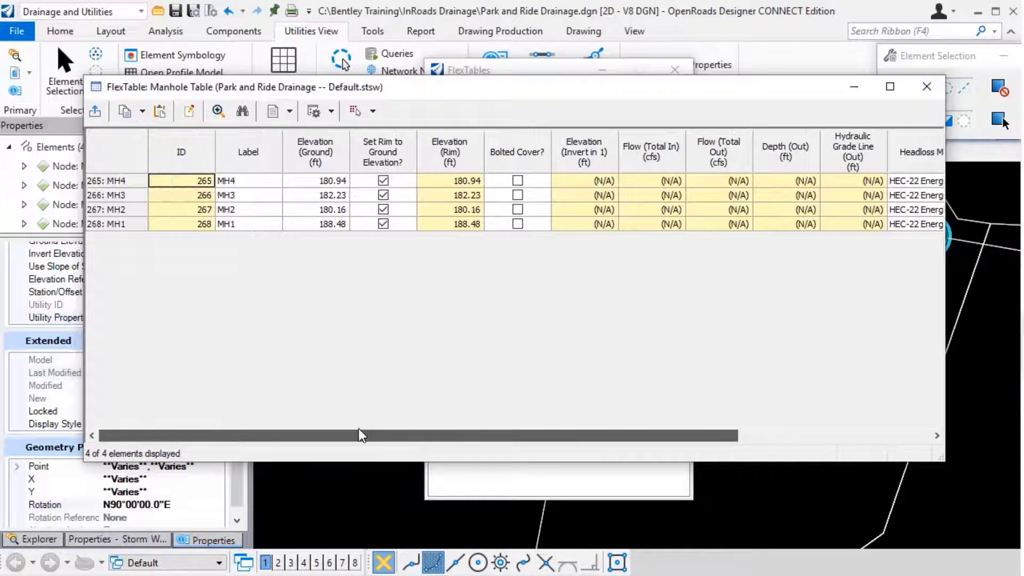
left_click(190, 113)
left_click_drag(480, 237, 479, 337)
double_click(327, 342)
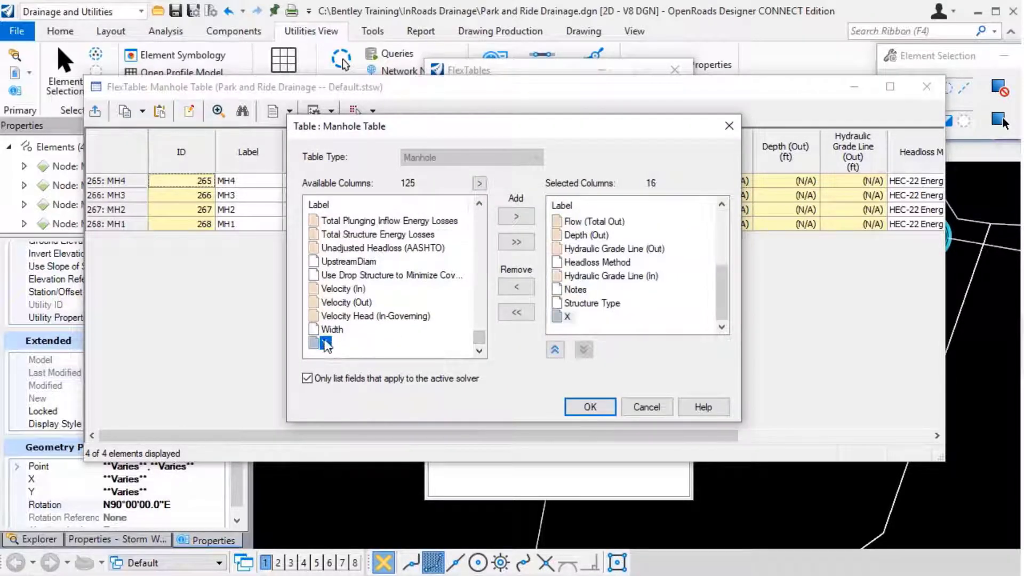
double_click(327, 342)
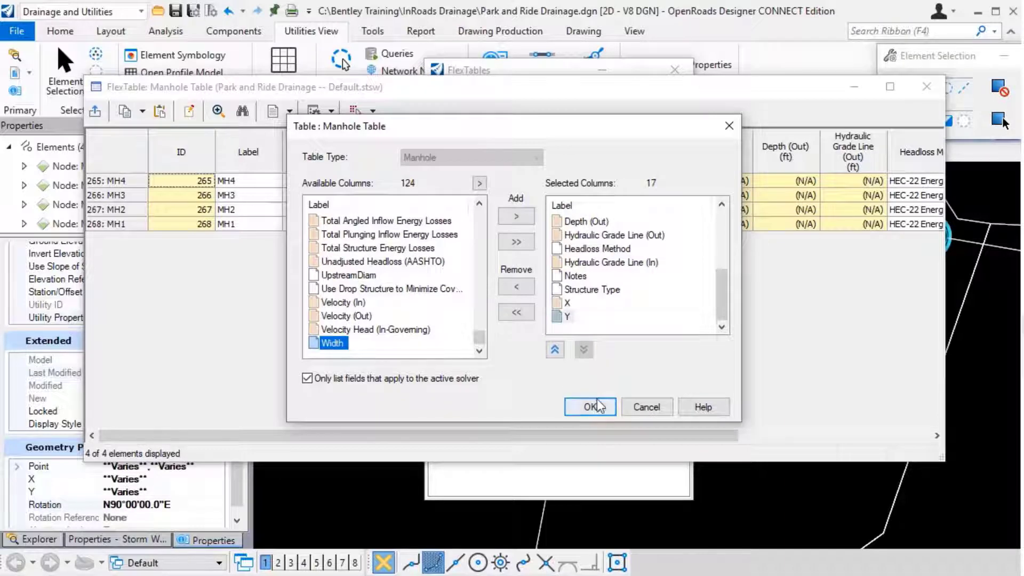
Add the Diameter column directly after Structure Type, apply the column changes and view the added columns.
left_click_drag(479, 337, 480, 240)
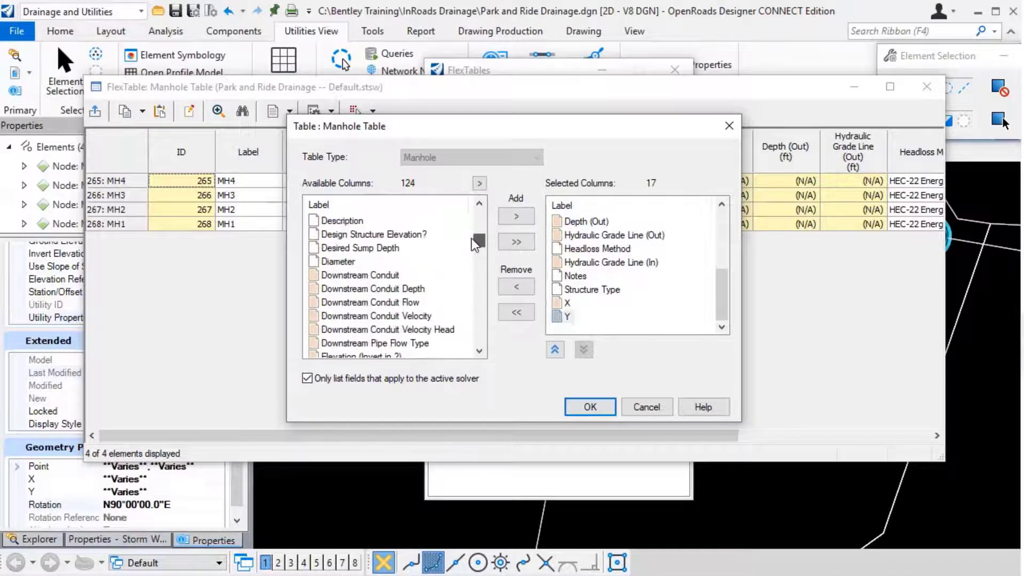
double_click(341, 263)
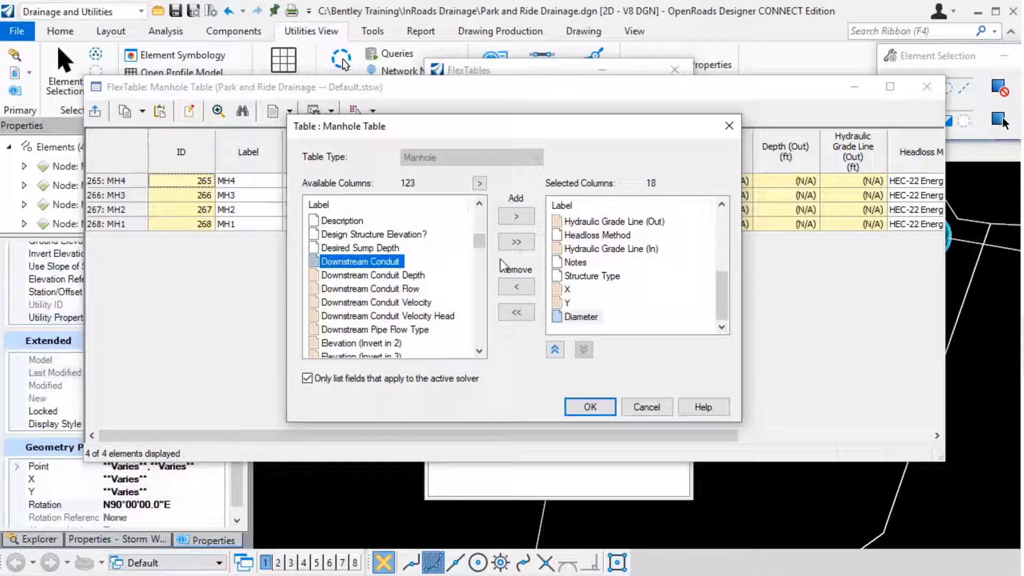
left_click(555, 350)
left_click(555, 350)
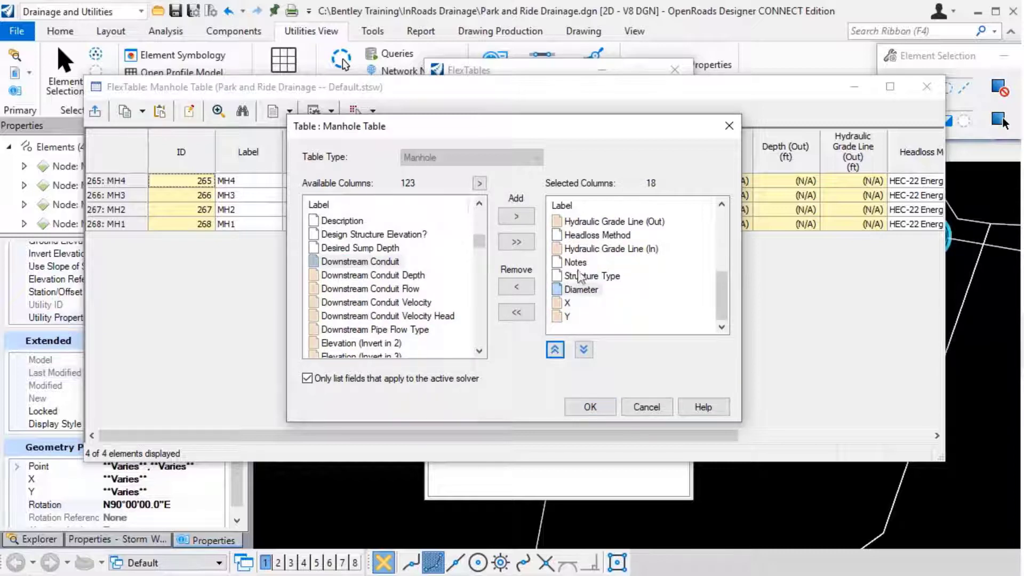
left_click(591, 408)
left_click_drag(496, 437, 846, 458)
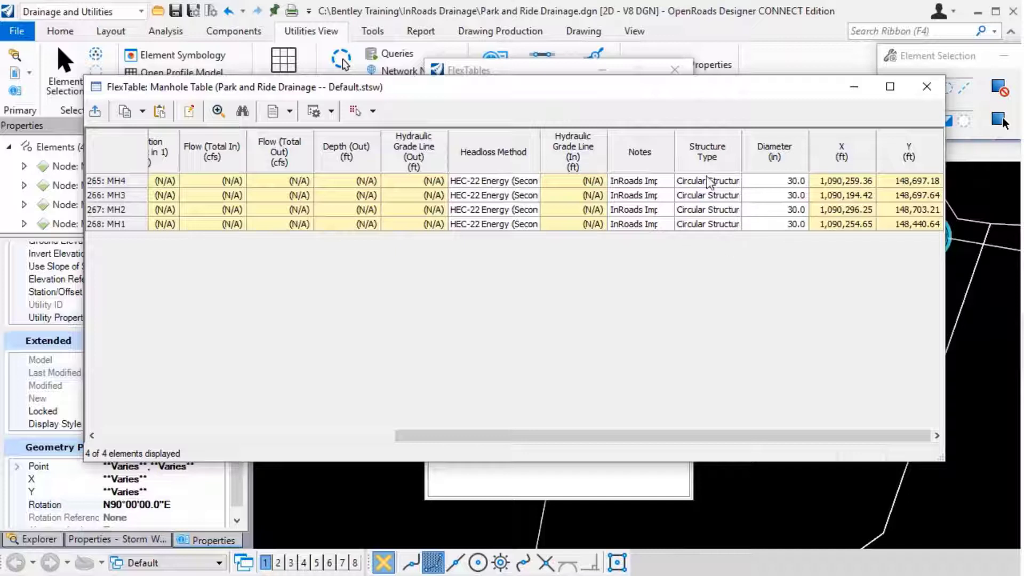
Check which filter options are available for the Structure Type column, without applying any.
right_click(687, 151)
mouse_move(721, 220)
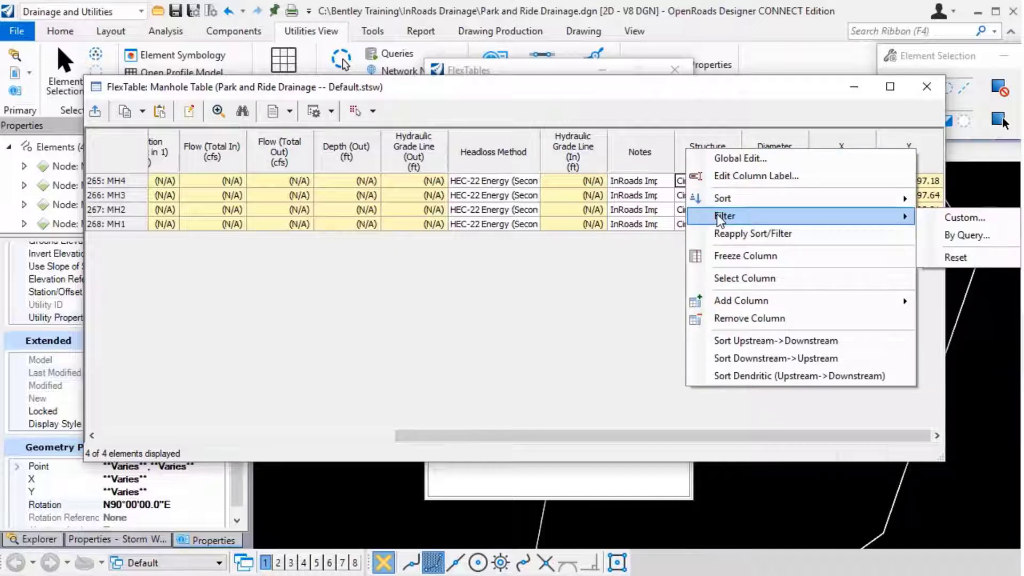
left_click(652, 92)
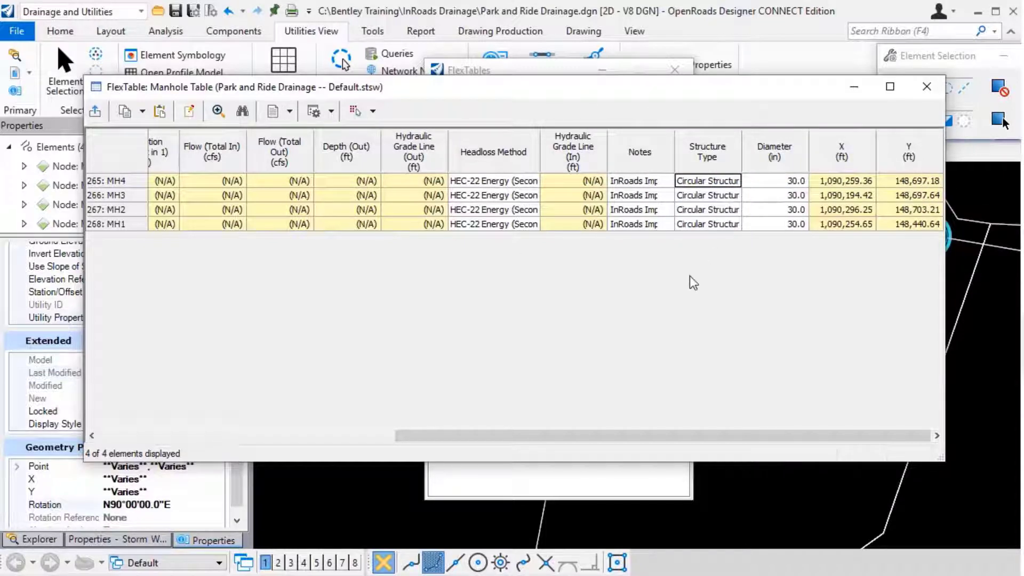
Check which drawing selection options the Manhole Table offers, without applying any, and close the table.
left_click(373, 111)
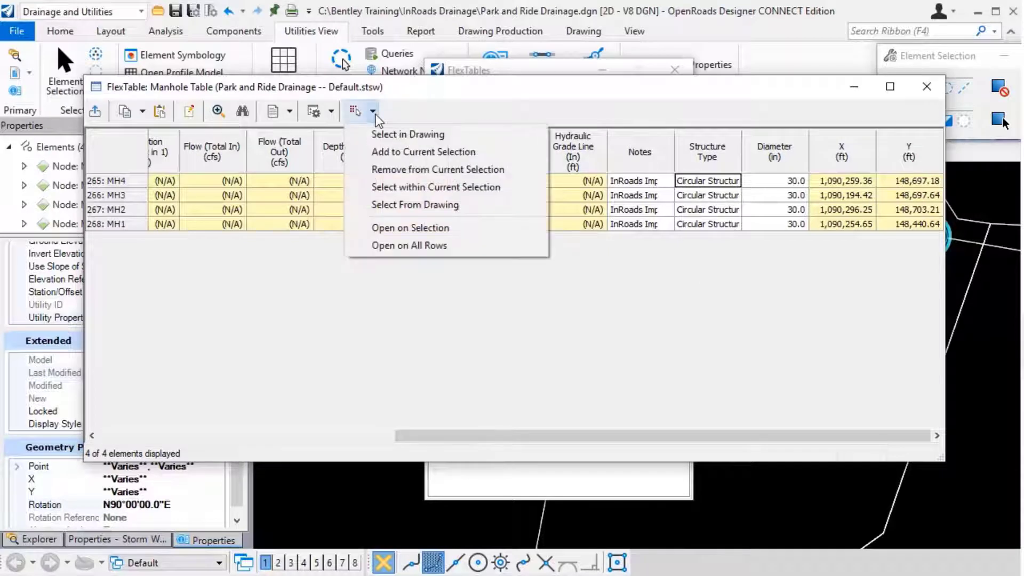
left_click(410, 90)
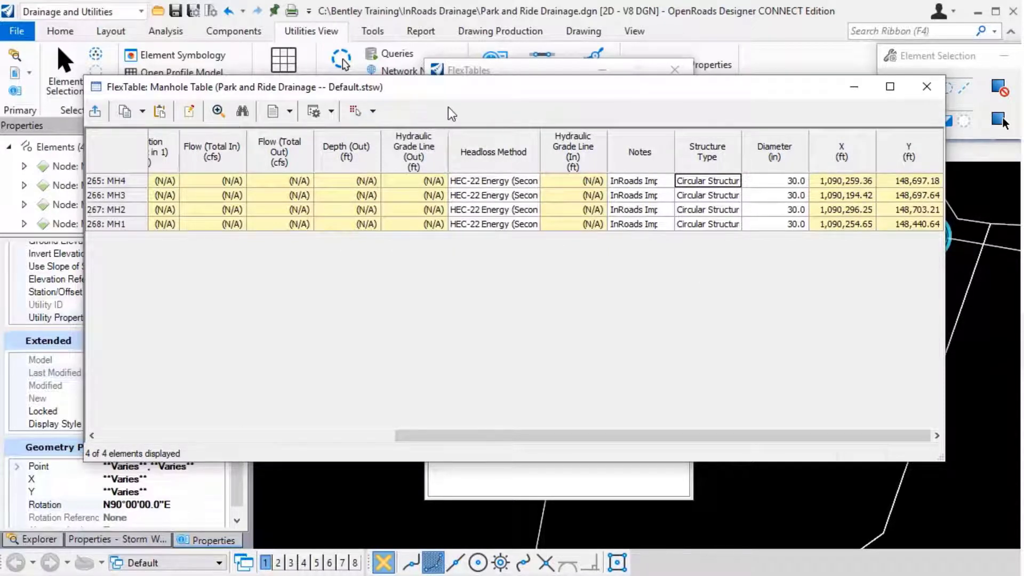
left_click(927, 87)
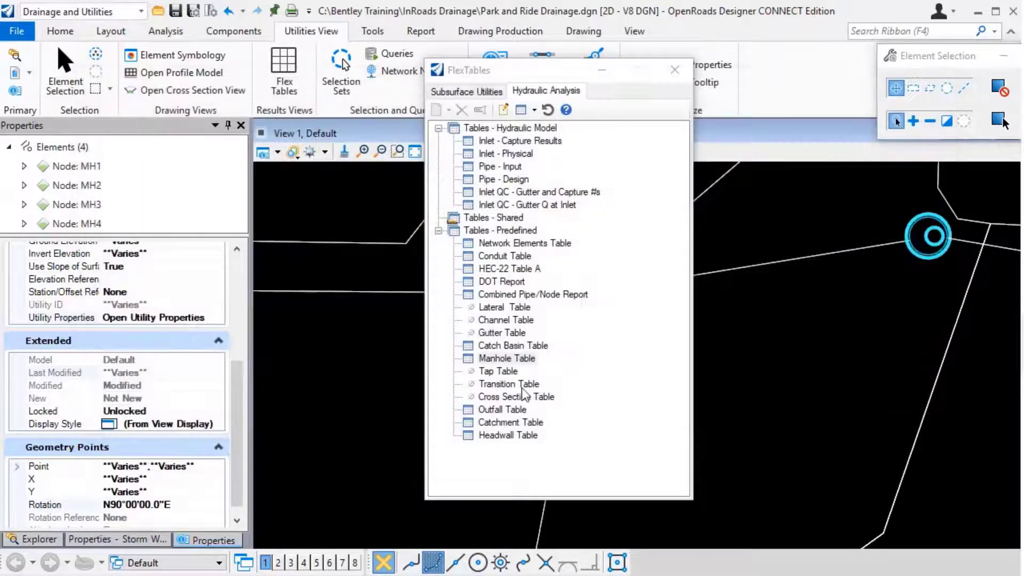
Open the predefined Conduit Table, fit its window on screen and examine the Section Type and Diameter columns.
double_click(530, 347)
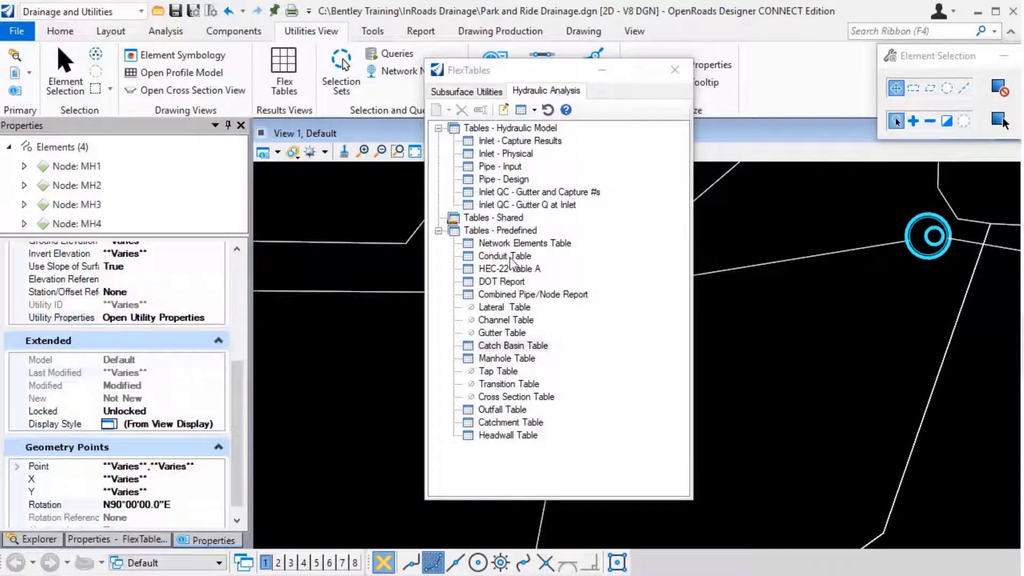
double_click(507, 256)
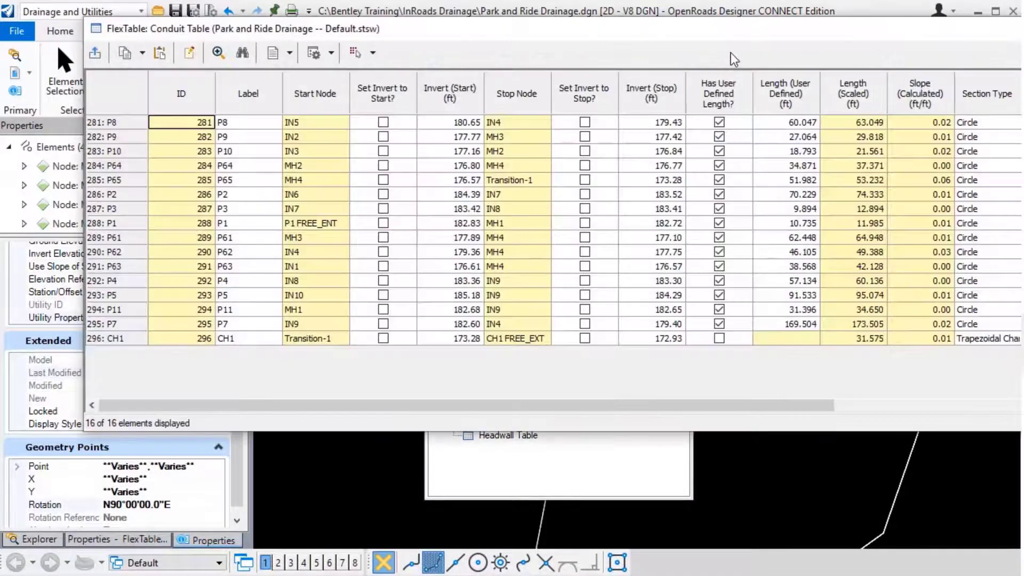
left_click_drag(729, 38, 653, 81)
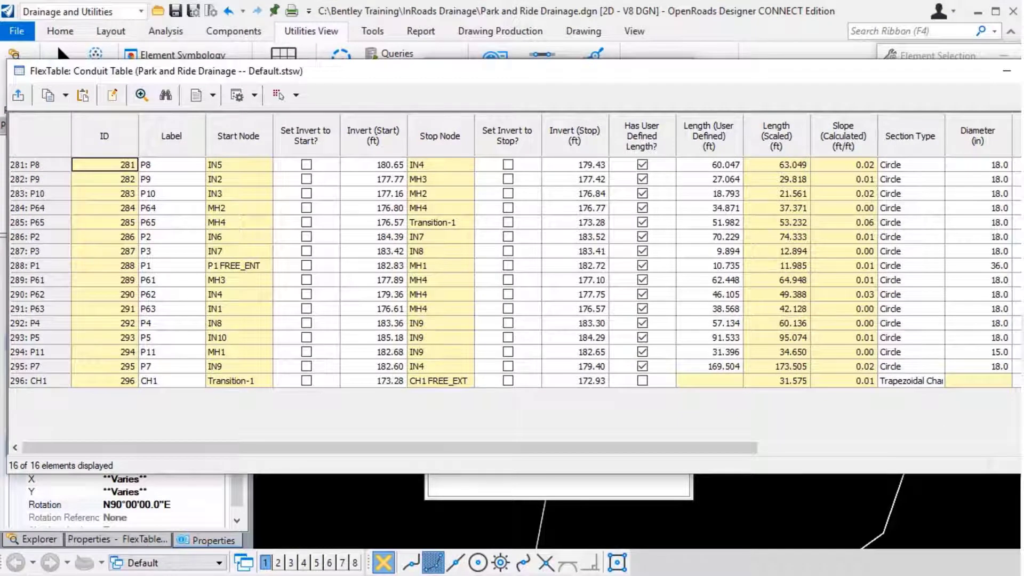
left_click_drag(1022, 193, 968, 193)
left_click_drag(495, 444, 710, 445)
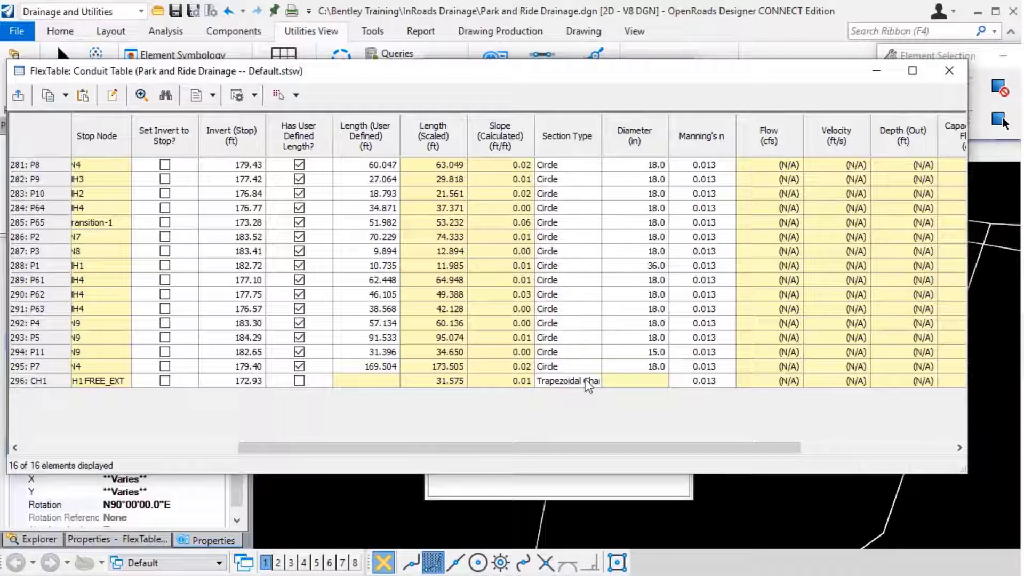
mouse_move(608, 449)
left_mouse_down()
mouse_move(807, 447)
mouse_move(595, 444)
left_mouse_up()
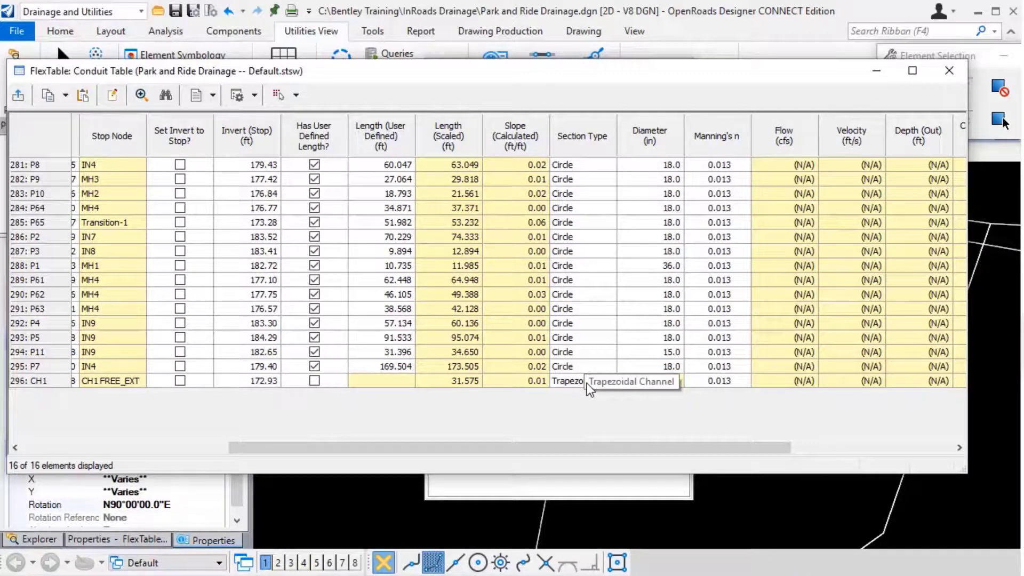
Filter the Conduit Table with a custom query on Section Type, setting ConduitShape equal to Circle (2).
right_click(571, 129)
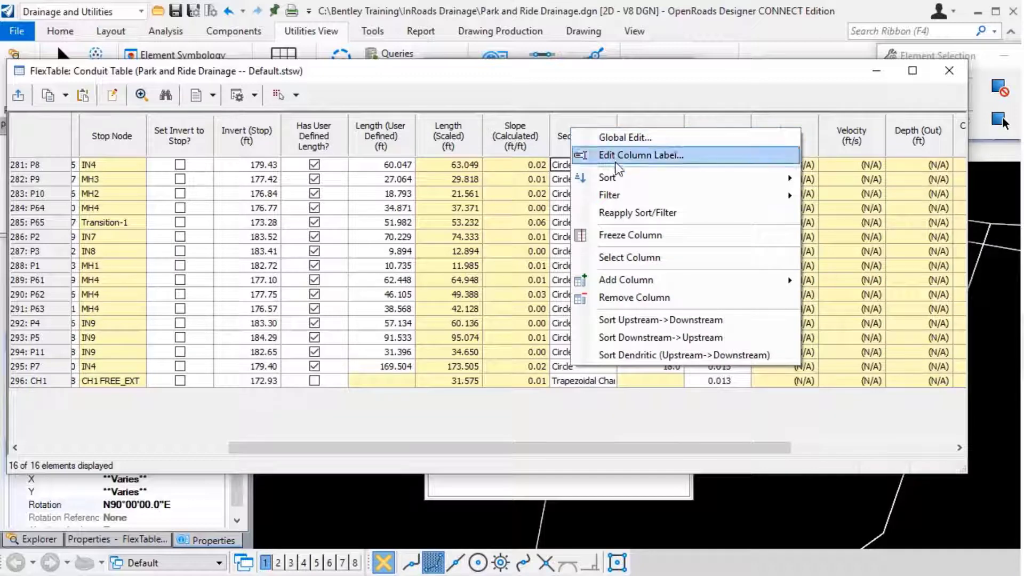
mouse_move(789, 199)
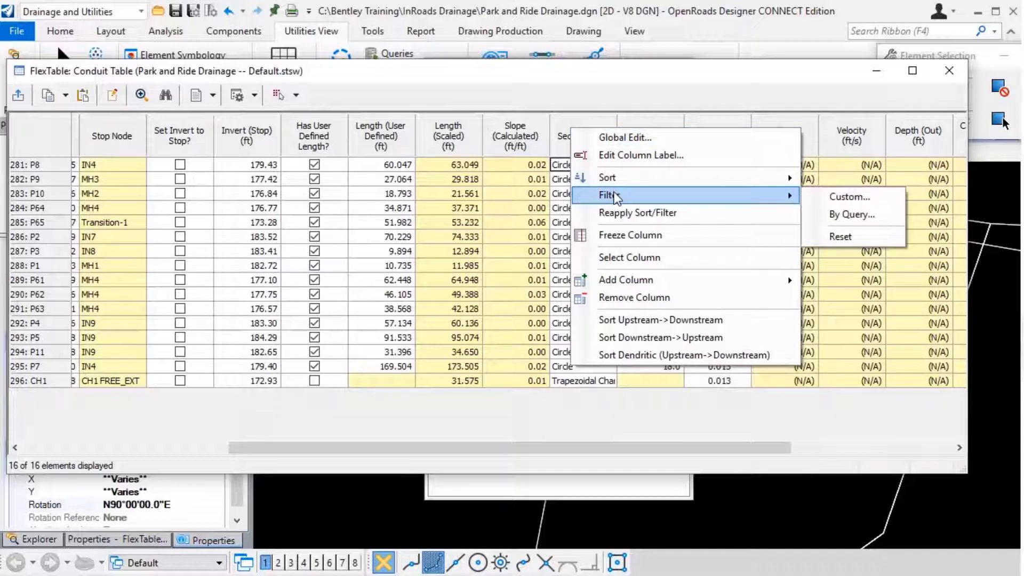
left_click(830, 200)
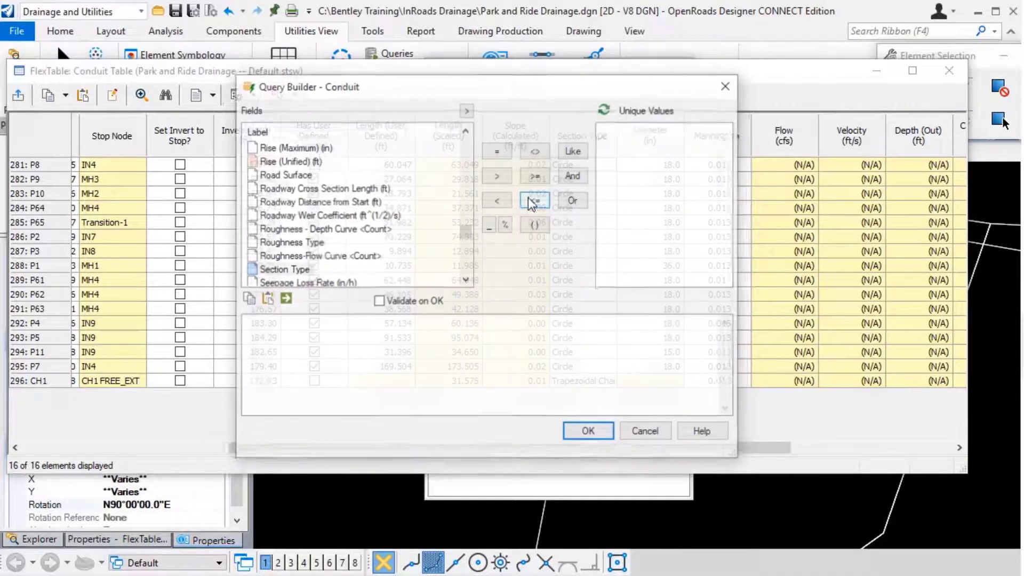
double_click(292, 271)
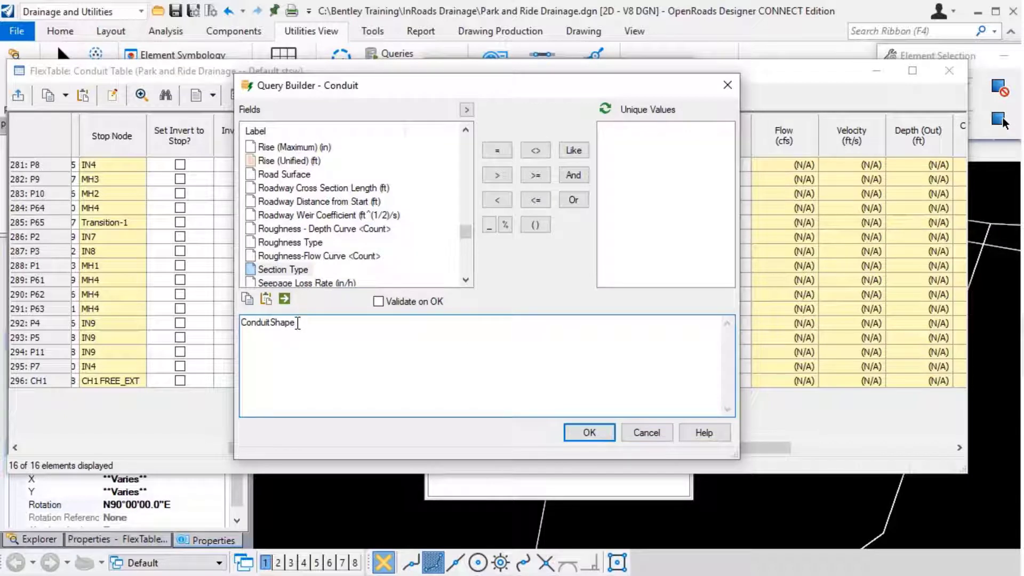
left_click(497, 151)
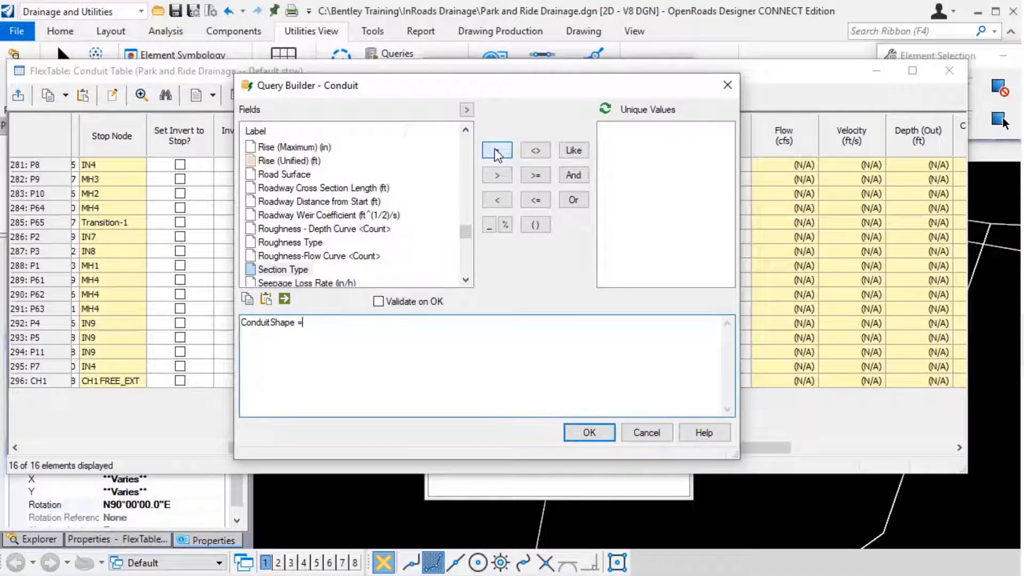
left_click(607, 109)
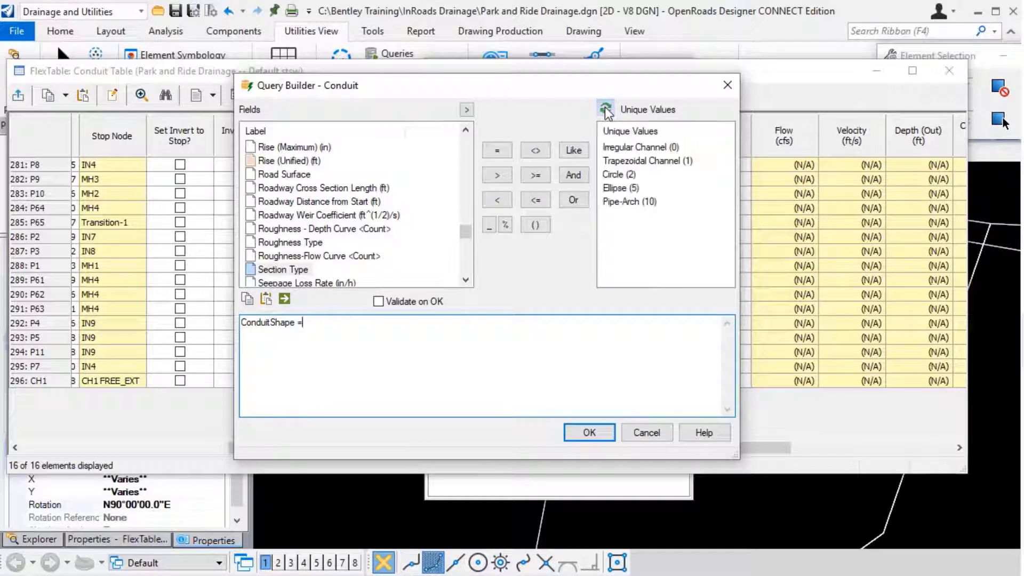
double_click(617, 175)
left_click(589, 433)
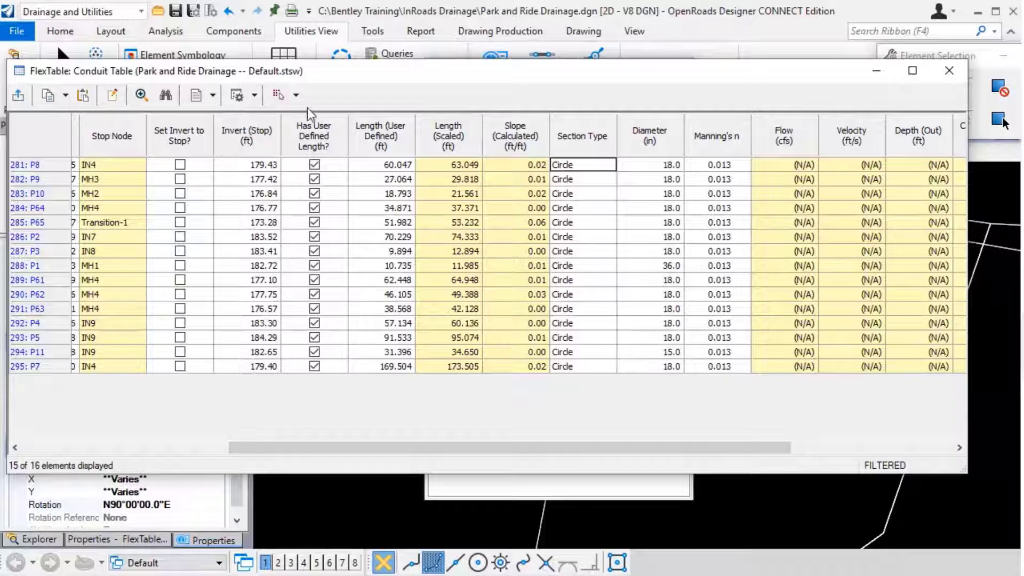
Check the drawing selection options available for the filtered circular conduits, without applying any.
left_click(297, 95)
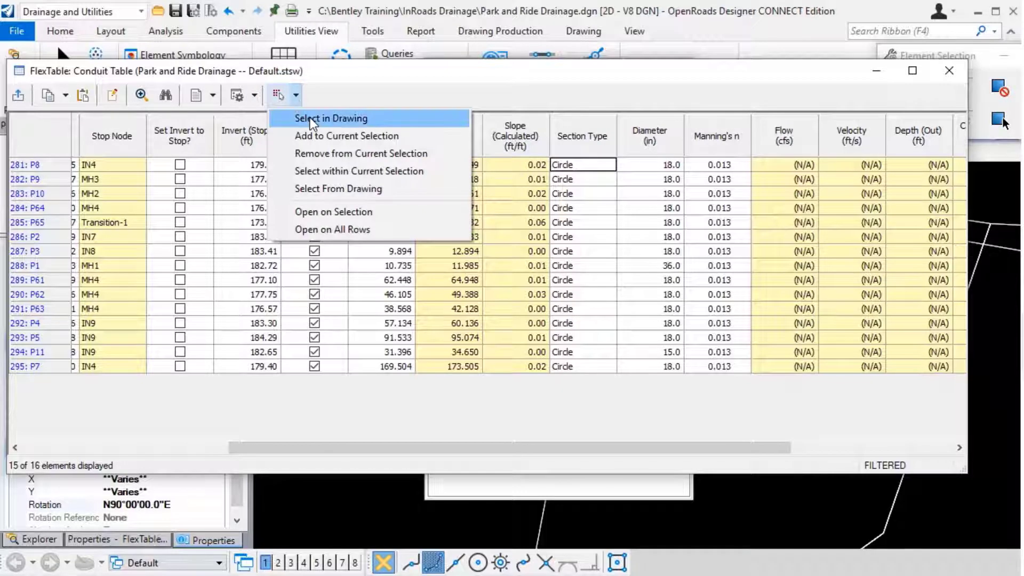
left_click(314, 97)
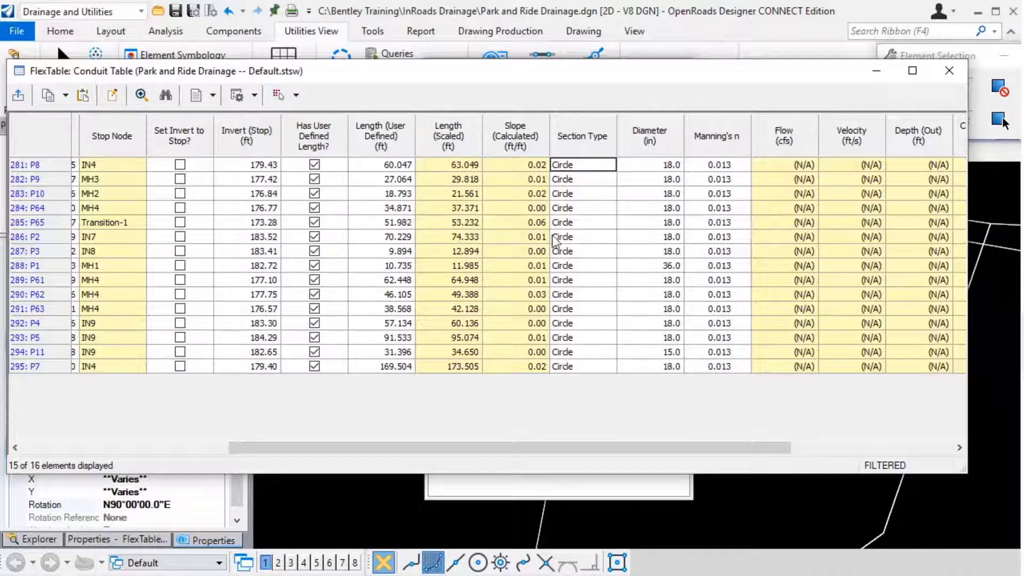